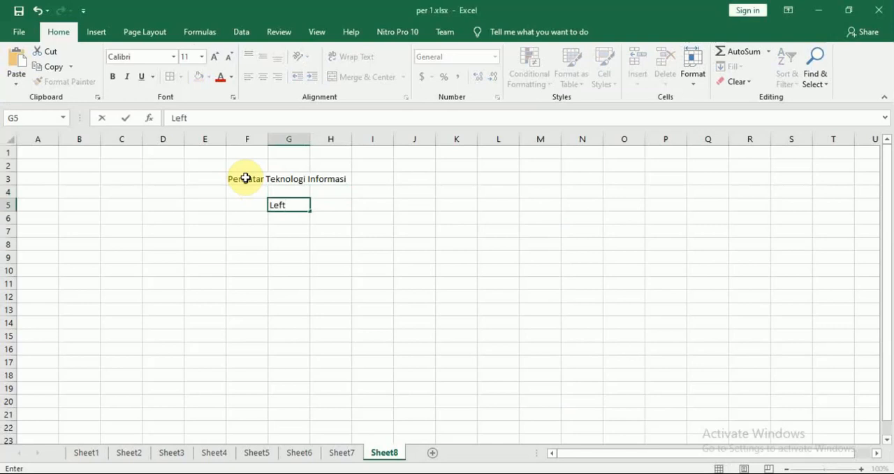
# Enter the labels "right" in G6 and "mid" in G7, below the "Left" label
pyautogui.press('Return')
pyautogui.write('right')
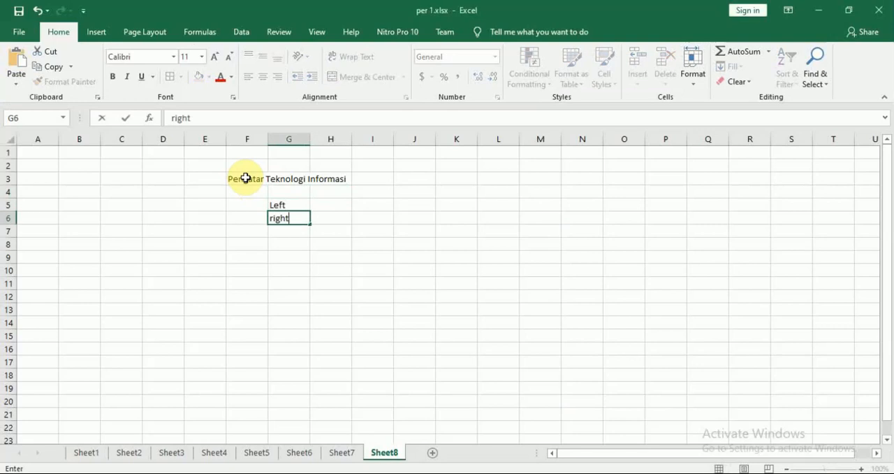
pyautogui.press('Return')
pyautogui.write('mid')
pyautogui.press('Return')
# Correct the spelling of the title in F3 to "Pengantar Teknologi Informasi"
pyautogui.press('Up')
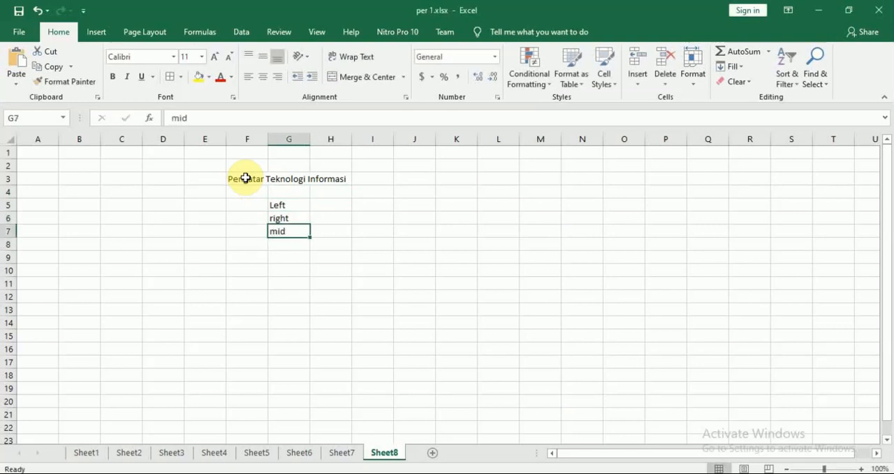
pyautogui.press('Up')
pyautogui.press('Up')
pyautogui.press('Right')
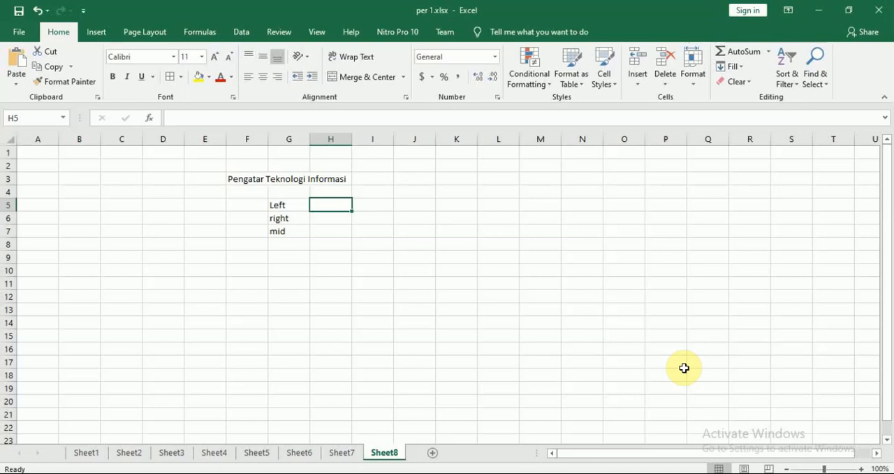
pyautogui.press('Up')
pyautogui.press('Left')
pyautogui.press('Up')
pyautogui.press('Left')
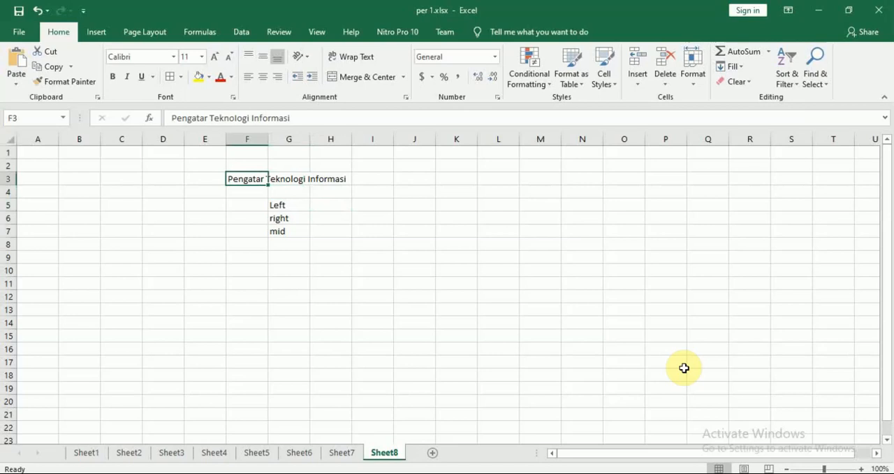
pyautogui.press('F2')
pyautogui.press('Left')
pyautogui.press('Left')
pyautogui.press('Left')
pyautogui.press('Left')
pyautogui.press('Left')
pyautogui.press('Left')
pyautogui.press('Left')
pyautogui.press('Left')
pyautogui.press('Left')
pyautogui.press('Left')
pyautogui.press('Left')
pyautogui.press('Left')
pyautogui.press('Left')
pyautogui.press('Left')
pyautogui.press('Left')
pyautogui.press('Left')
pyautogui.press('Left')
pyautogui.press('Left')
pyautogui.press('Left')
pyautogui.press('Left')
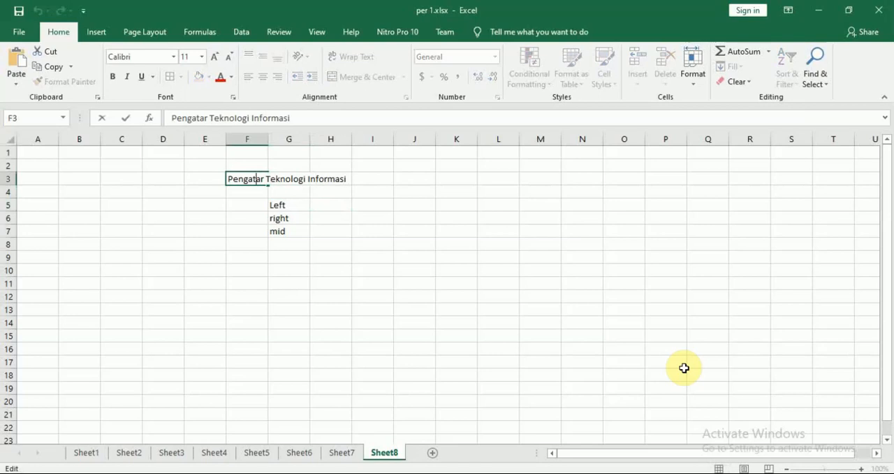
pyautogui.write('n')
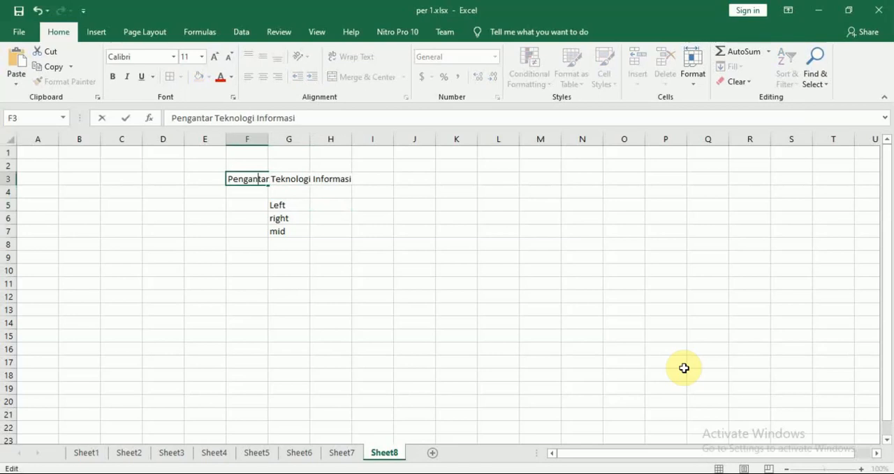
pyautogui.press('Return')
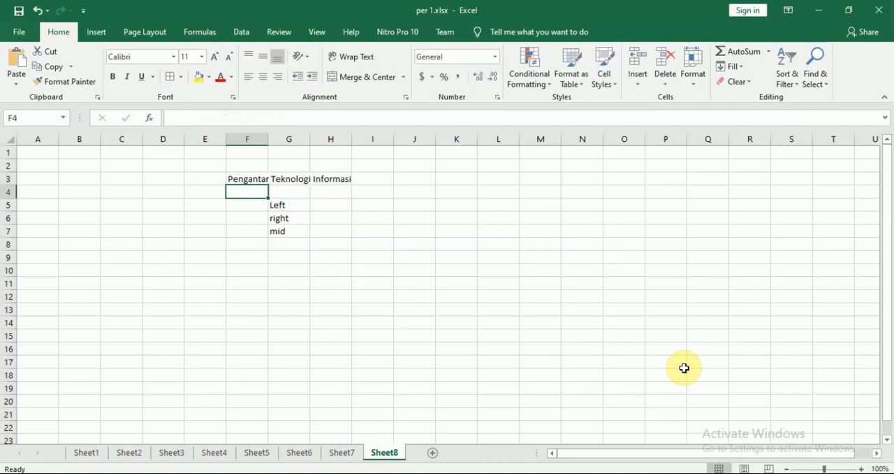
# Enter a LEFT formula in H5 that extracts the first 6 characters of the text in F3
pyautogui.press('Right')
pyautogui.press('Down')
pyautogui.press('Right')
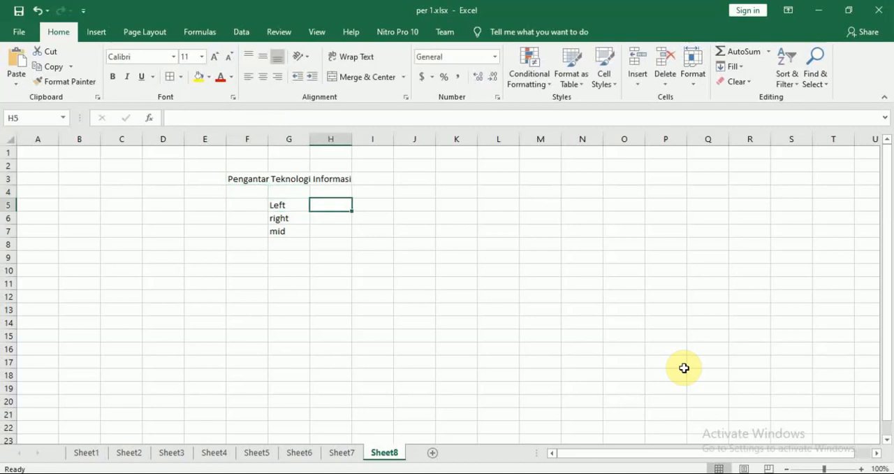
pyautogui.write('=')
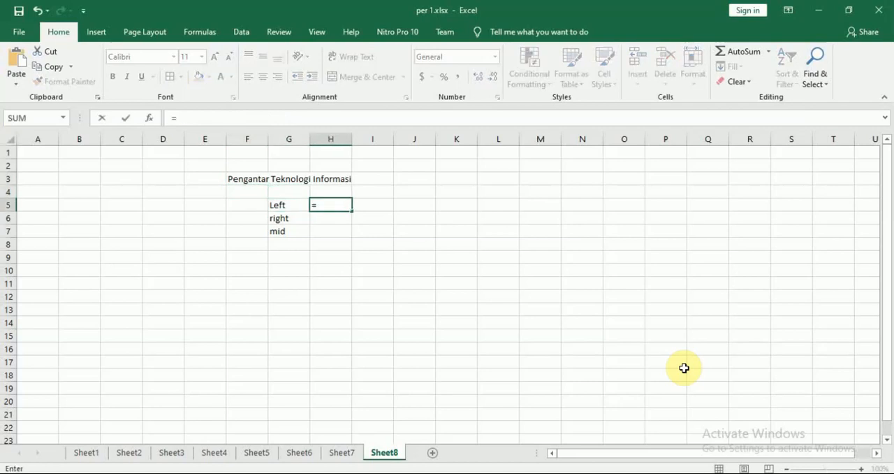
pyautogui.write('le')
pyautogui.press('Tab')
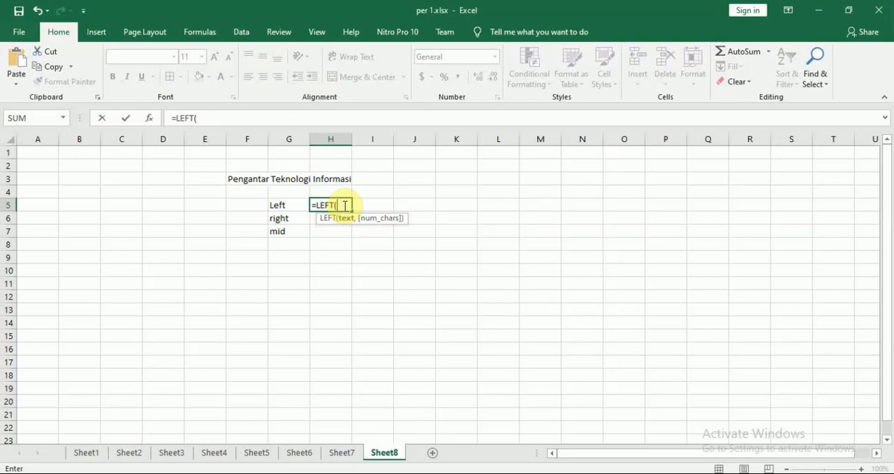
pyautogui.click(235, 181)
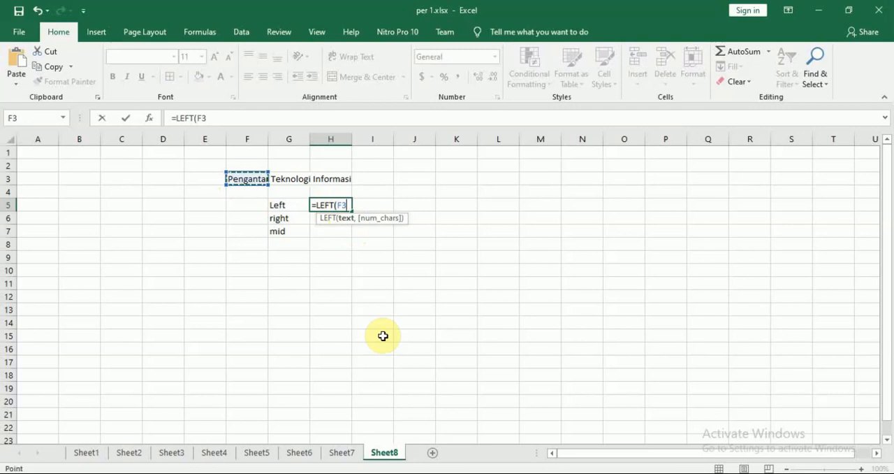
pyautogui.write(',')
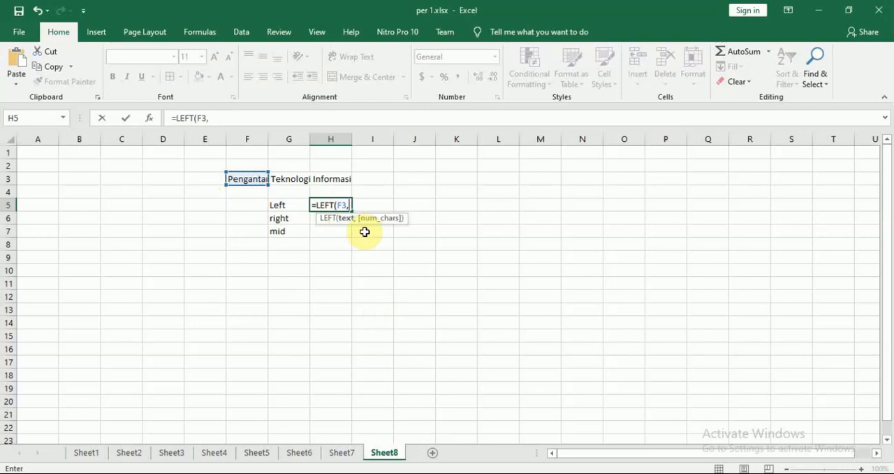
pyautogui.press('BackSpace')
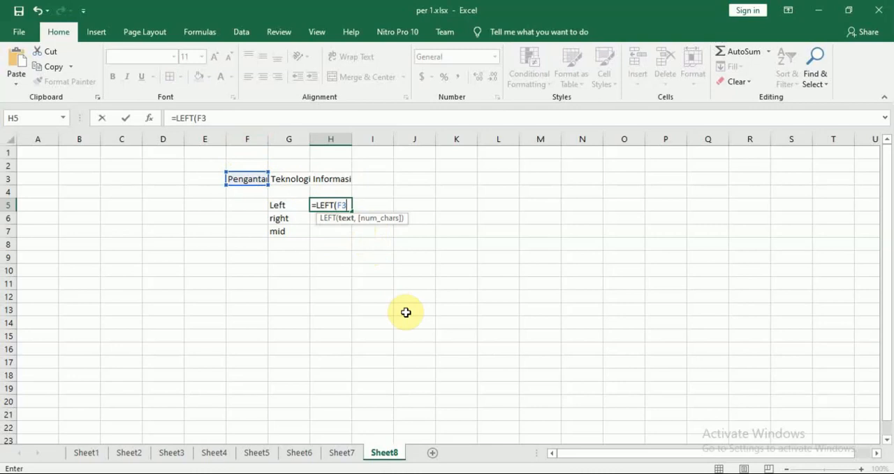
pyautogui.write(',')
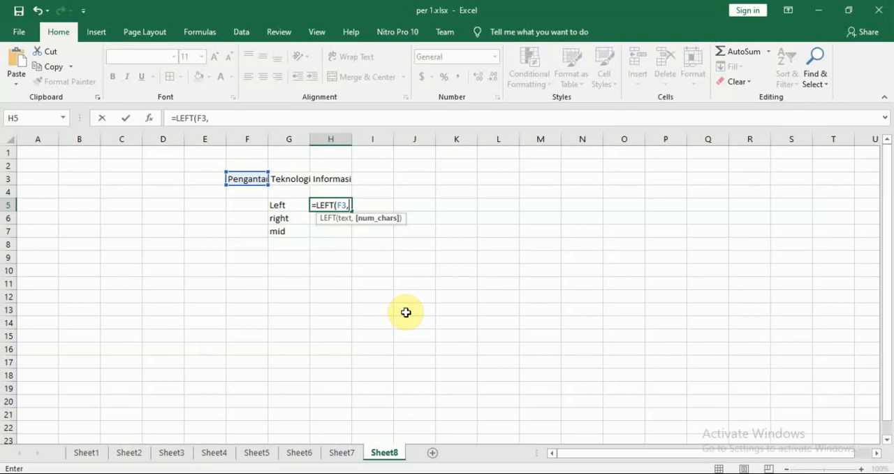
pyautogui.write('6)')
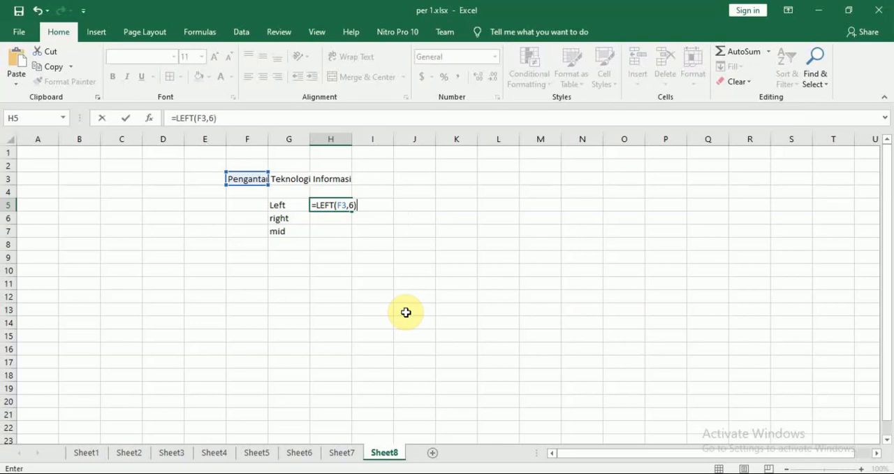
pyautogui.press('BackSpace')
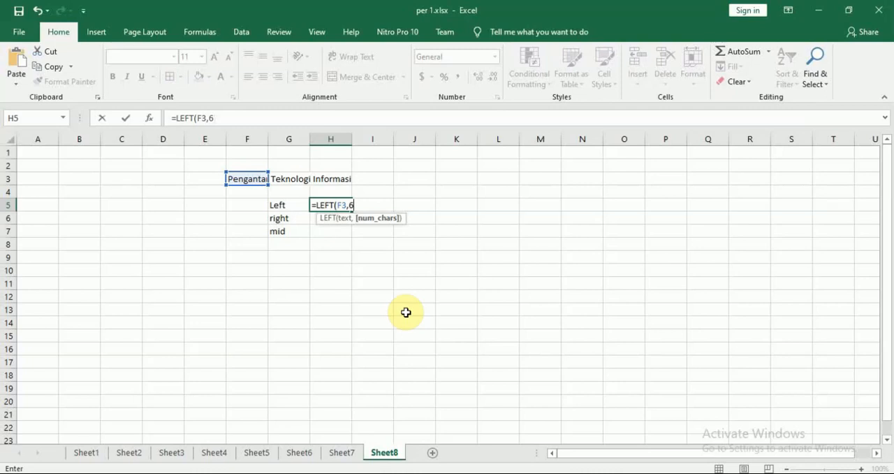
pyautogui.press('Return')
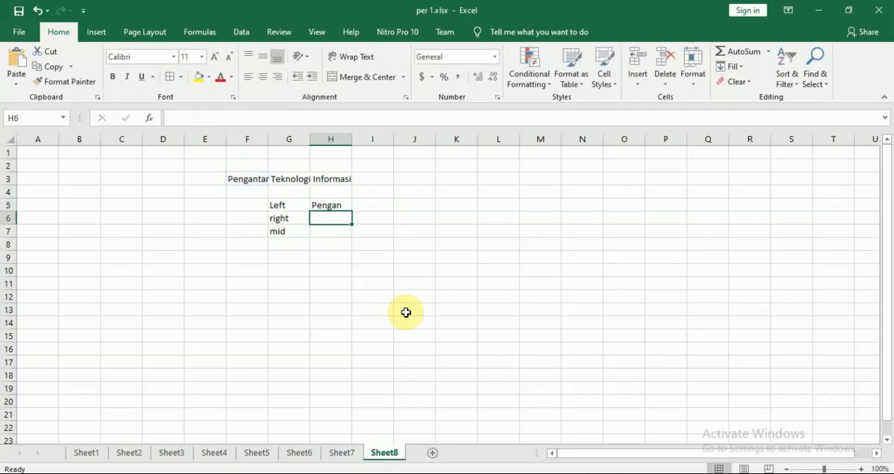
# Change the number of characters in the H5 LEFT formula to 3
pyautogui.press('Up')
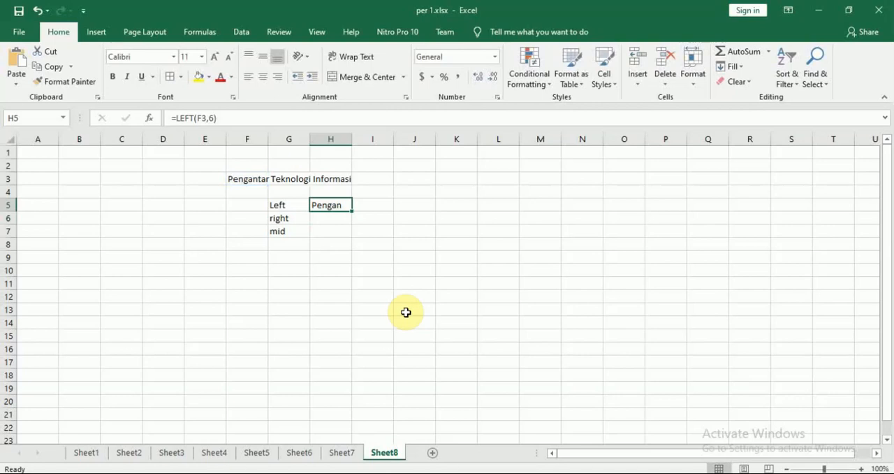
pyautogui.doubleClick(341, 206)
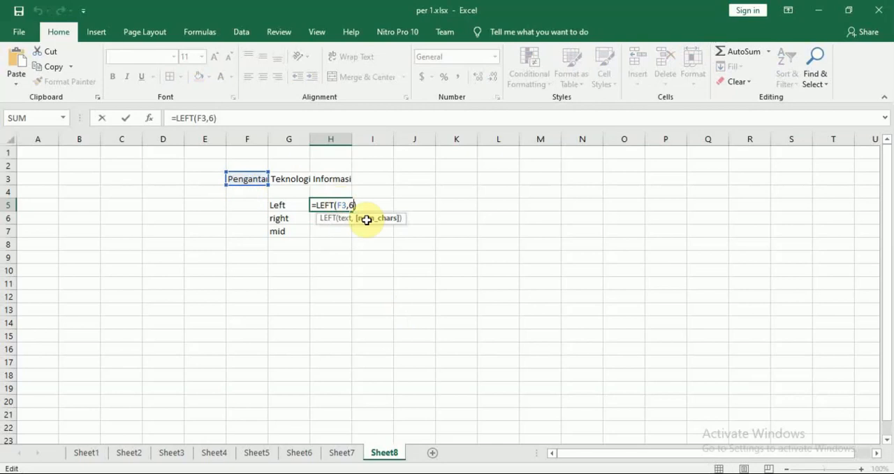
pyautogui.press('BackSpace')
pyautogui.write('3')
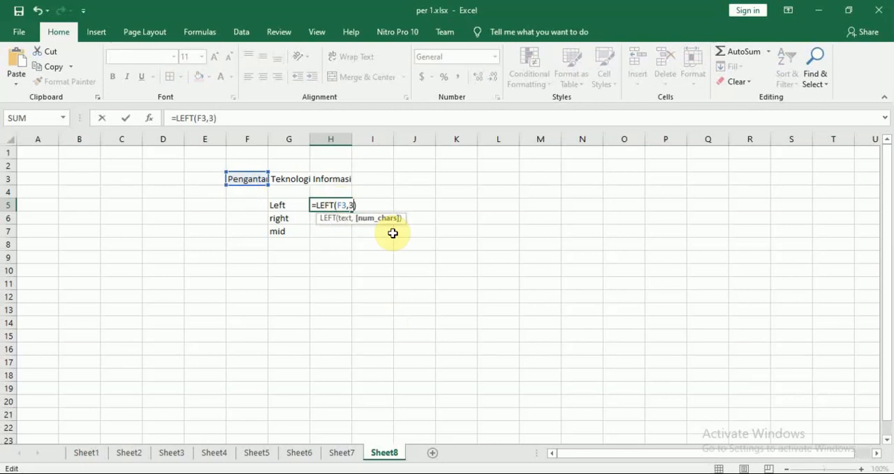
pyautogui.press('Return')
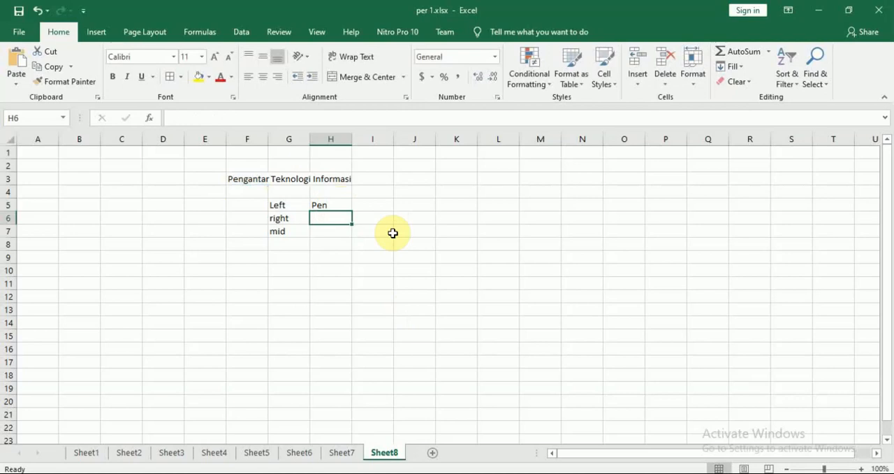
# Enter a RIGHT formula in H6 that extracts the last 7 characters of the text in F3
pyautogui.write('=')
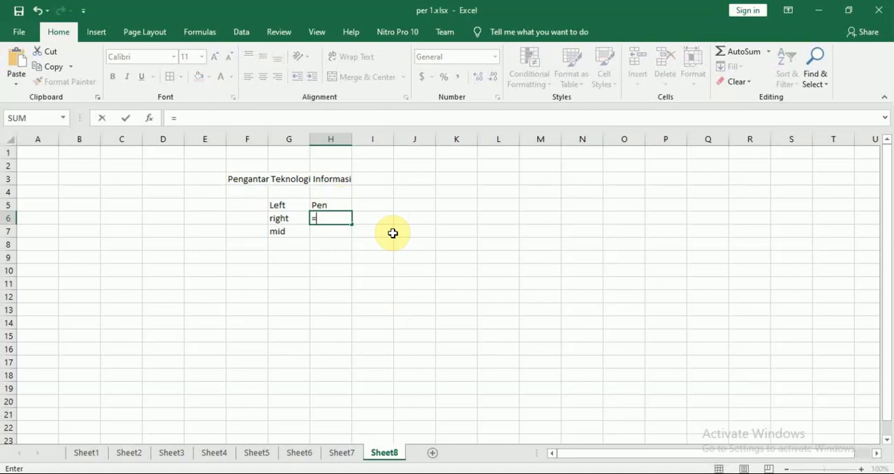
pyautogui.write('rig')
pyautogui.press('Tab')
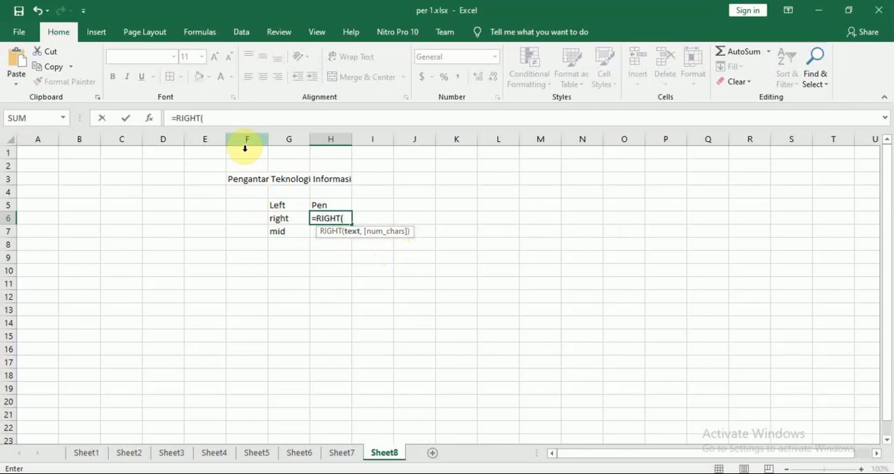
pyautogui.click(239, 178)
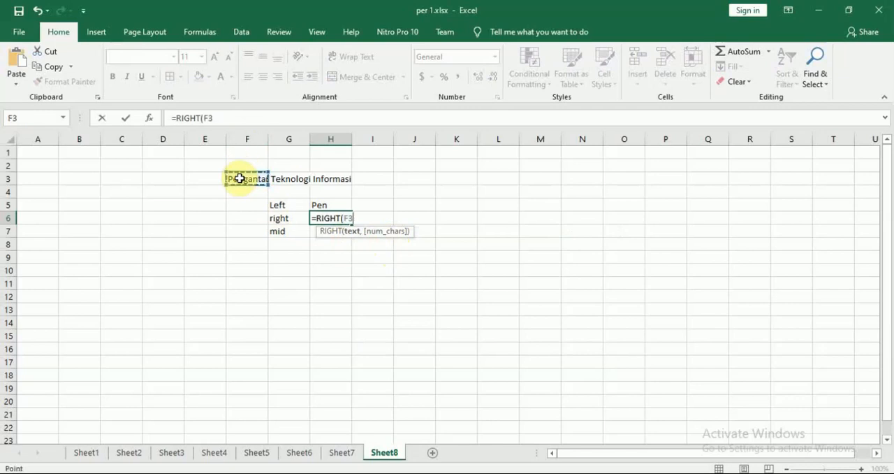
pyautogui.write(',')
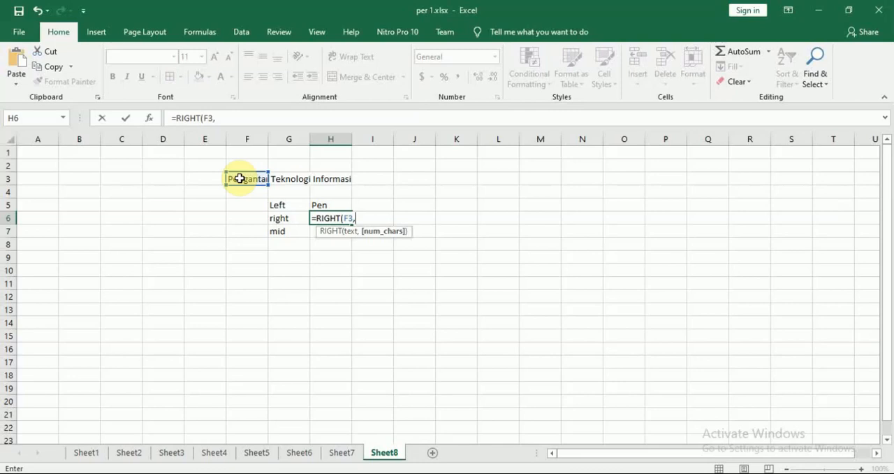
pyautogui.write('7')
pyautogui.press('Return')
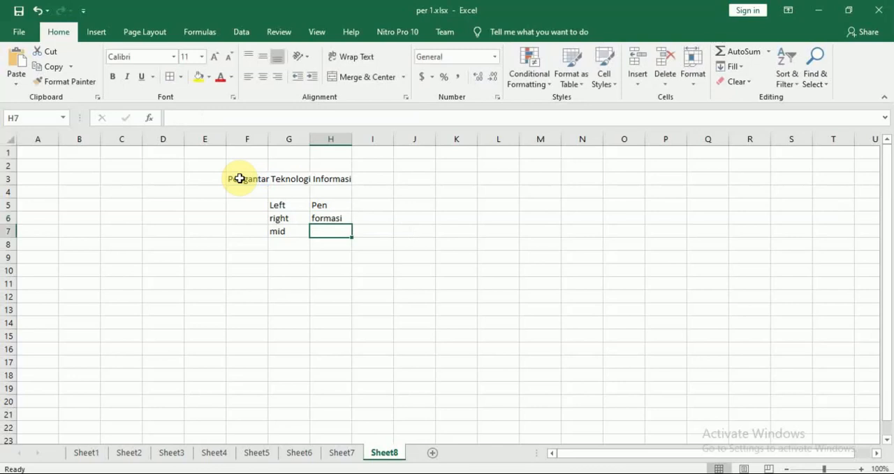
# Change the number of characters in the H6 RIGHT formula to 4
pyautogui.press('Up')
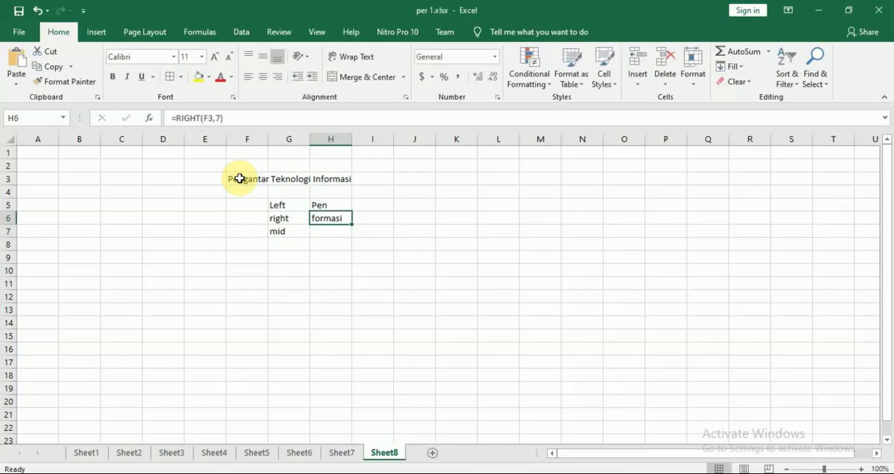
pyautogui.press('F2')
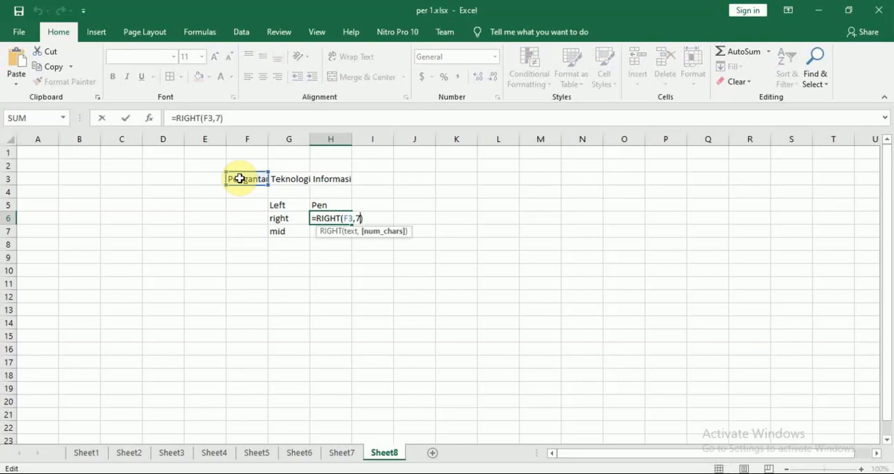
pyautogui.press('BackSpace')
pyautogui.write('4')
pyautogui.press('Return')
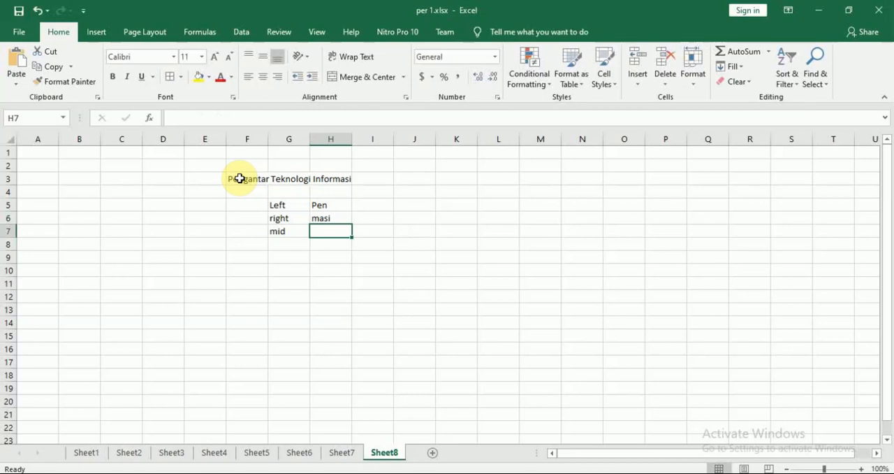
# Enter a MID formula in H7 that extracts 3 characters of the text in F3, starting at character 14
pyautogui.write('=mid')
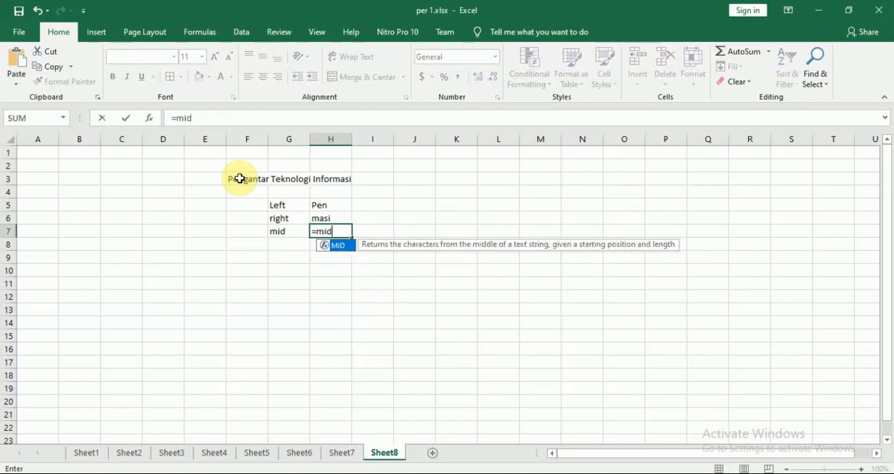
pyautogui.press('Tab')
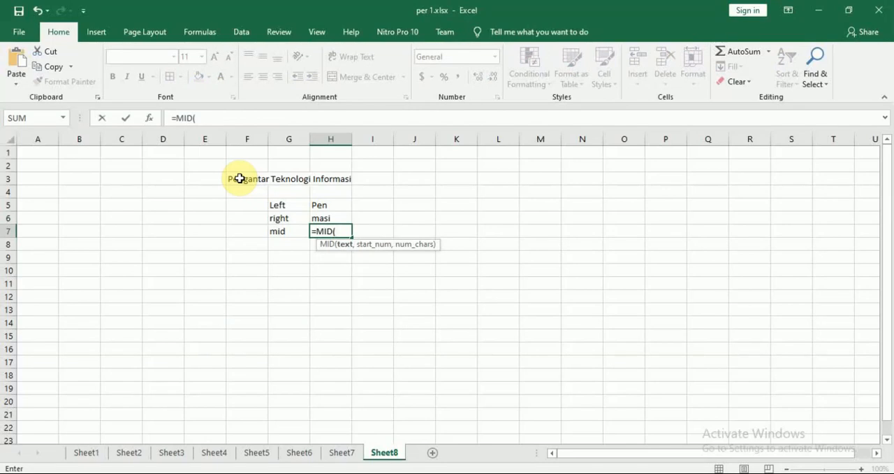
pyautogui.click(239, 179)
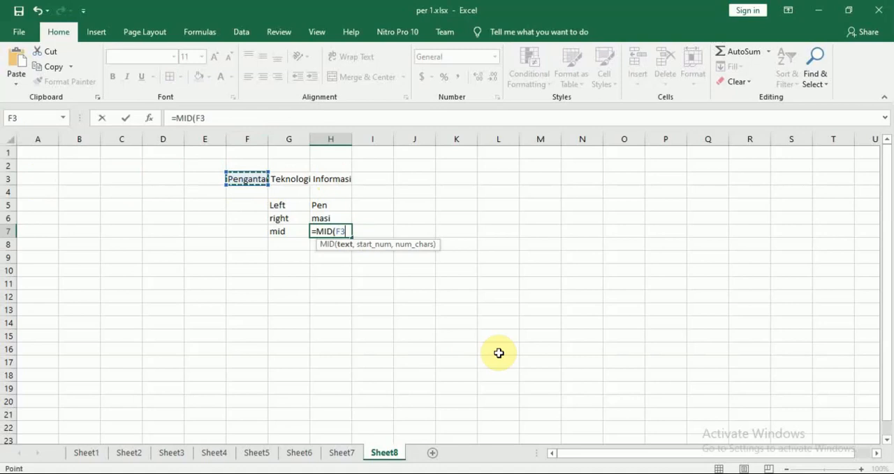
pyautogui.write(',')
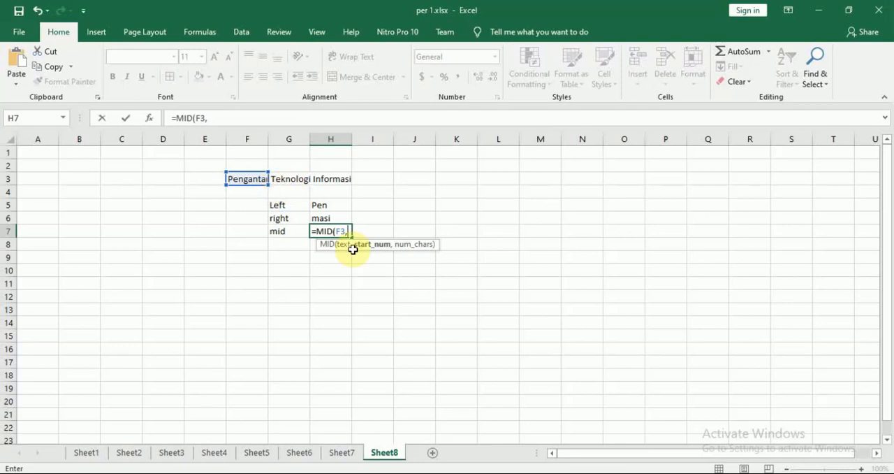
pyautogui.write('1')
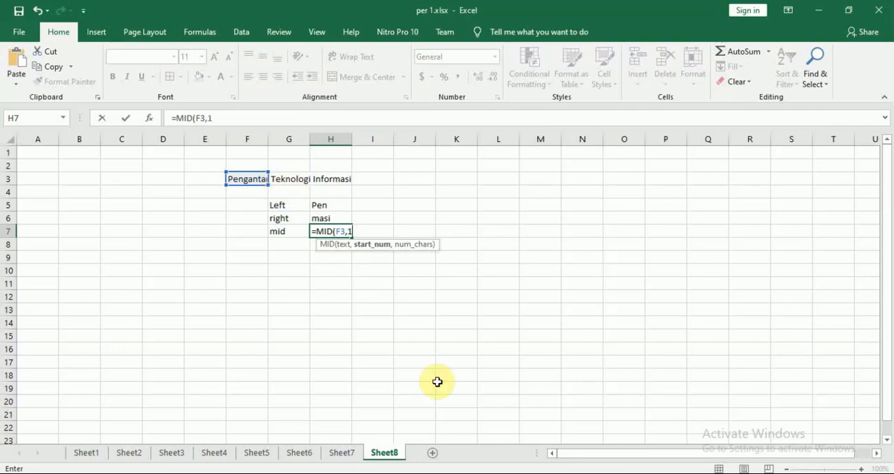
pyautogui.write('4')
pyautogui.write(',')
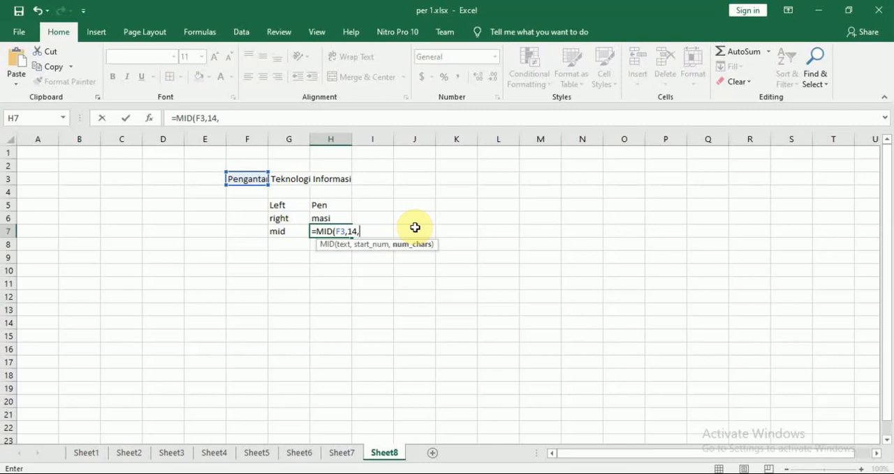
pyautogui.write('3')
pyautogui.press('Return')
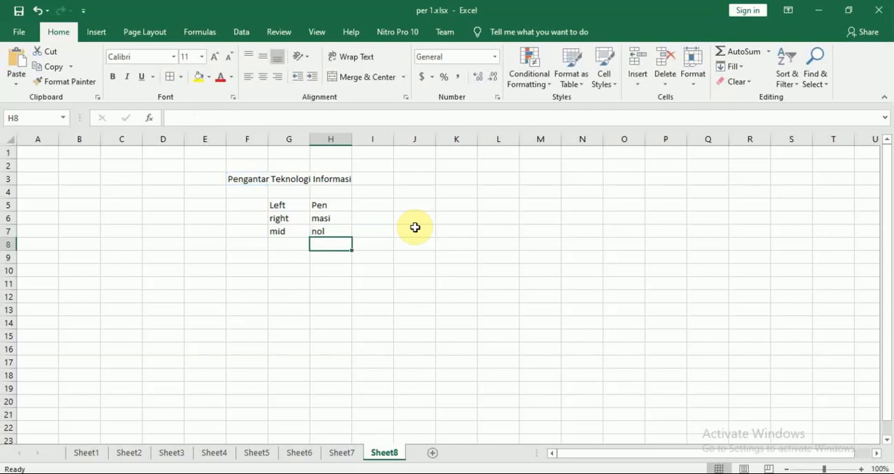
# Change the H7 MID formula to start at character 5 and extract 5 characters
pyautogui.press('Up')
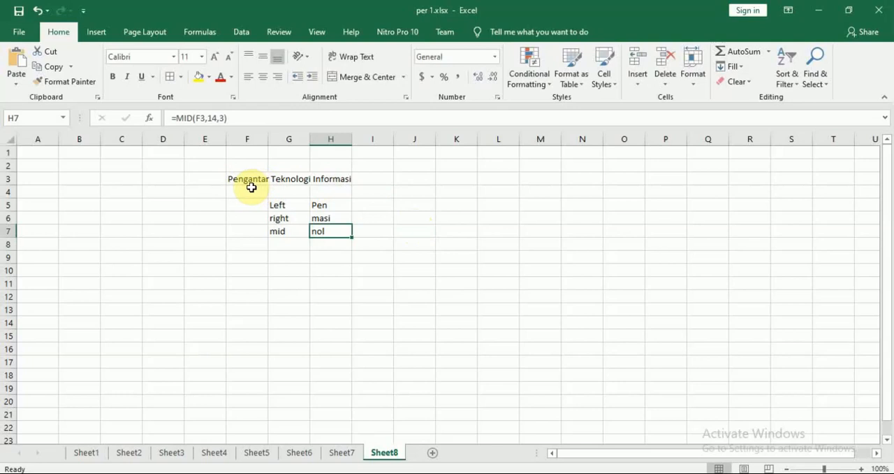
pyautogui.doubleClick(330, 231)
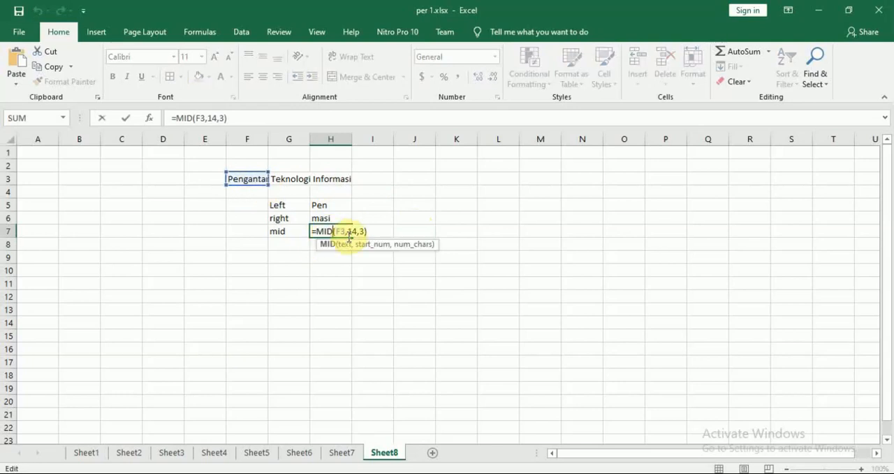
pyautogui.click(355, 231)
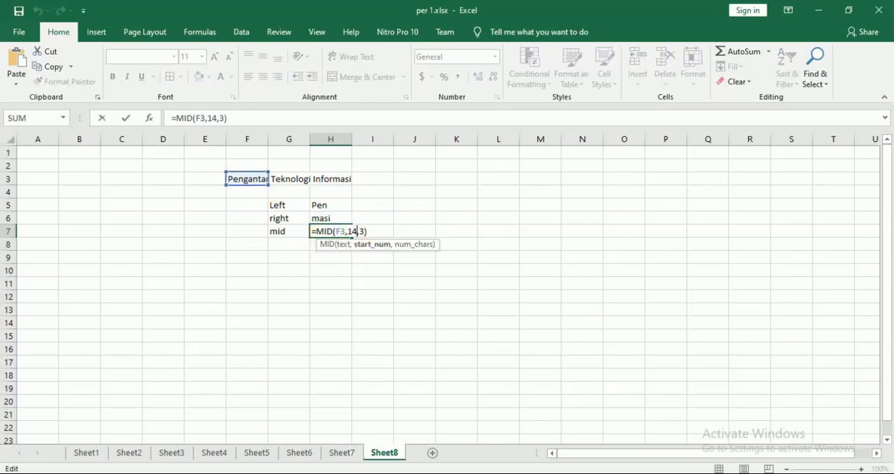
pyautogui.press('BackSpace')
pyautogui.press('BackSpace')
pyautogui.write('5')
pyautogui.press('Right')
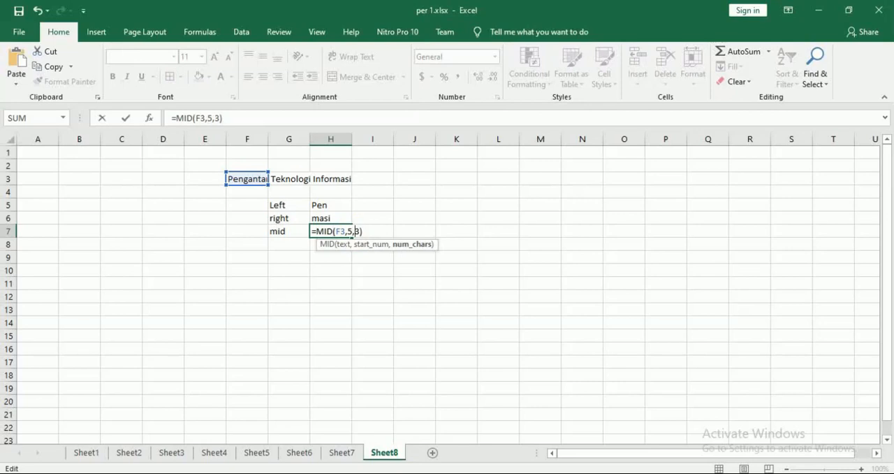
pyautogui.press('Delete')
pyautogui.write('5')
pyautogui.press('Return')
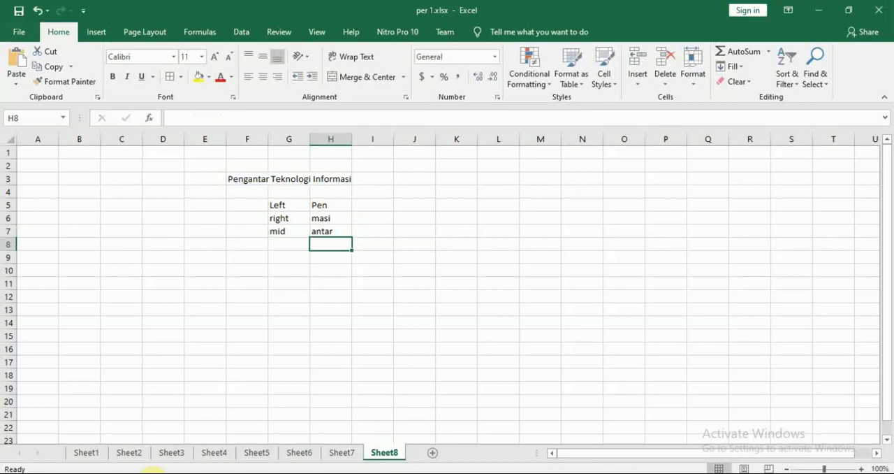
# Switch to the Modul 7 PDF in Nitro Pro and find the "Penyelesaian kasus" exercise after the MID function section
pyautogui.hotkey('alt', 'Tab')
pyautogui.scroll(-2, 603, 379)
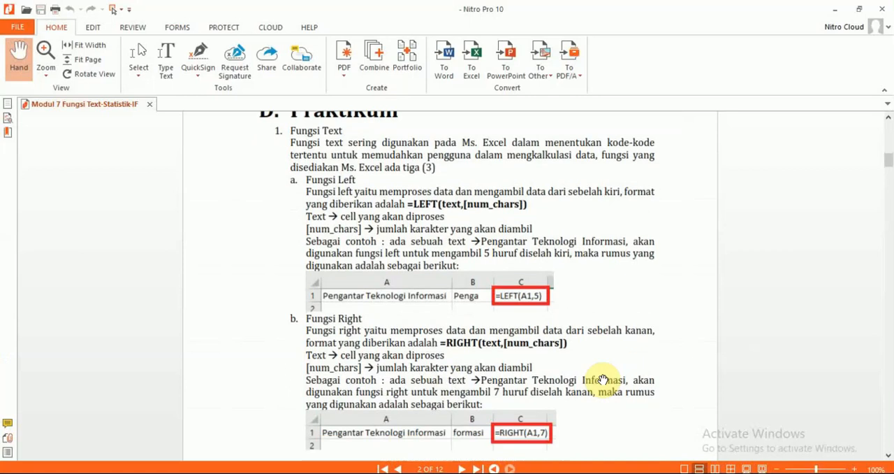
pyautogui.scroll(-7, 603, 379)
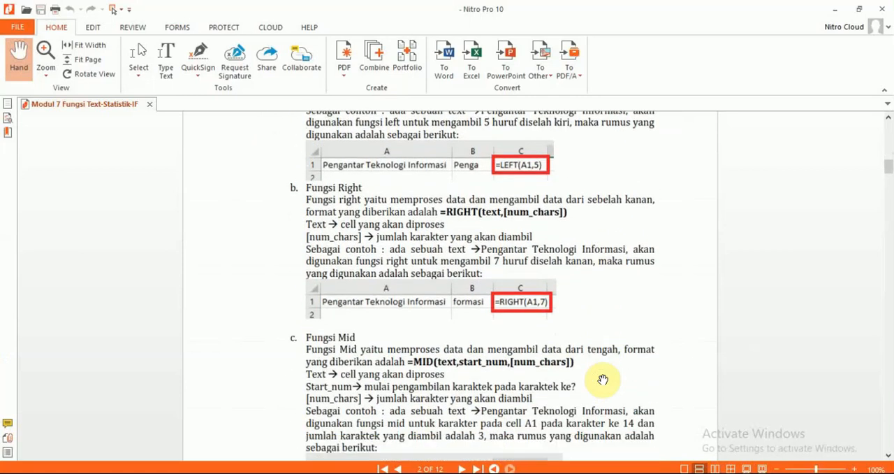
pyautogui.scroll(-6, 603, 380)
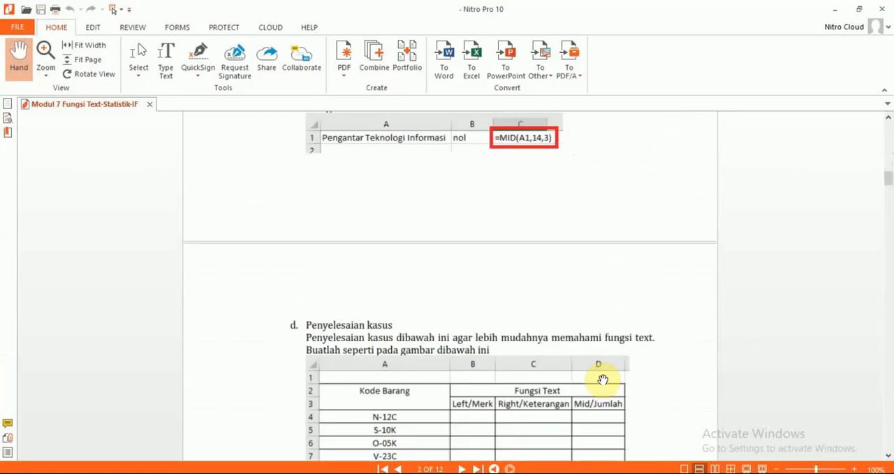
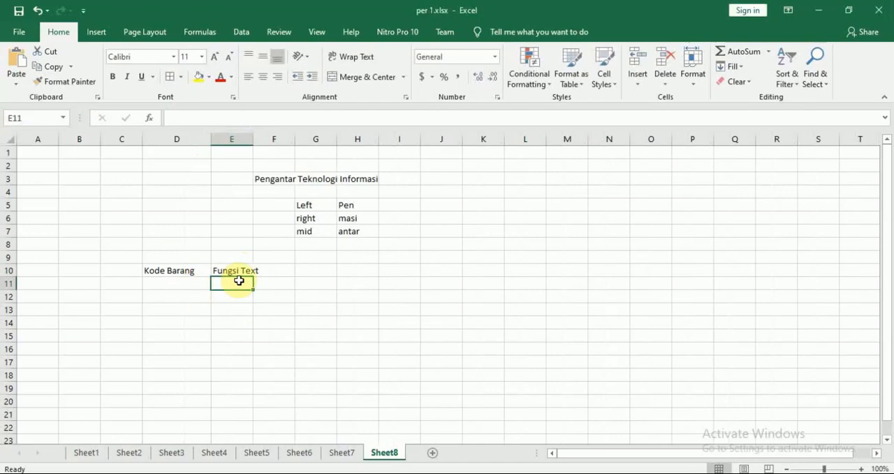
# Enter the header "LEFT/Merk" in E11 following the Modul 7 PDF table, and widen column E to fit it
pyautogui.hotkey('alt', 'Tab')
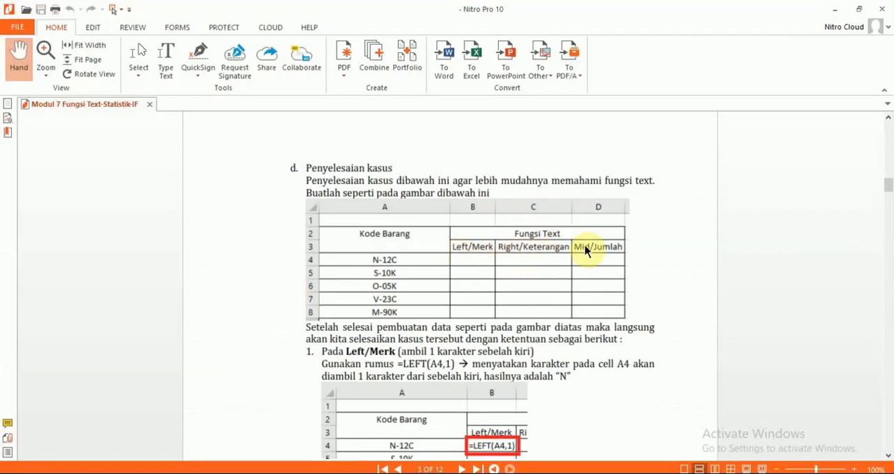
pyautogui.hotkey('alt', 'Tab')
pyautogui.write('Le')
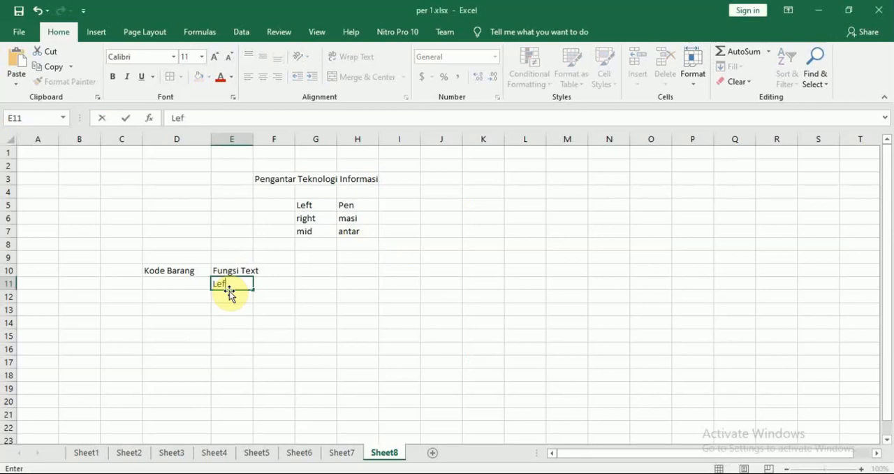
pyautogui.write('f')
pyautogui.press('BackSpace')
pyautogui.press('BackSpace')
pyautogui.hotkey('alt', 'Tab')
pyautogui.hotkey('alt', 'Tab')
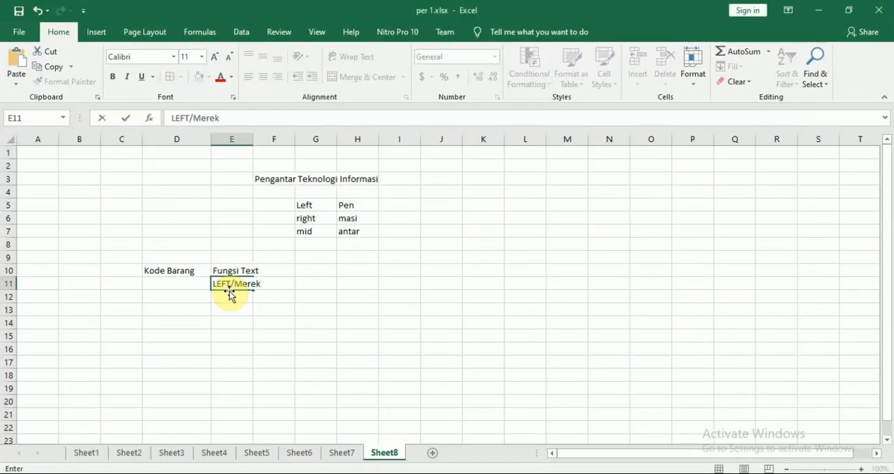
pyautogui.press('Return')
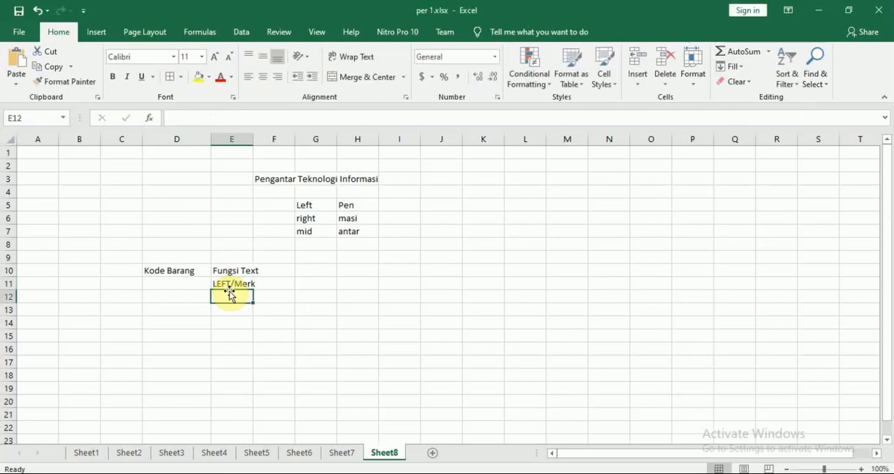
pyautogui.press('Up')
pyautogui.press('Right')
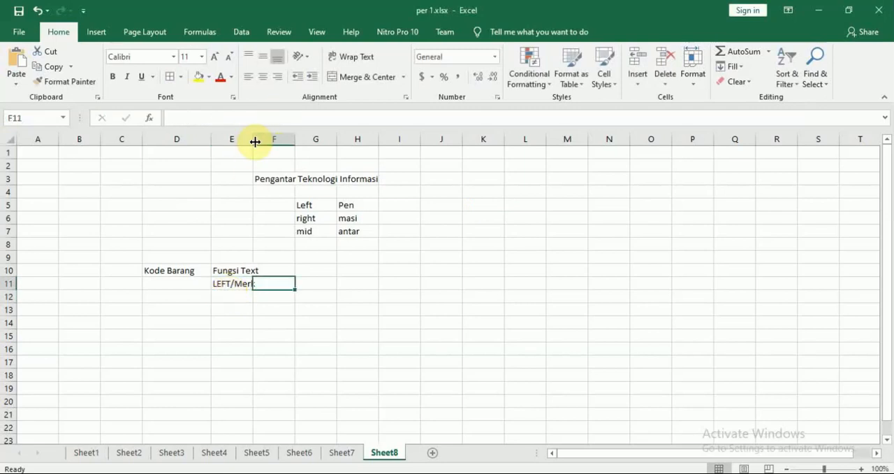
pyautogui.moveTo(254, 141); pyautogui.dragTo(267, 142)
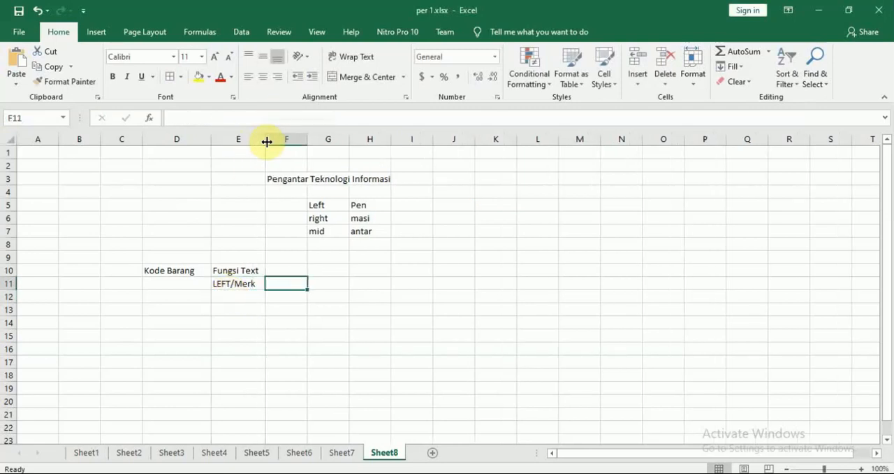
# Enter the header "RIGHT/Keterangan" in F11 and widen column F to fit it
pyautogui.hotkey('alt', 'Tab')
pyautogui.hotkey('alt', 'Tab')
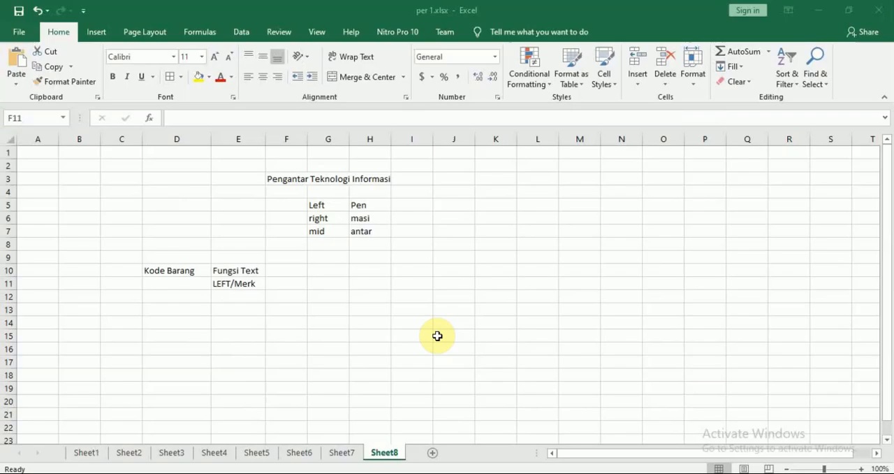
pyautogui.write('Ri')
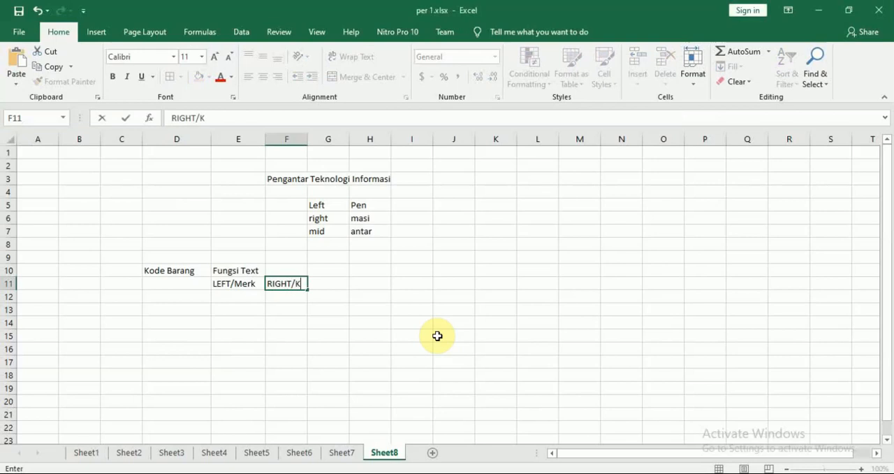
pyautogui.write('GHT/Keterangan')
pyautogui.press('Return')
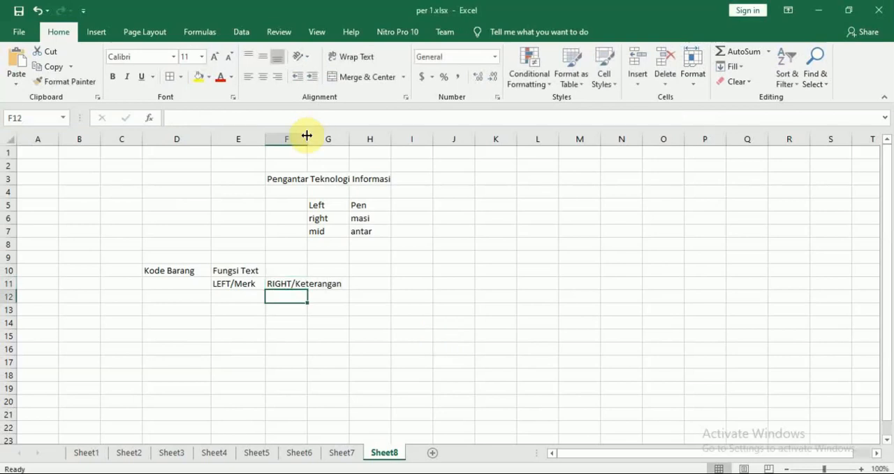
pyautogui.moveTo(308, 138); pyautogui.dragTo(343, 139)
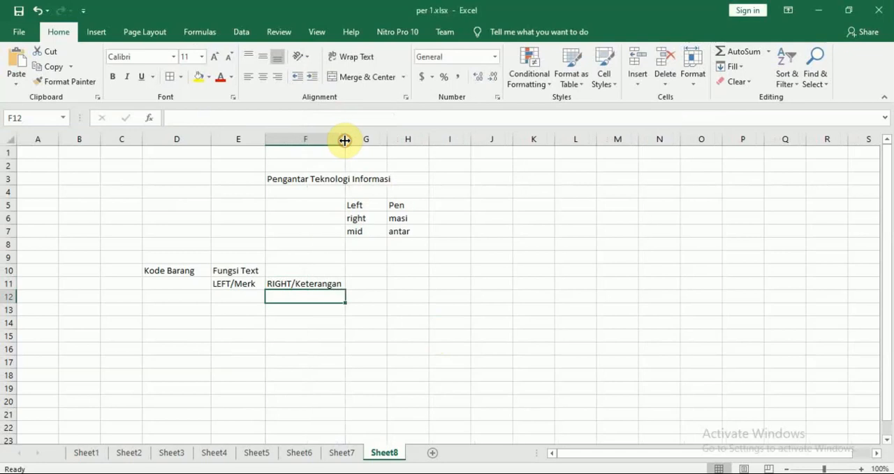
# Enter the header "MID/Jumlah" in G11, checking its wording in the Modul 7 PDF
pyautogui.click(378, 280)
pyautogui.write('MID')
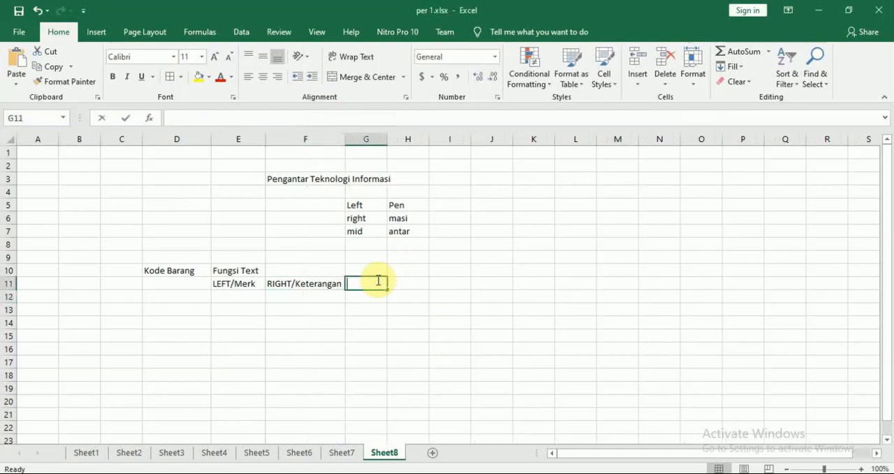
pyautogui.write('/')
pyautogui.hotkey('alt', 'Tab')
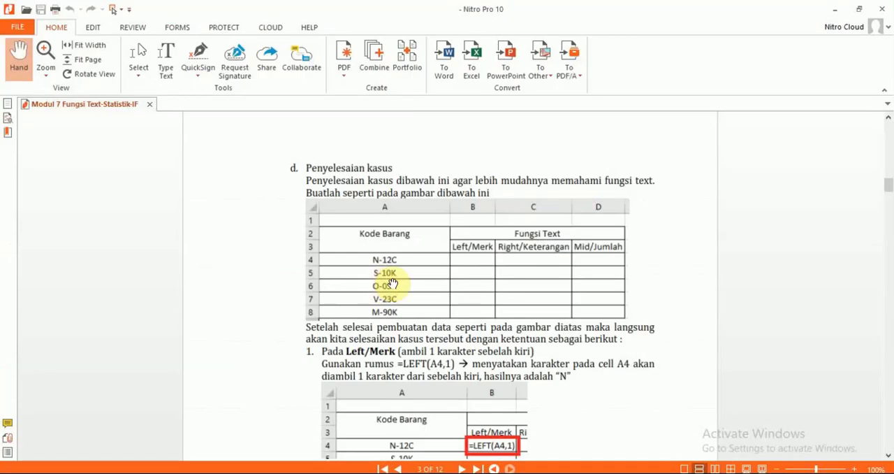
pyautogui.hotkey('alt', 'Tab')
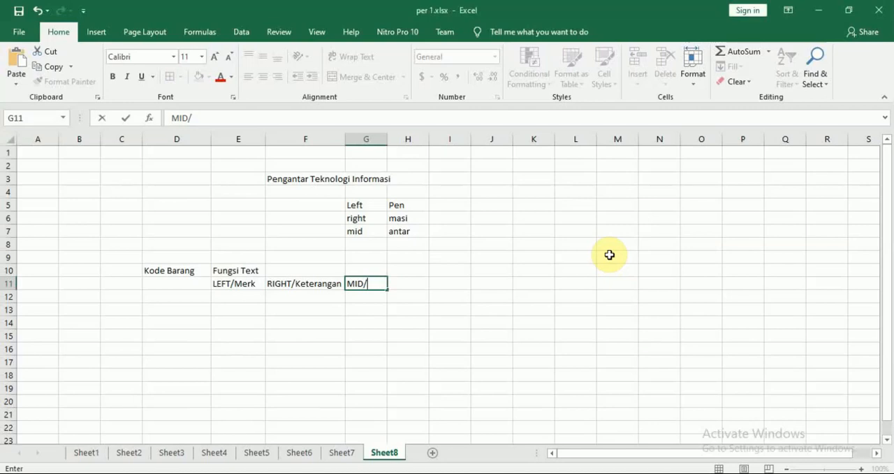
pyautogui.write('Jumlah')
pyautogui.press('Return')
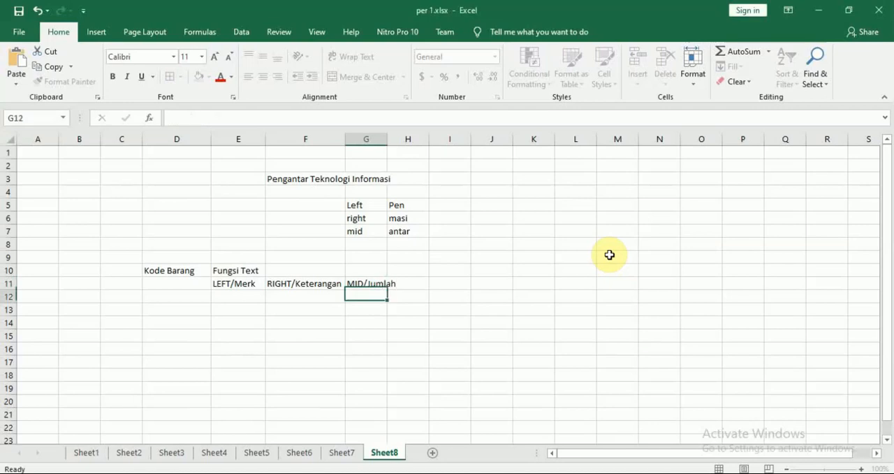
# Merge and center the "Fungsi Text" heading across E10:G10
pyautogui.moveTo(250, 270); pyautogui.dragTo(361, 272)
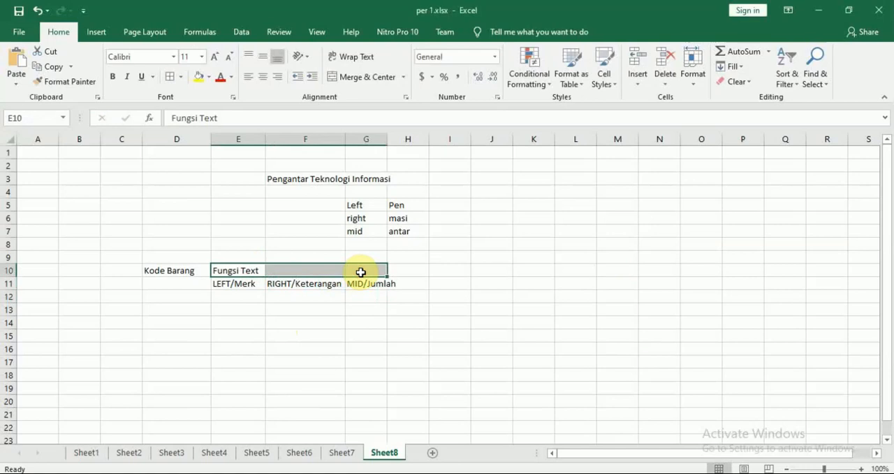
pyautogui.click(279, 334)
pyautogui.click(241, 265)
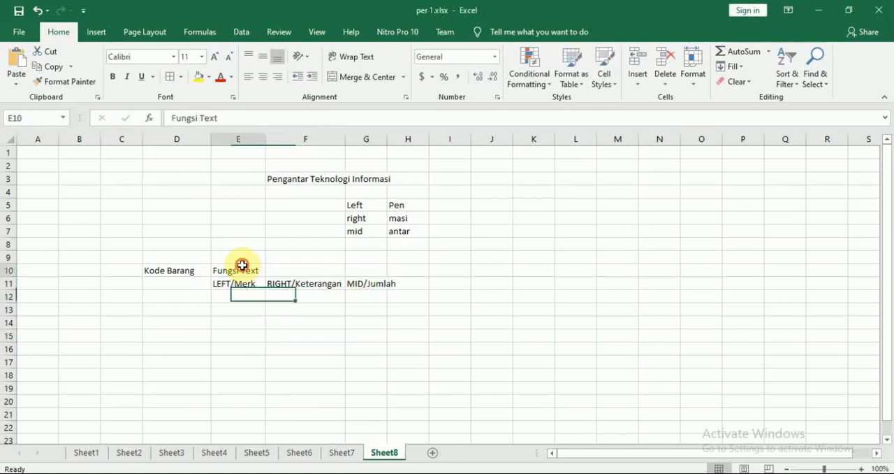
pyautogui.moveTo(242, 266); pyautogui.dragTo(356, 267)
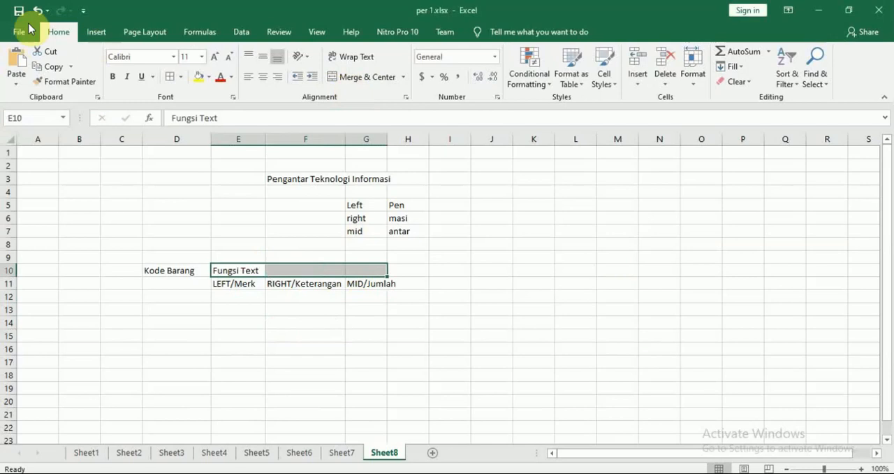
pyautogui.click(363, 79)
pyautogui.click(498, 336)
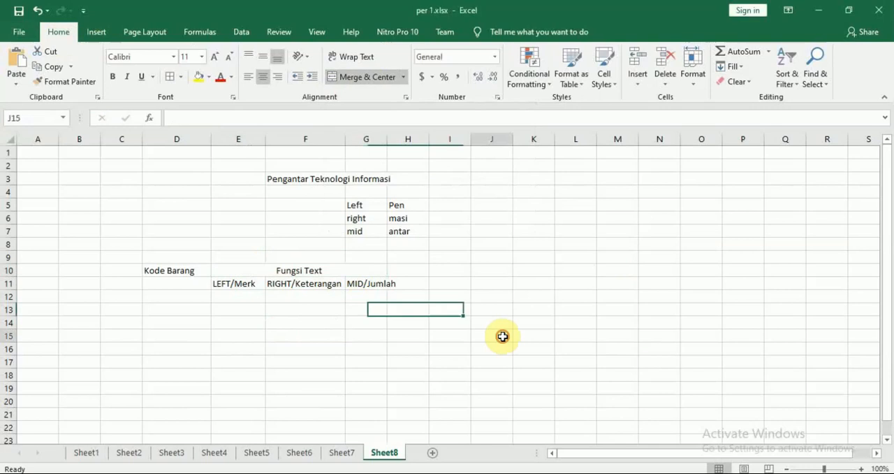
# Merge and center the "Kode Barang" heading over D10:D11
pyautogui.moveTo(184, 270); pyautogui.dragTo(186, 284)
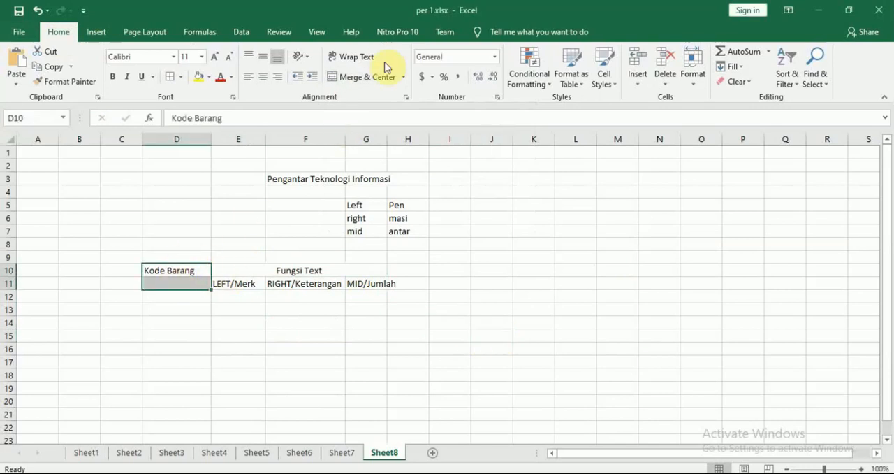
pyautogui.click(366, 79)
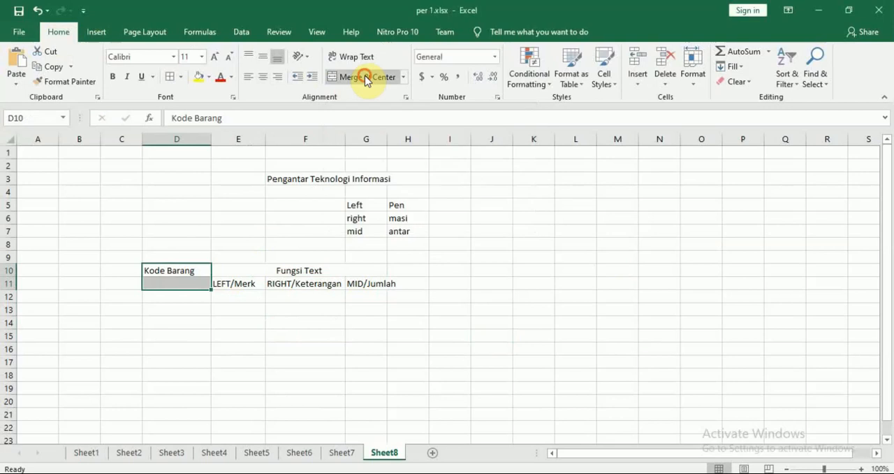
pyautogui.click(462, 308)
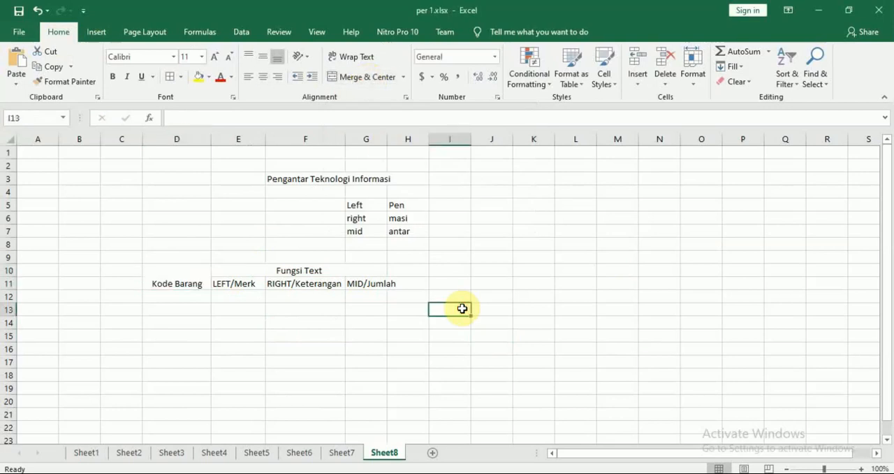
# Look up the first item code in the Modul 7 PDF and enter N-12C in D12
pyautogui.hotkey('alt', 'Tab')
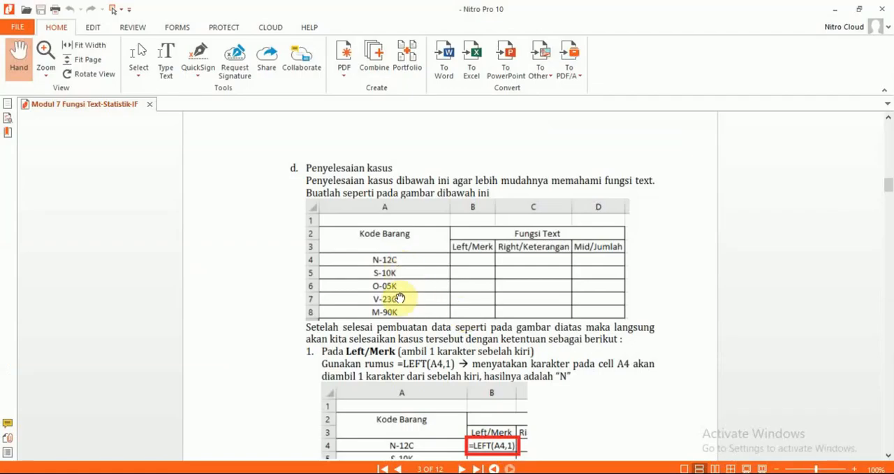
pyautogui.hotkey('alt', 'Tab')
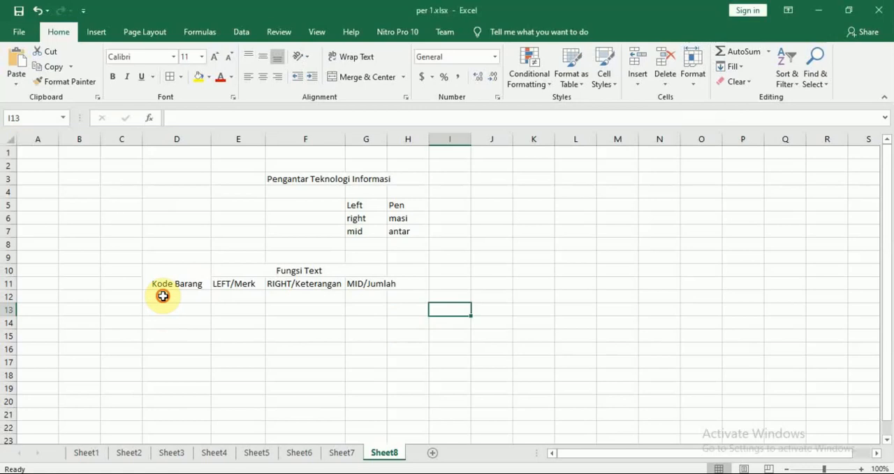
pyautogui.click(163, 295)
pyautogui.write('N-12')
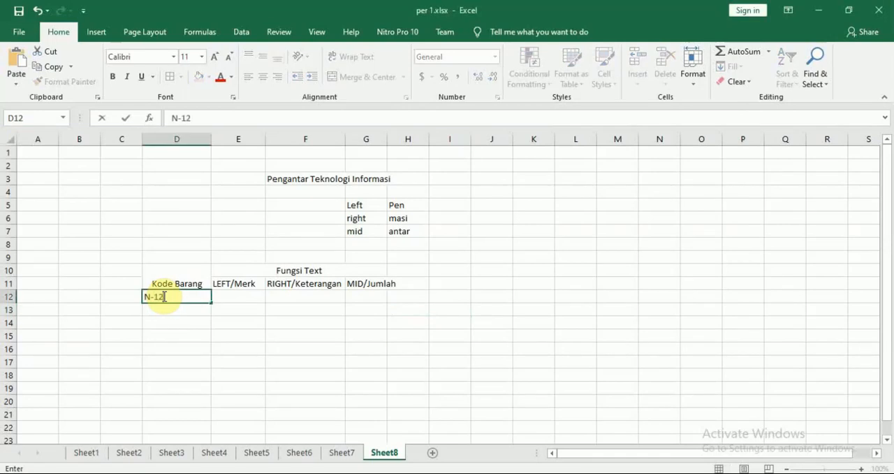
pyautogui.hotkey('alt', 'Tab')
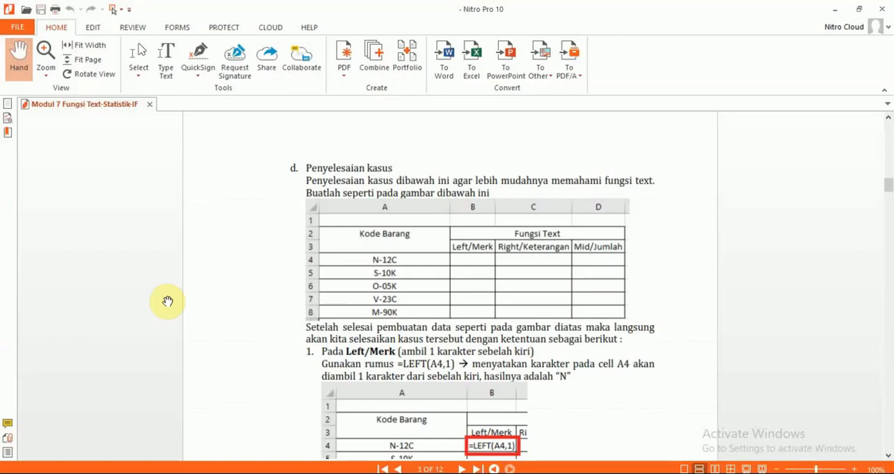
pyautogui.hotkey('alt', 'Tab')
pyautogui.write('12C')
pyautogui.press('Return')
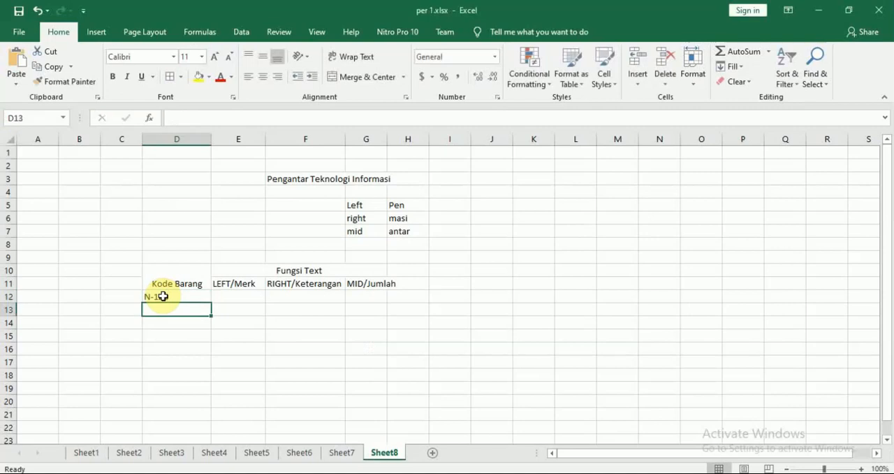
# Look up the second item code in the Modul 7 PDF and enter S-10K in D13
pyautogui.hotkey('alt', 'Tab')
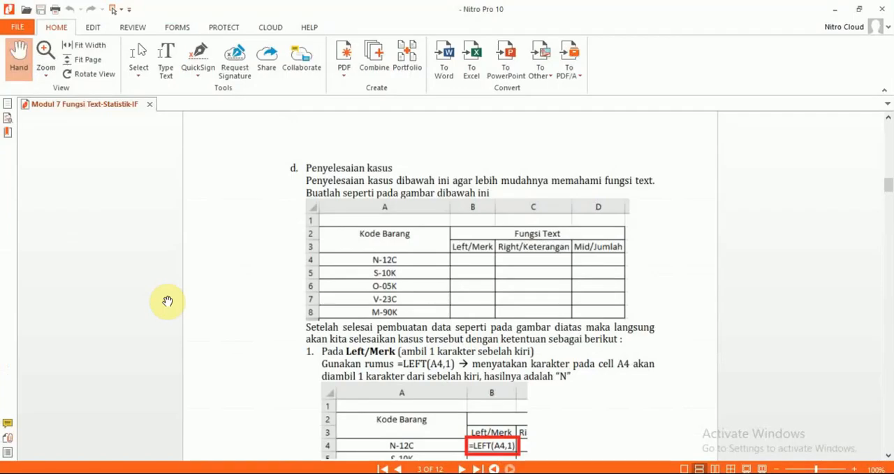
pyautogui.hotkey('alt', 'Tab')
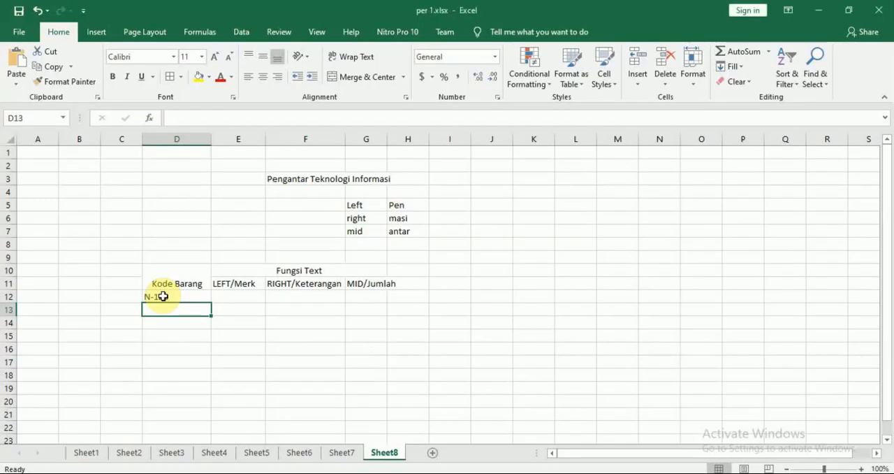
pyautogui.write('S-')
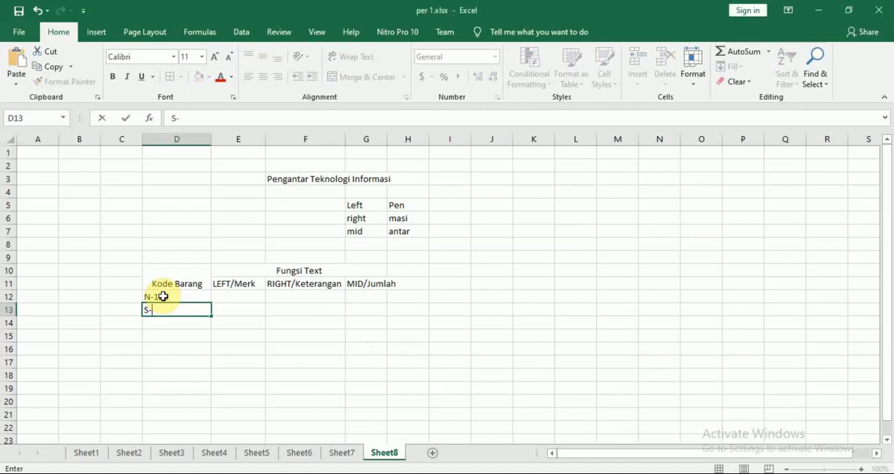
pyautogui.write('10K')
pyautogui.press('Return')
# Look up the third item code in the Modul 7 PDF and enter O-05K in D14
pyautogui.hotkey('alt', 'Tab')
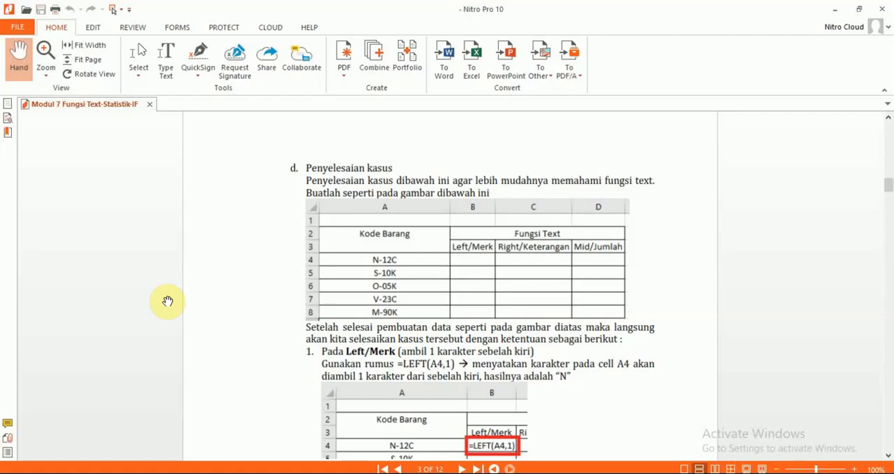
pyautogui.hotkey('alt', 'Tab')
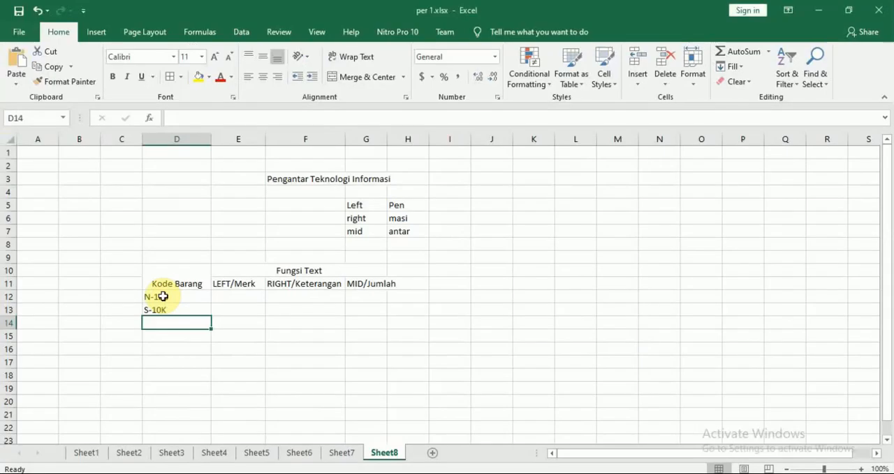
pyautogui.write('O-')
pyautogui.hotkey('alt', 'Tab')
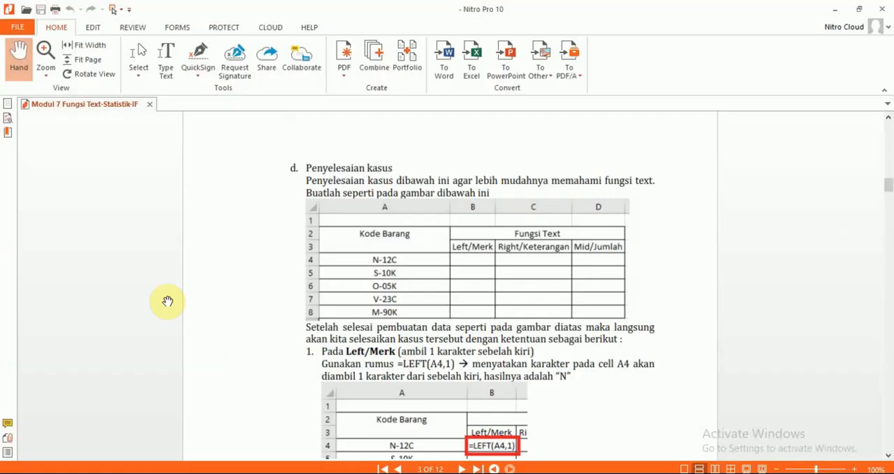
pyautogui.hotkey('alt', 'Tab')
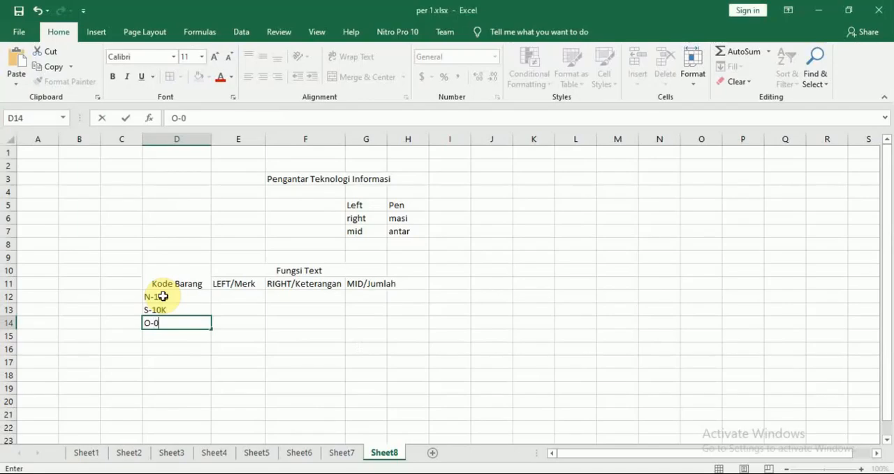
pyautogui.press('Return')
# Look up the fourth item code in the Modul 7 PDF and enter V-23C in D15
pyautogui.hotkey('alt', 'Tab')
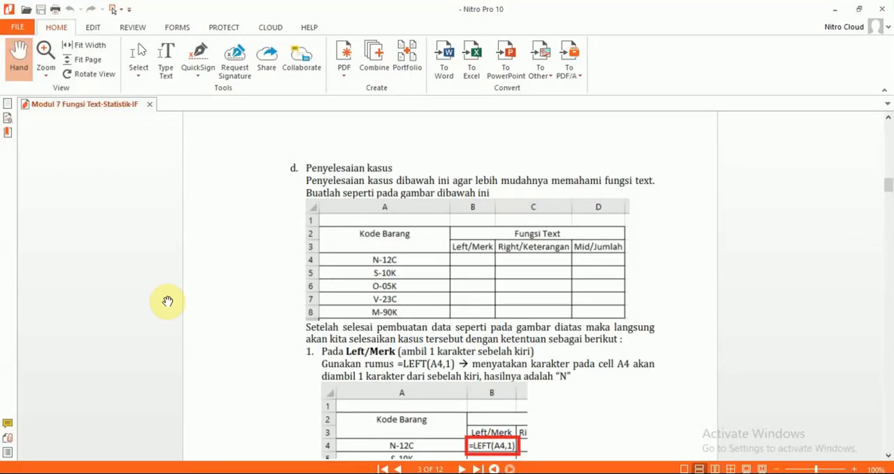
pyautogui.hotkey('alt', 'Tab')
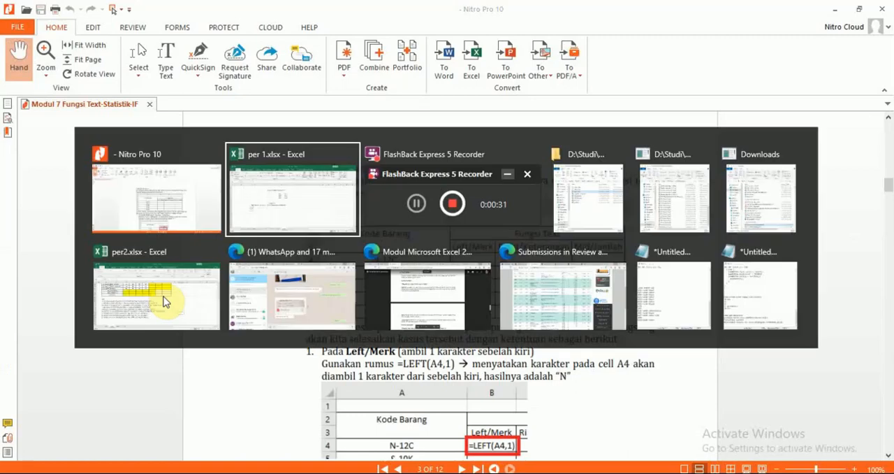
pyautogui.write('V-23C')
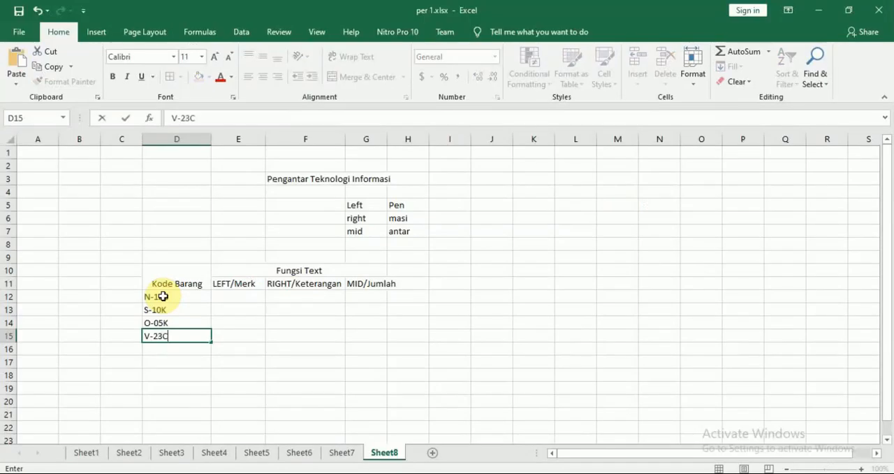
pyautogui.press('Return')
# Look up the fifth item code in the Modul 7 PDF and enter M-90K in D16
pyautogui.hotkey('alt', 'Tab')
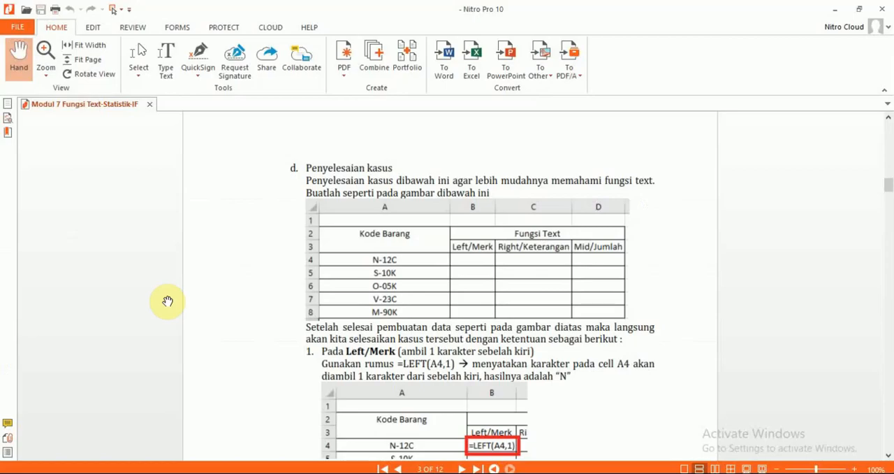
pyautogui.hotkey('alt', 'Tab')
pyautogui.write('M')
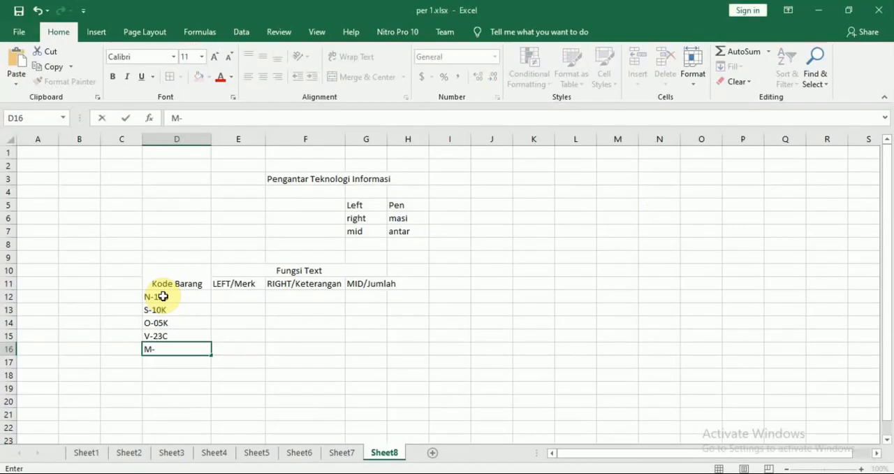
pyautogui.press('Return')
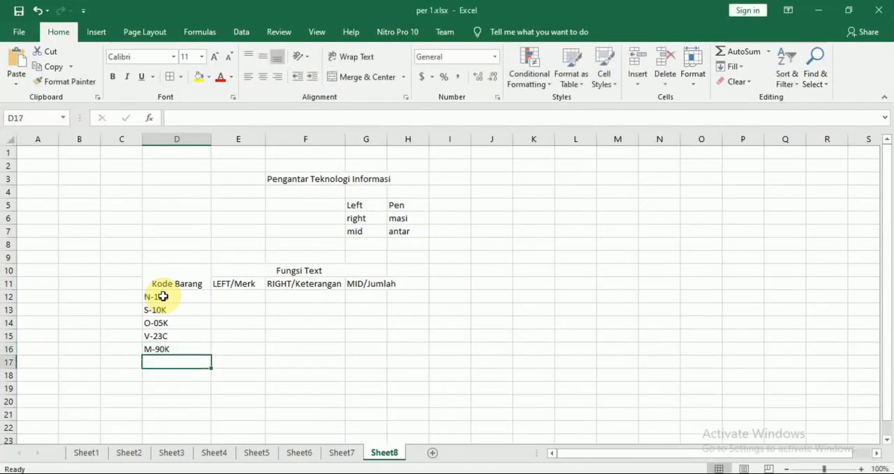
pyautogui.press('Right')
pyautogui.press('Up')
# Apply all borders to the table range D10:G16 and widen column G to fit the MID/Jumlah heading
pyautogui.moveTo(192, 281); pyautogui.dragTo(335, 343)
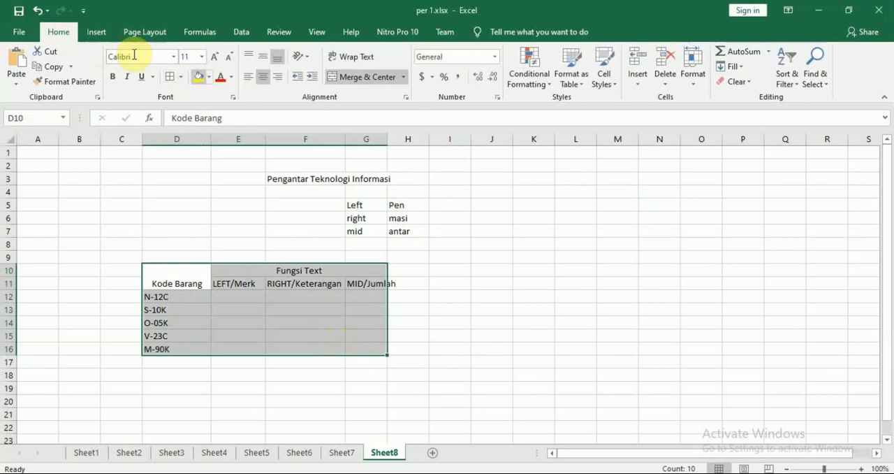
pyautogui.click(181, 77)
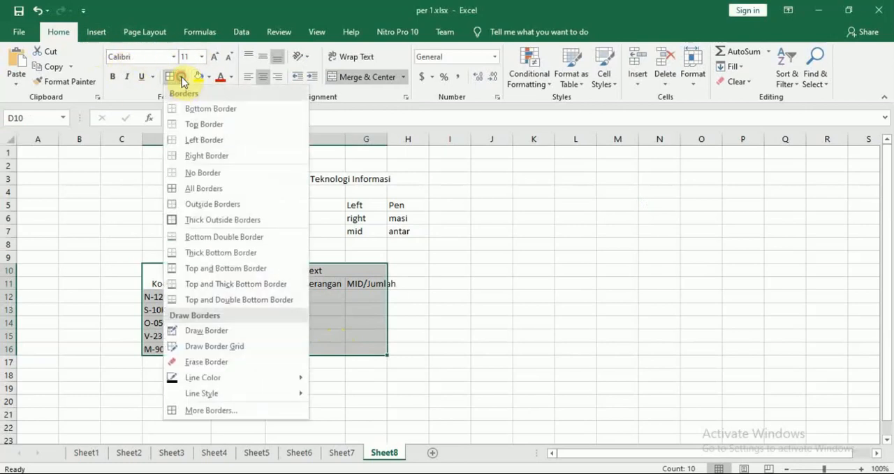
pyautogui.click(219, 188)
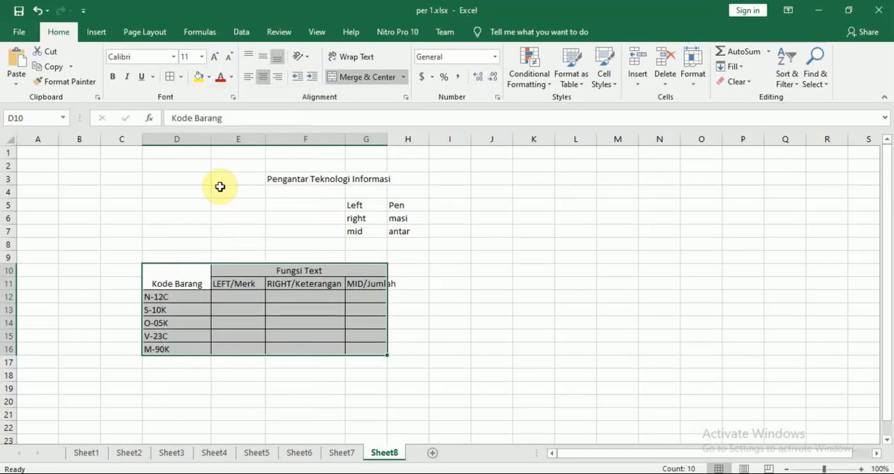
pyautogui.click(477, 306)
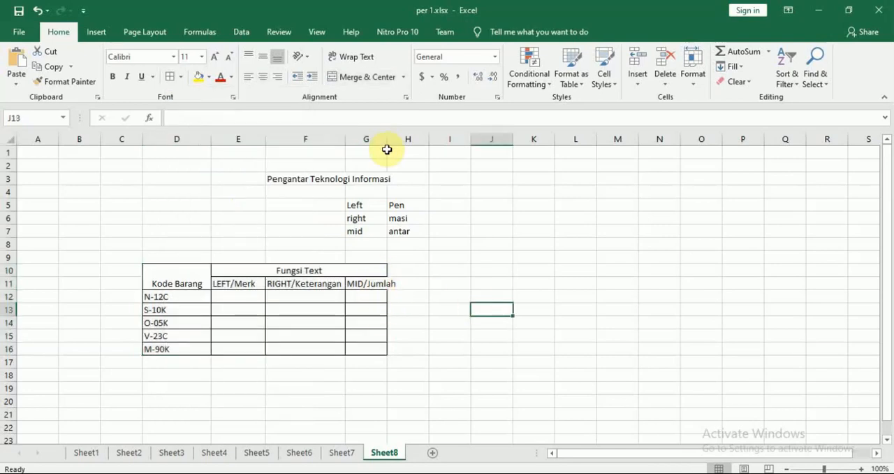
pyautogui.moveTo(387, 139); pyautogui.dragTo(400, 140)
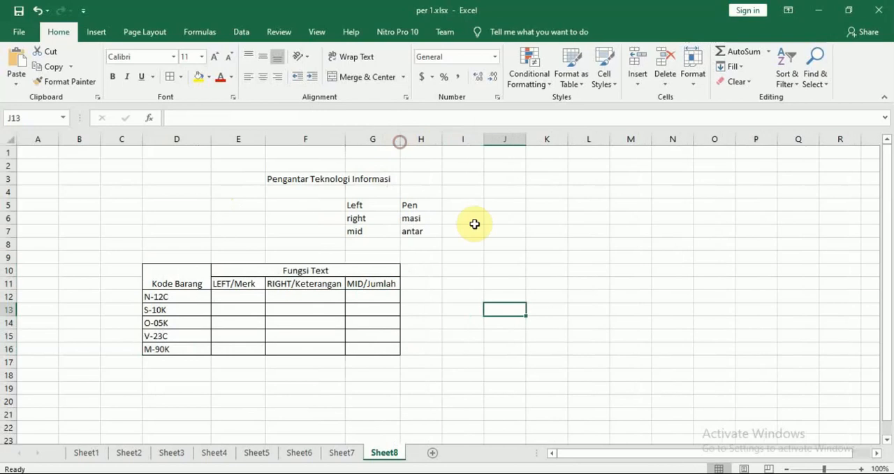
pyautogui.click(489, 256)
# Check the Left/Merk rule in the Modul 7 PDF and enter the formula =LEFT(D12,1) in E12
pyautogui.click(244, 295)
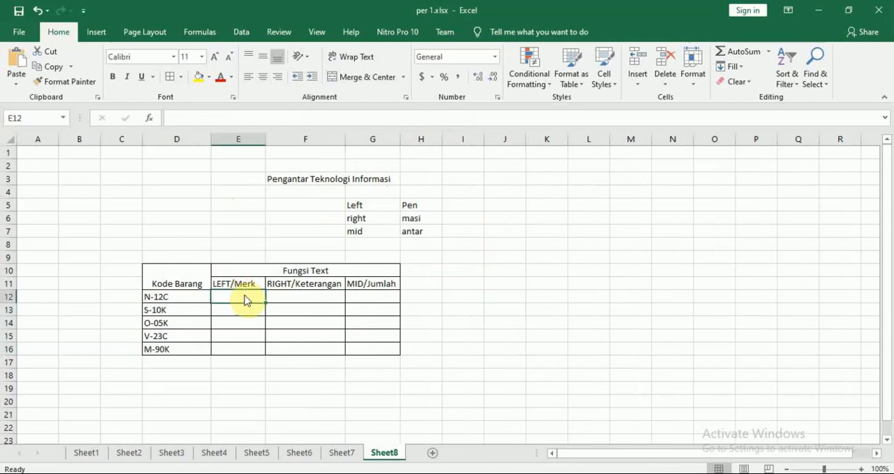
pyautogui.hotkey('alt', 'Tab')
pyautogui.scroll(-2, 249, 300)
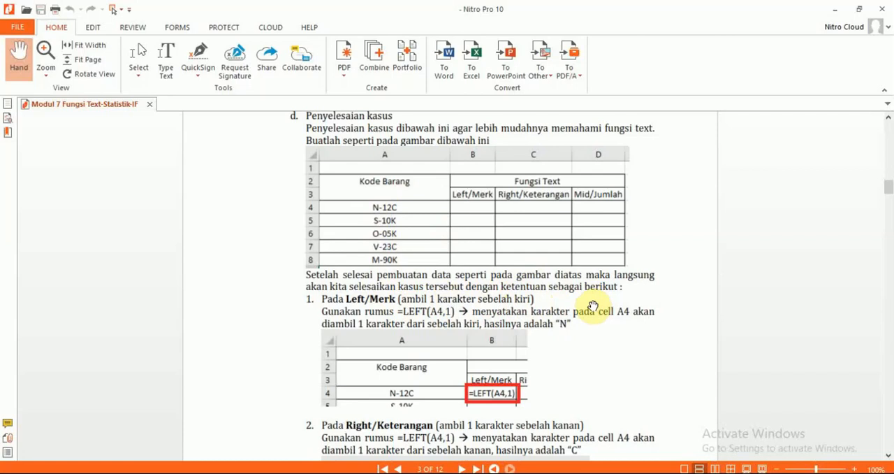
pyautogui.hotkey('alt', 'Tab')
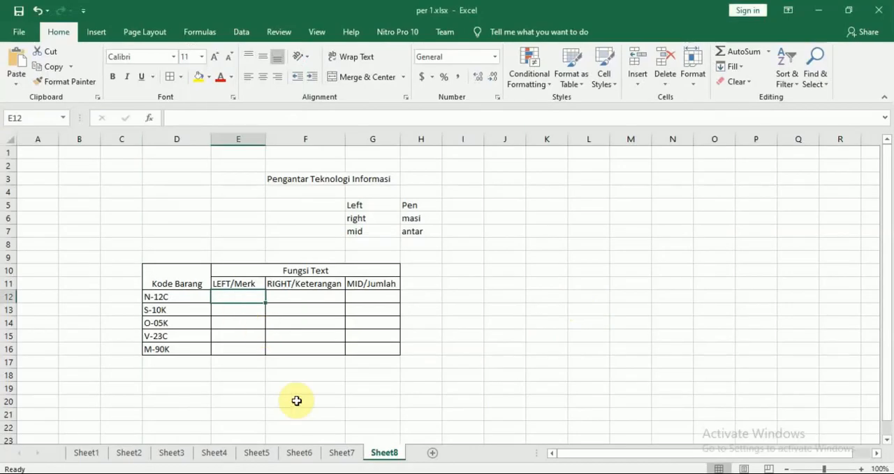
pyautogui.write('=LEF')
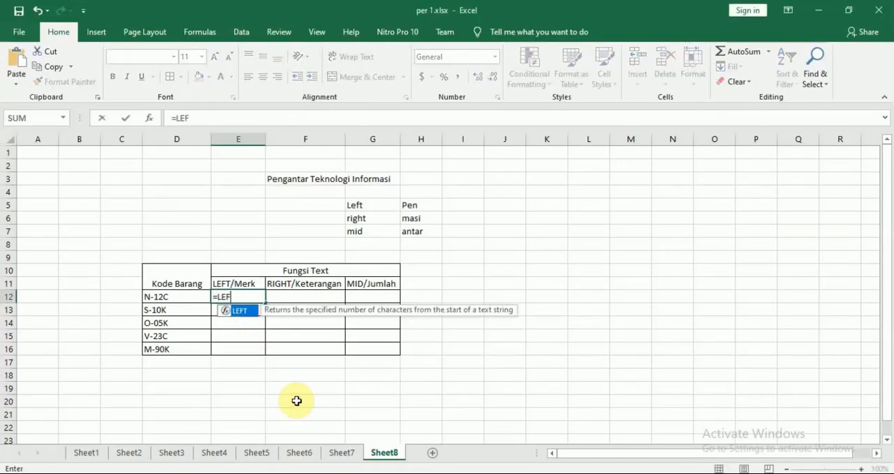
pyautogui.write('T(')
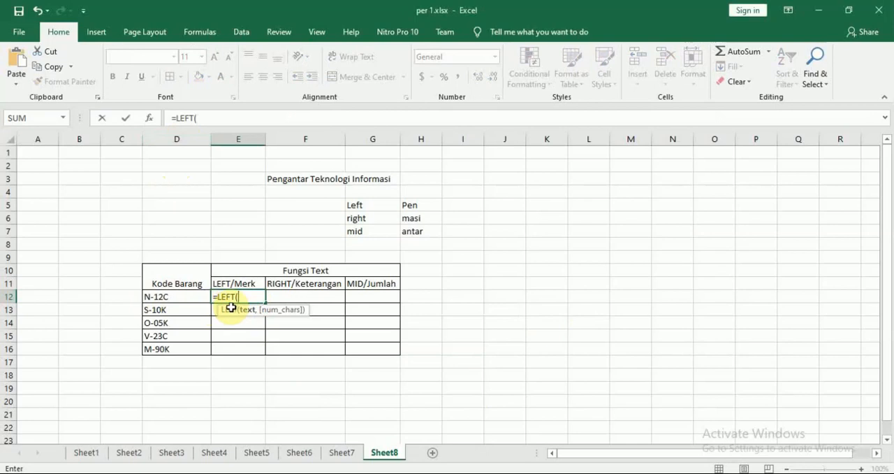
pyautogui.write('D12')
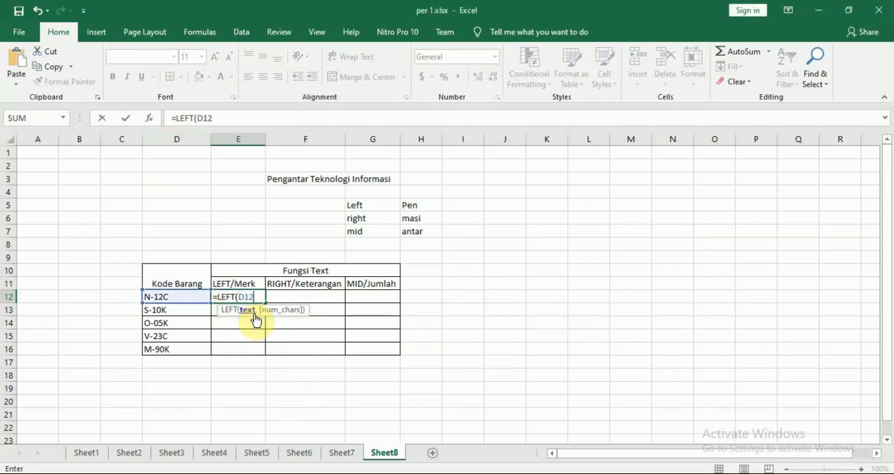
pyautogui.press('BackSpace')
pyautogui.press('BackSpace')
pyautogui.press('BackSpace')
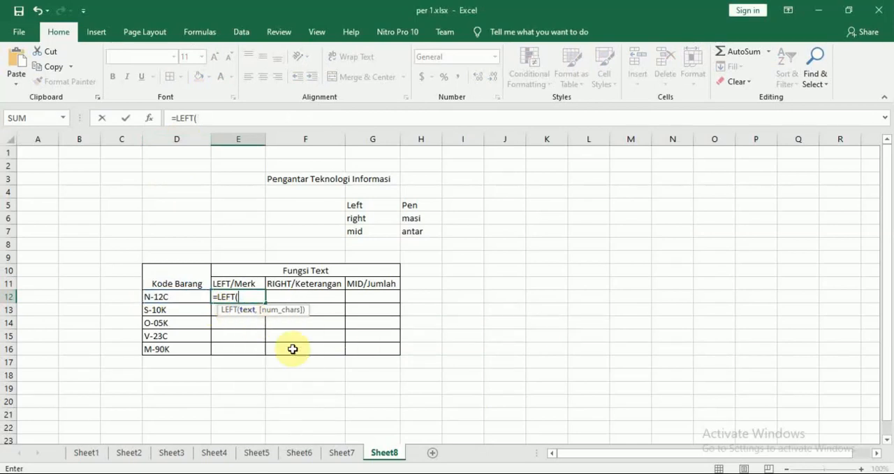
pyautogui.click(176, 299)
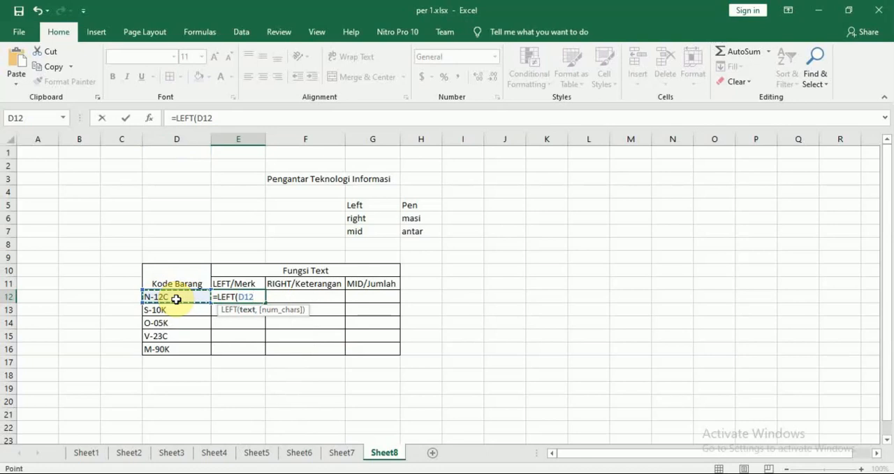
pyautogui.write(',')
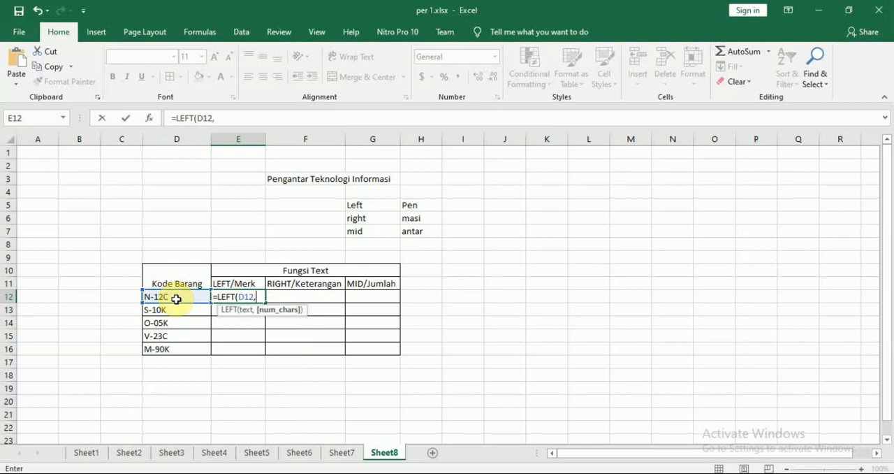
pyautogui.hotkey('alt', 'Tab')
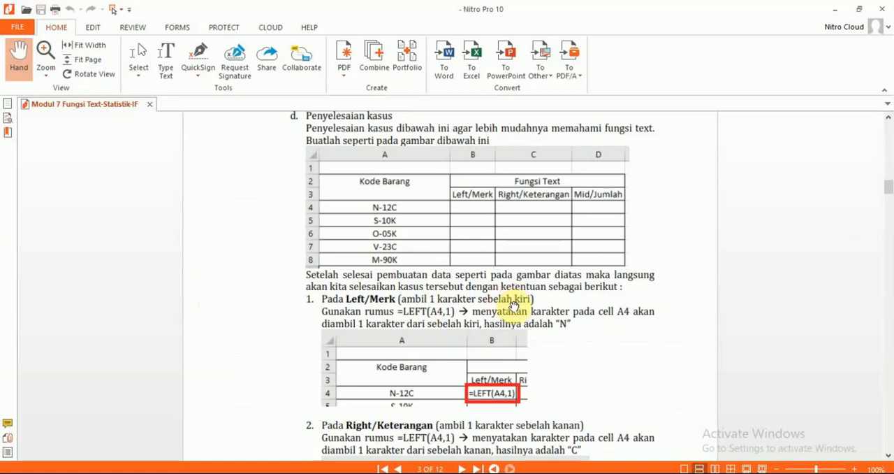
pyautogui.hotkey('alt', 'Tab')
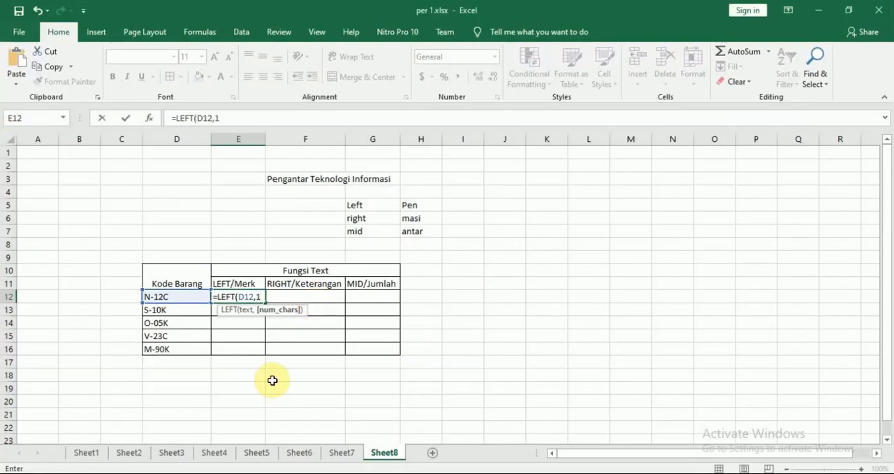
pyautogui.write(')')
pyautogui.press('Return')
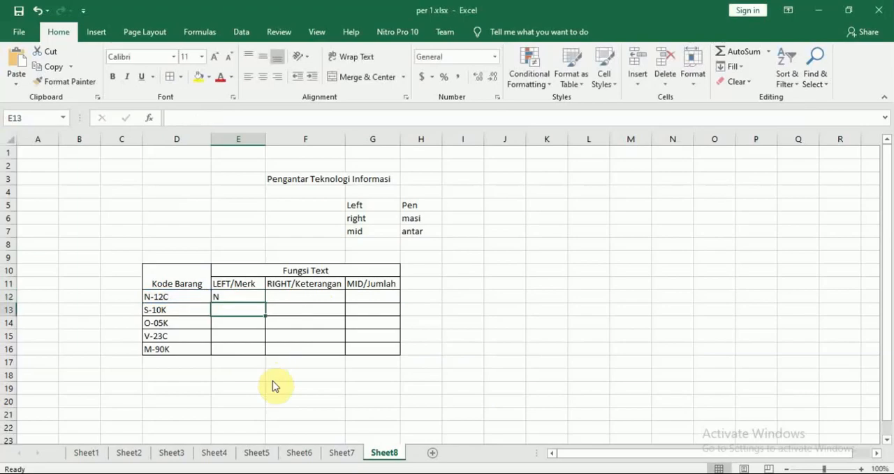
# Check the Left/Merk example in the Modul 7 PDF again and review the LEFT formula in E12
pyautogui.hotkey('alt', 'Tab')
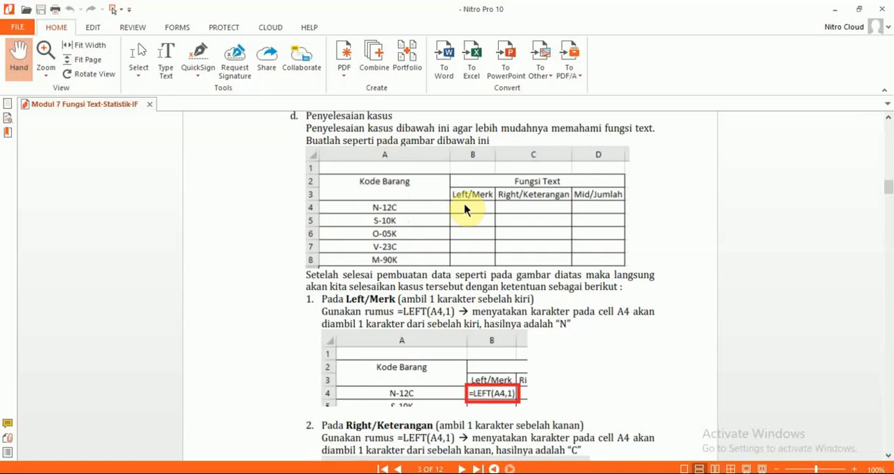
pyautogui.hotkey('alt', 'Tab')
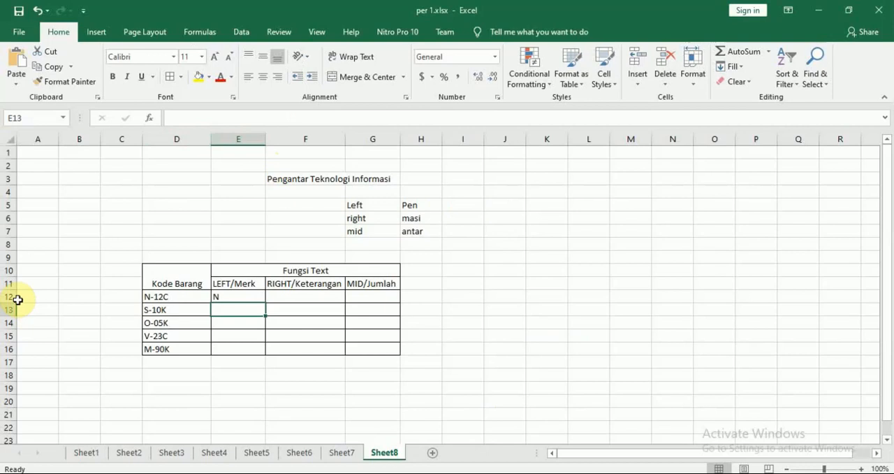
pyautogui.click(226, 295)
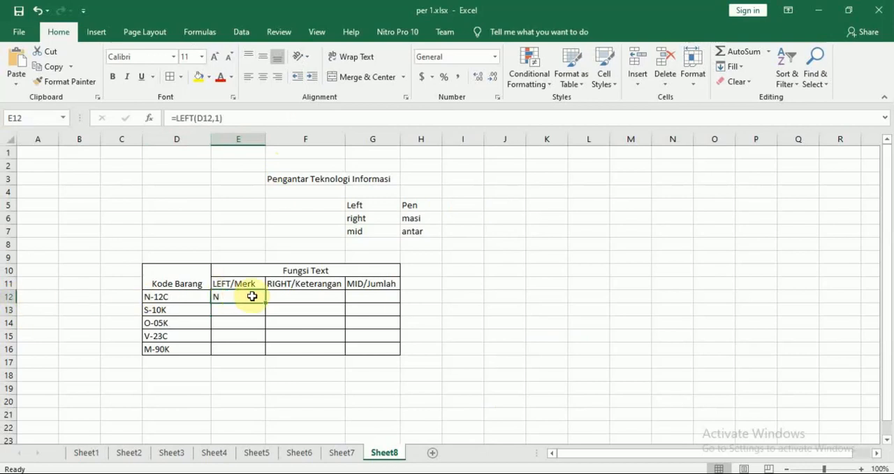
pyautogui.doubleClick(242, 296)
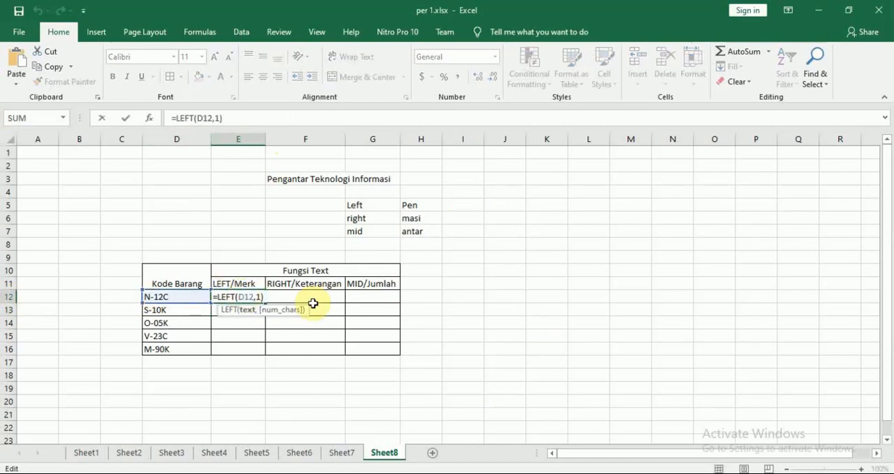
pyautogui.press('Return')
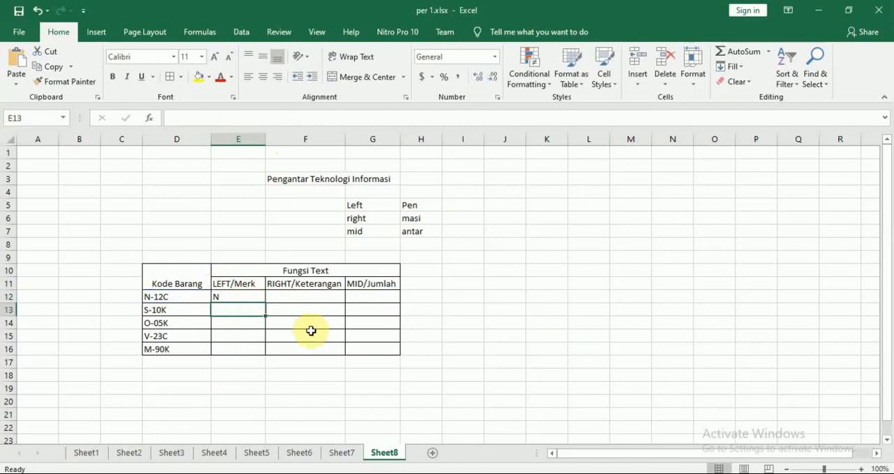
# Try filling the LEFT formula from E12 down to E16 and undo that fill
pyautogui.click(255, 299)
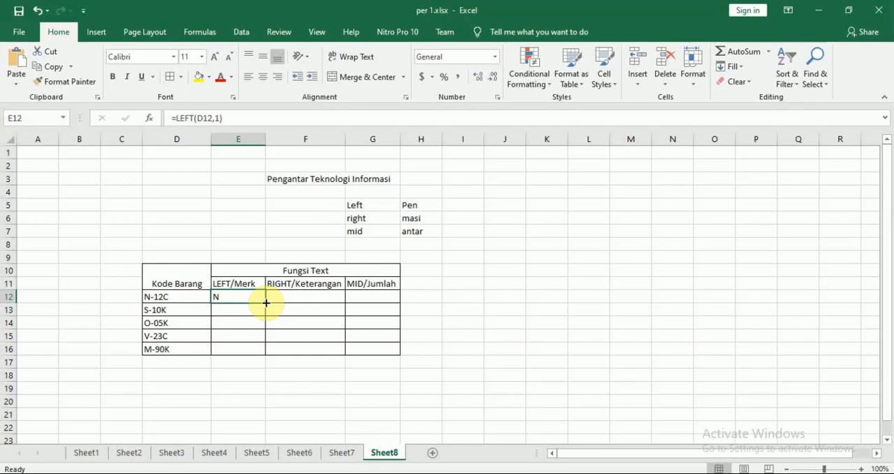
pyautogui.moveTo(266, 301); pyautogui.dragTo(266, 351)
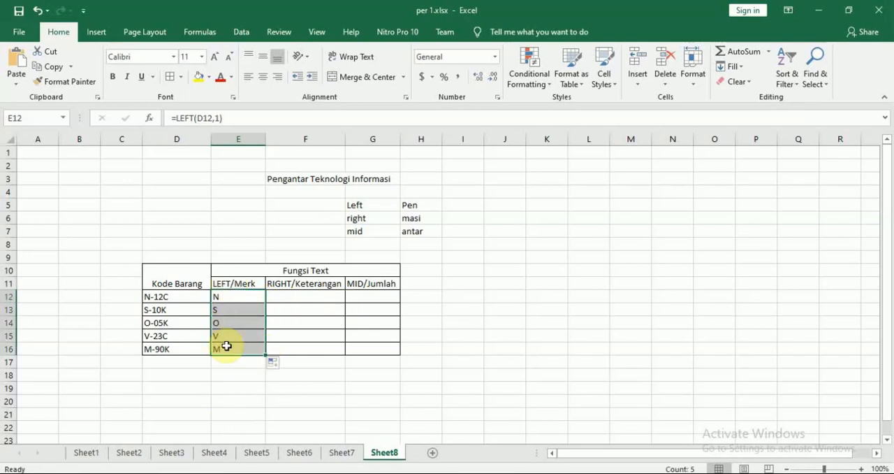
pyautogui.click(239, 413)
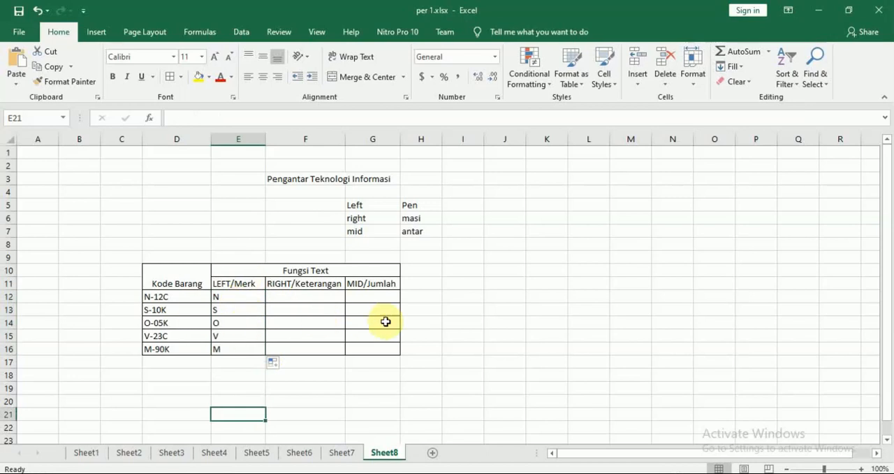
pyautogui.hotkey('ctrl', 'z')
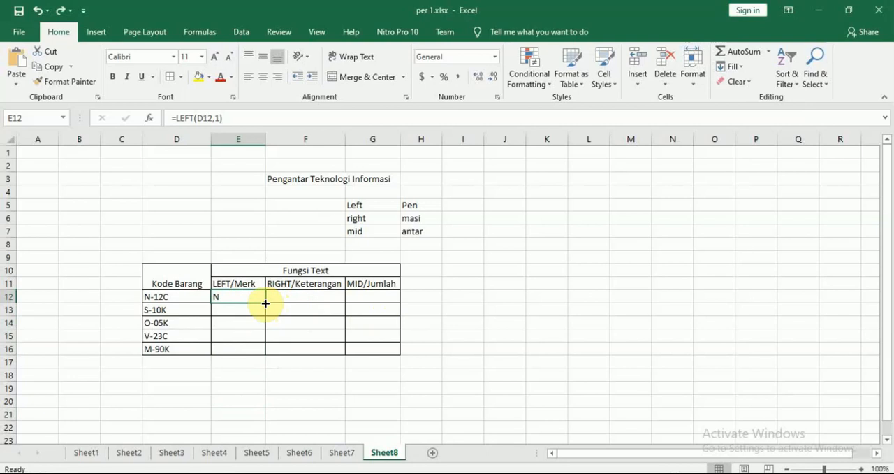
# Copy the LEFT formula from E12 down through E16 to complete the LEFT/Merk column
pyautogui.moveTo(265, 303); pyautogui.dragTo(264, 303)
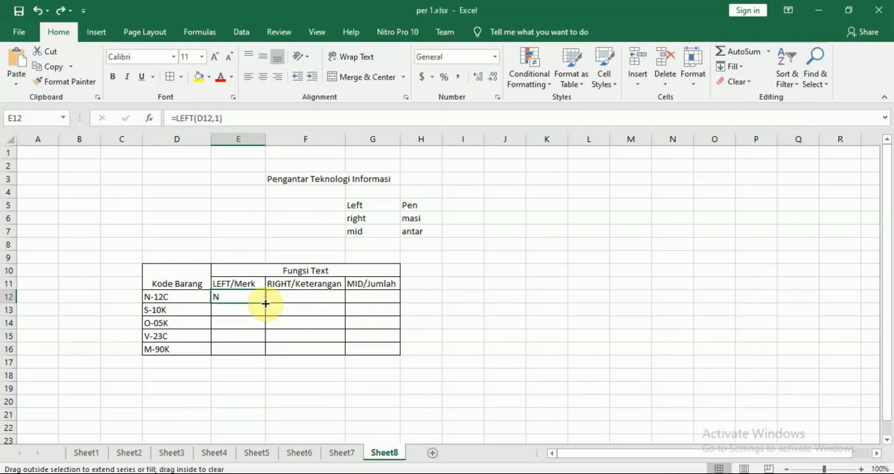
pyautogui.moveTo(265, 303); pyautogui.dragTo(261, 355)
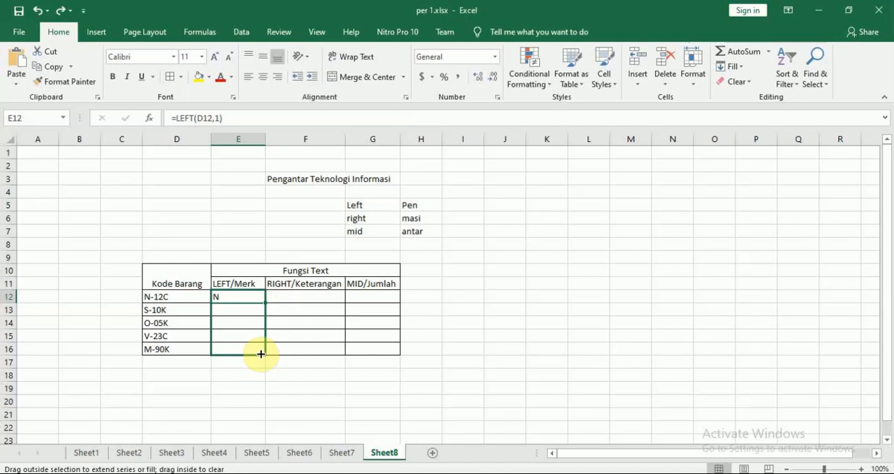
pyautogui.moveTo(260, 353); pyautogui.dragTo(259, 355)
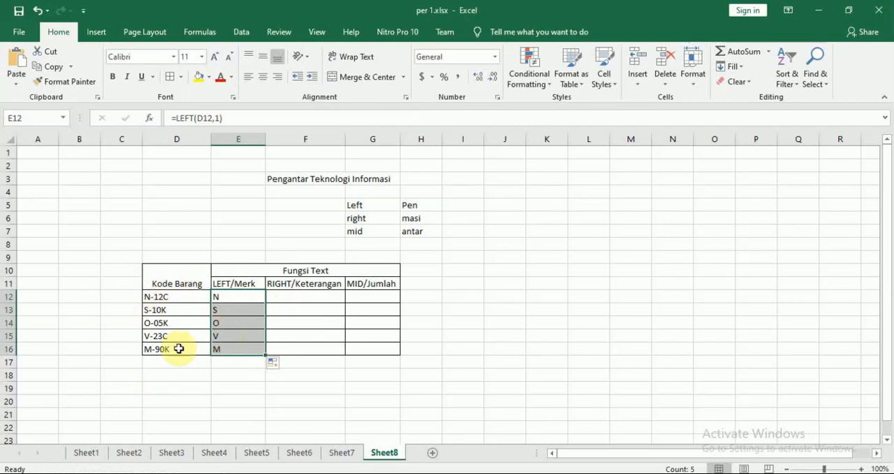
# Check the Right/Keterangan rule in the Modul 7 PDF and begin a RIGHT formula in F12 that references D12
pyautogui.click(303, 301)
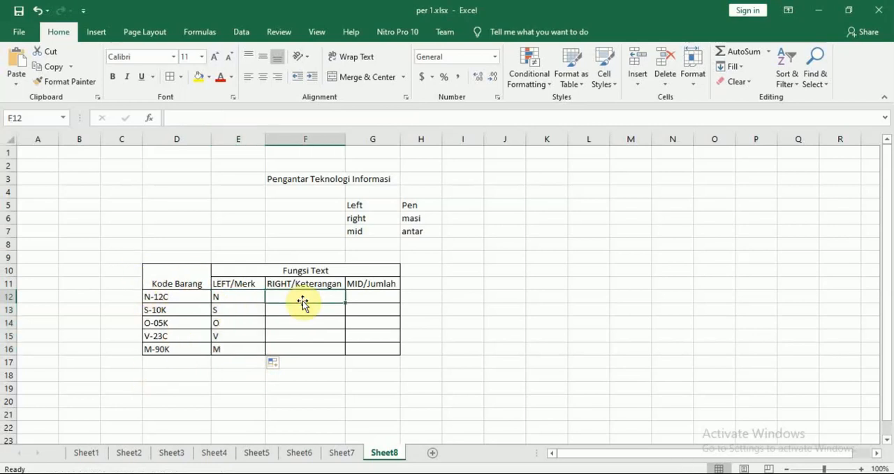
pyautogui.hotkey('alt', 'Tab')
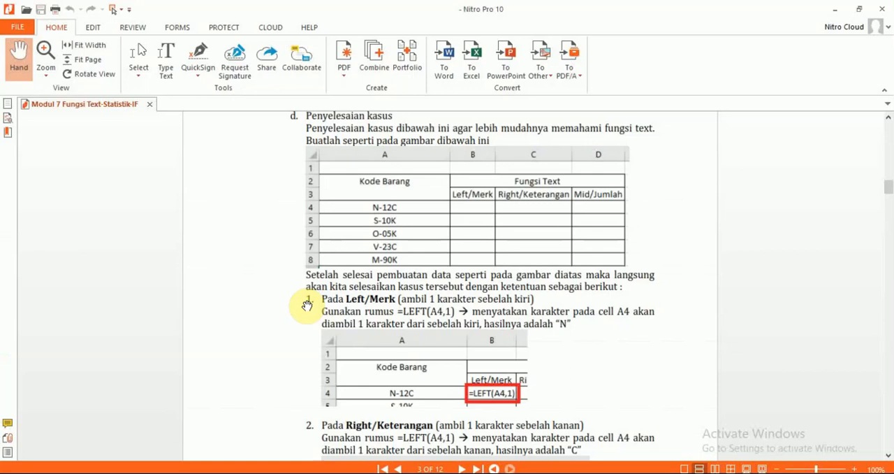
pyautogui.scroll(-5, 306, 305)
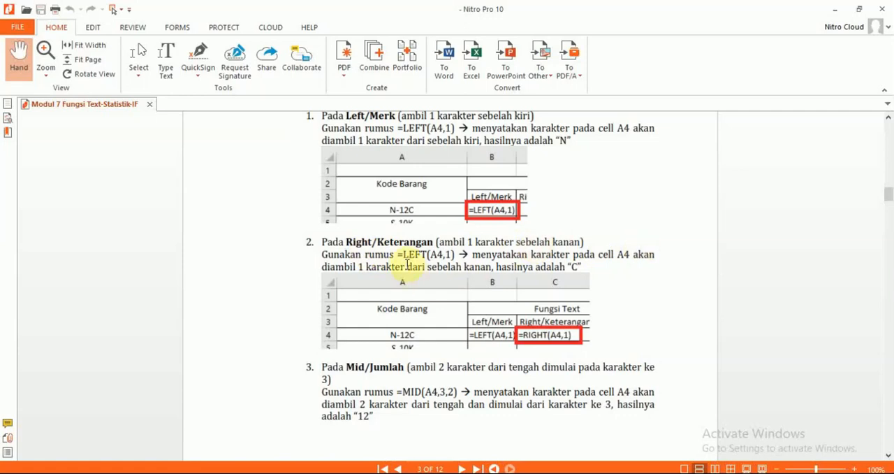
pyautogui.hotkey('alt', 'Tab')
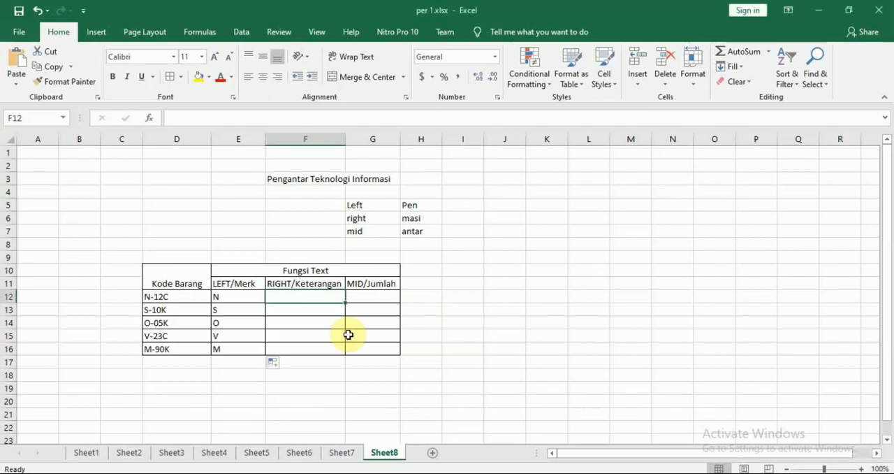
pyautogui.write('=RIGHT(')
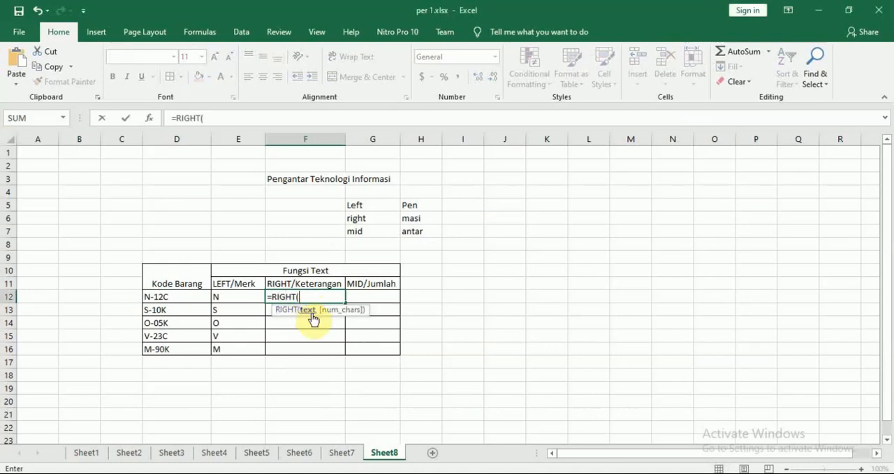
pyautogui.click(178, 298)
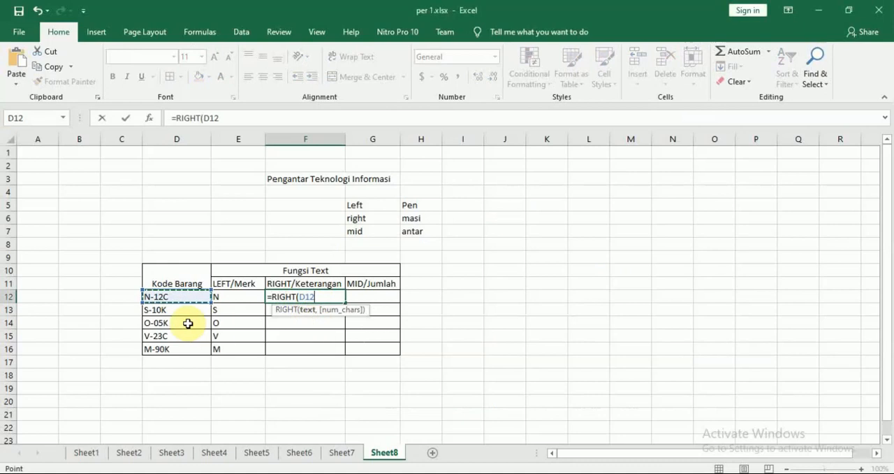
# Review the Right/Keterangan example in the PDF again and complete the F12 formula as =RIGHT(D12,1)
pyautogui.hotkey('alt', 'Tab')
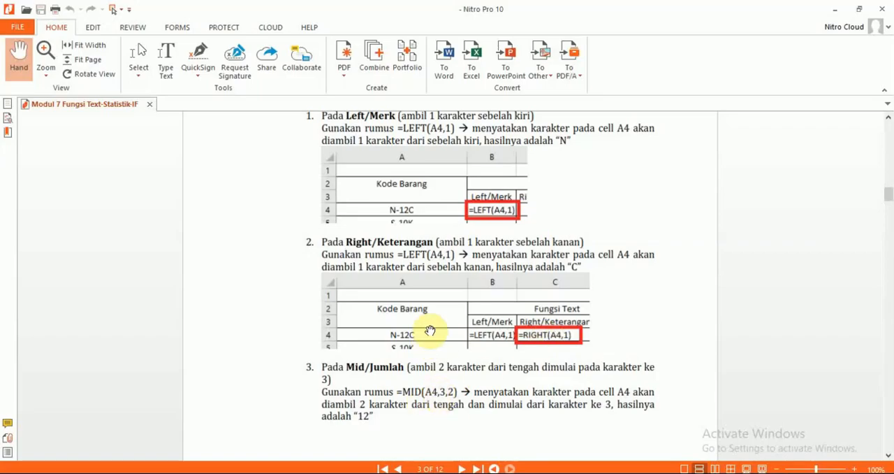
pyautogui.hotkey('alt', 'Tab')
pyautogui.hotkey('alt', 'Tab')
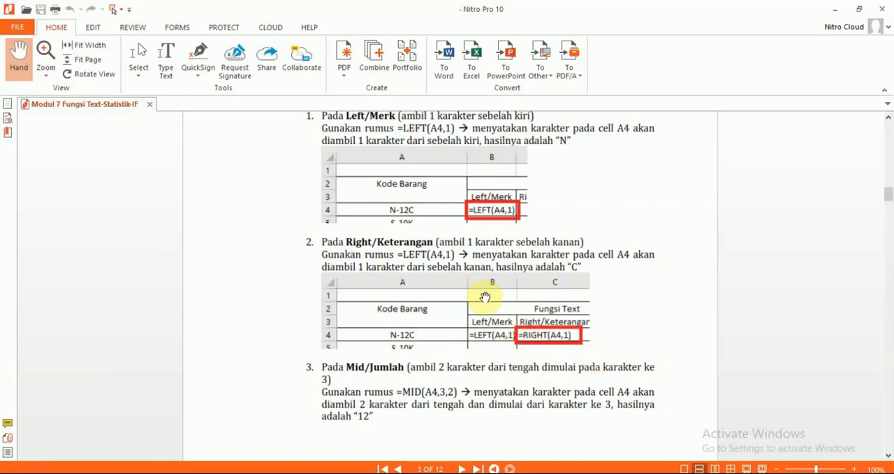
pyautogui.hotkey('alt', 'Tab')
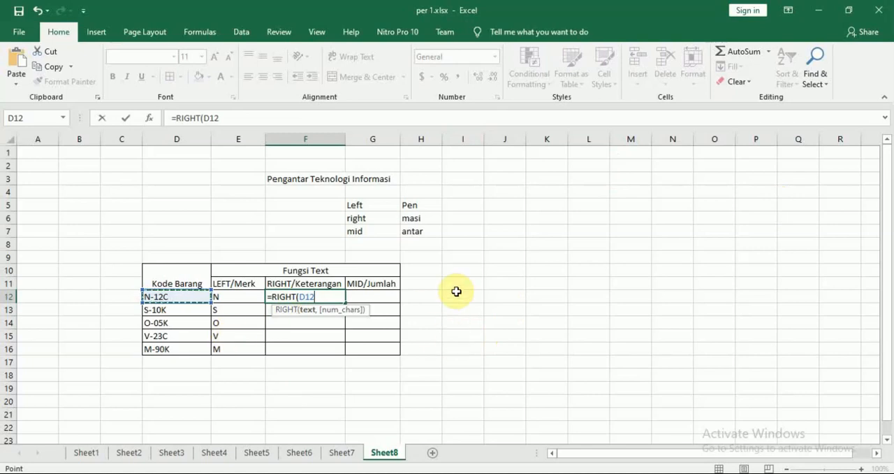
pyautogui.hotkey('alt', 'Tab')
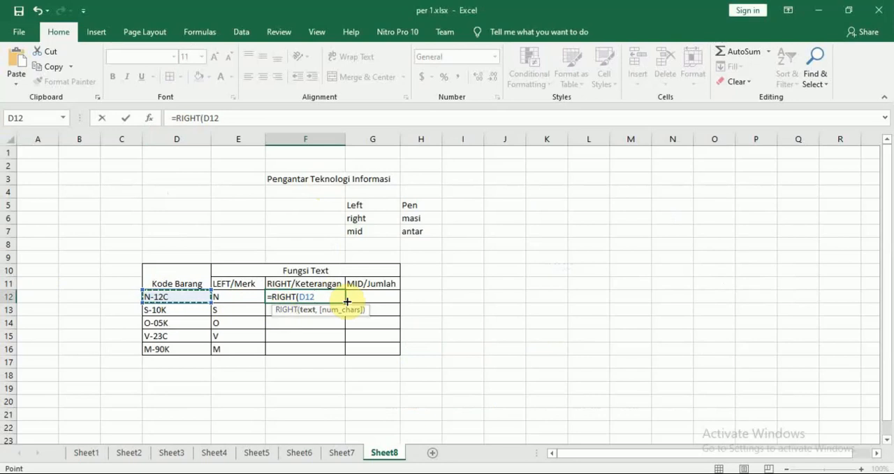
pyautogui.write(',1')
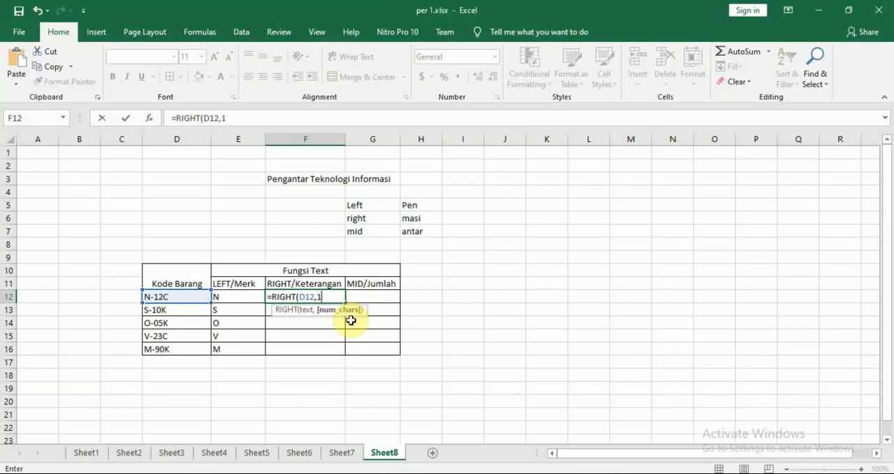
pyautogui.write(')')
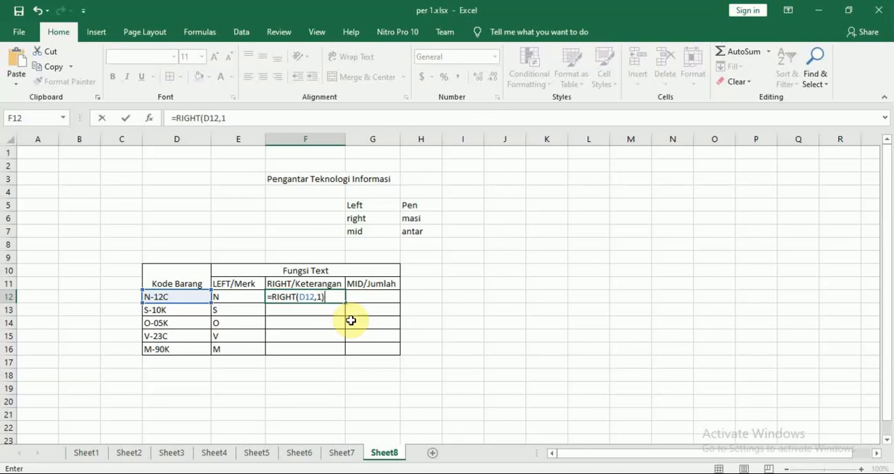
pyautogui.press('Return')
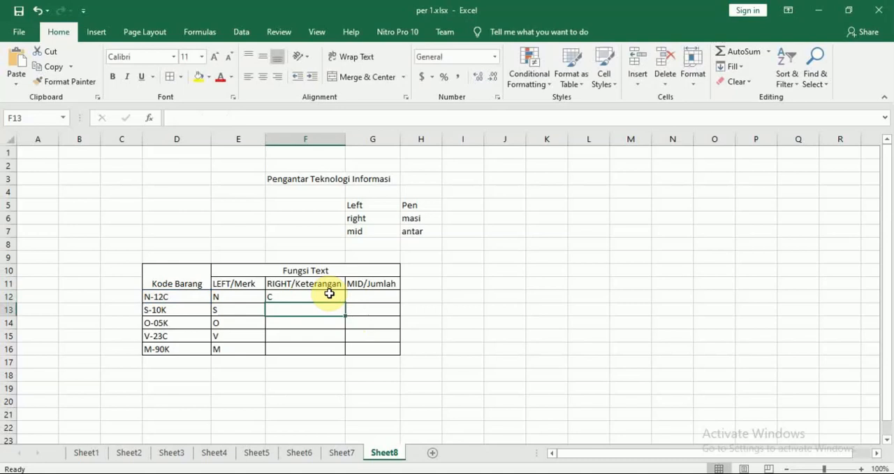
# Copy the RIGHT formula from F12 down through F16 to complete the RIGHT/Keterangan column
pyautogui.click(284, 297)
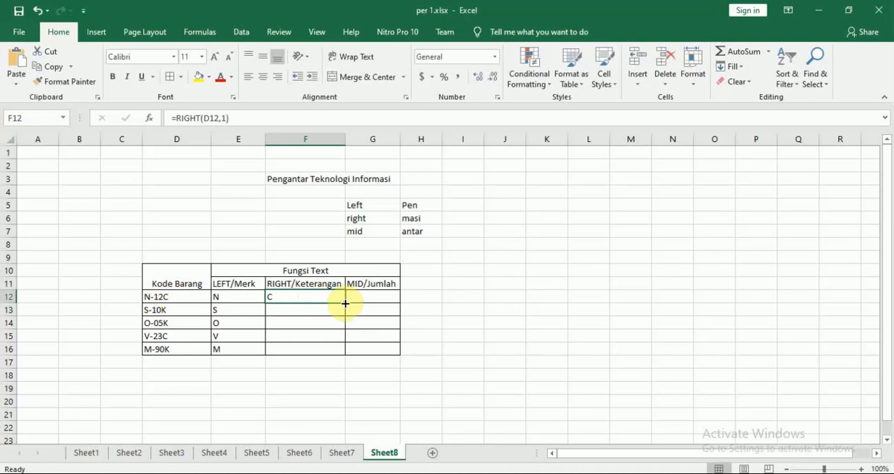
pyautogui.moveTo(346, 304); pyautogui.dragTo(346, 303)
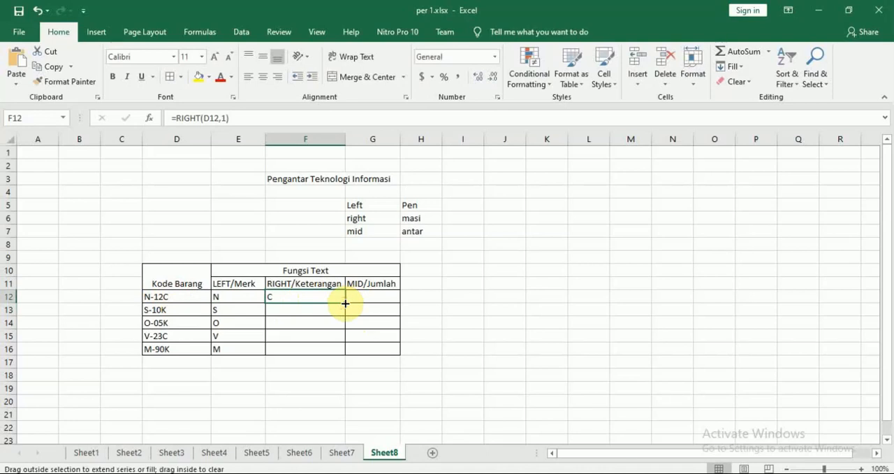
pyautogui.moveTo(345, 303); pyautogui.dragTo(345, 353)
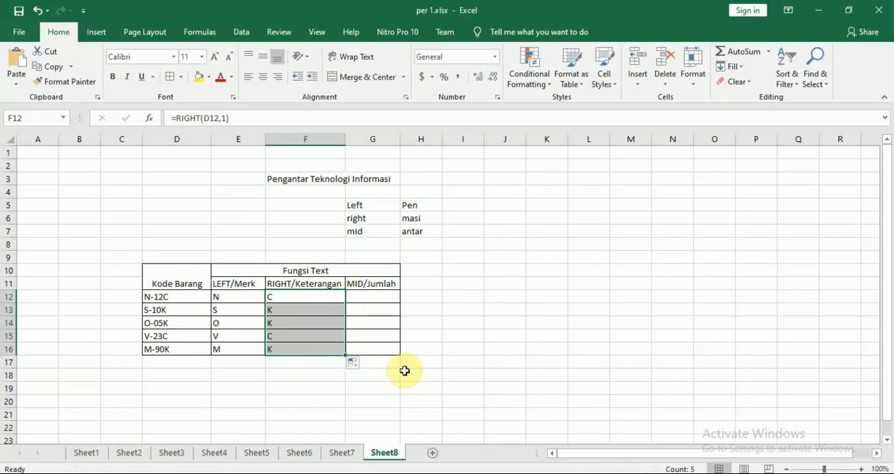
# Check the Mid/Jumlah rule in the Modul 7 PDF and begin a MID formula in G12 that references D12
pyautogui.click(369, 297)
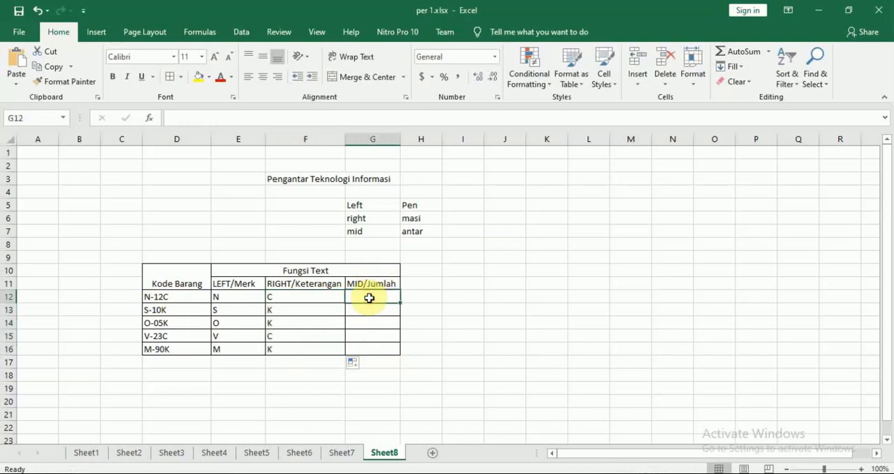
pyautogui.hotkey('alt', 'Tab')
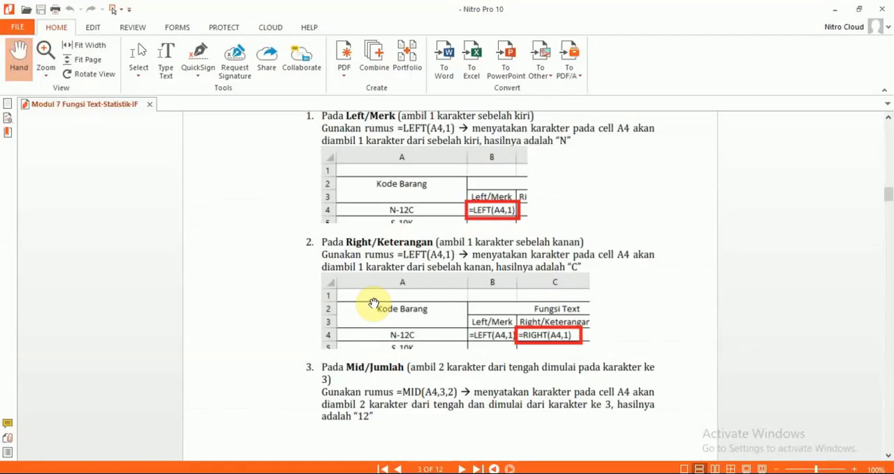
pyautogui.scroll(-4, 373, 302)
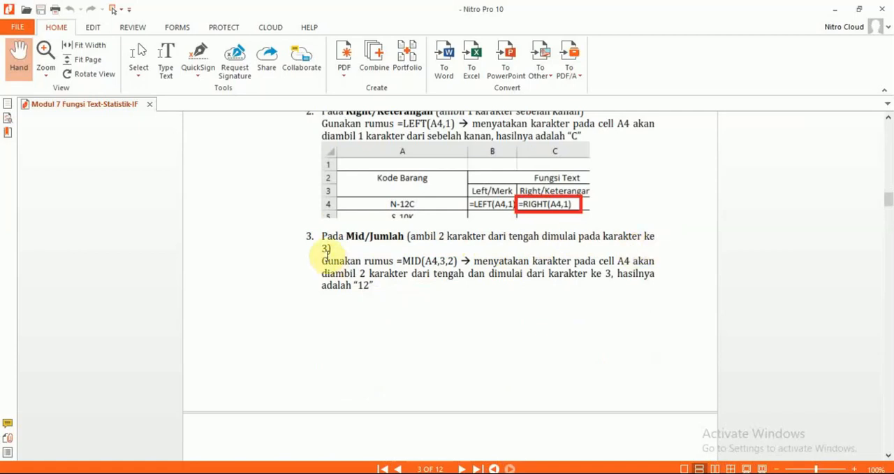
pyautogui.hotkey('alt', 'Tab')
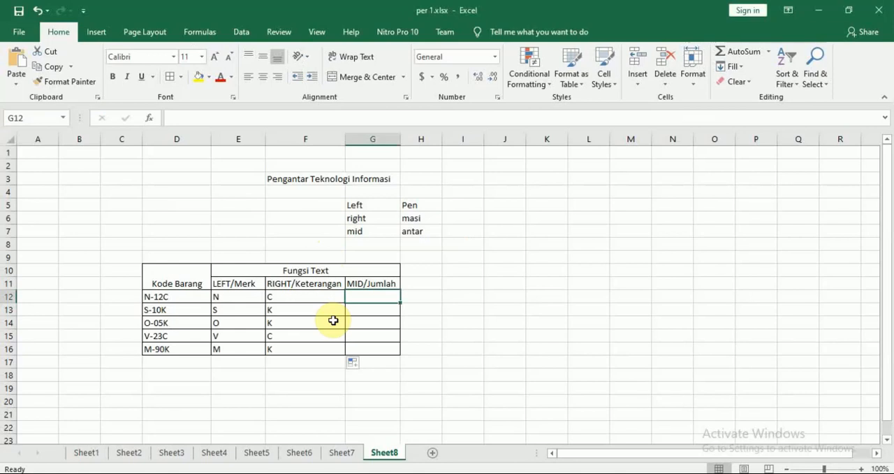
pyautogui.write('=MID(')
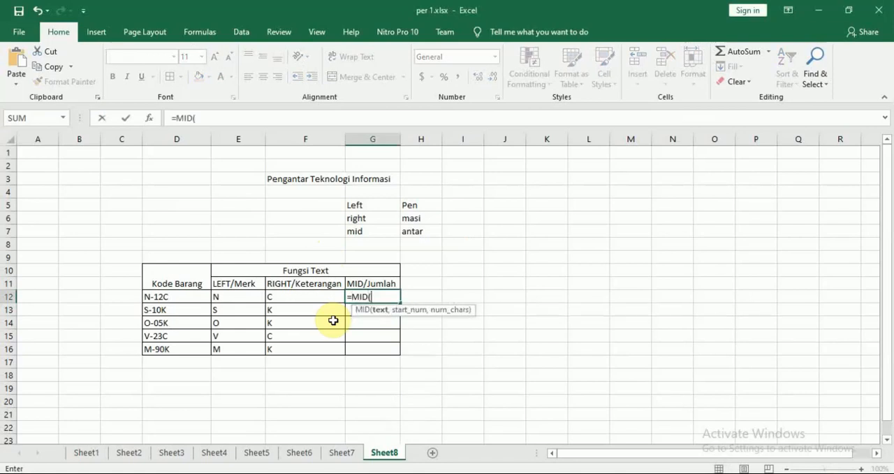
pyautogui.click(174, 297)
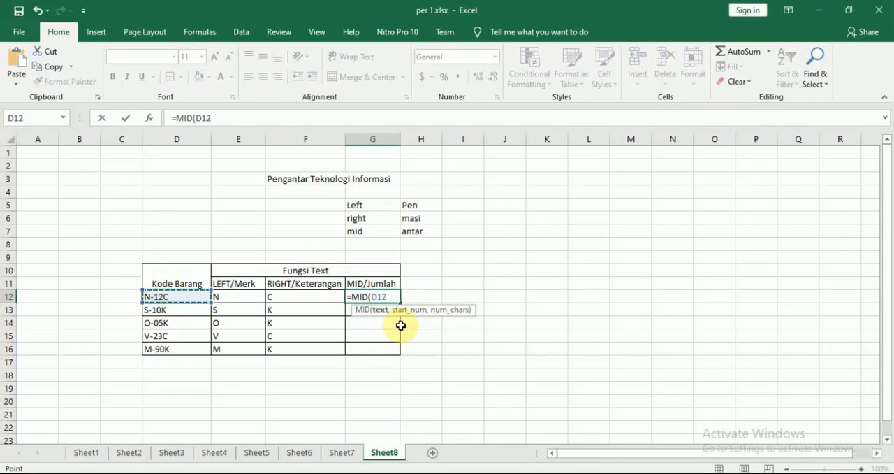
# Check the Mid/Jumlah rule in the PDF once more and complete the G12 formula as =MID(D12,3,2)
pyautogui.hotkey('alt', 'Tab')
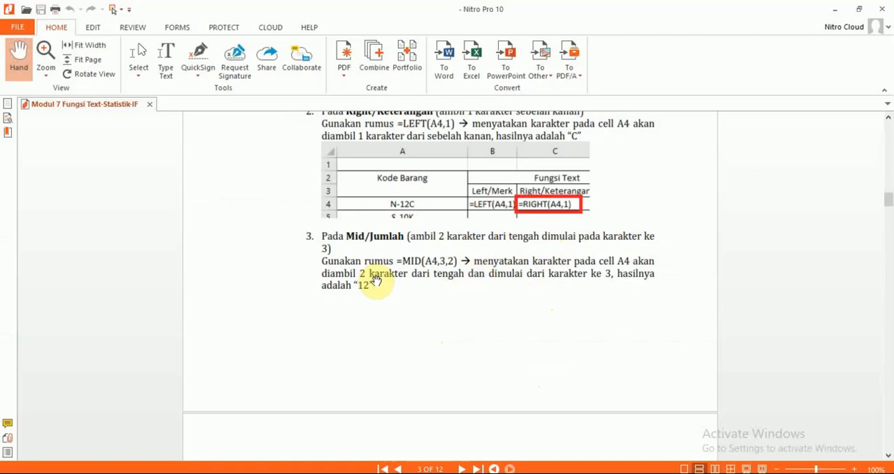
pyautogui.hotkey('alt', 'Tab')
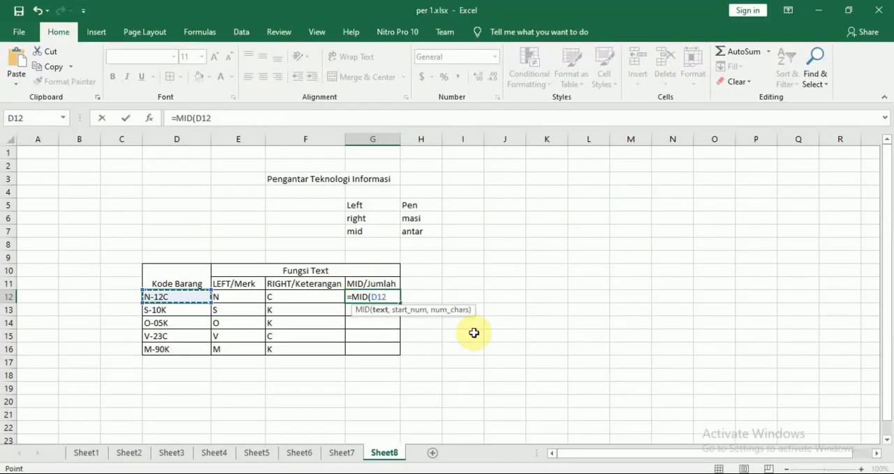
pyautogui.write(',')
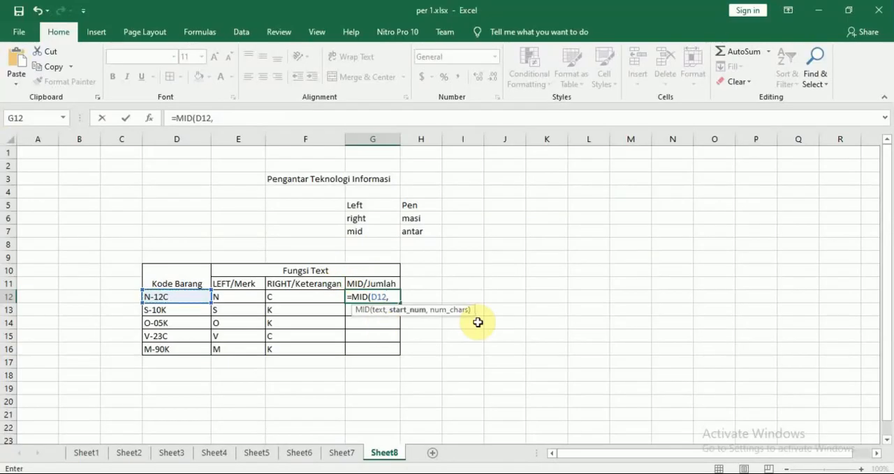
pyautogui.write('3')
pyautogui.write(',')
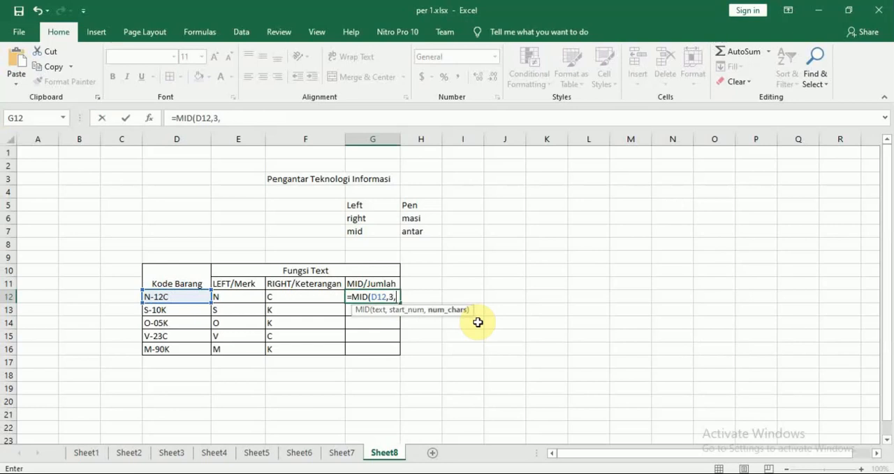
pyautogui.write('2)')
pyautogui.press('Return')
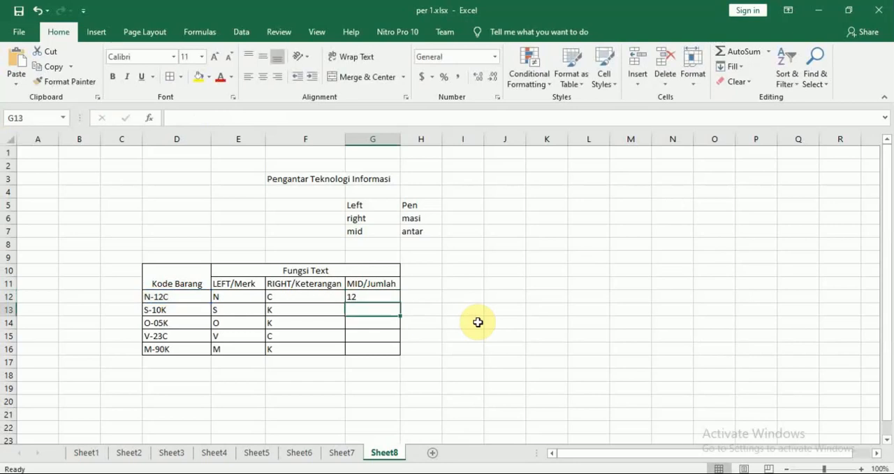
# Try filling the MID formula from G12 down to G16 and undo that fill
pyautogui.click(382, 296)
pyautogui.moveTo(401, 303); pyautogui.dragTo(398, 351)
pyautogui.click(446, 334)
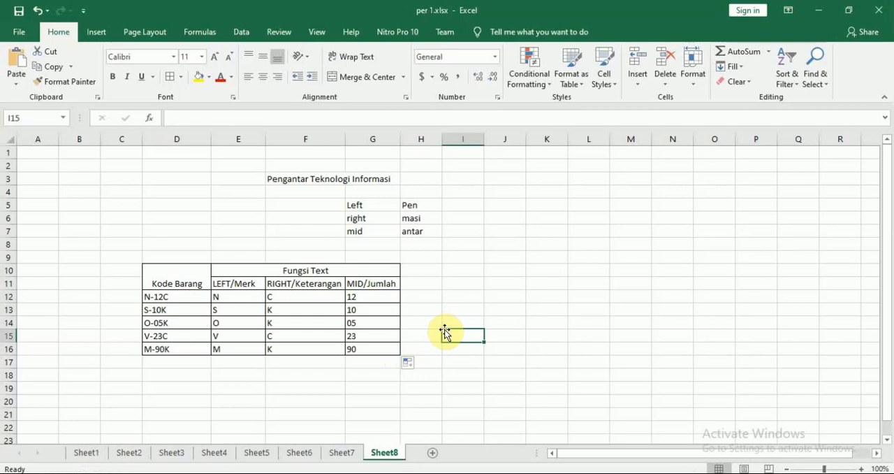
pyautogui.hotkey('ctrl', 'z')
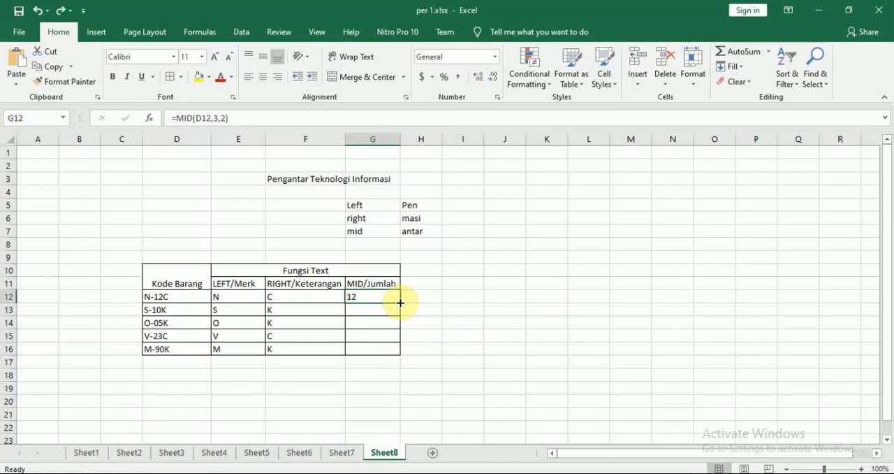
# Copy the MID formula from G12 down through G16 to complete the MID/Jumlah column
pyautogui.moveTo(400, 303); pyautogui.dragTo(398, 355)
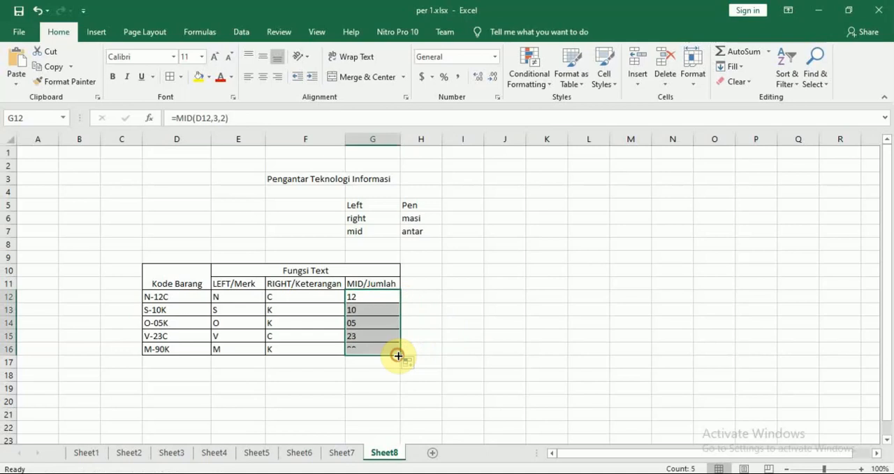
pyautogui.click(482, 320)
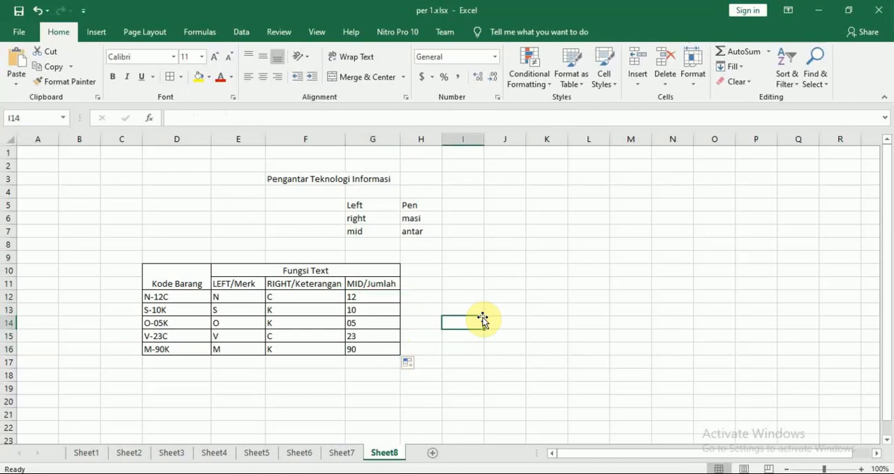
# Compare the completed Kode Barang table with the final result table in the Modul 7 PDF and look over the Fungsi statistik section
pyautogui.hotkey('alt', 'Tab')
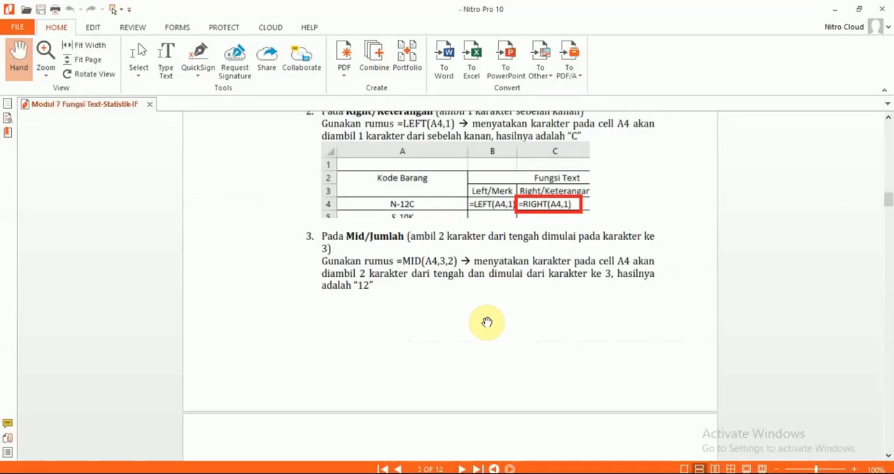
pyautogui.scroll(-8, 487, 322)
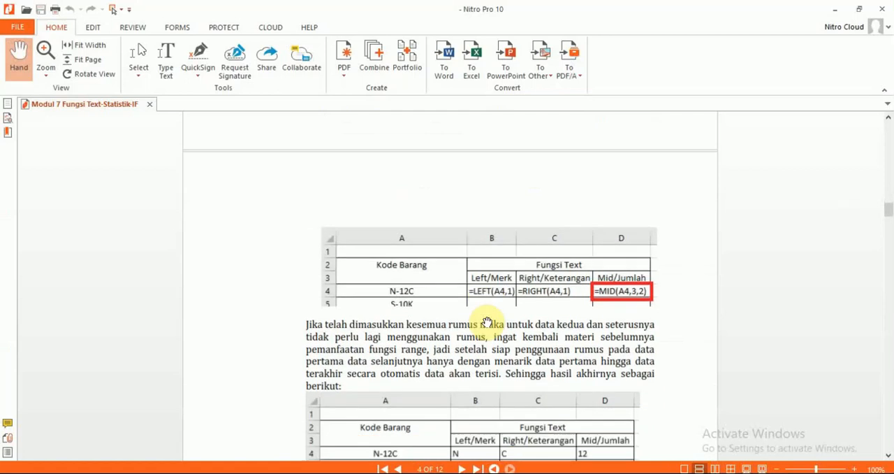
pyautogui.scroll(-5, 487, 322)
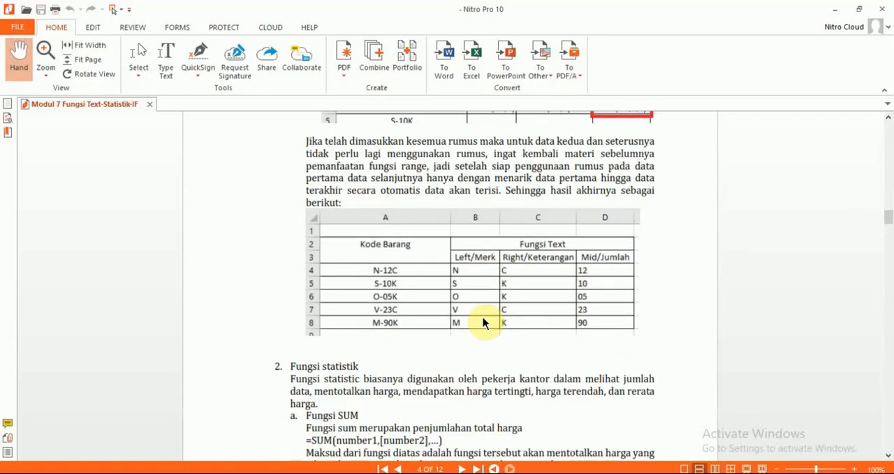
pyautogui.hotkey('alt', 'Tab')
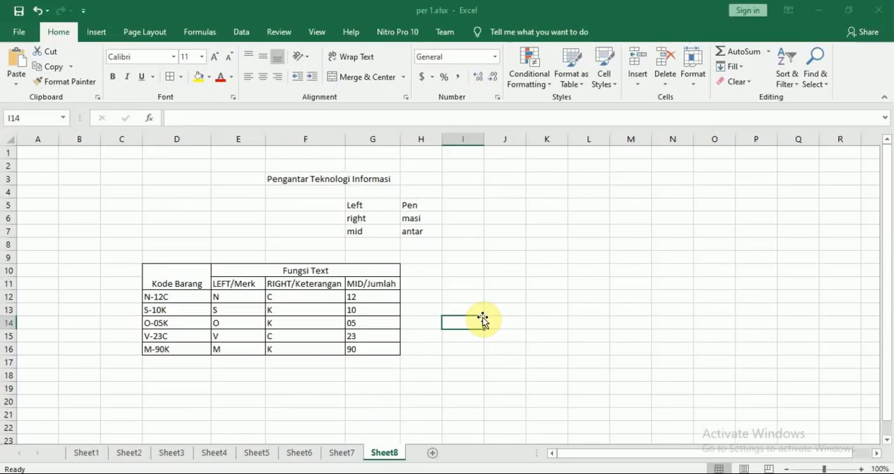
pyautogui.hotkey('alt', 'Tab')
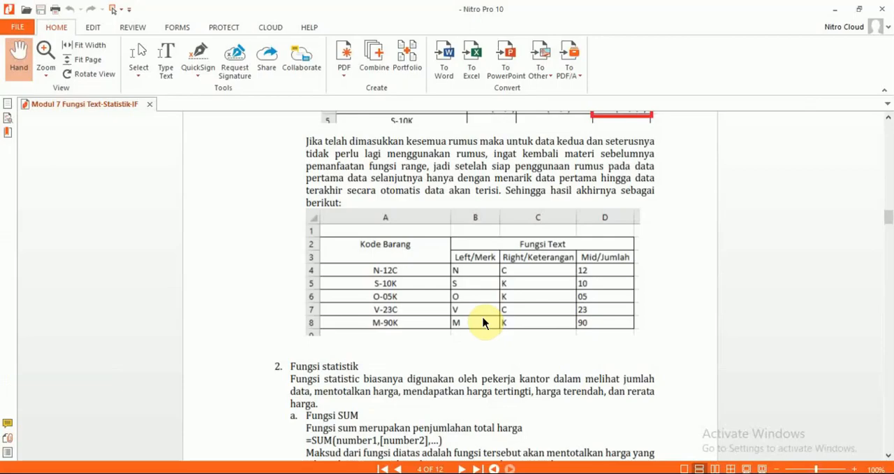
pyautogui.scroll(-3, 483, 323)
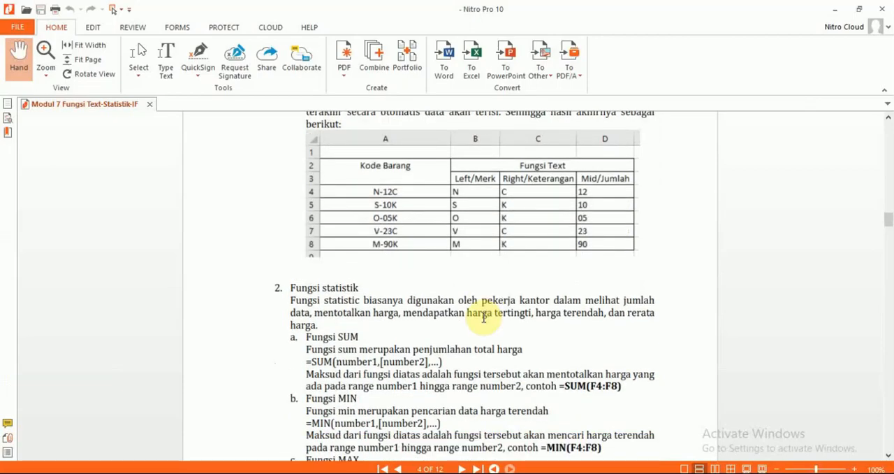
pyautogui.hotkey('alt', 'Tab')
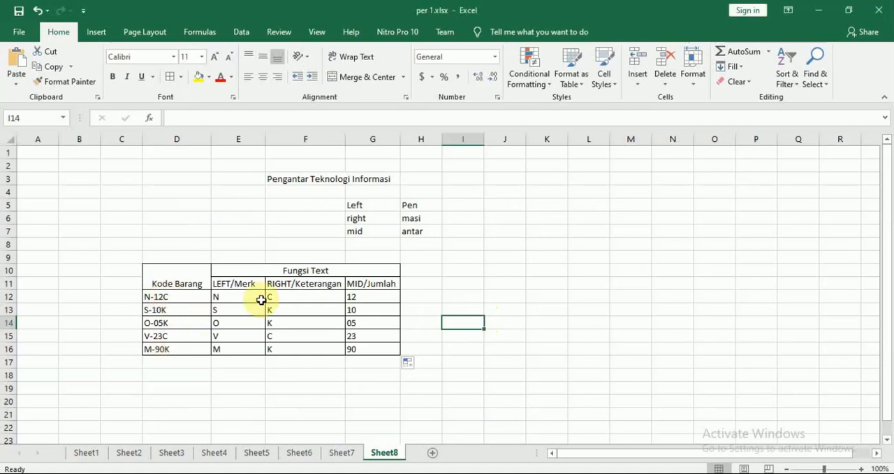
pyautogui.press('Down')
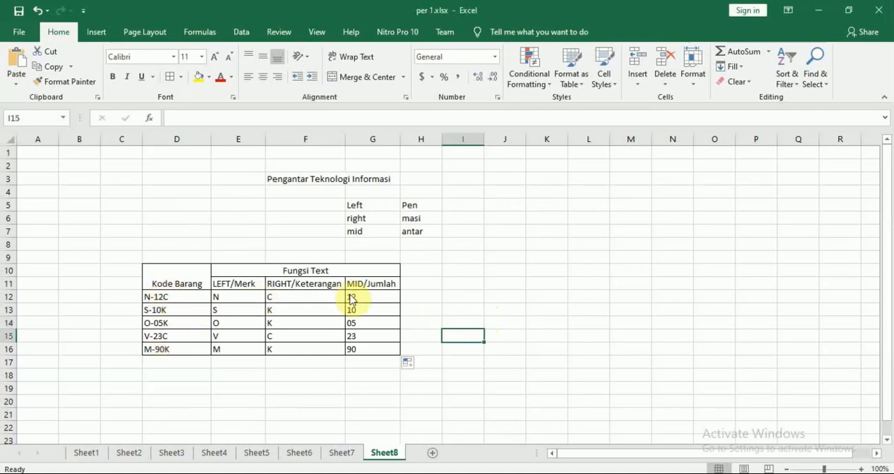
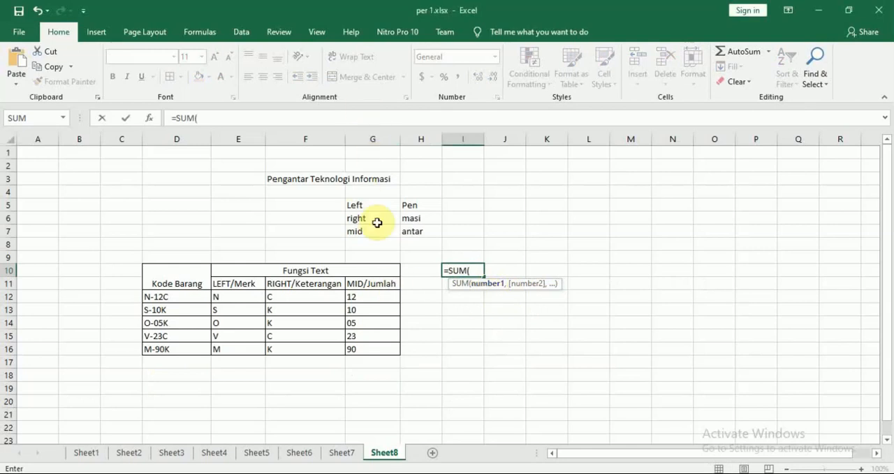
# Try totalling the MID/Jumlah values in I10 with =SUM(G12:G16), and clear the formula
pyautogui.click(377, 294)
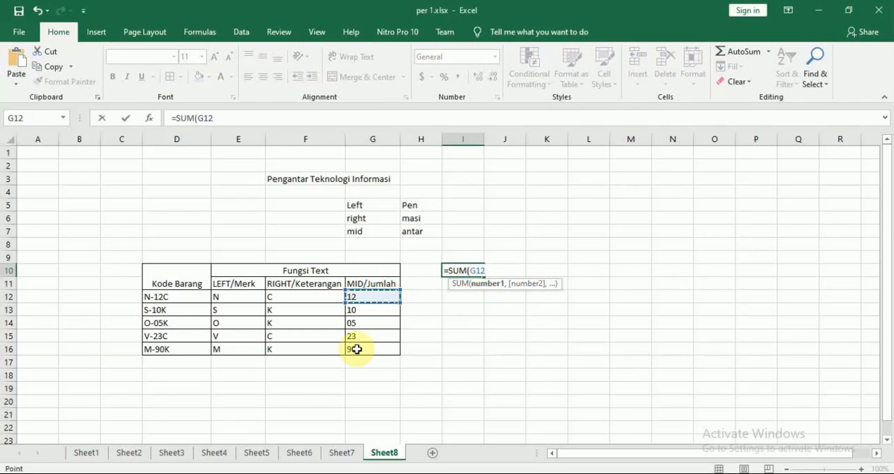
pyautogui.moveTo(373, 296); pyautogui.dragTo(375, 346)
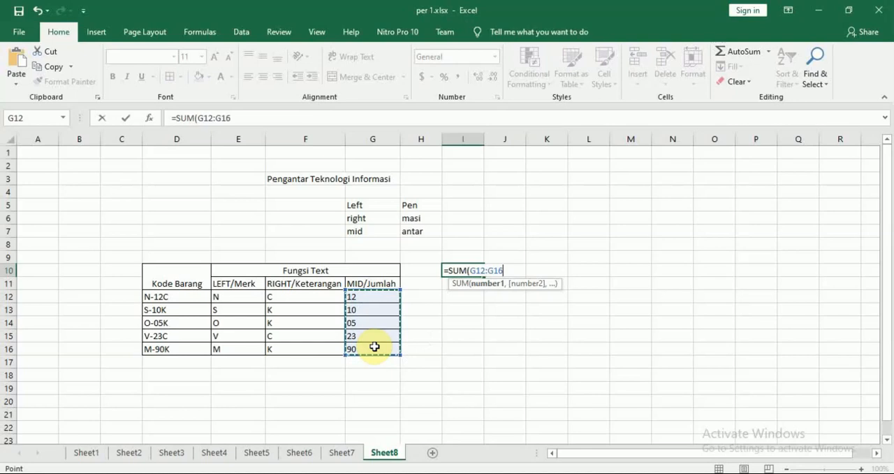
pyautogui.press('Return')
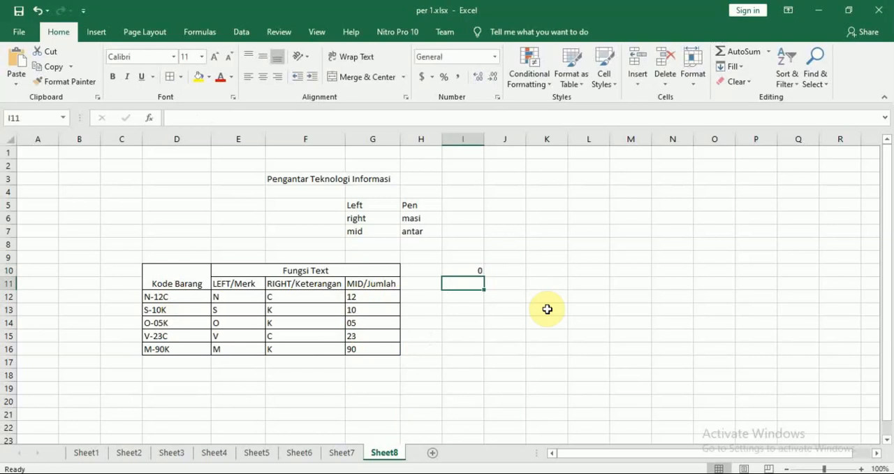
pyautogui.press('Up')
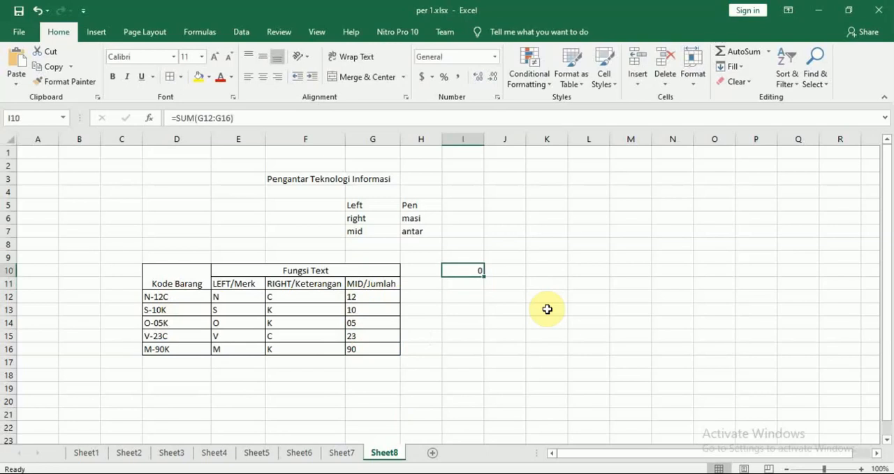
pyautogui.press('BackSpace')
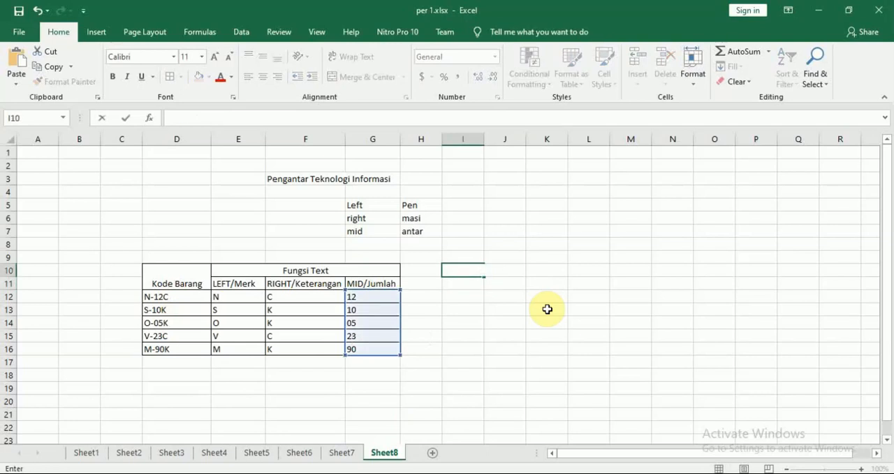
# Start a MIN formula in I10, replace it with MAX, and erase the function name again
pyautogui.write('=')
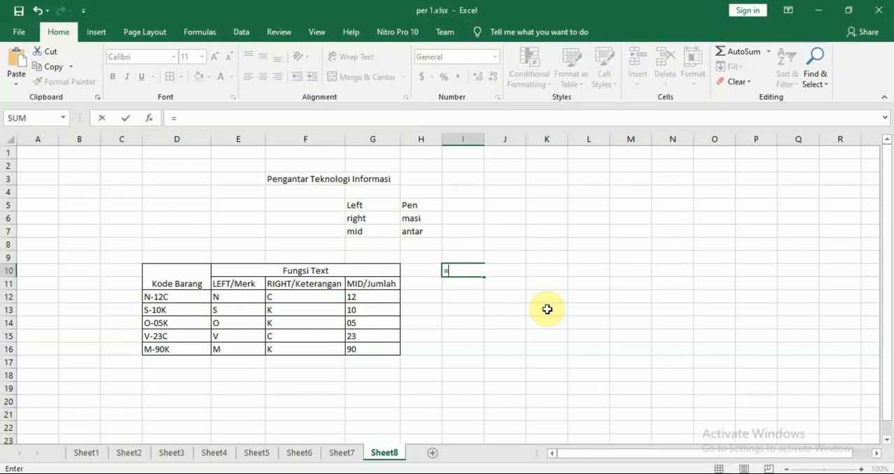
pyautogui.write('MIN(')
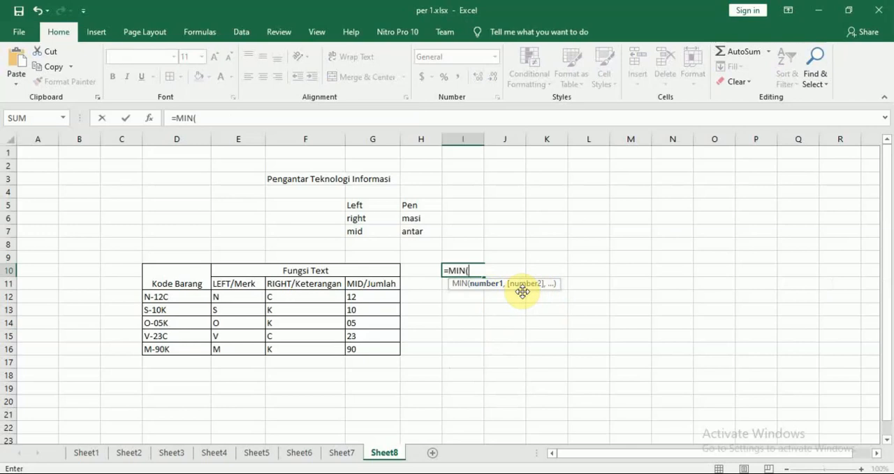
pyautogui.press('BackSpace')
pyautogui.press('BackSpace')
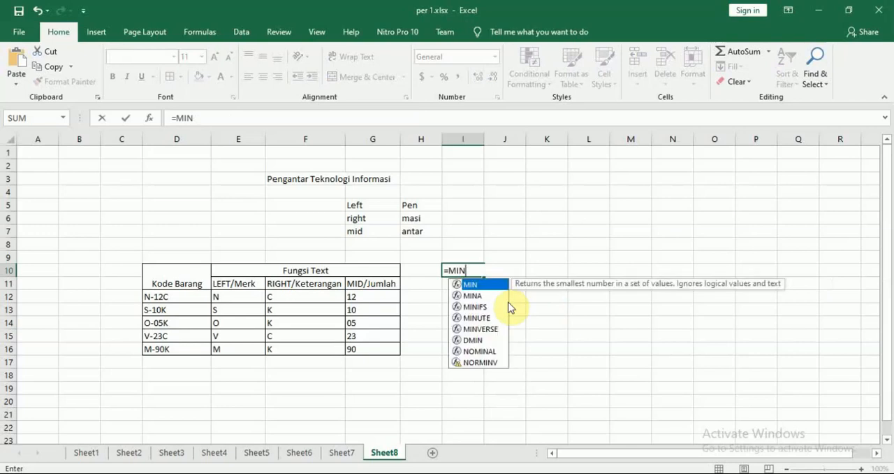
pyautogui.press('BackSpace')
pyautogui.write('AX')
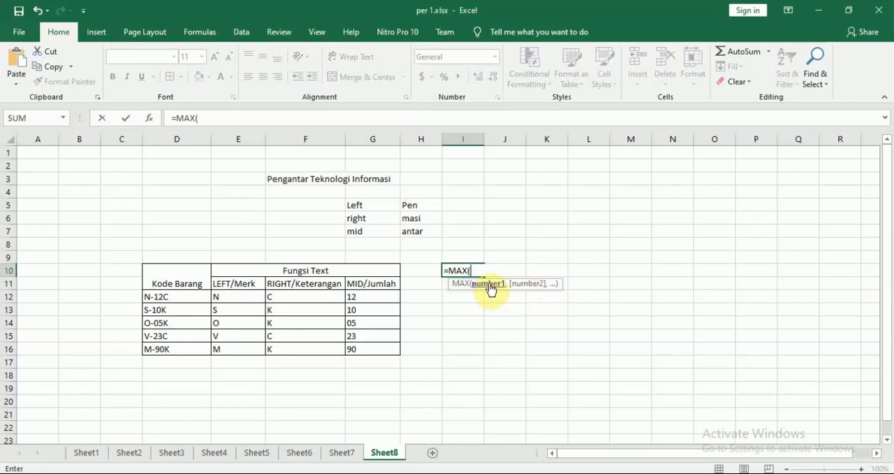
pyautogui.press('BackSpace')
pyautogui.press('BackSpace')
pyautogui.press('BackSpace')
pyautogui.press('BackSpace')
pyautogui.press('BackSpace')
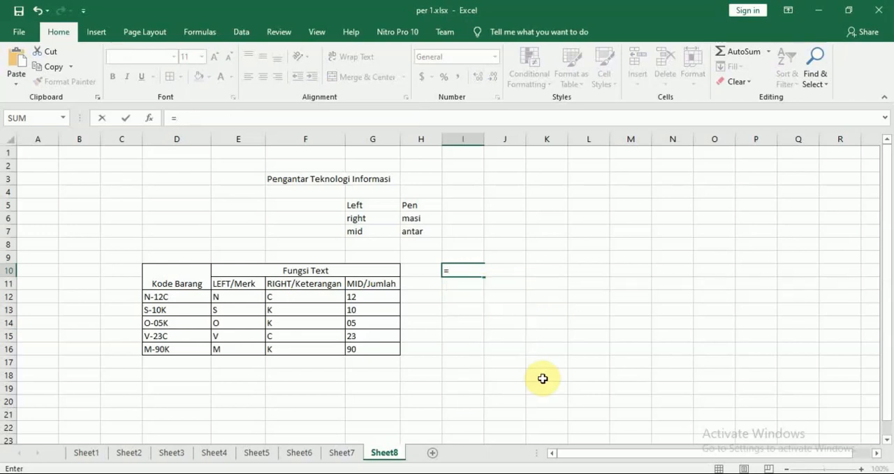
# Try an AVERAGE formula over G12:G16 in cell I10 and erase it without entering it
pyautogui.write('ave')
pyautogui.press('Tab')
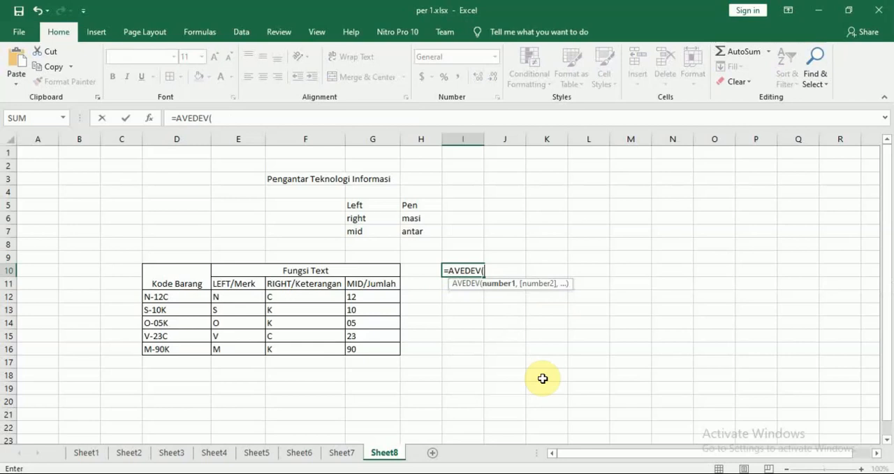
pyautogui.press('BackSpace')
pyautogui.press('BackSpace')
pyautogui.press('BackSpace')
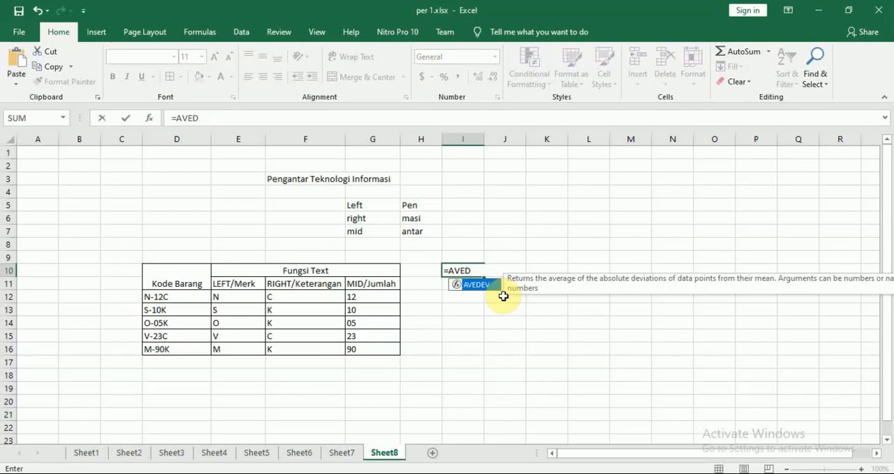
pyautogui.press('BackSpace')
pyautogui.click(504, 296)
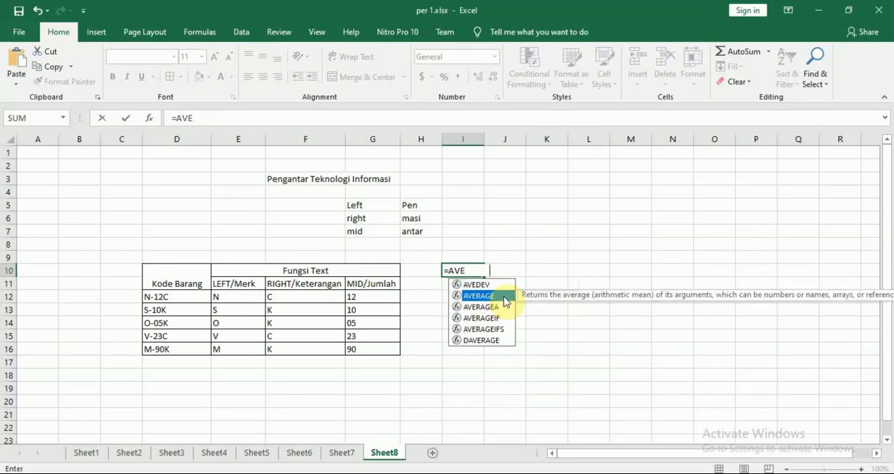
pyautogui.doubleClick(504, 296)
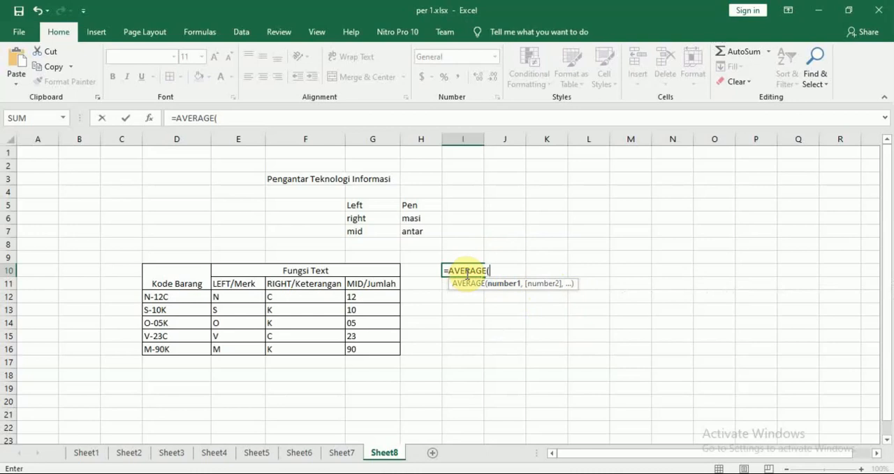
pyautogui.click(380, 298)
pyautogui.moveTo(381, 298); pyautogui.dragTo(377, 349)
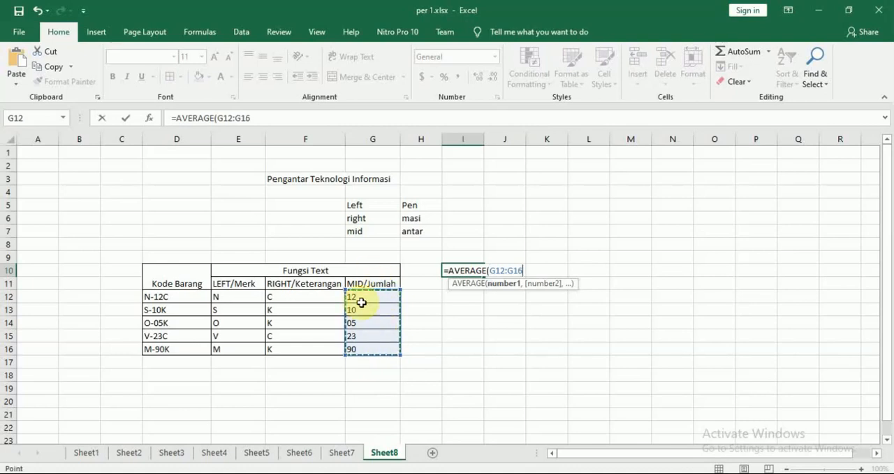
pyautogui.press('BackSpace')
pyautogui.press('BackSpace')
pyautogui.press('BackSpace')
pyautogui.press('BackSpace')
pyautogui.press('BackSpace')
pyautogui.press('BackSpace')
pyautogui.press('BackSpace')
pyautogui.press('BackSpace')
pyautogui.press('BackSpace')
pyautogui.press('BackSpace')
pyautogui.press('BackSpace')
pyautogui.press('BackSpace')
pyautogui.press('BackSpace')
pyautogui.press('BackSpace')
pyautogui.press('BackSpace')
pyautogui.press('BackSpace')
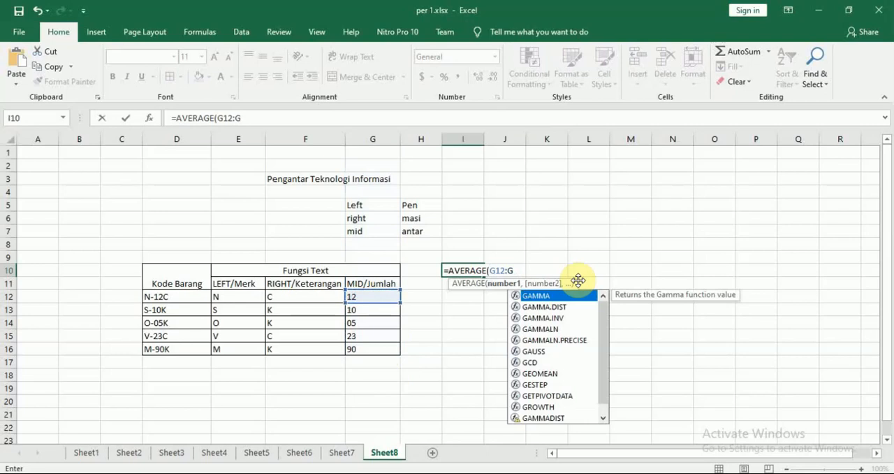
# Enter =COUNT(G12:G16) in cell I10 to count the MID/Jumlah entries
pyautogui.write('=coun')
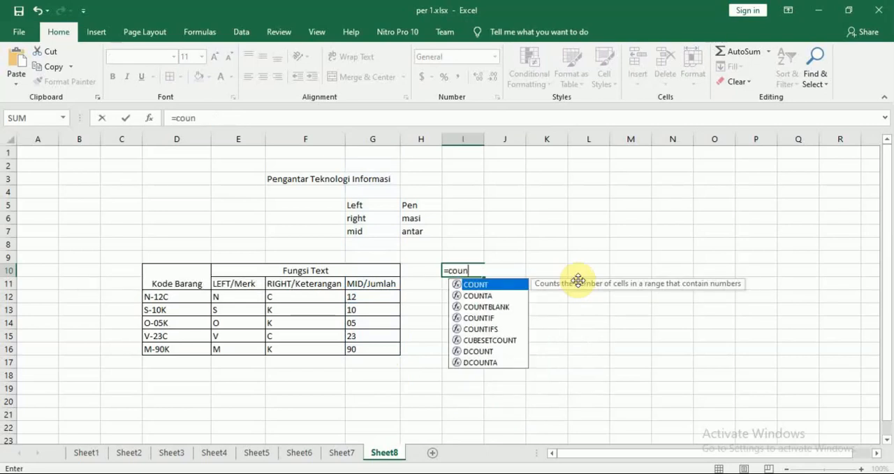
pyautogui.press('Tab')
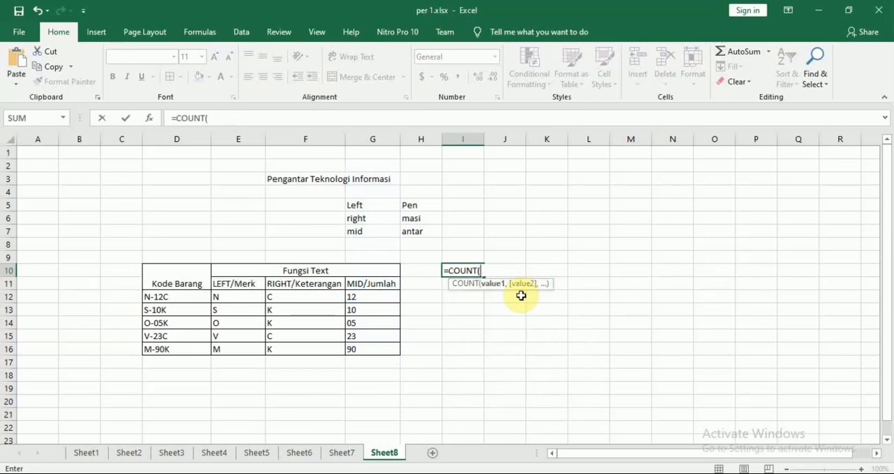
pyautogui.moveTo(380, 297); pyautogui.dragTo(378, 348)
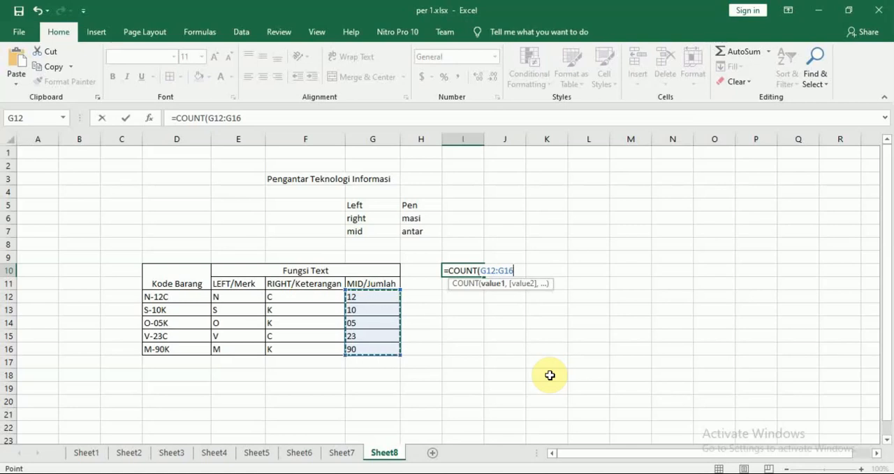
pyautogui.press('Return')
pyautogui.press('Up')
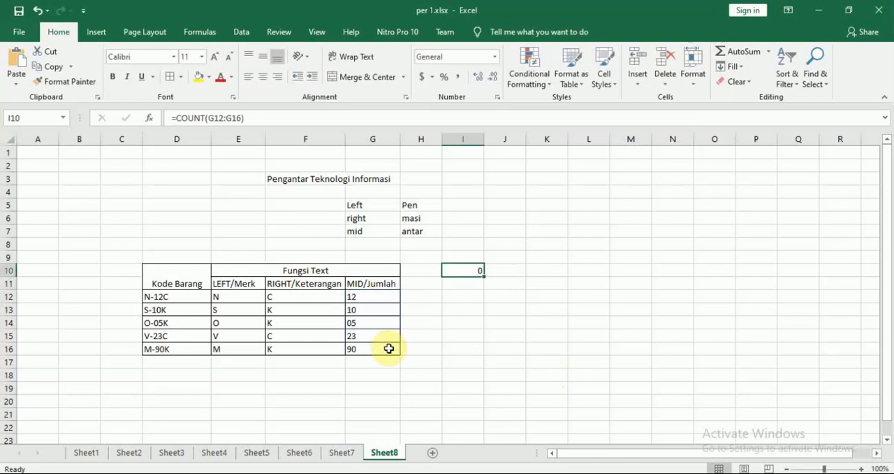
# Clear the COUNT formula from cell I10
pyautogui.click(302, 298)
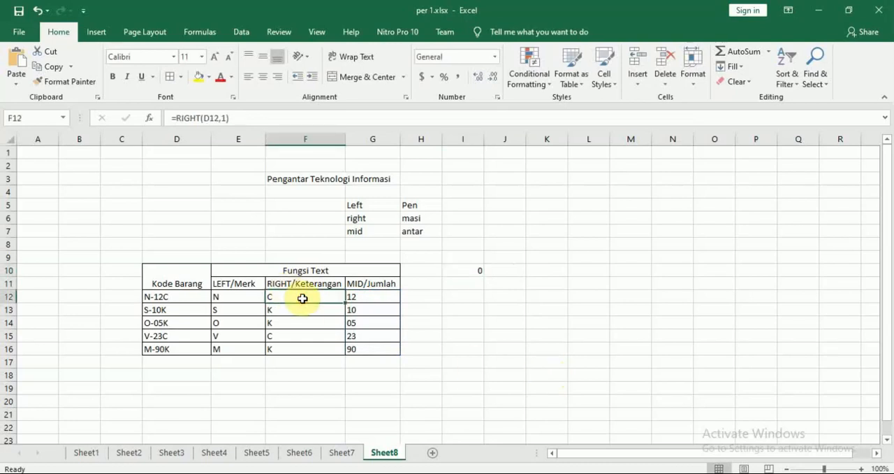
pyautogui.press('Right')
pyautogui.press('Right')
pyautogui.press('Up')
pyautogui.press('Right')
pyautogui.press('Up')
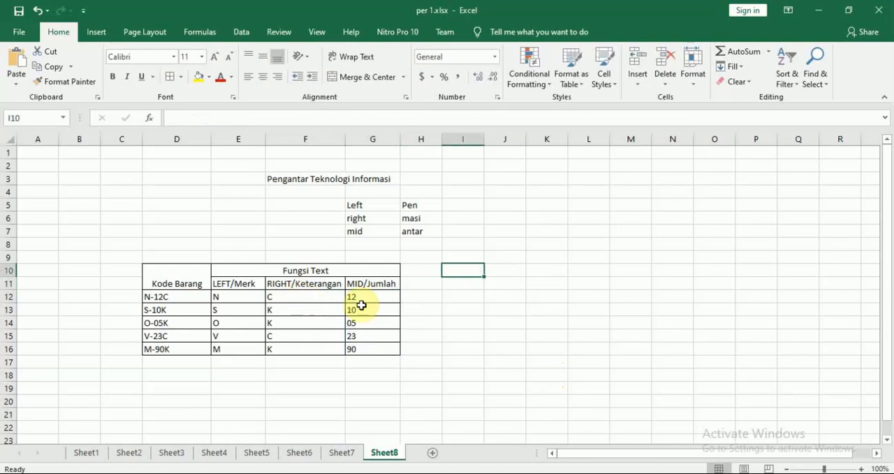
pyautogui.click(493, 323)
# Switch to the Modul 7 PDF in Nitro Pro and examine the AVERAGE, Count and Penyelesaian kasus sections with the case table
pyautogui.hotkey('alt', 'Tab')
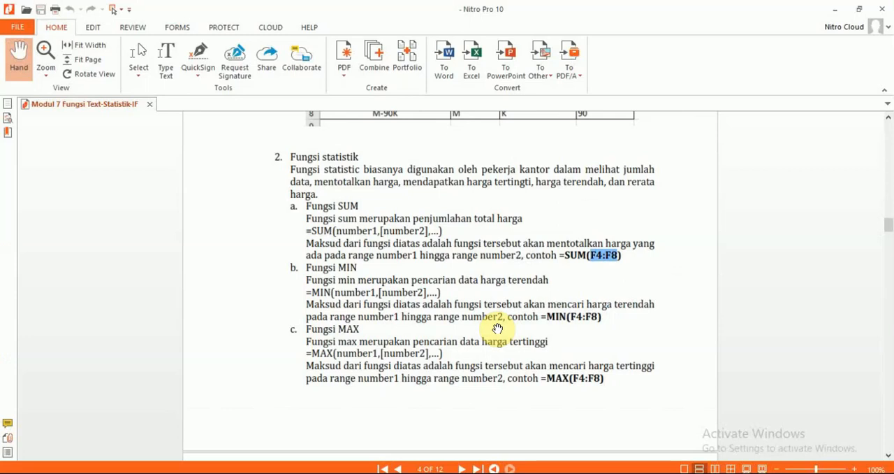
pyautogui.scroll(-3, 743, 322)
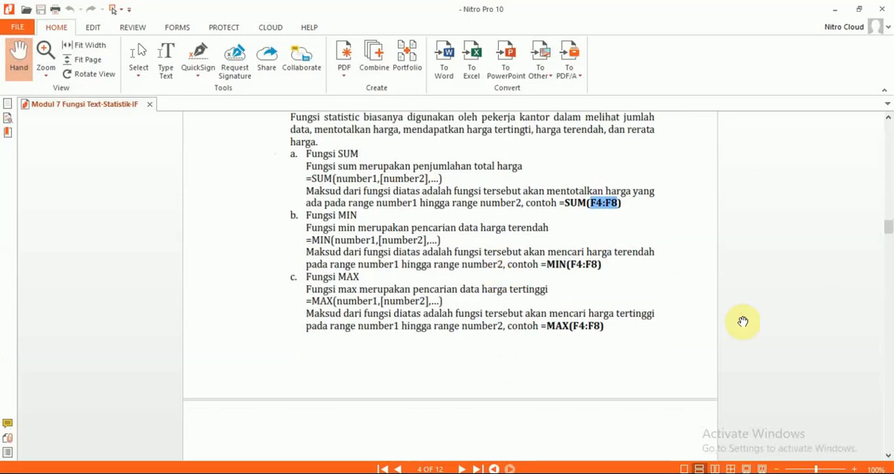
pyautogui.scroll(-12, 742, 321)
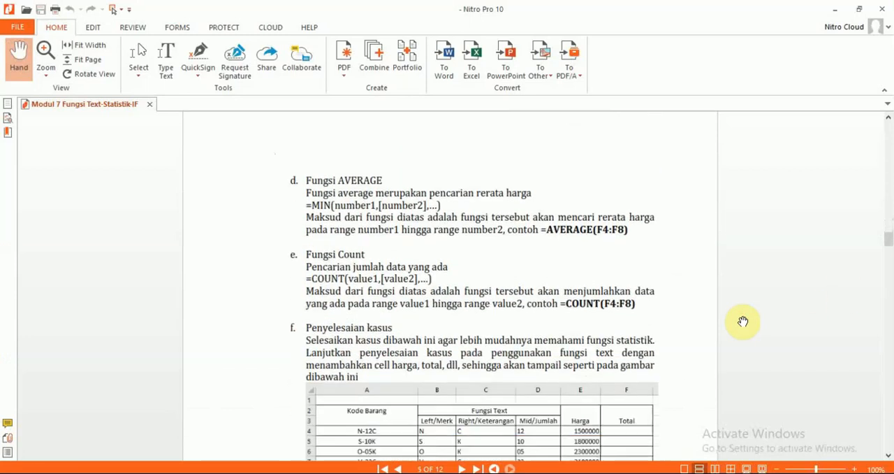
pyautogui.scroll(-3, 742, 321)
pyautogui.scroll(-1, 742, 322)
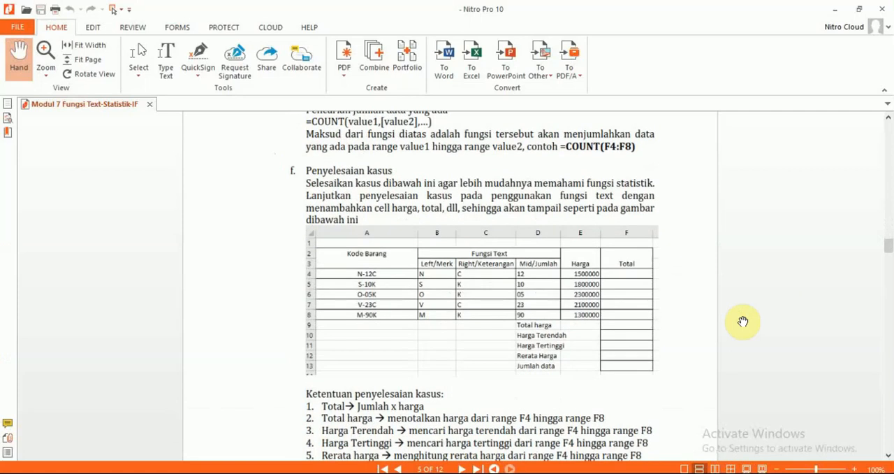
pyautogui.scroll(-1, 743, 322)
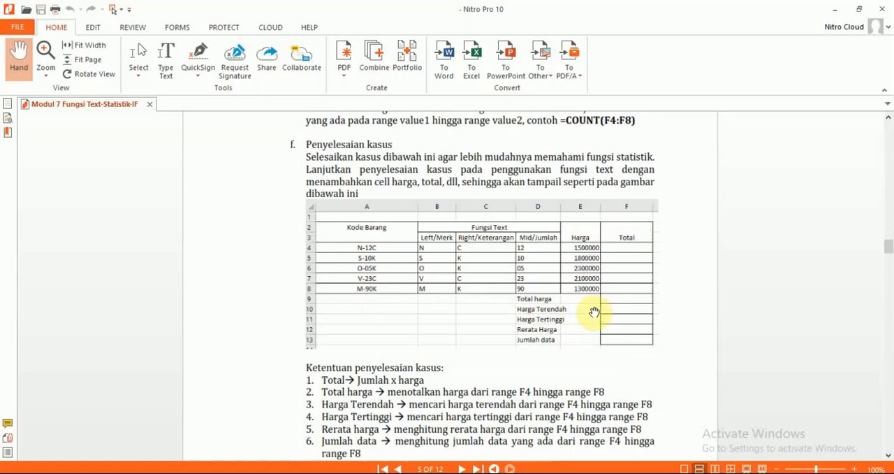
# Return to Excel and, after checking the PDF's headings, enter the column headers Harga in H10 and Total in I10
pyautogui.hotkey('alt', 'Tab')
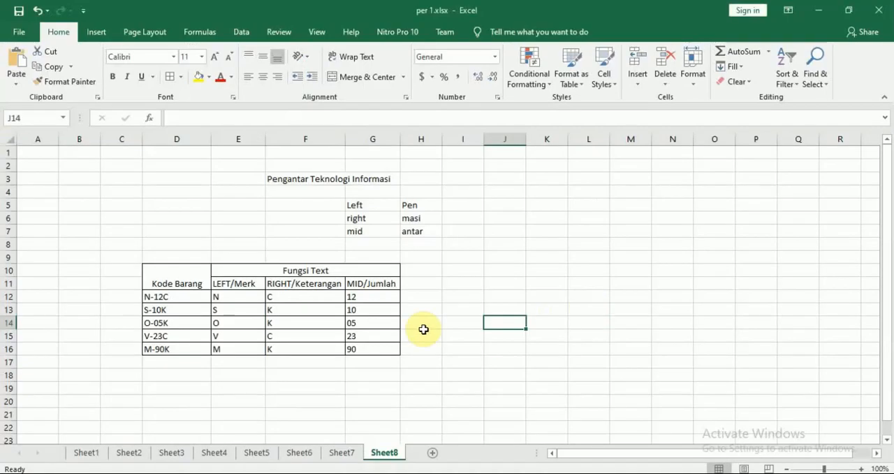
pyautogui.click(416, 271)
pyautogui.write('Total')
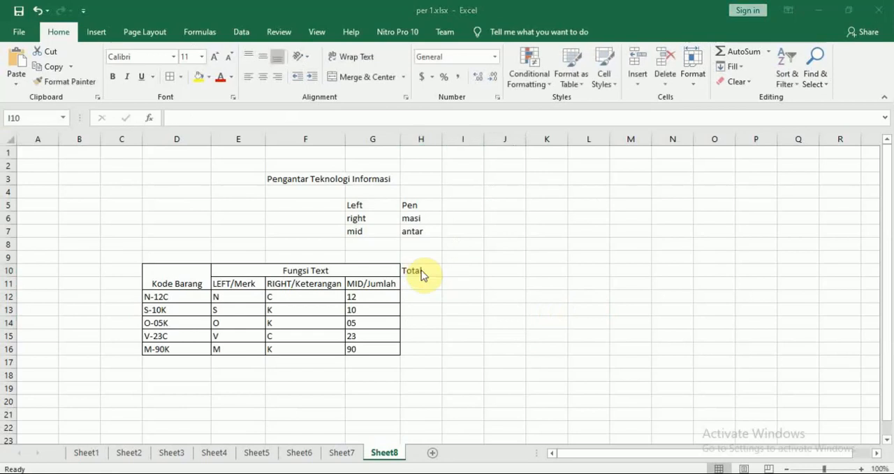
pyautogui.hotkey('alt', 'Tab')
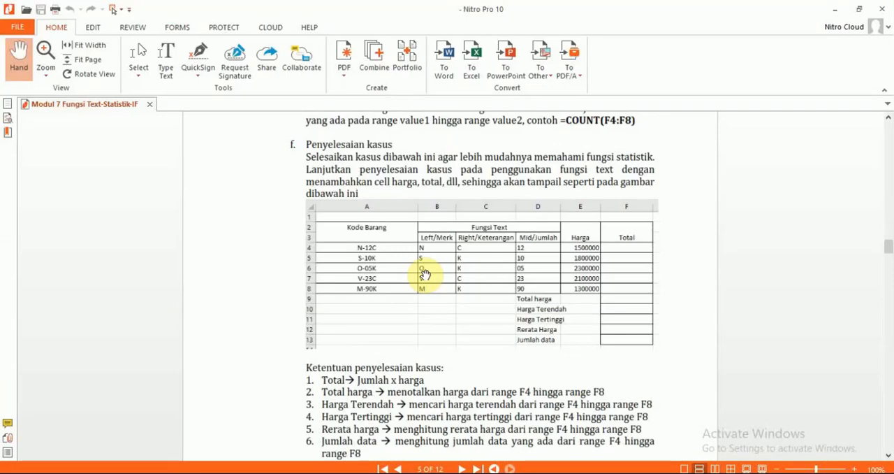
pyautogui.hotkey('alt', 'Tab')
pyautogui.write('Ha')
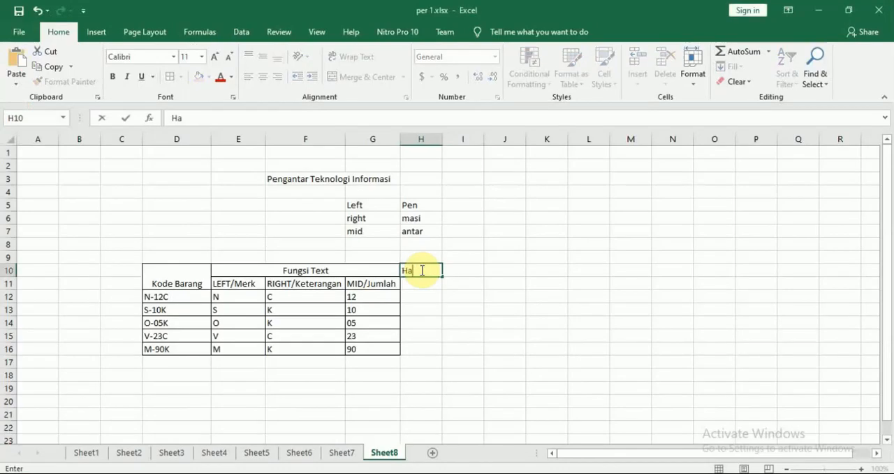
pyautogui.write('rga')
pyautogui.press('Tab')
pyautogui.write('To')
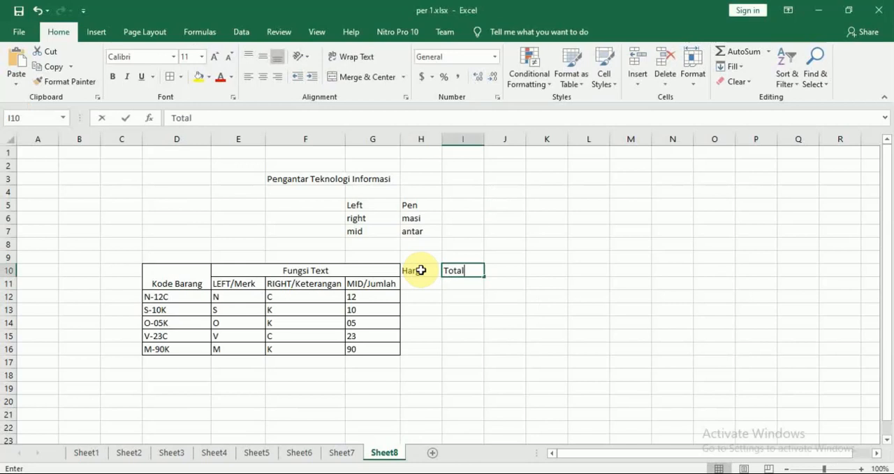
pyautogui.write('tal')
pyautogui.press('Return')
# Select cell G17 below the MID/Jumlah column and check the summary row labels in the PDF's case table
pyautogui.press('Down')
pyautogui.press('Down')
pyautogui.press('Left')
pyautogui.press('Left')
pyautogui.press('Down')
pyautogui.press('Down')
pyautogui.press('Down')
pyautogui.press('Down')
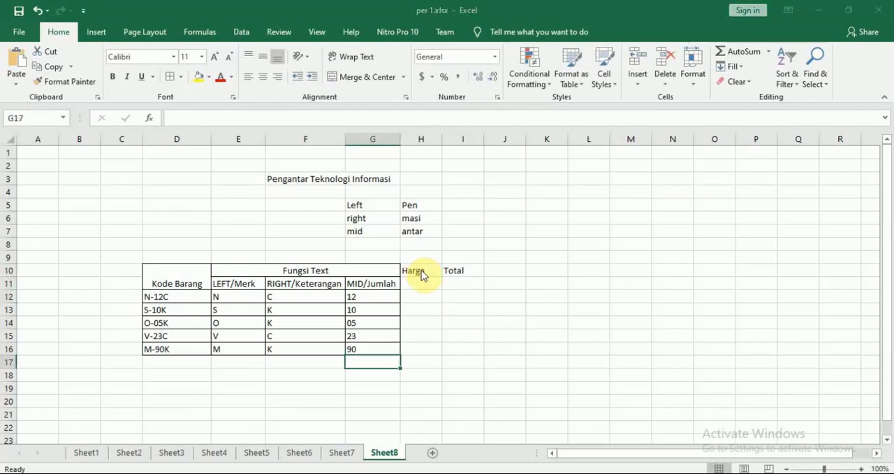
pyautogui.hotkey('alt', 'Tab')
pyautogui.hotkey('alt', 'Tab')
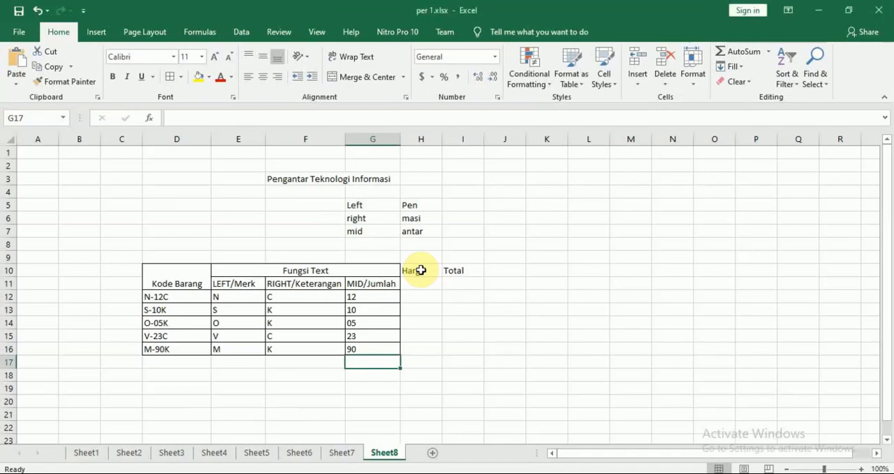
pyautogui.press('Left')
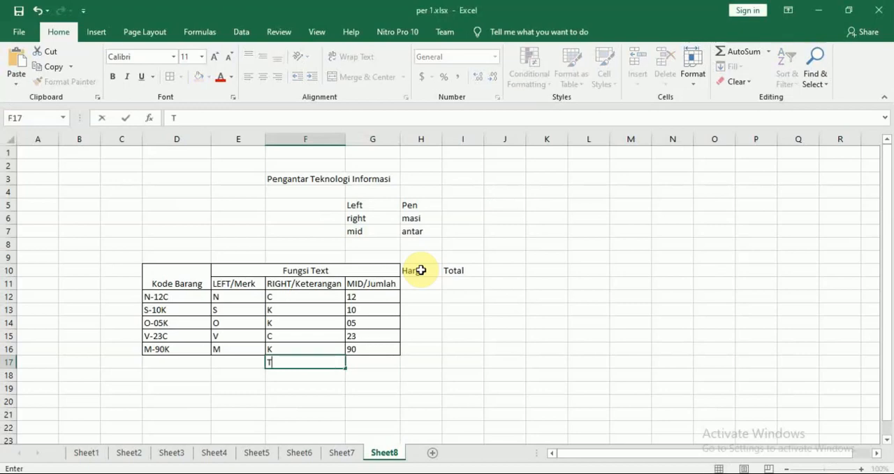
pyautogui.hotkey('alt', 'Tab')
pyautogui.hotkey('alt', 'Tab')
pyautogui.write('T')
pyautogui.press('Right')
pyautogui.press('Right')
pyautogui.press('Left')
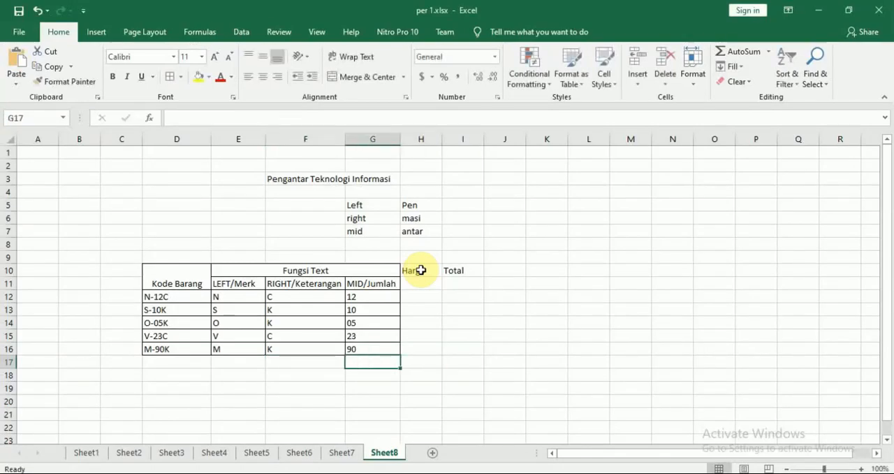
# Enter the row label Total harga in G17, directly below the MID/Jumlah column
pyautogui.write('Total ha')
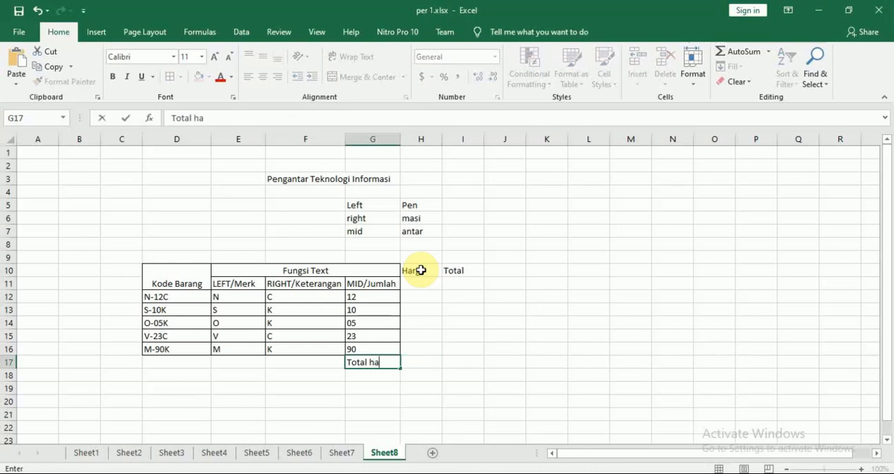
pyautogui.write('rga')
pyautogui.press('Return')
# Consult the PDF's case table and enter the labels Harga Terendah in G18 and Harga Tertinggi in G19
pyautogui.hotkey('alt', 'Tab')
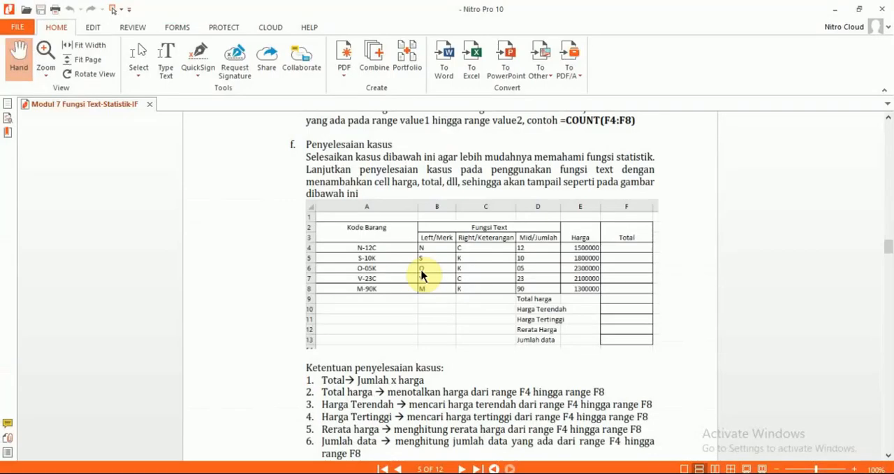
pyautogui.hotkey('alt', 'Tab')
pyautogui.write('Ha')
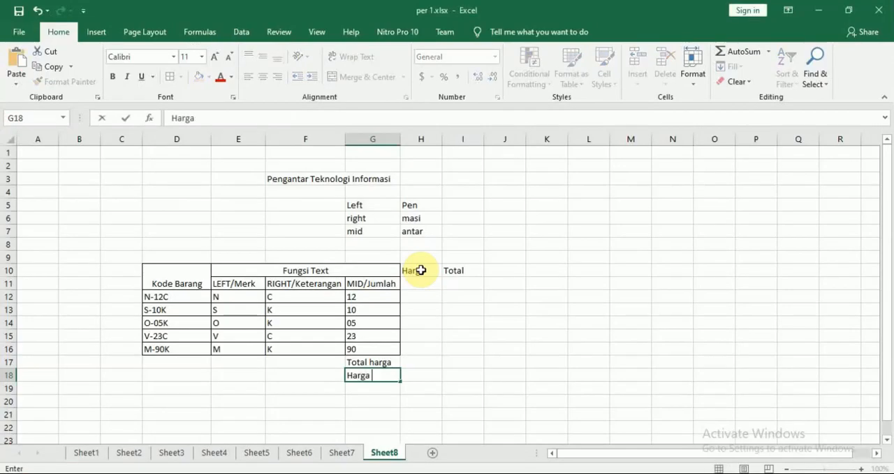
pyautogui.write('rga Terenda')
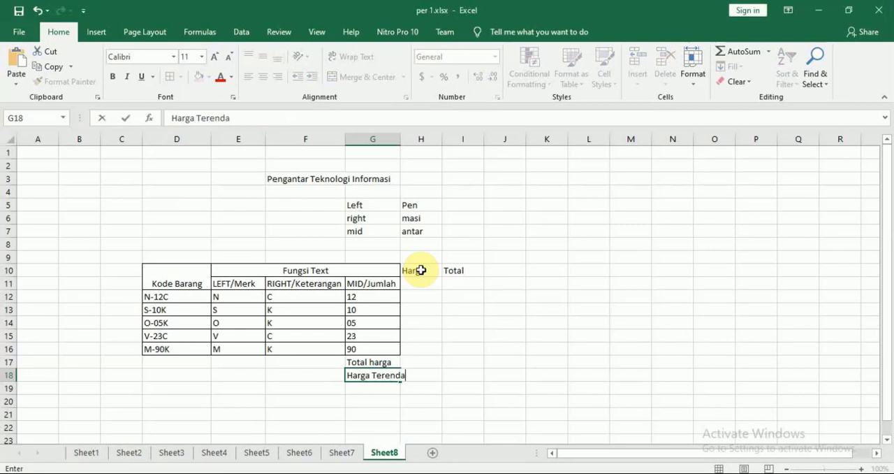
pyautogui.write('h')
pyautogui.press('Return')
pyautogui.write('H')
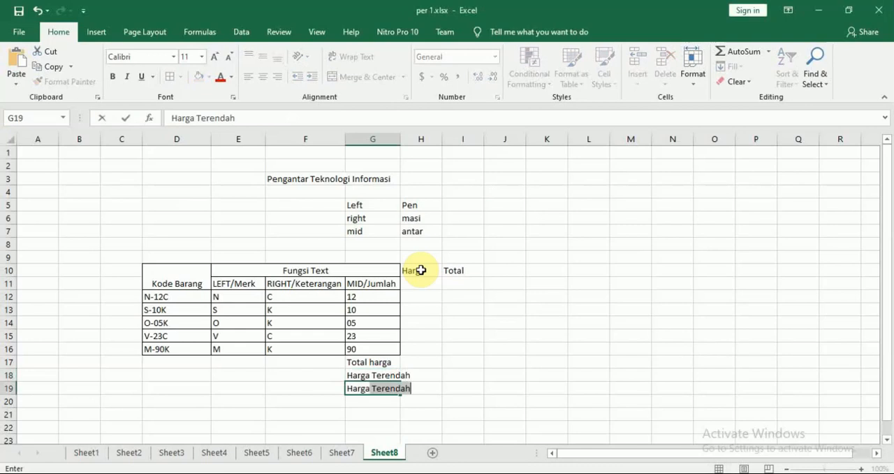
pyautogui.write('arga Tert')
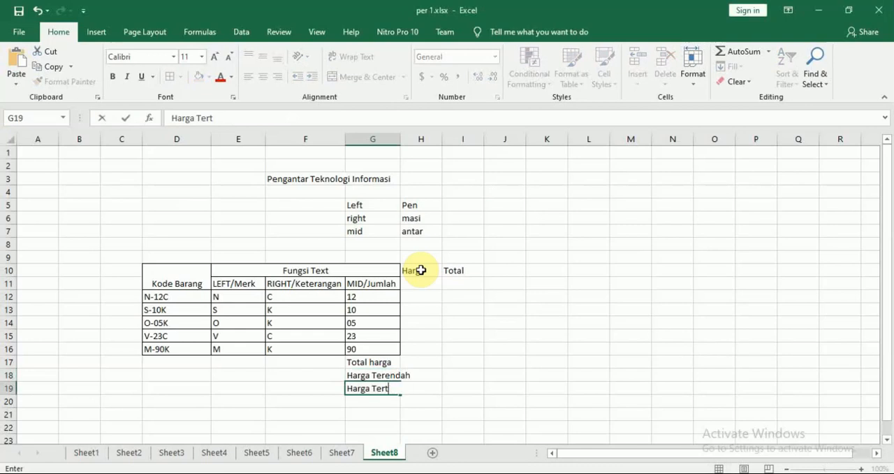
pyautogui.write('inggi')
pyautogui.press('Return')
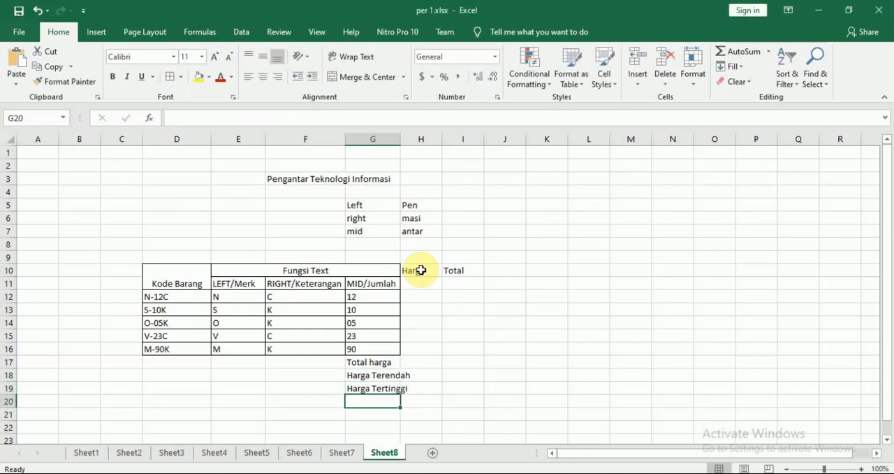
# Enter the remaining summary labels, Rerata Harga in G20 and Jumlah data in G21
pyautogui.write('Rerata')
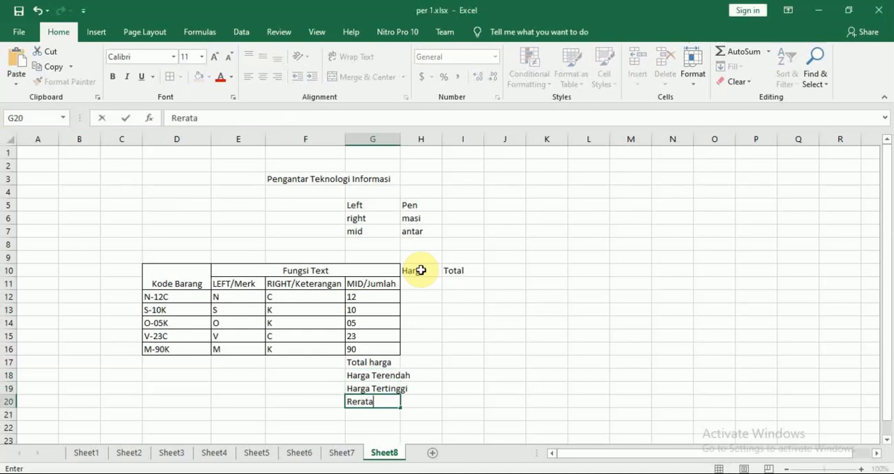
pyautogui.write(' Harga')
pyautogui.press('Return')
pyautogui.write('J')
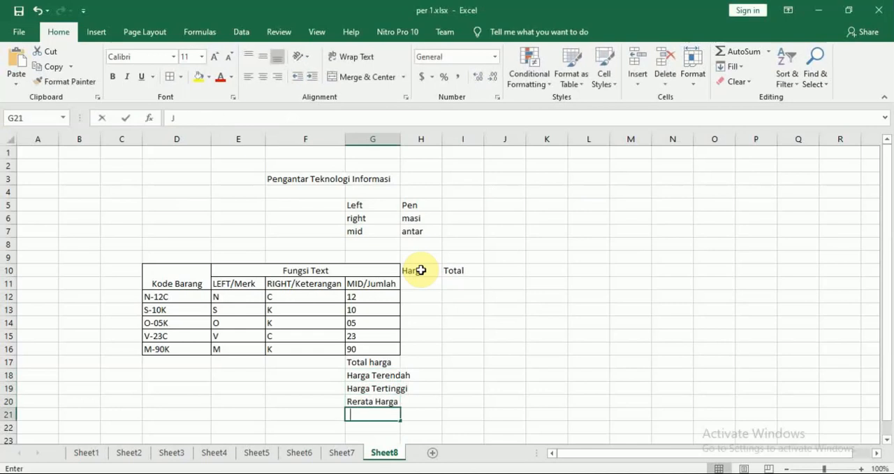
pyautogui.write('uml')
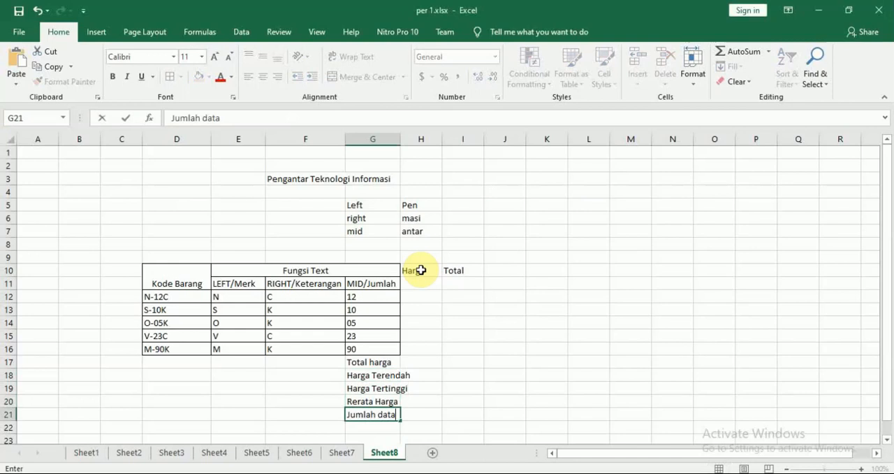
pyautogui.write('ah data')
pyautogui.press('Return')
# After checking the PDF's header layout, merge and center the Harga header across H10:H11 and the Total header across I10:I11
pyautogui.press('Right')
pyautogui.press('Up')
pyautogui.press('Up')
pyautogui.press('Up')
pyautogui.press('Up')
pyautogui.press('Up')
pyautogui.press('Up')
pyautogui.press('Up')
pyautogui.press('Up')
pyautogui.press('Up')
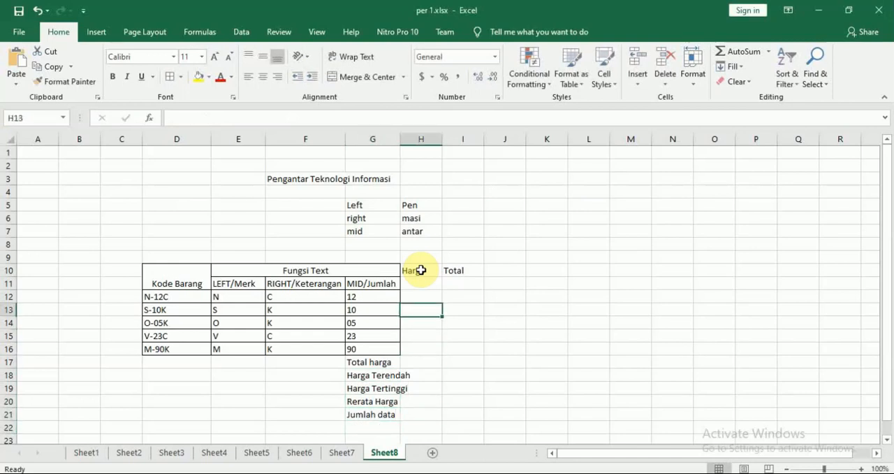
pyautogui.press('Up')
pyautogui.hotkey('alt', 'Tab')
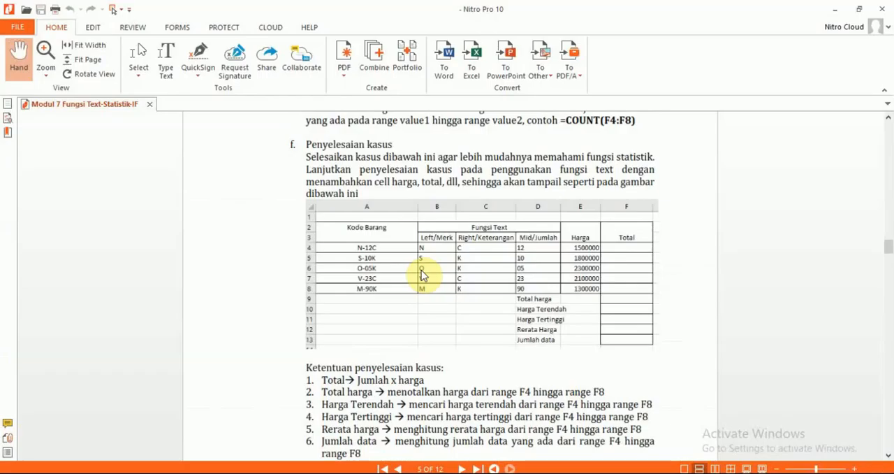
pyautogui.hotkey('alt', 'Tab')
pyautogui.click(419, 270)
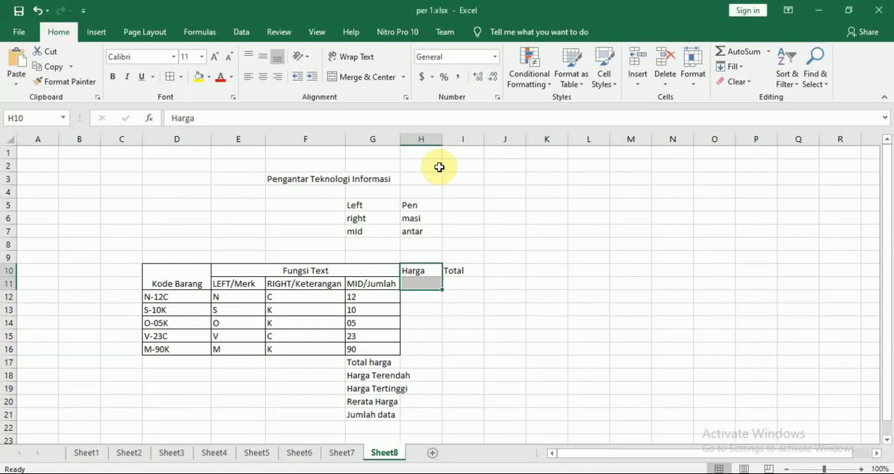
pyautogui.click(358, 80)
pyautogui.click(459, 271)
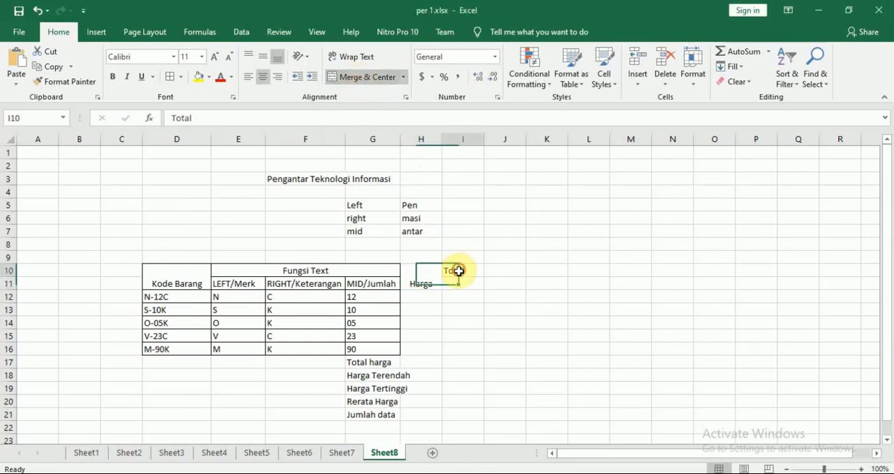
pyautogui.moveTo(458, 270); pyautogui.dragTo(459, 282)
pyautogui.click(356, 79)
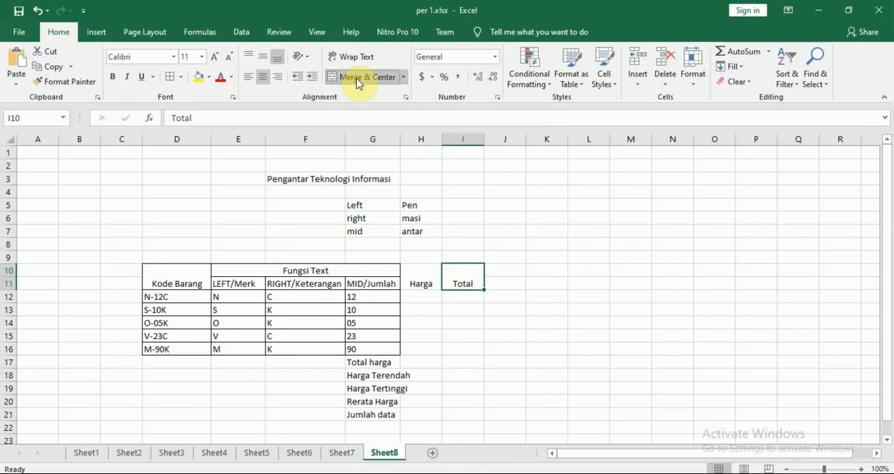
# Widen columns G, H and I and apply All Borders to the Harga and Total range H10:I16
pyautogui.moveTo(442, 139); pyautogui.dragTo(522, 140)
pyautogui.moveTo(397, 145); pyautogui.dragTo(410, 139)
pyautogui.moveTo(439, 276); pyautogui.dragTo(481, 346)
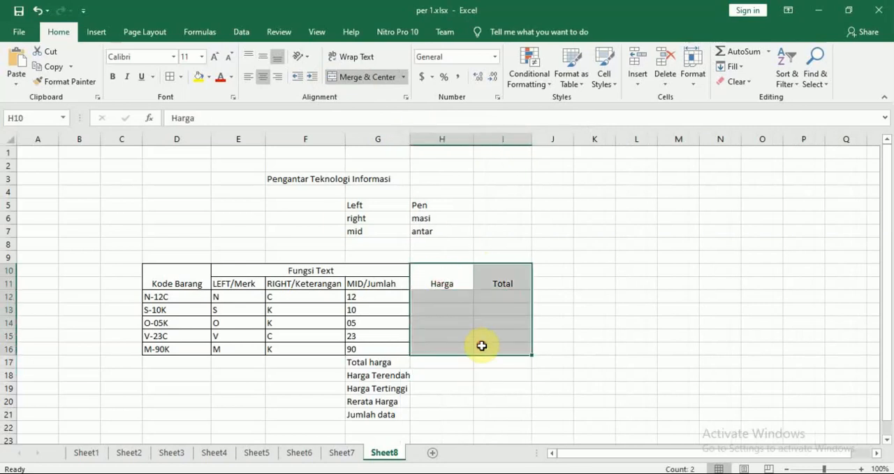
pyautogui.click(171, 77)
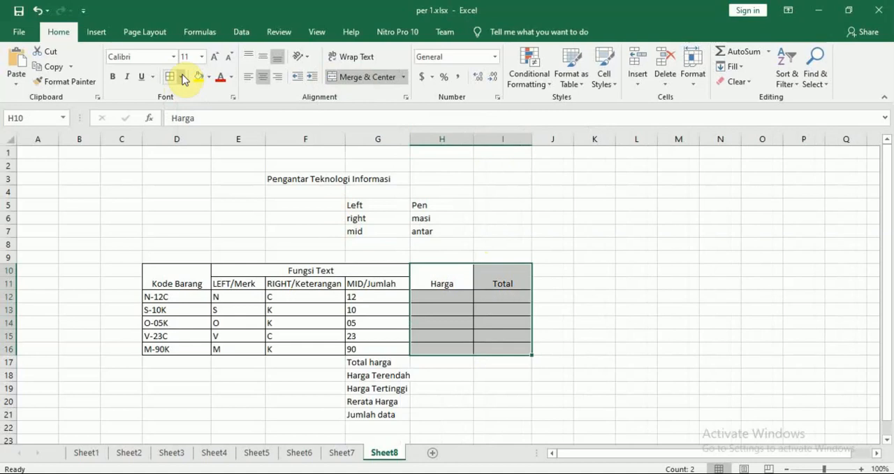
pyautogui.click(182, 77)
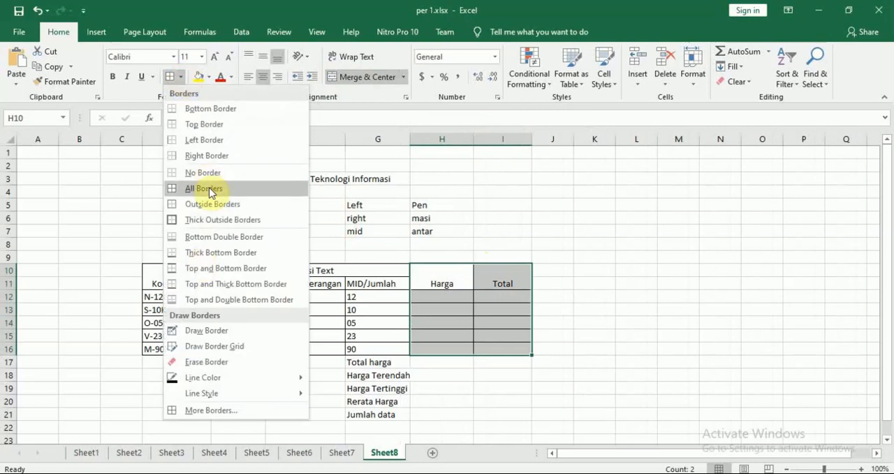
pyautogui.click(209, 190)
pyautogui.click(720, 377)
# Switch to the Modul 7 PDF in Nitro Pro to examine the Harga and Total columns of the case table
pyautogui.hotkey('alt', 'Tab')
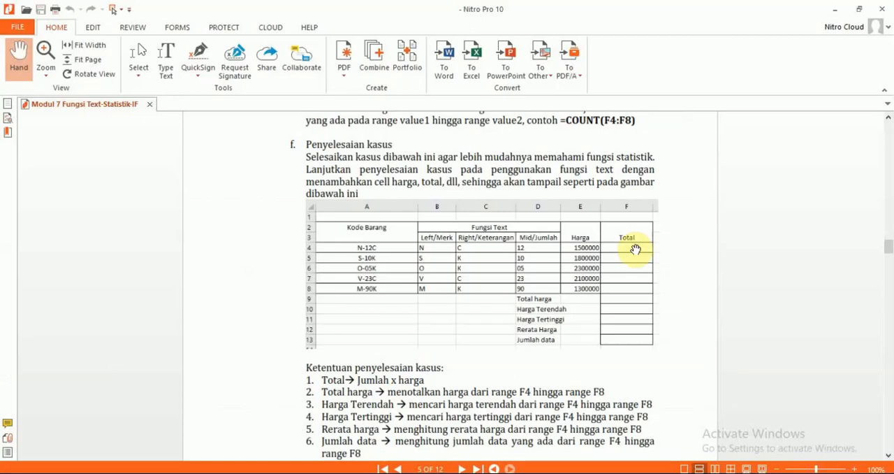
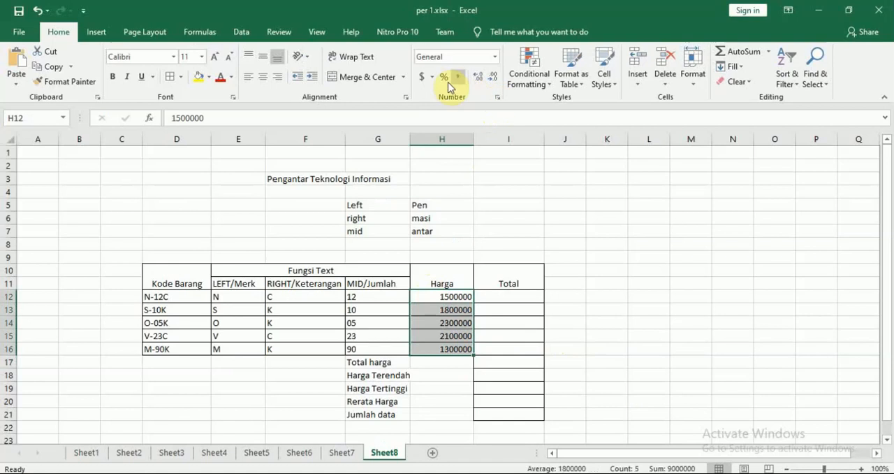
pyautogui.click(434, 79)
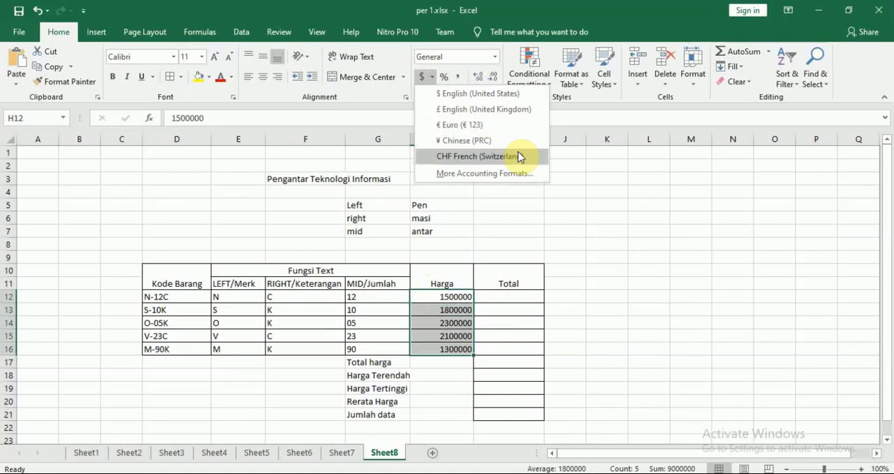
pyautogui.click(616, 196)
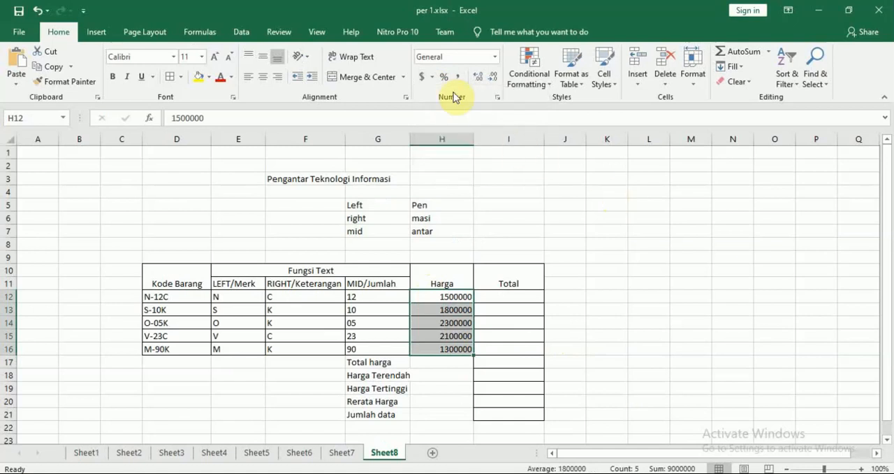
pyautogui.click(432, 77)
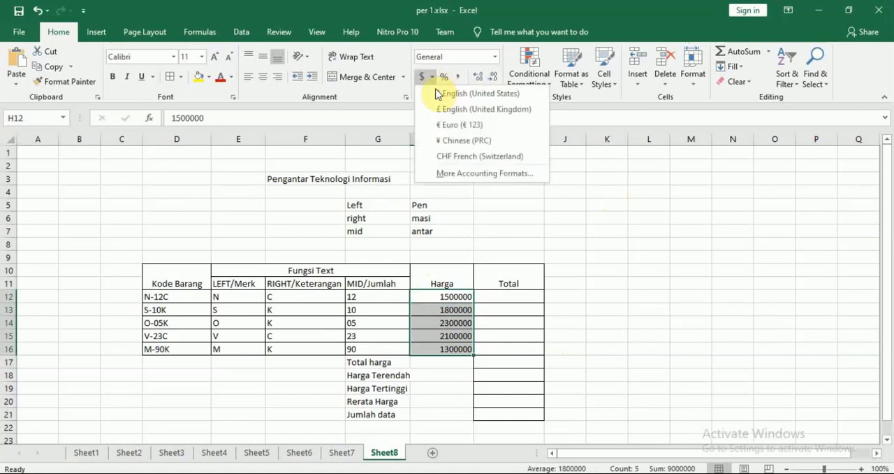
pyautogui.click(635, 197)
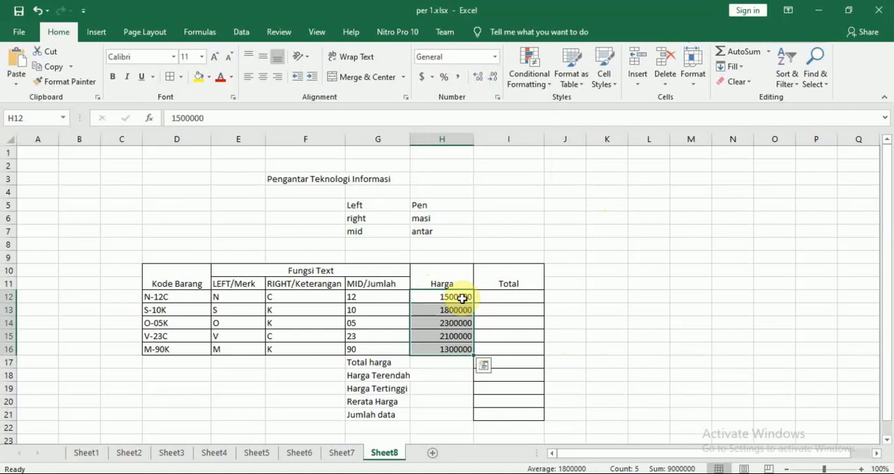
pyautogui.click(599, 296)
pyautogui.moveTo(441, 296); pyautogui.dragTo(453, 348)
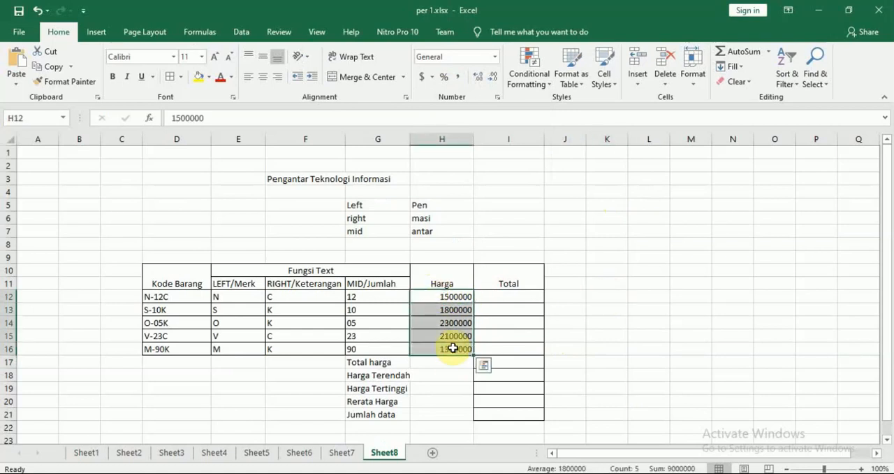
pyautogui.rightClick(472, 306)
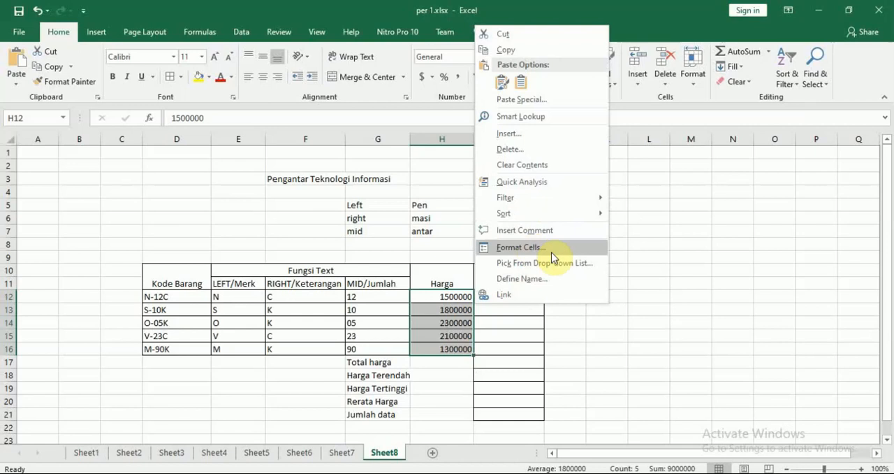
pyautogui.click(682, 269)
pyautogui.click(670, 322)
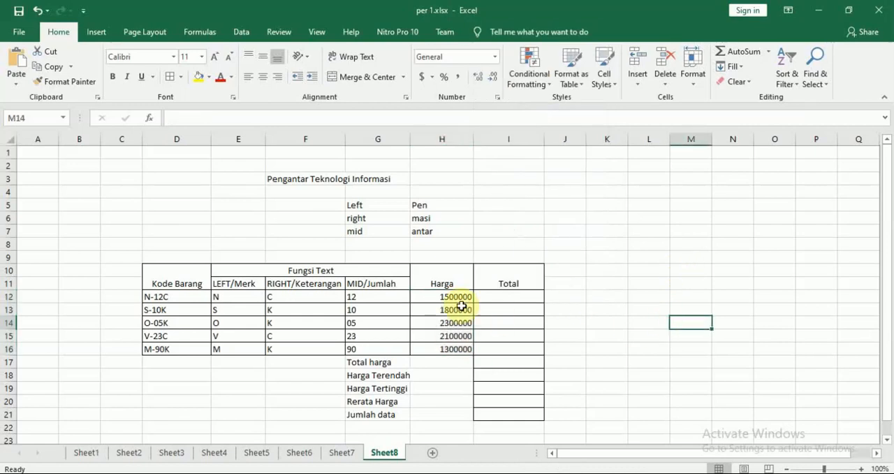
# For the Harga values in H12:H16, choose the Currency number format with the Rp Indonesian symbol
pyautogui.moveTo(444, 297); pyautogui.dragTo(451, 346)
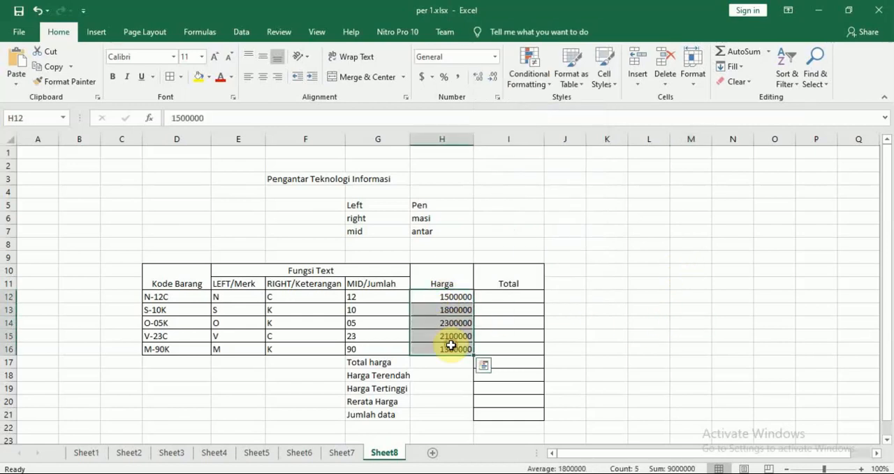
pyautogui.rightClick(451, 346)
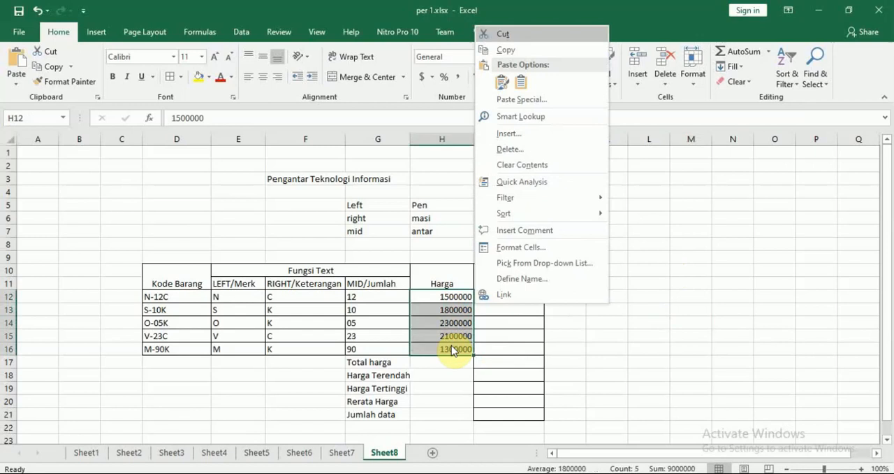
pyautogui.click(547, 248)
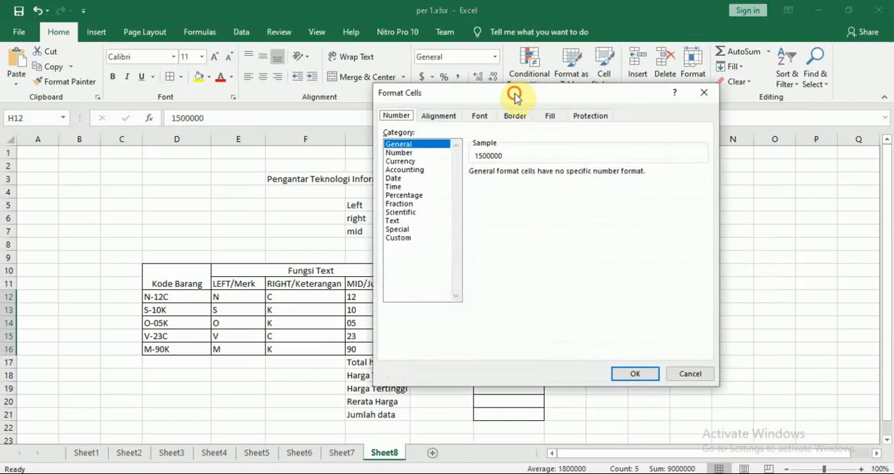
pyautogui.moveTo(515, 97); pyautogui.dragTo(497, 88)
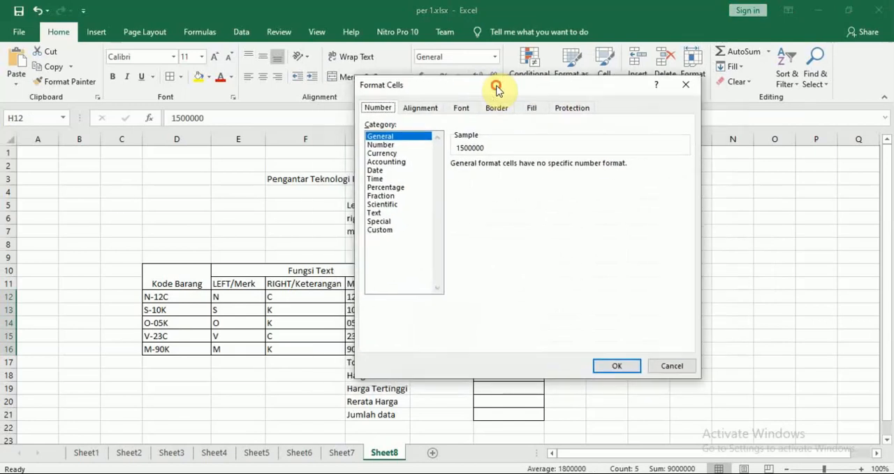
pyautogui.click(385, 145)
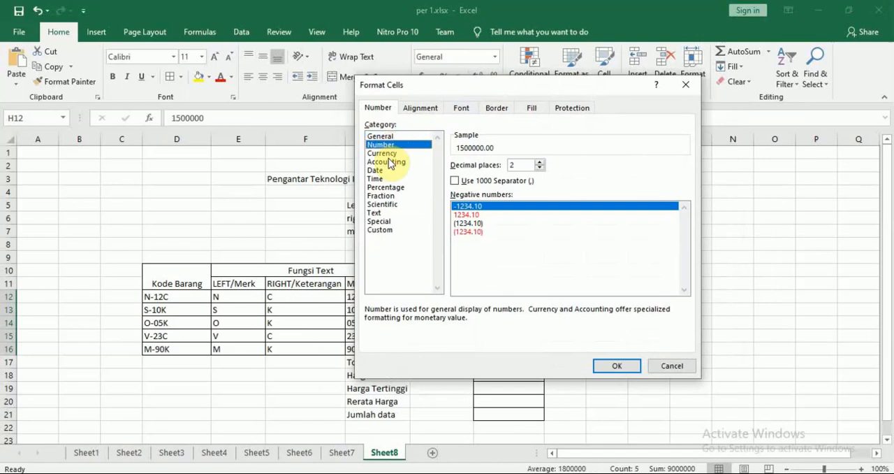
pyautogui.click(388, 155)
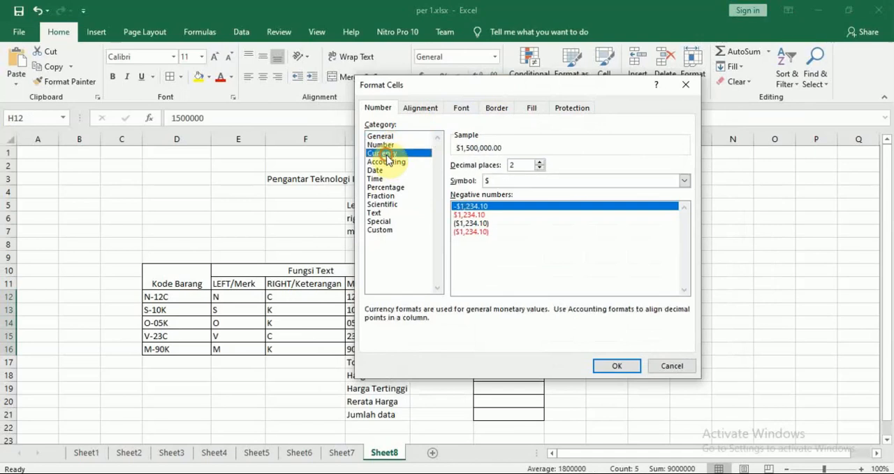
pyautogui.click(510, 182)
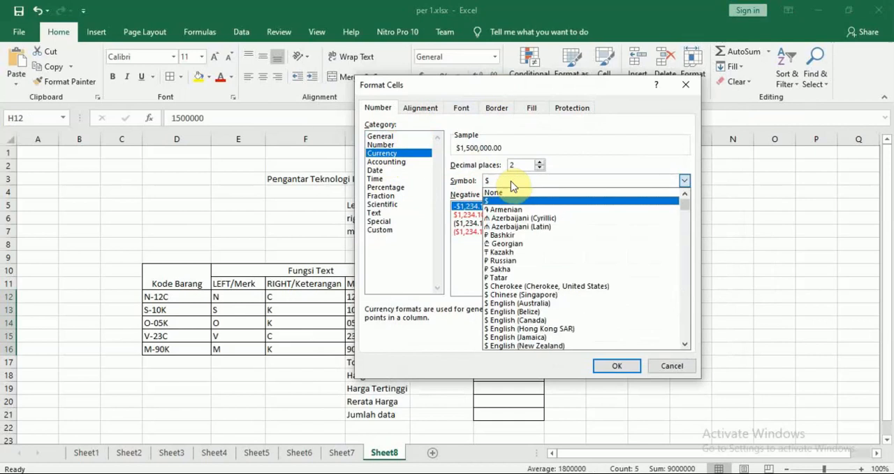
pyautogui.moveTo(686, 205); pyautogui.dragTo(687, 270)
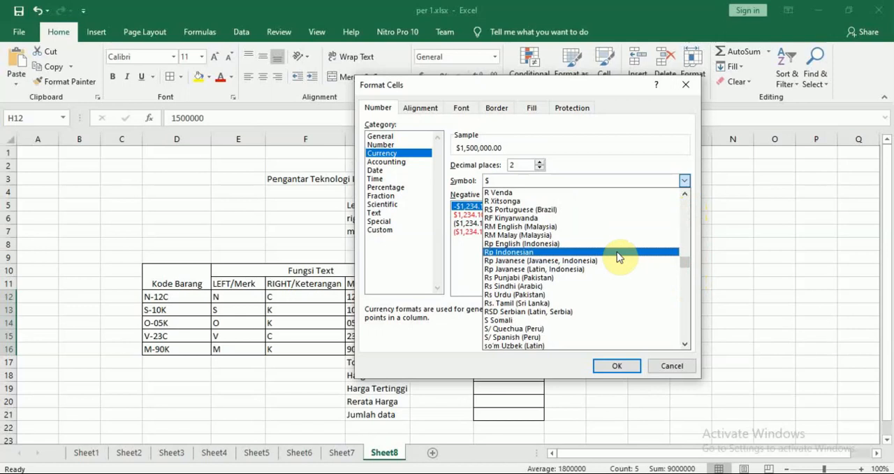
pyautogui.click(617, 253)
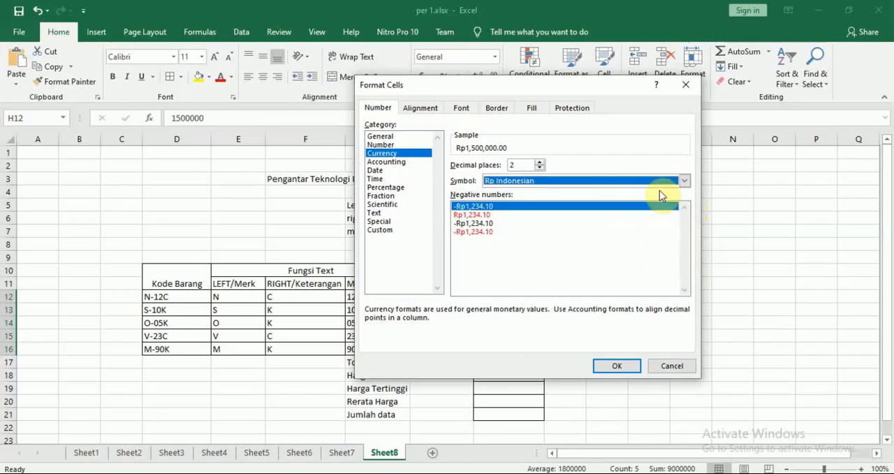
pyautogui.click(559, 183)
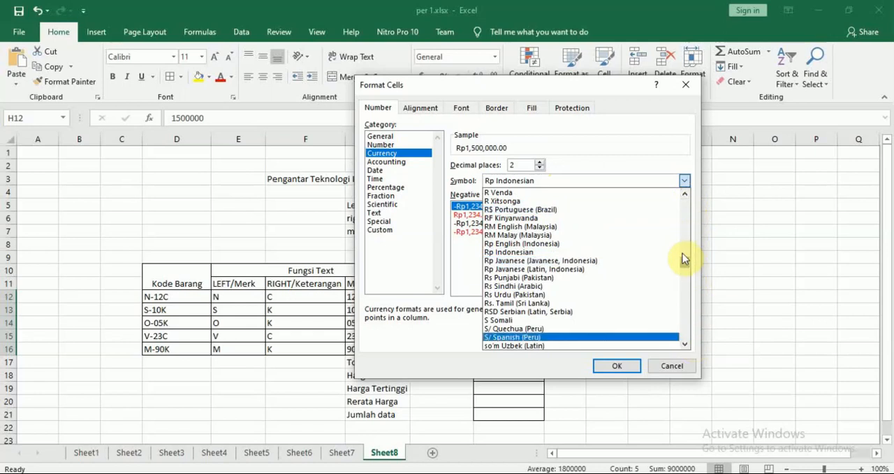
pyautogui.click(605, 253)
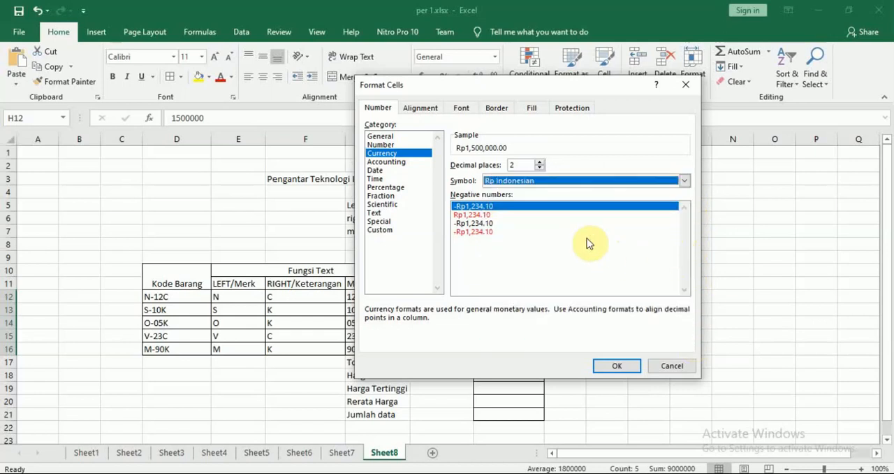
# Set the currency format's decimal places to 0 and apply it to the Harga values
pyautogui.click(540, 168)
pyautogui.click(540, 168)
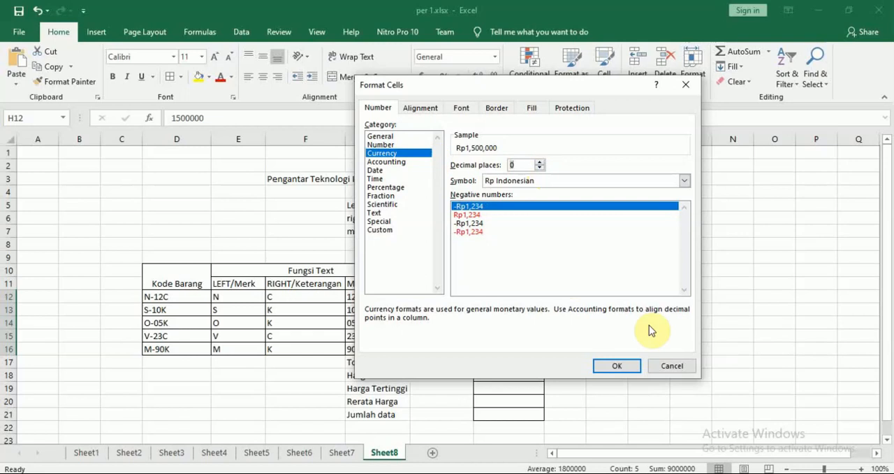
pyautogui.click(618, 366)
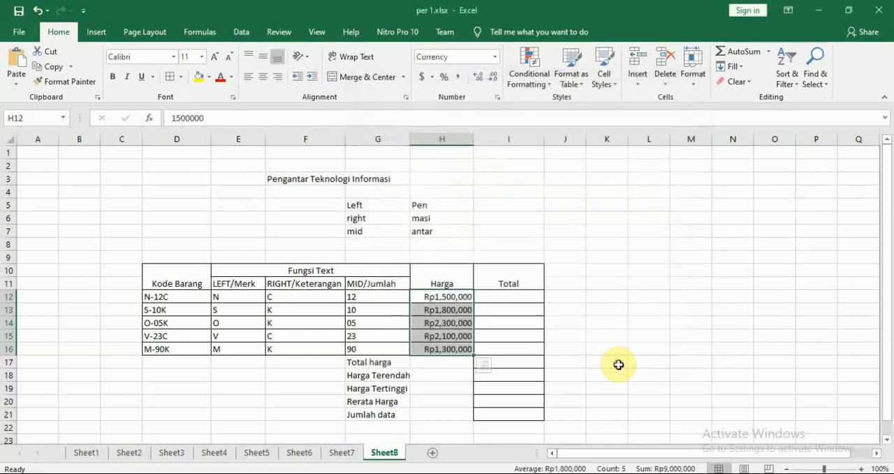
pyautogui.click(647, 335)
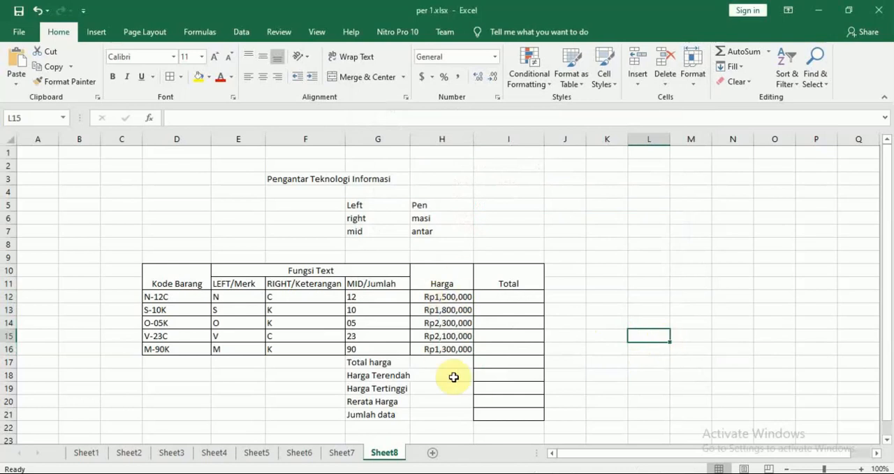
# With I12 selected, switch to the Modul 7 PDF in Nitro Pro, read the case's calculation rules and Total formula, and return to Excel
pyautogui.click(511, 299)
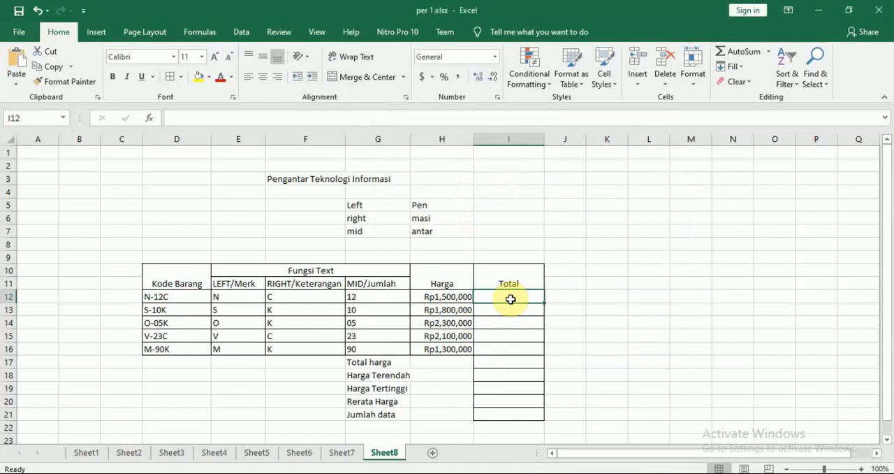
pyautogui.hotkey('alt', 'Tab')
pyautogui.scroll(-1, 515, 304)
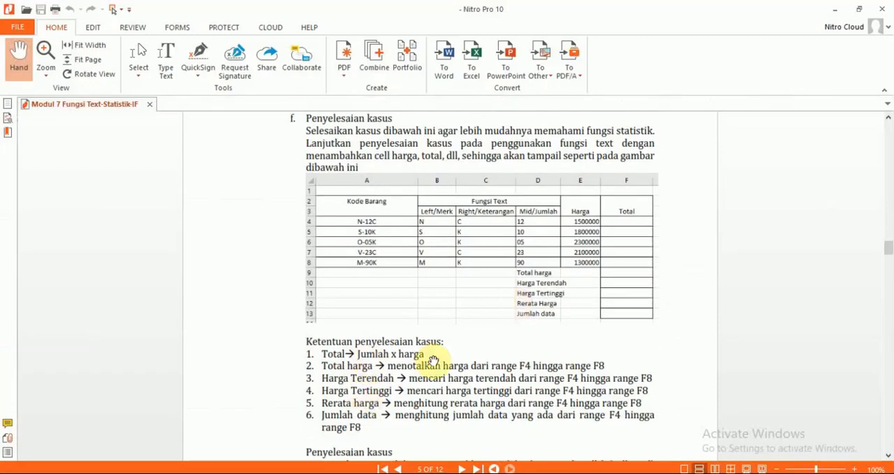
pyautogui.scroll(-6, 433, 360)
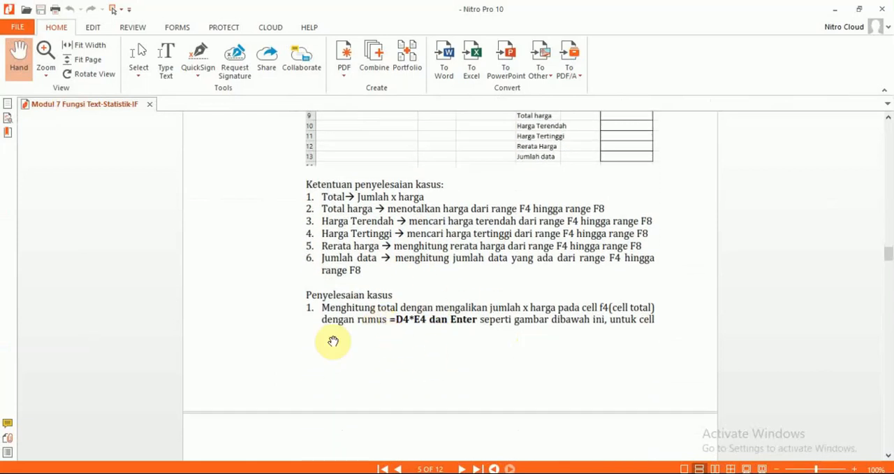
pyautogui.scroll(4, 415, 416)
pyautogui.scroll(2, 418, 419)
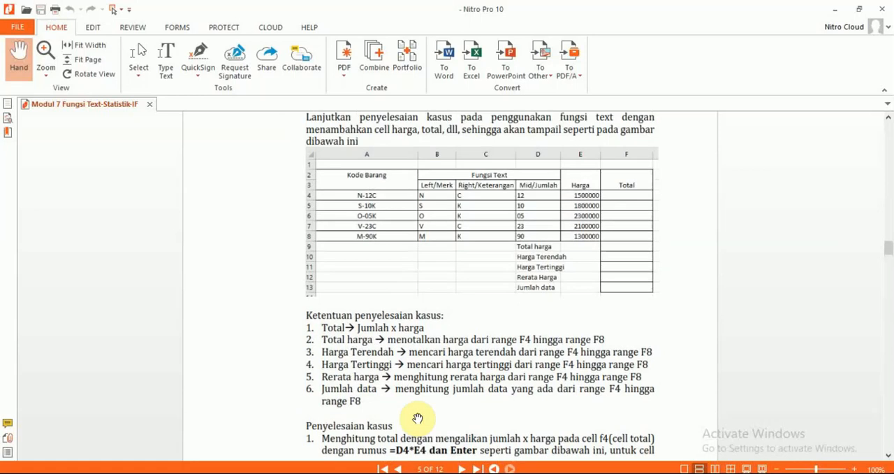
pyautogui.hotkey('alt', 'Tab')
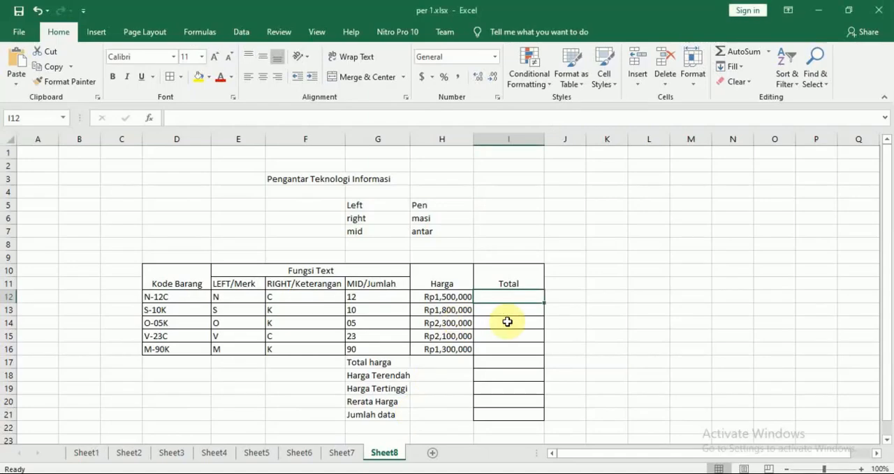
pyautogui.hotkey('alt', 'Tab')
pyautogui.hotkey('alt', 'Tab')
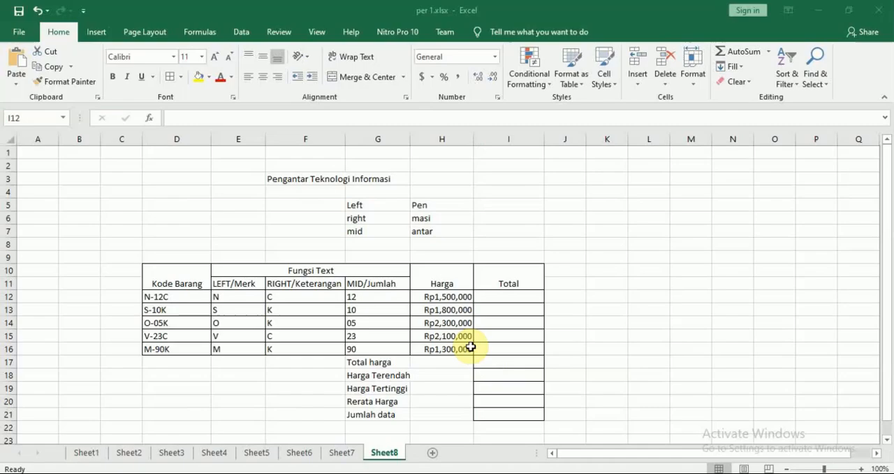
# Enter the formula =G12*H12 in I12 to multiply Jumlah by Harga for the first item
pyautogui.write('=')
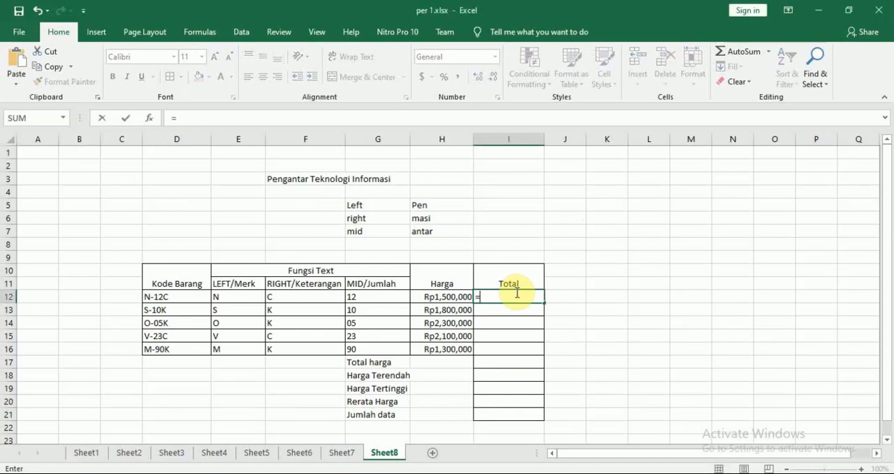
pyautogui.click(389, 296)
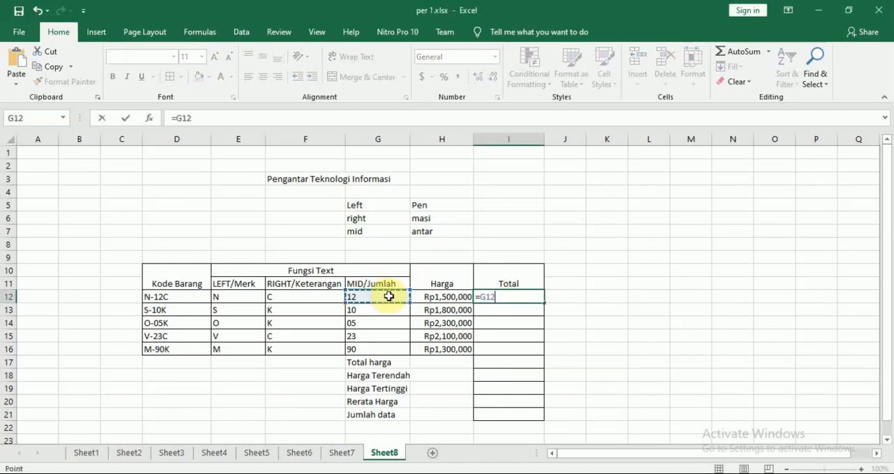
pyautogui.write('*')
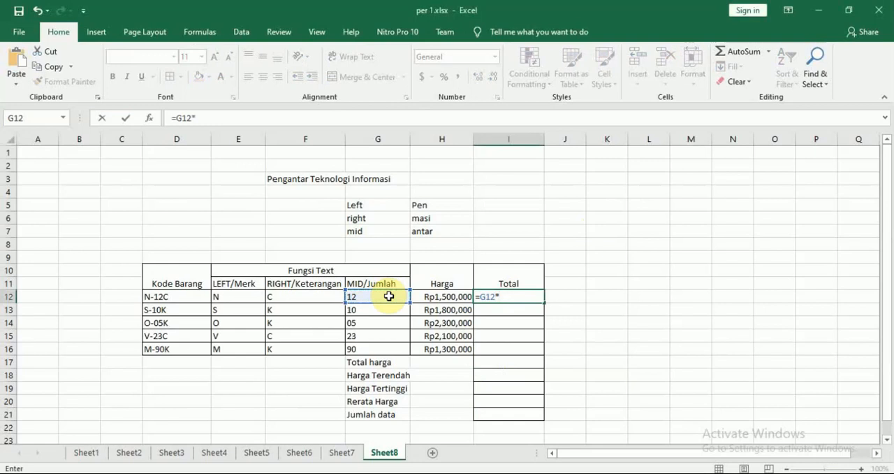
pyautogui.click(445, 296)
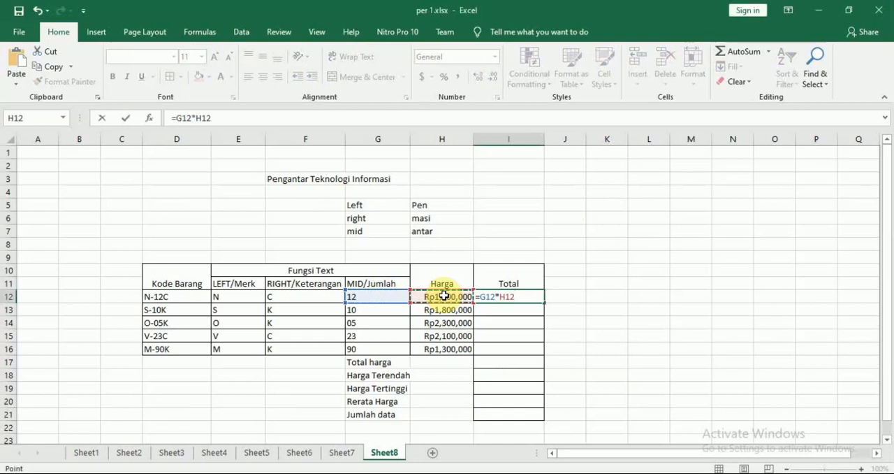
pyautogui.press('Return')
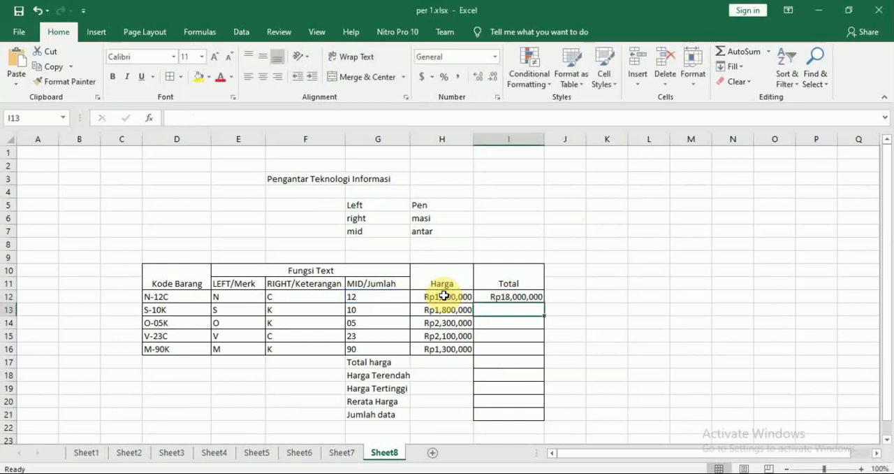
# Fill the Total formula from I12 down through I16
pyautogui.click(529, 297)
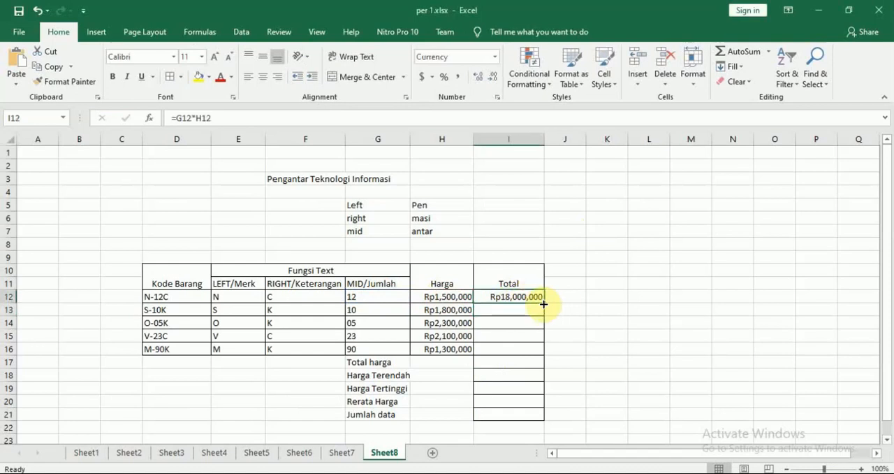
pyautogui.moveTo(543, 304); pyautogui.dragTo(543, 351)
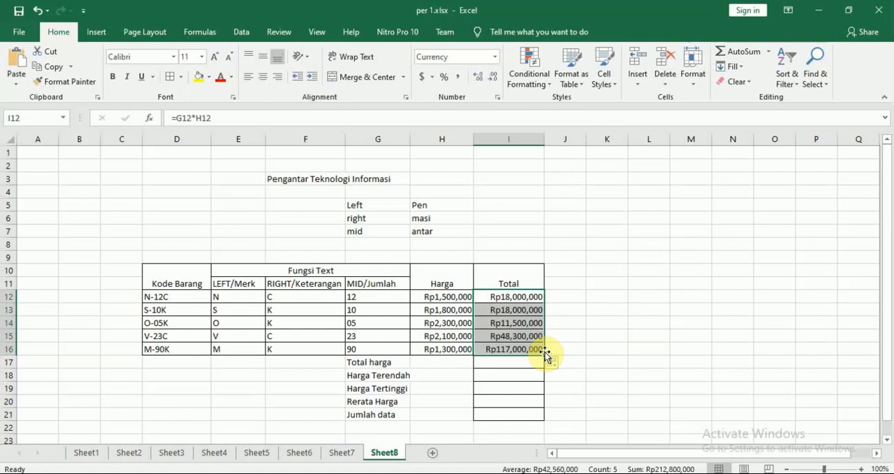
pyautogui.click(603, 338)
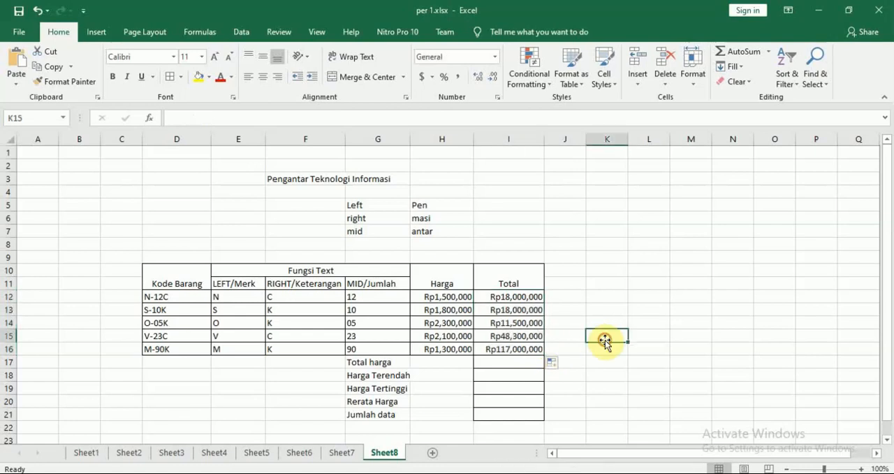
# Check the Modul 7 PDF in Nitro Pro for the Total harga rule and range, and match that range to the Total values I12:I16 in Excel
pyautogui.hotkey('alt', 'Tab')
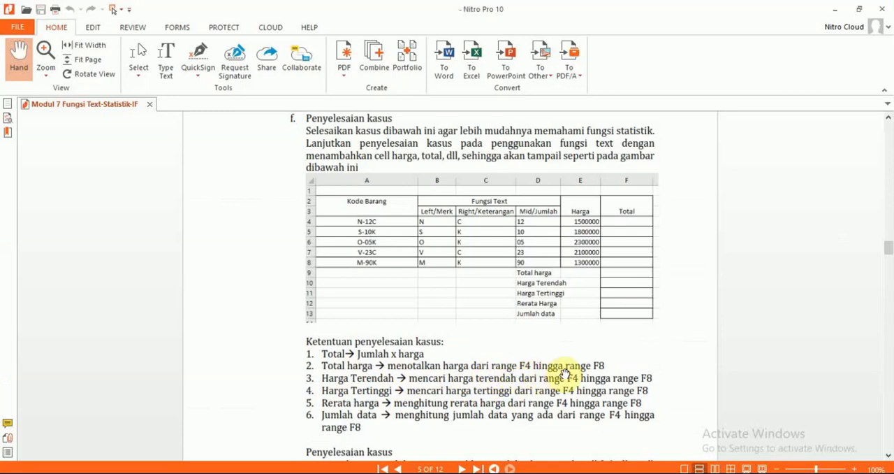
pyautogui.hotkey('alt', 'Tab')
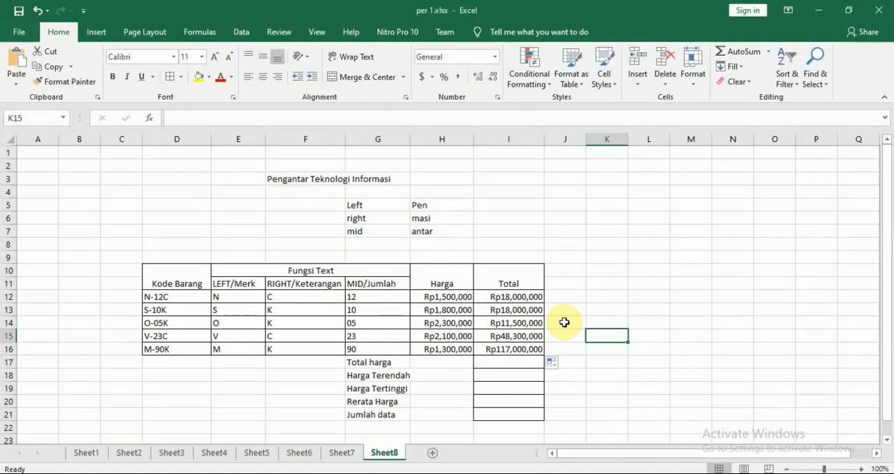
pyautogui.click(523, 299)
pyautogui.moveTo(523, 300); pyautogui.dragTo(524, 346)
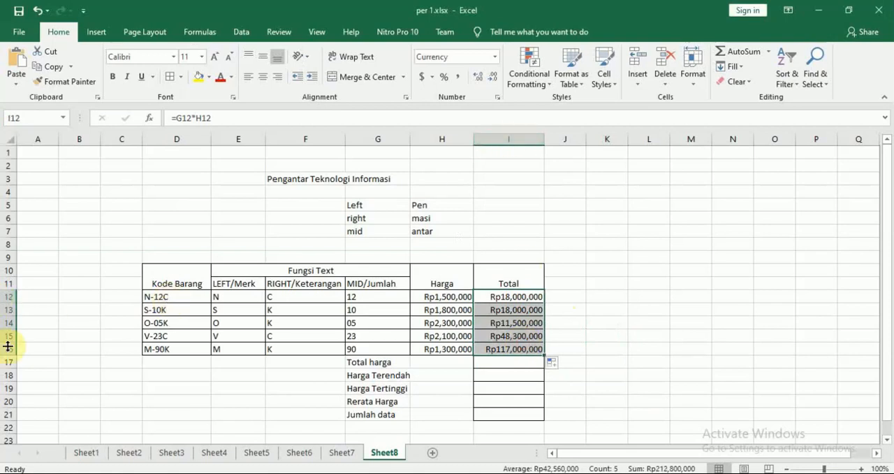
pyautogui.hotkey('alt', 'Tab')
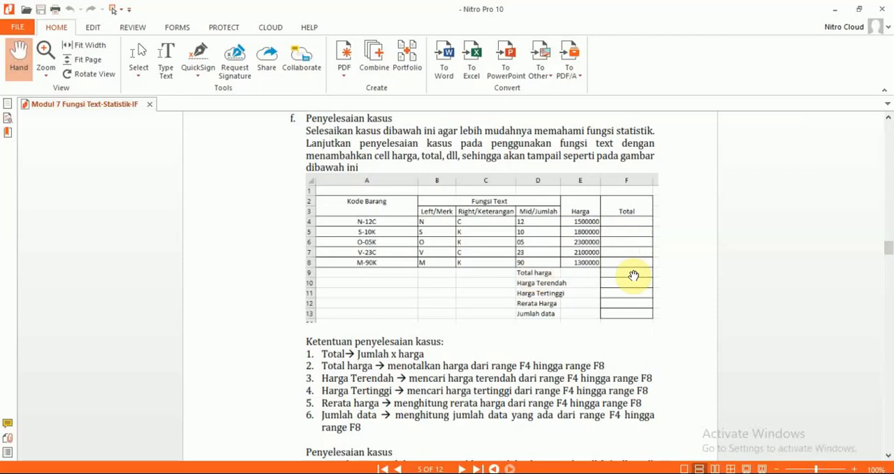
pyautogui.hotkey('alt', 'Tab')
pyautogui.click(590, 323)
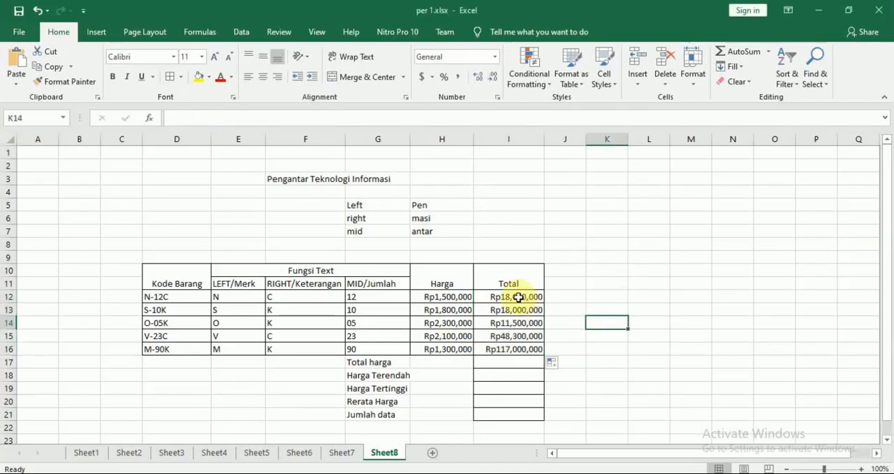
pyautogui.moveTo(517, 296); pyautogui.dragTo(521, 339)
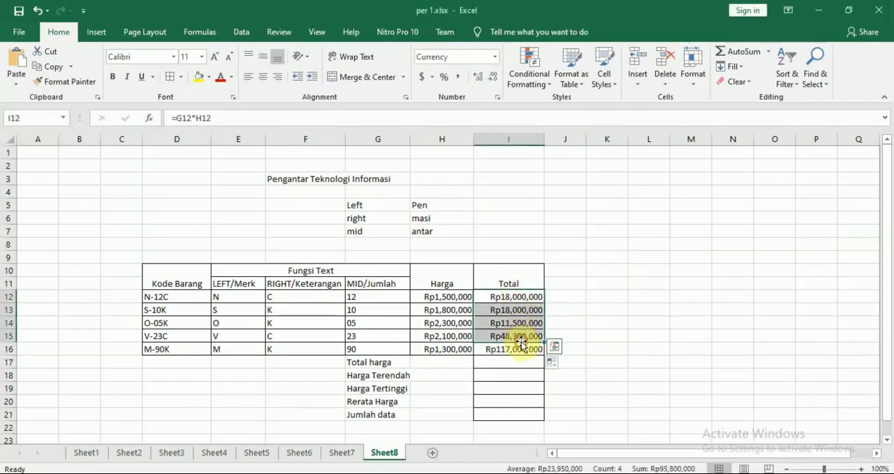
pyautogui.click(633, 337)
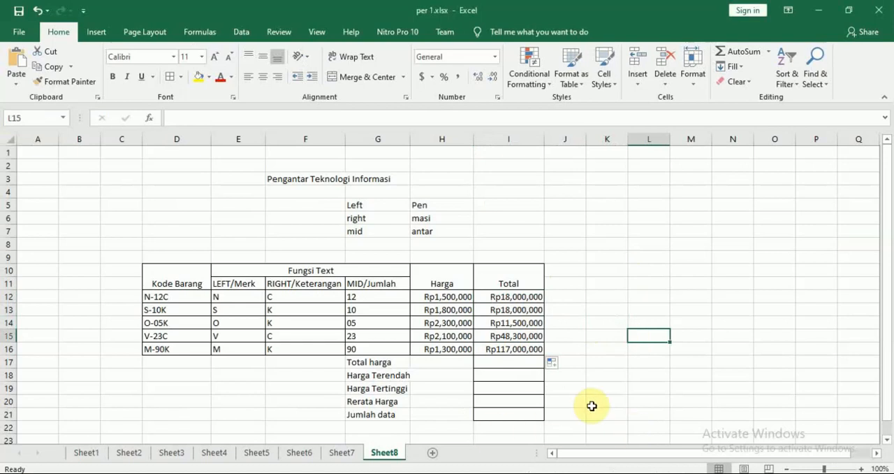
# Enter the formula =SUM(I12:I16) in I17 to calculate Total harga
pyautogui.click(526, 364)
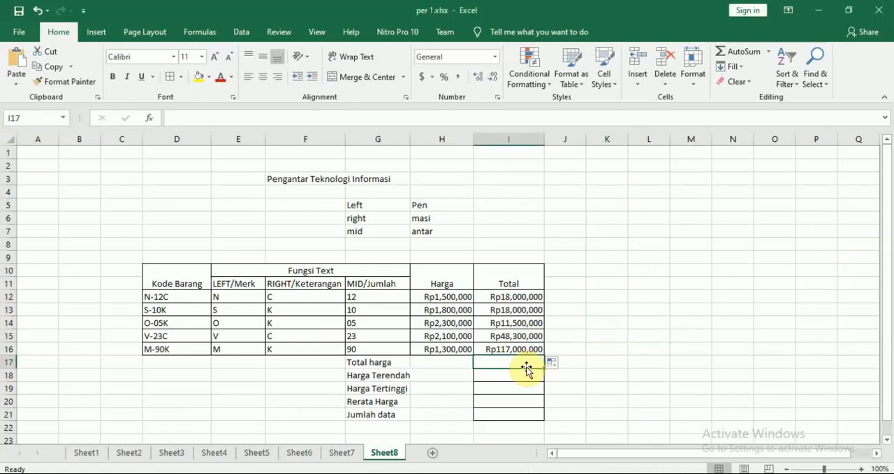
pyautogui.write('=sum(')
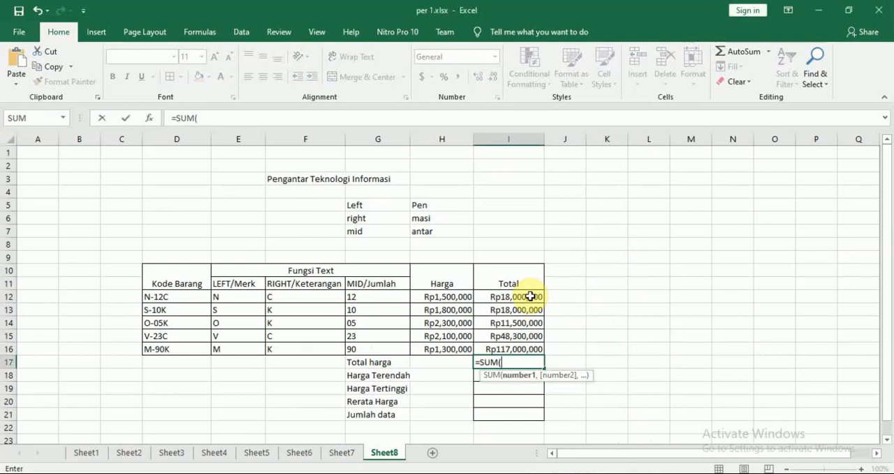
pyautogui.moveTo(531, 296); pyautogui.dragTo(531, 323)
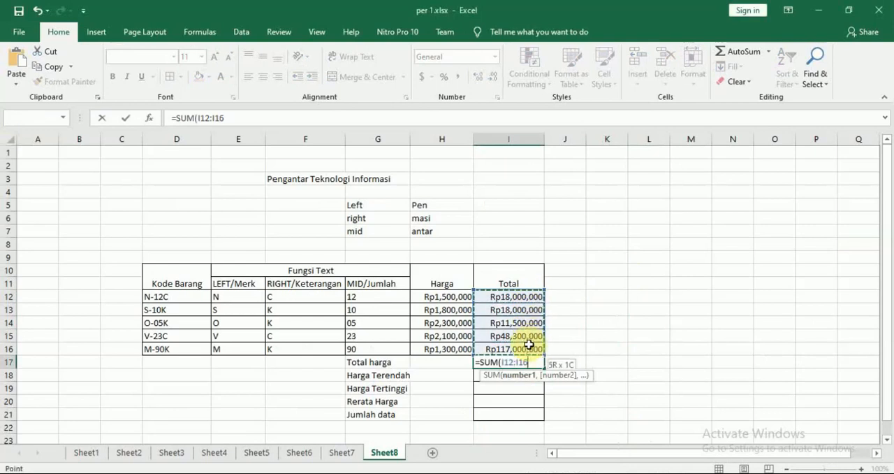
pyautogui.moveTo(528, 357); pyautogui.dragTo(527, 348)
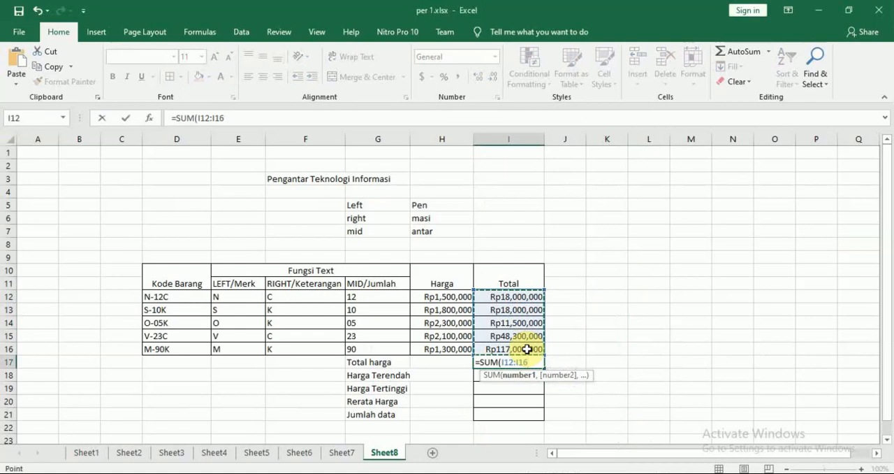
pyautogui.press('Return')
# Switch to the Modul 7 PDF in Nitro Pro, read the worked solutions for Total Harga and Harga Terendah, and return to Excel
pyautogui.hotkey('alt', 'Tab')
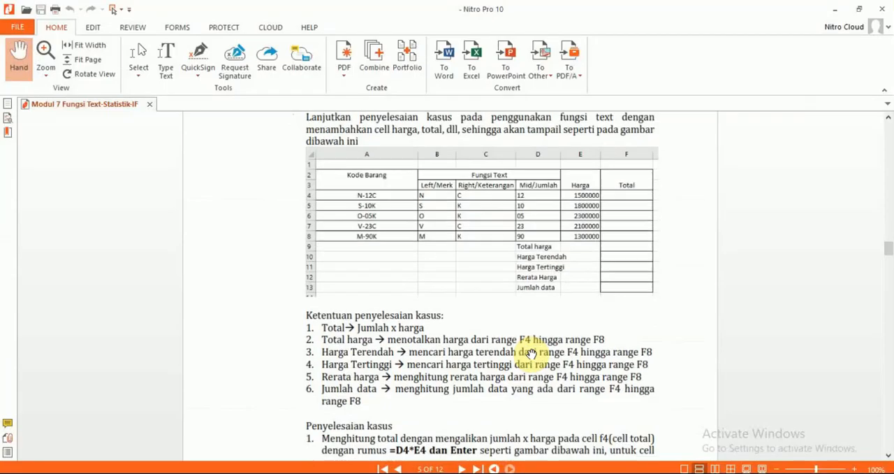
pyautogui.scroll(-10, 531, 353)
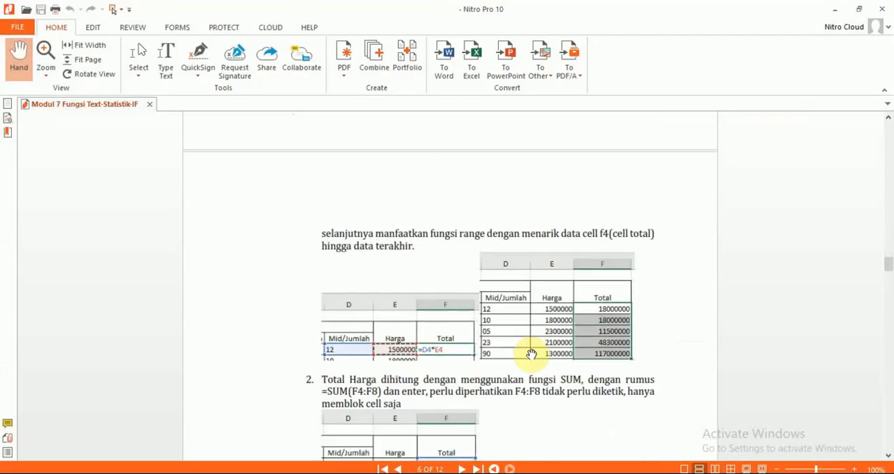
pyautogui.scroll(-2, 531, 353)
pyautogui.scroll(-3, 531, 353)
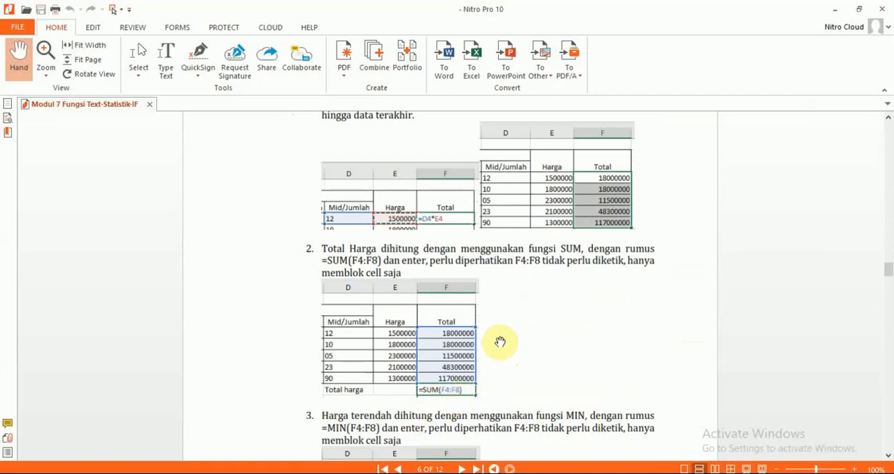
pyautogui.scroll(2, 499, 341)
pyautogui.scroll(8, 499, 341)
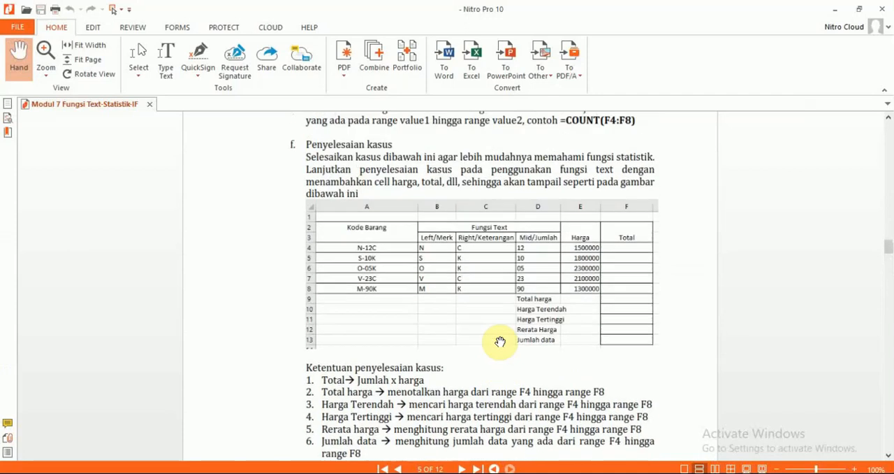
pyautogui.hotkey('alt', 'Tab')
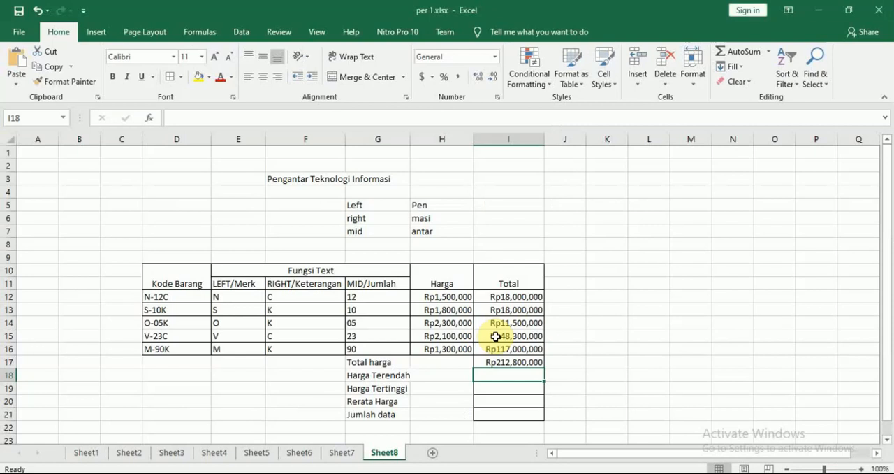
# Enter the formula =MIN(I12:I16) in I18 for Harga Terendah, checking the range rule in the Modul 7 PDF before confirming
pyautogui.write('=')
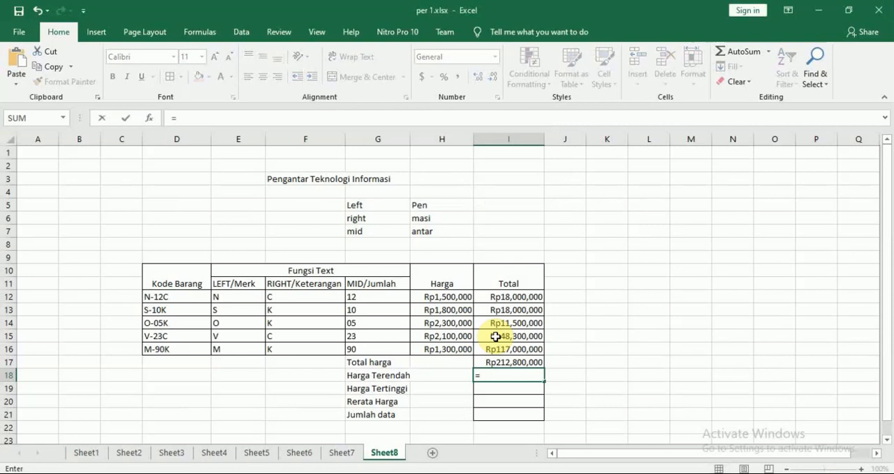
pyautogui.write('min')
pyautogui.press('Tab')
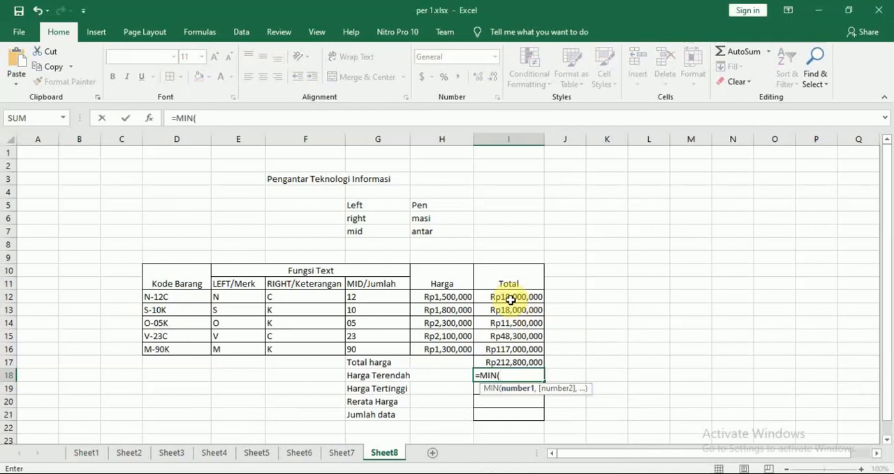
pyautogui.moveTo(510, 299); pyautogui.dragTo(515, 344)
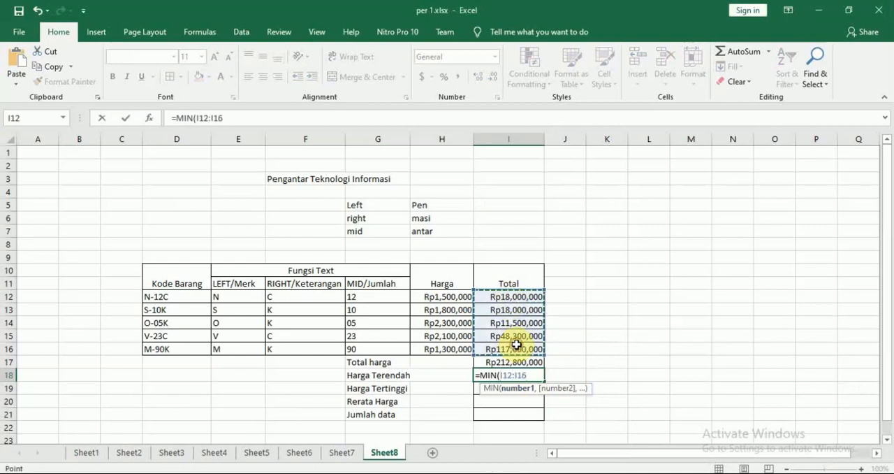
pyautogui.hotkey('alt', 'Tab')
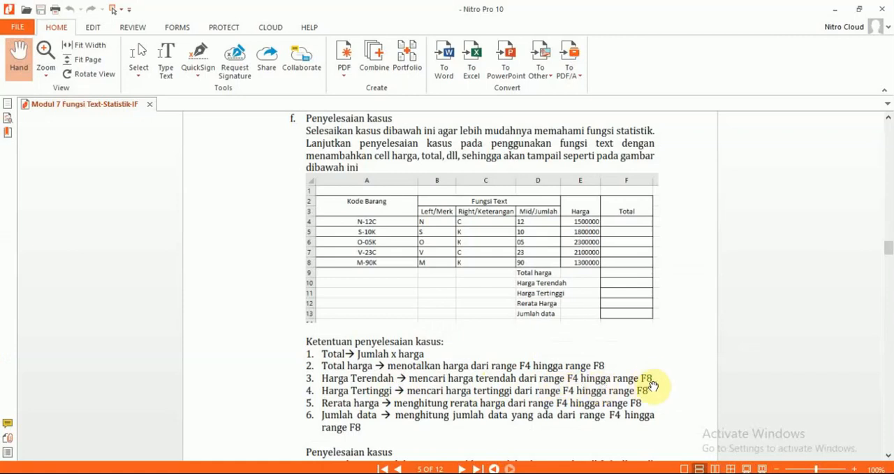
pyautogui.hotkey('alt', 'Tab')
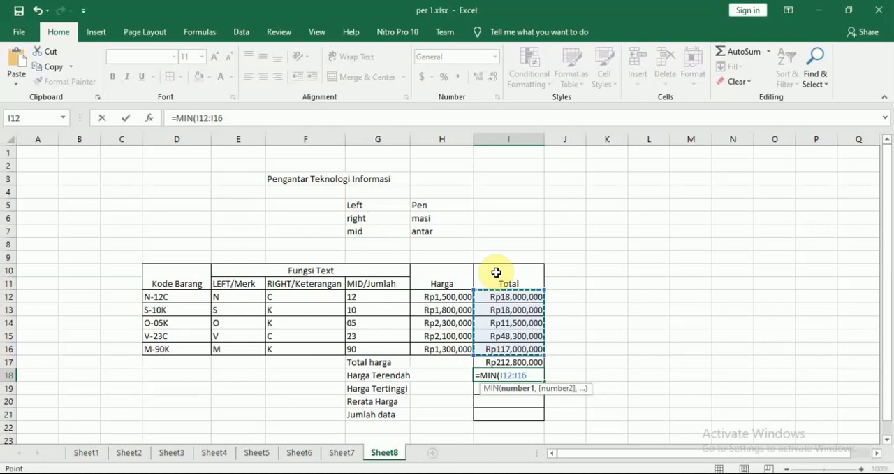
pyautogui.press('Return')
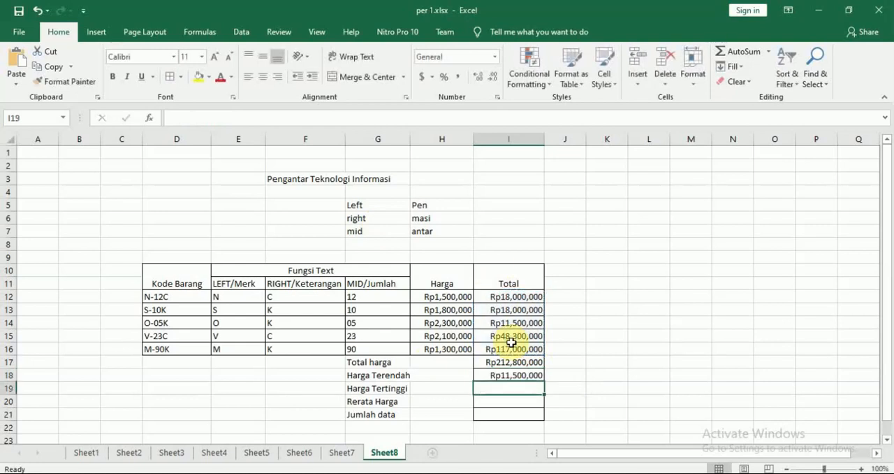
# Enter the formula =MAX(I12:I16) in I19 for Harga Tertinggi, consulting the Modul 7 PDF's rule before selecting the range
pyautogui.write('=')
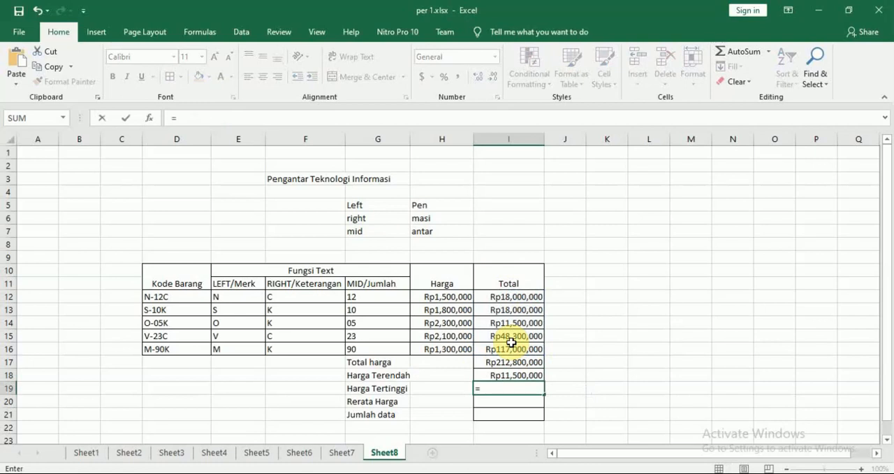
pyautogui.write('max')
pyautogui.press('Tab')
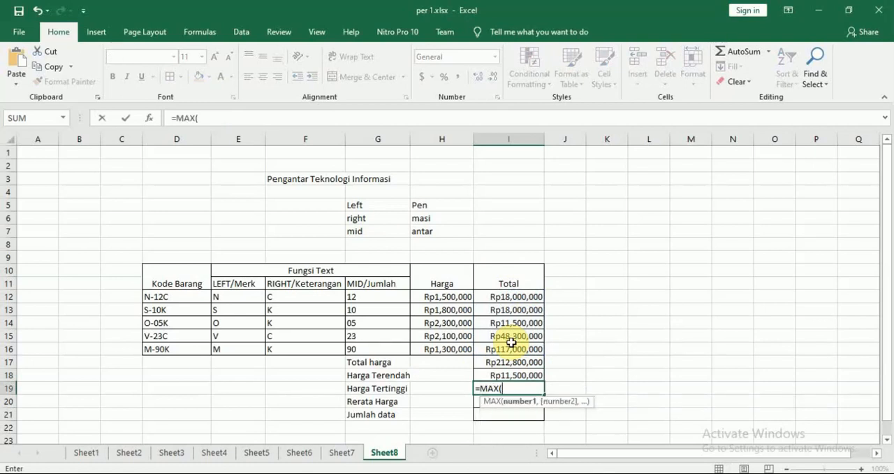
pyautogui.hotkey('alt', 'Tab')
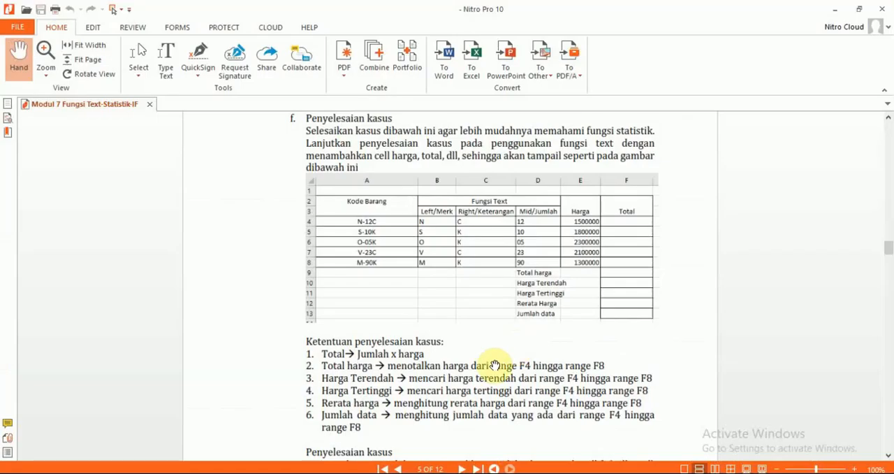
pyautogui.hotkey('alt', 'Tab')
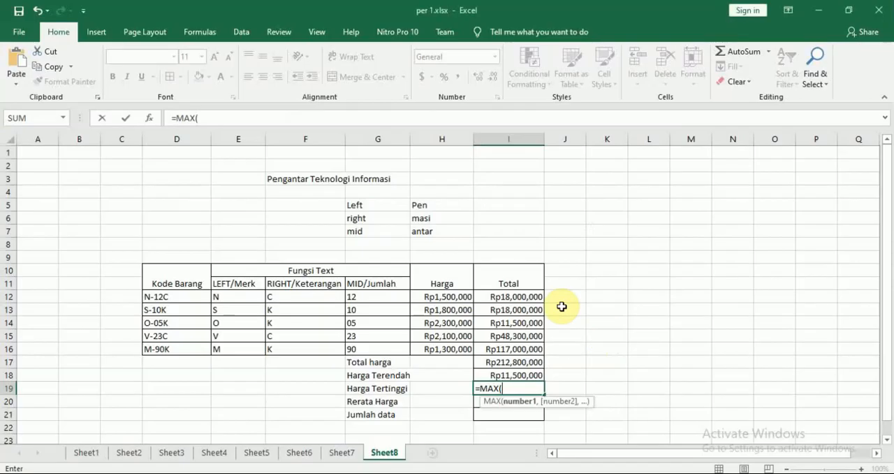
pyautogui.moveTo(517, 297); pyautogui.dragTo(519, 348)
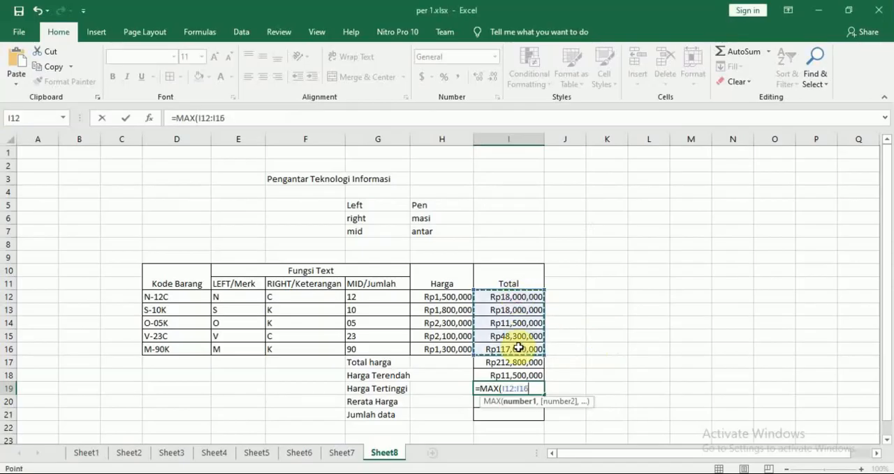
pyautogui.press('Return')
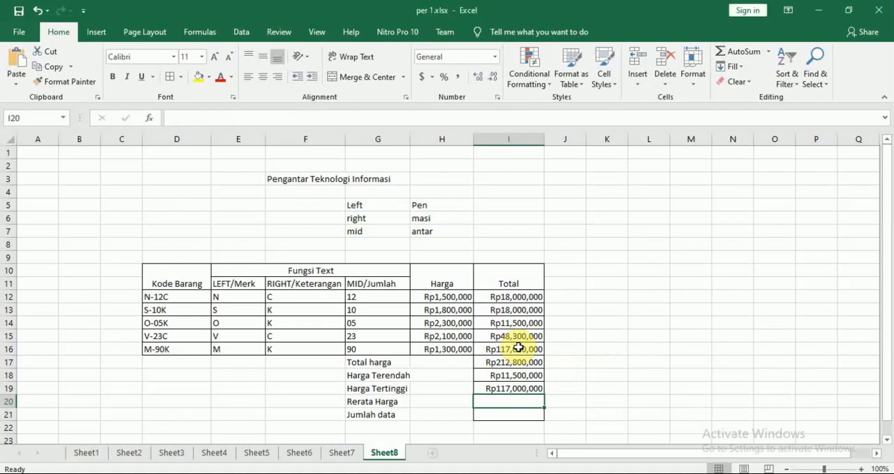
pyautogui.write('=avede')
pyautogui.press('Tab')
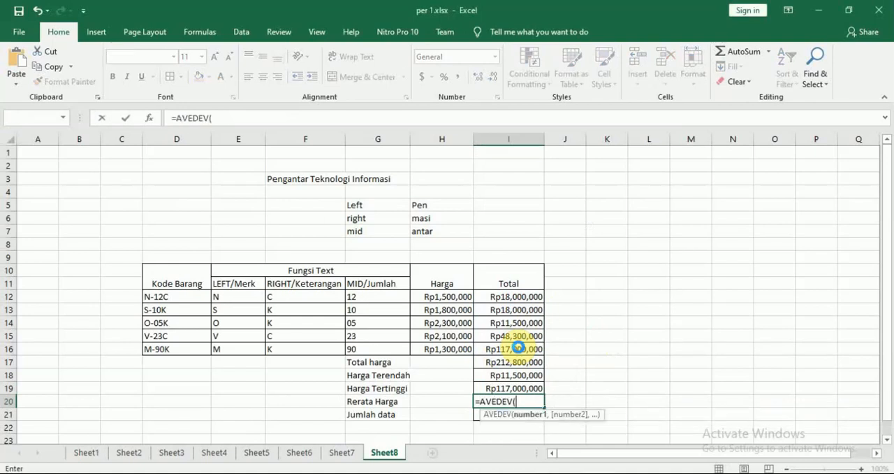
pyautogui.press('Return')
pyautogui.press('Return')
pyautogui.press('BackSpace')
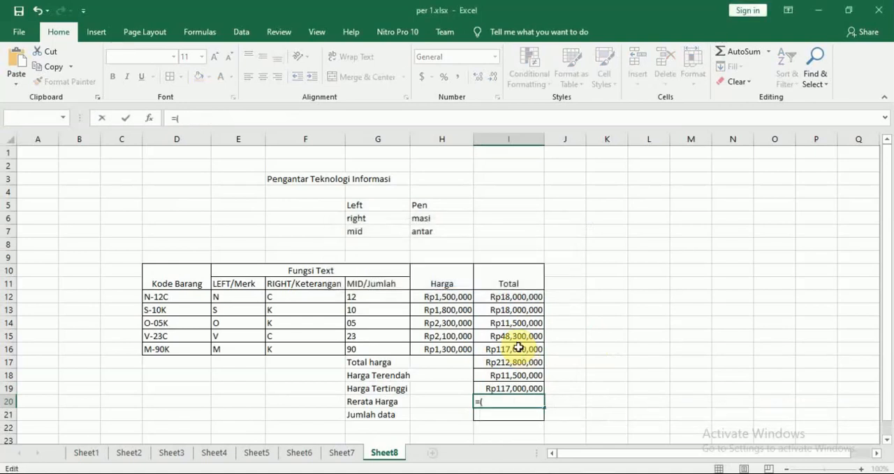
# Enter the formula =AVERAGE(I12:I16) in I20 to calculate Rerata Harga
pyautogui.write('avera')
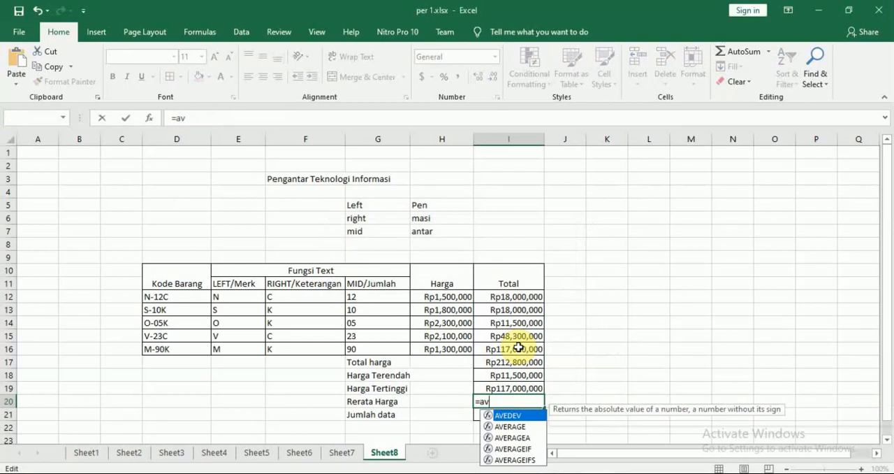
pyautogui.press('Tab')
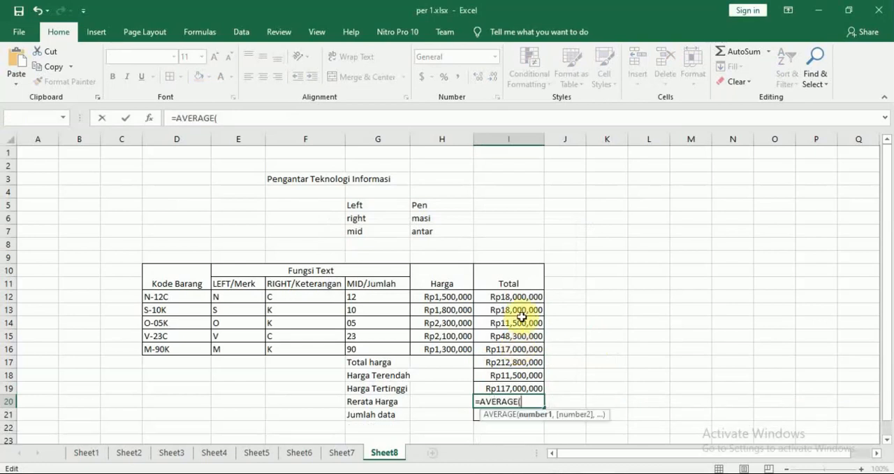
pyautogui.moveTo(514, 296); pyautogui.dragTo(519, 346)
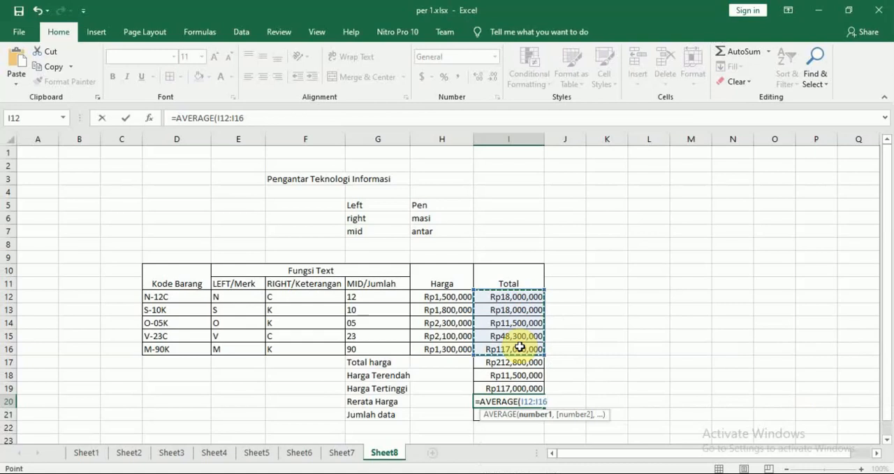
pyautogui.press('Return')
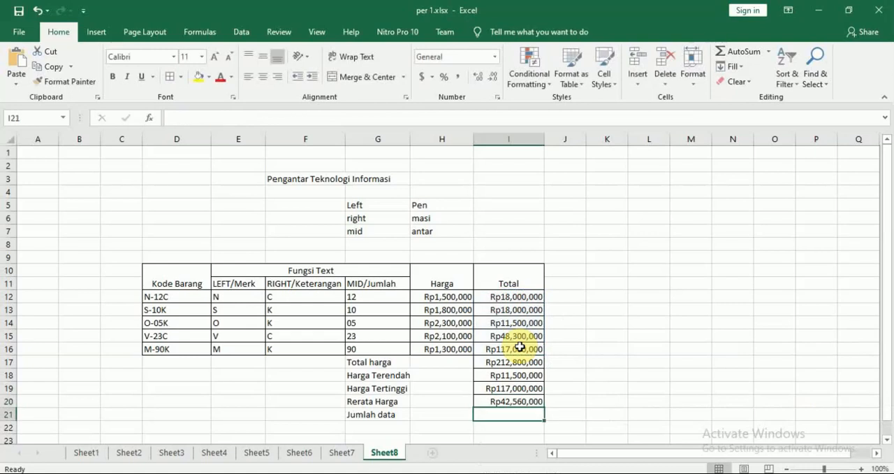
# Enter the formula =COUNT(I12:I16) in I21 to calculate Jumlah data
pyautogui.write('=cou')
pyautogui.press('Tab')
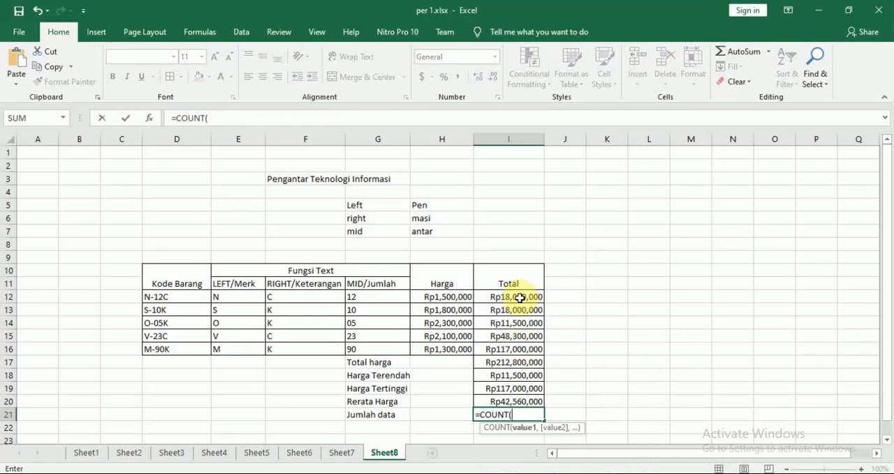
pyautogui.moveTo(516, 296); pyautogui.dragTo(519, 342)
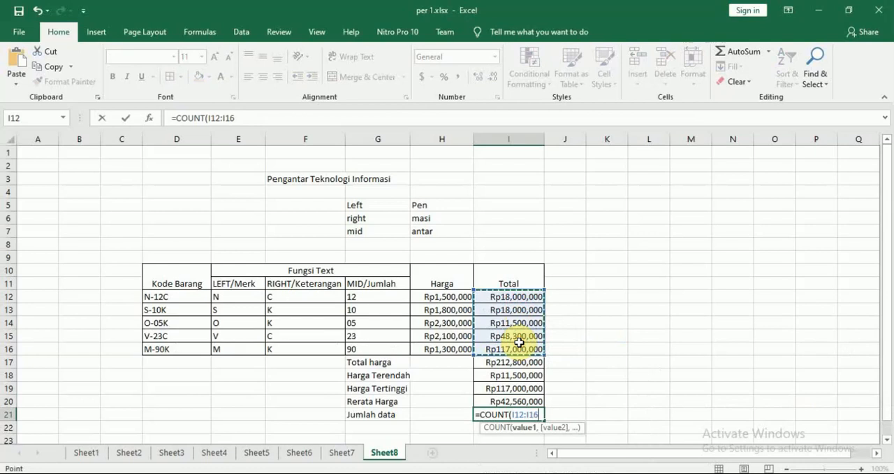
pyautogui.press('Return')
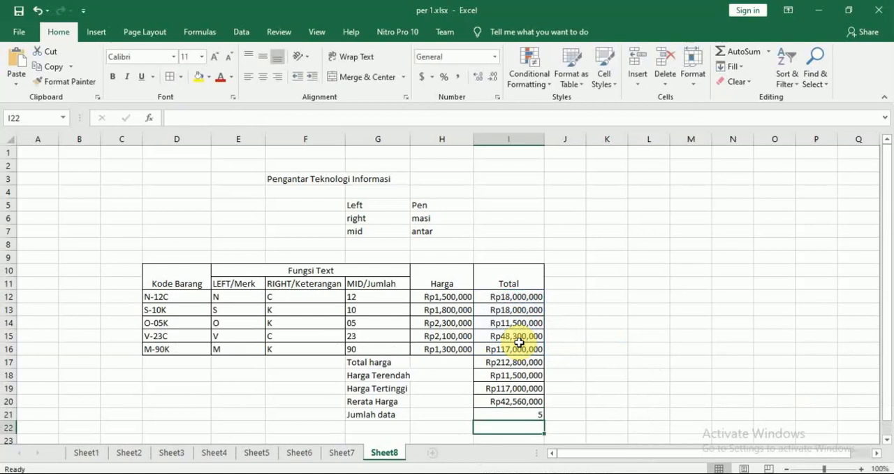
pyautogui.press('Down')
pyautogui.press('Down')
pyautogui.press('Down')
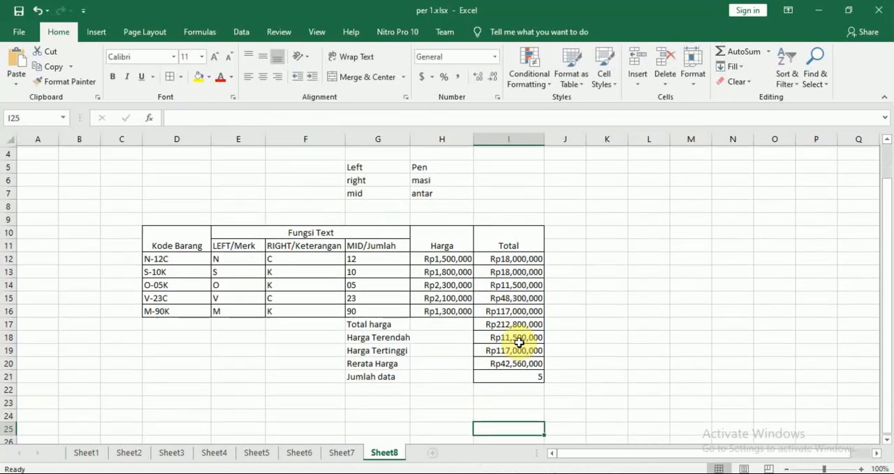
# Compare the completed Kode Barang table in Excel with the final result table in the Modul 7 PDF in Nitro Pro
pyautogui.hotkey('alt', 'Tab')
pyautogui.scroll(-10, 524, 348)
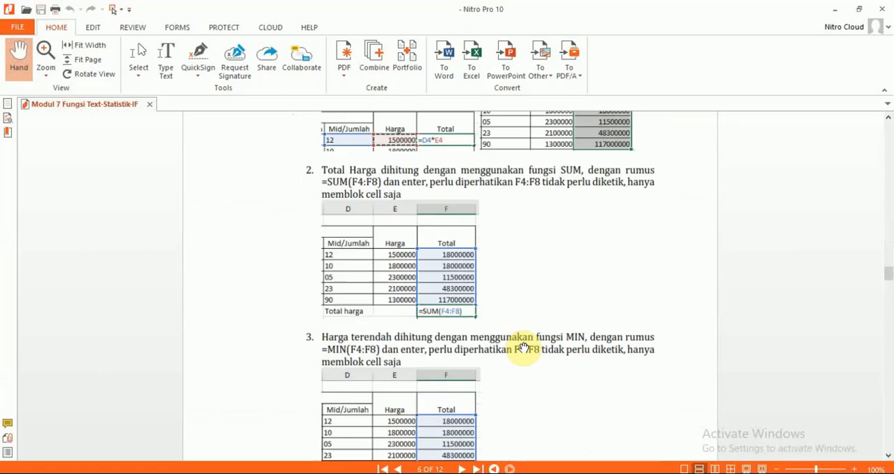
pyautogui.scroll(-20, 524, 348)
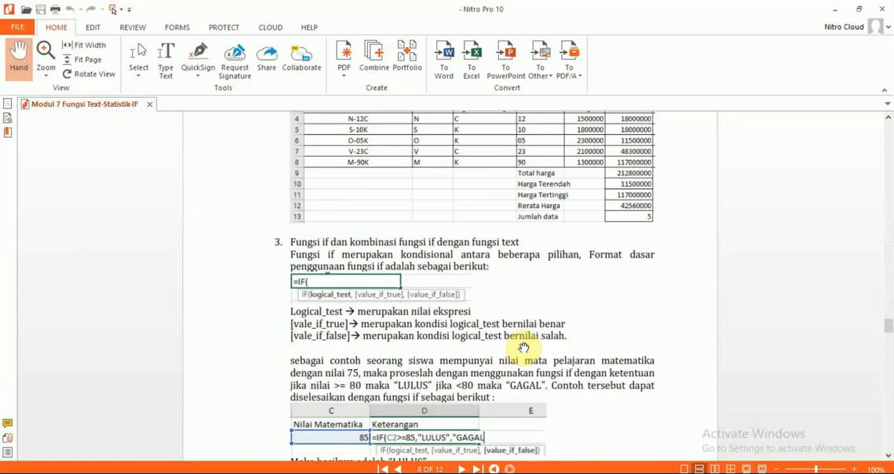
pyautogui.scroll(2, 524, 347)
pyautogui.hotkey('alt', 'Tab')
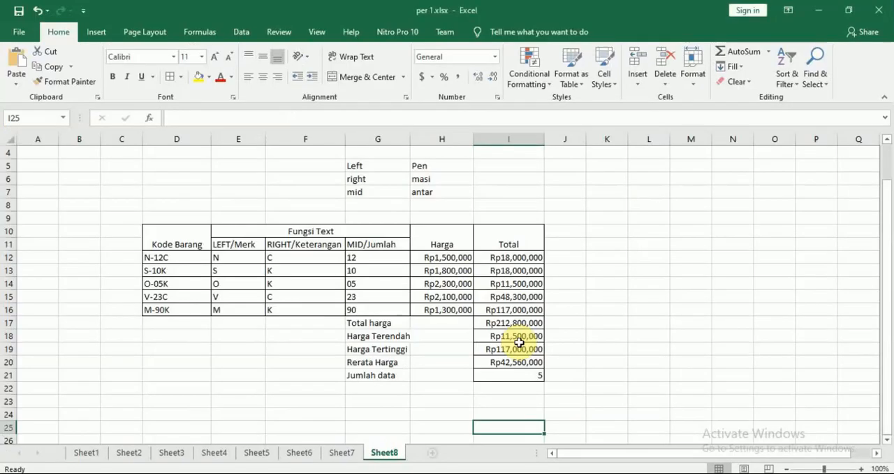
pyautogui.hotkey('alt', 'Tab')
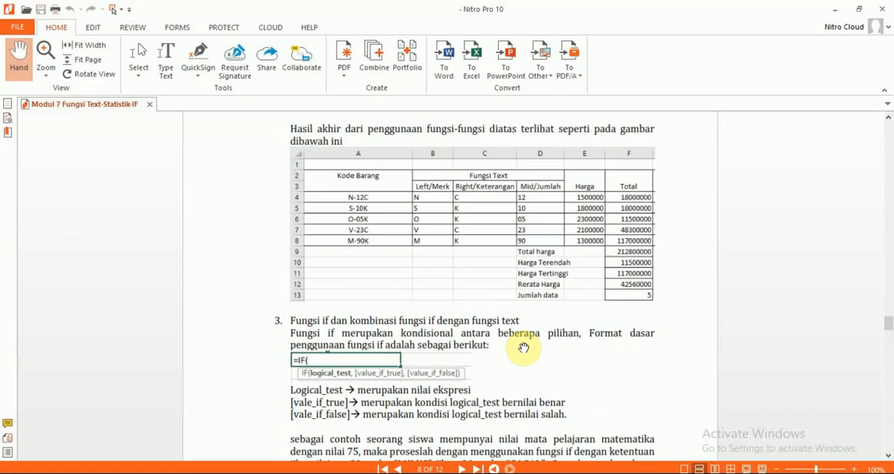
pyautogui.hotkey('alt', 'Tab')
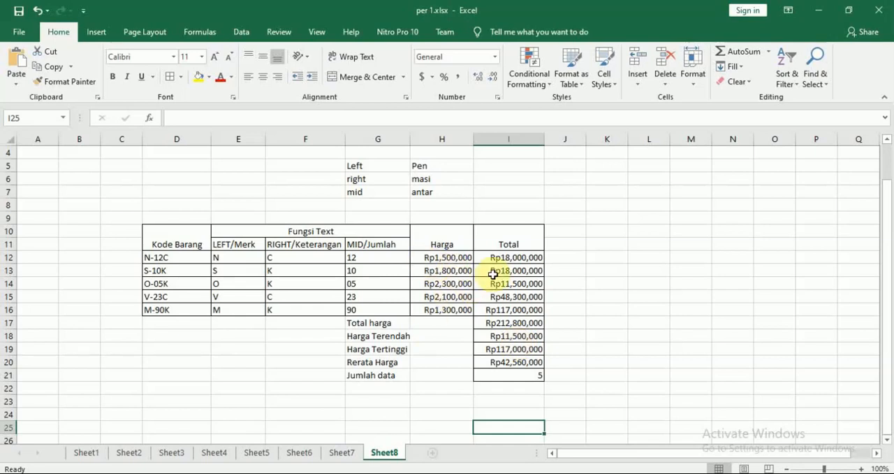
pyautogui.click(657, 412)
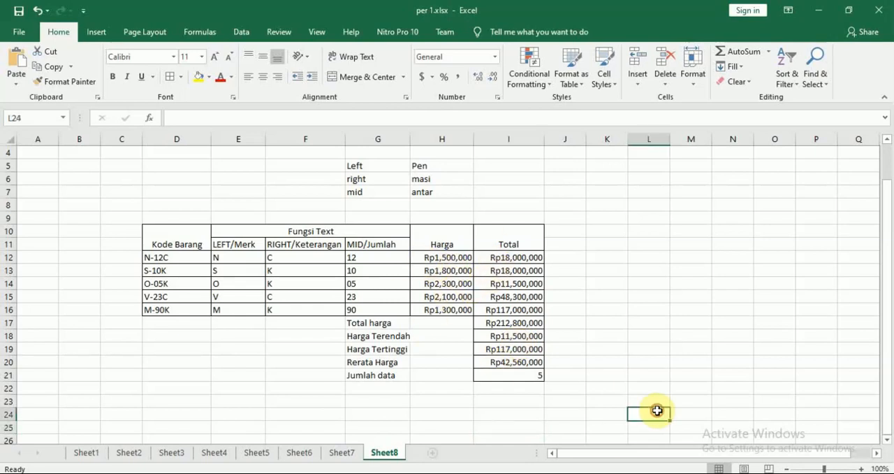
# Switch to the Modul 7 PDF in Nitro Pro and read the IF function's format and the LULUS/GAGAL grade example in section 3
pyautogui.hotkey('alt', 'Tab')
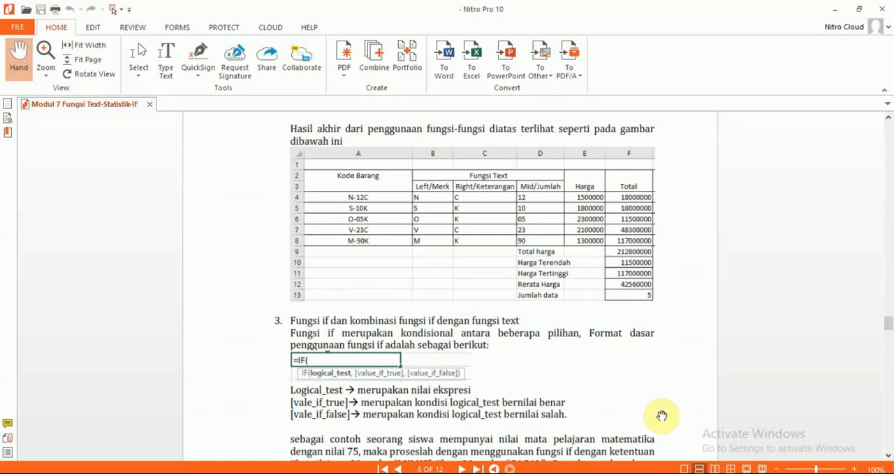
pyautogui.scroll(-1, 661, 416)
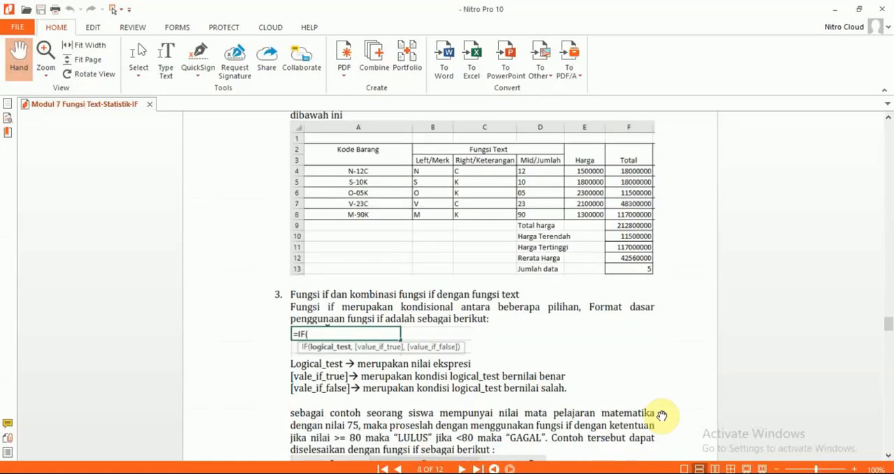
pyautogui.scroll(-4, 661, 415)
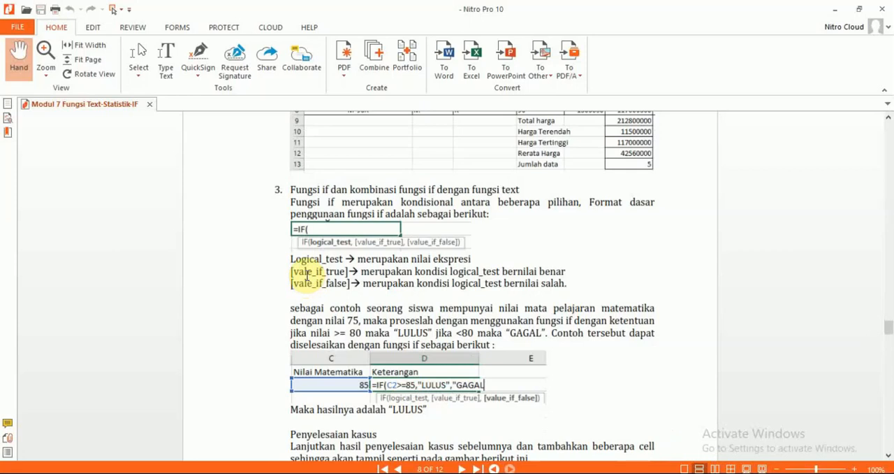
pyautogui.scroll(-3, 306, 276)
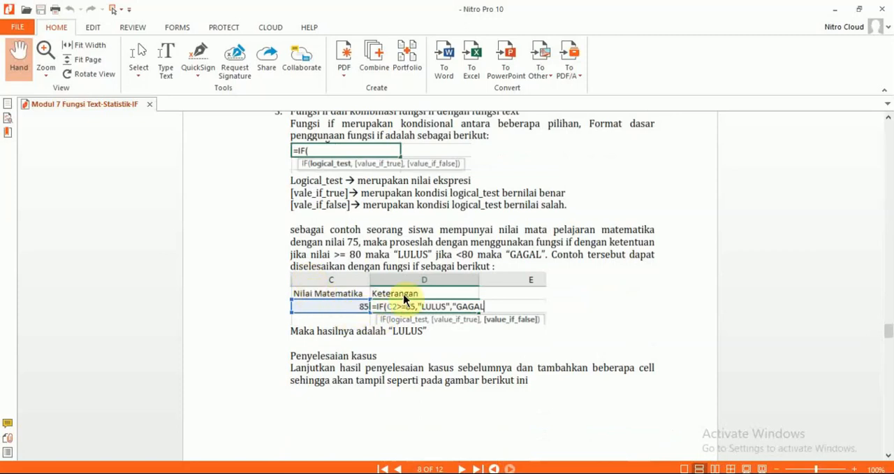
pyautogui.doubleClick(570, 242)
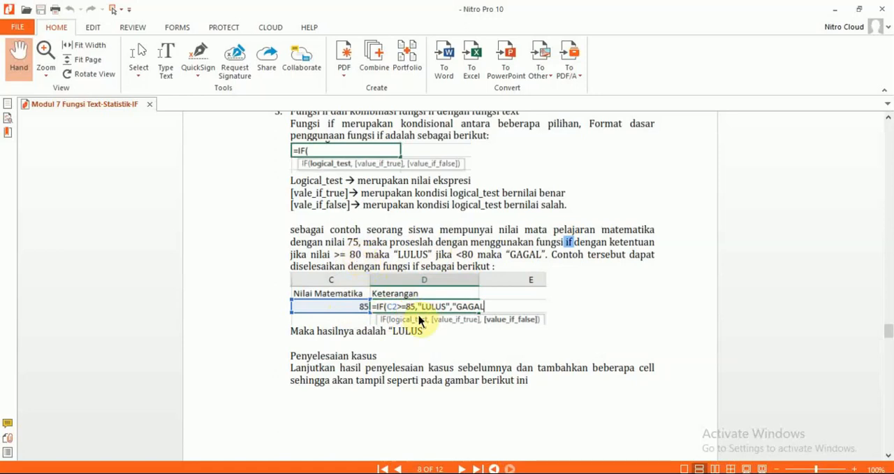
pyautogui.click(357, 256)
pyautogui.moveTo(358, 257); pyautogui.dragTo(364, 266)
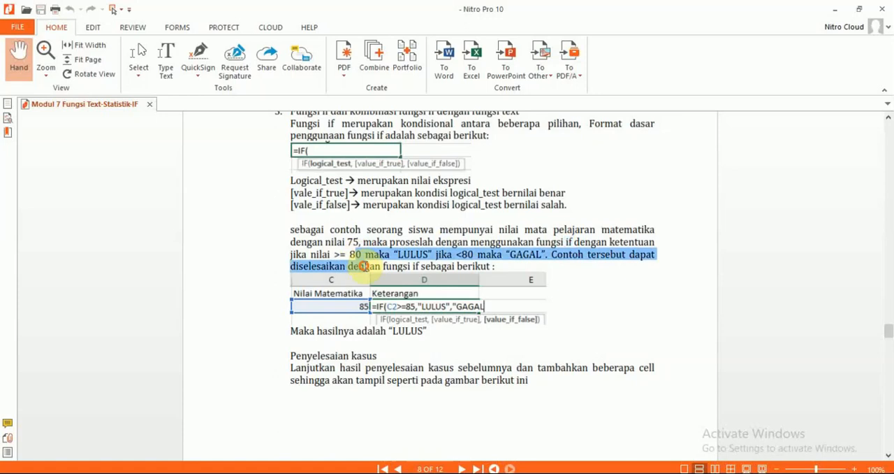
pyautogui.click(361, 255)
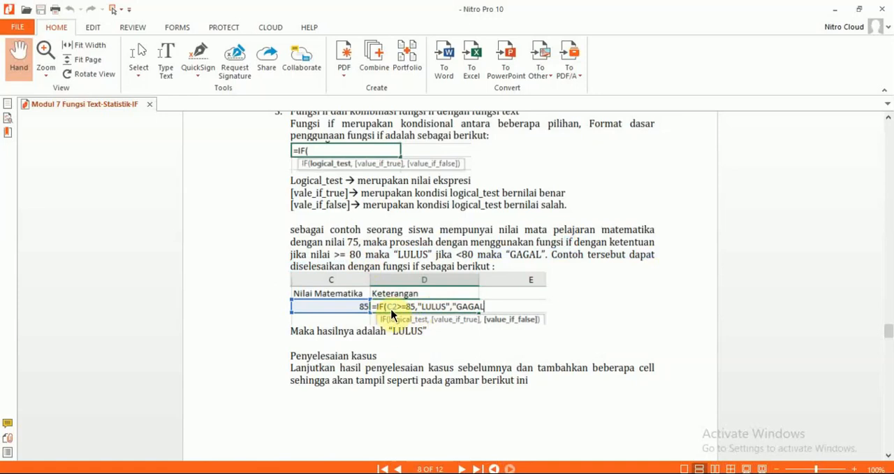
# Return to Excel and enter the label "nilai matematika" in E23 below the table
pyautogui.hotkey('alt', 'Tab')
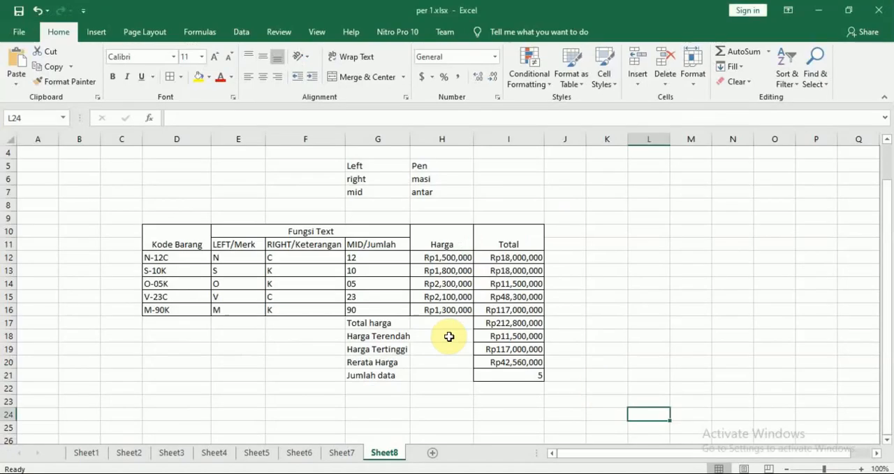
pyautogui.click(621, 242)
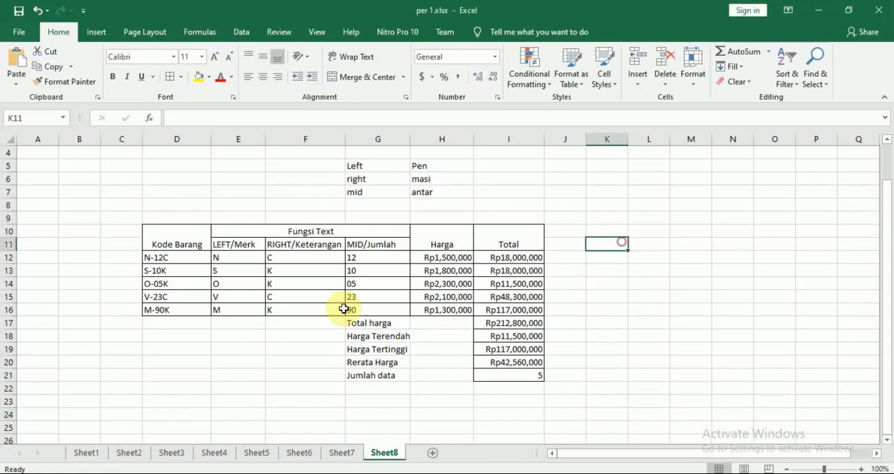
pyautogui.click(226, 402)
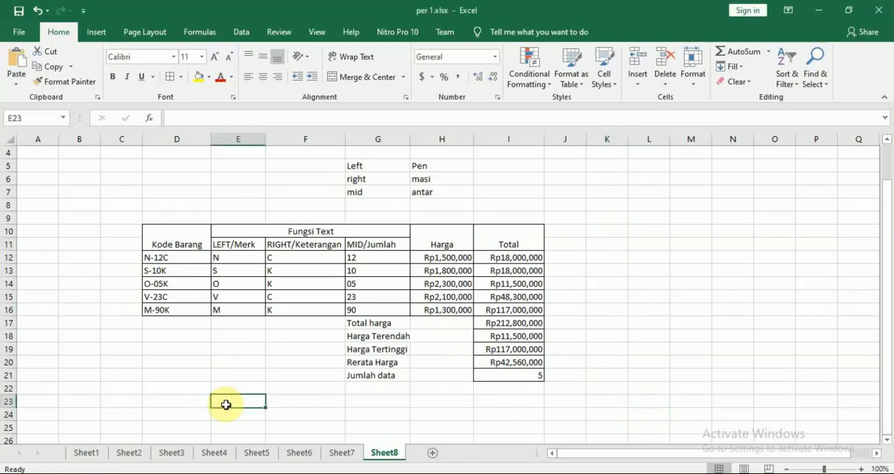
pyautogui.write('nilai mate')
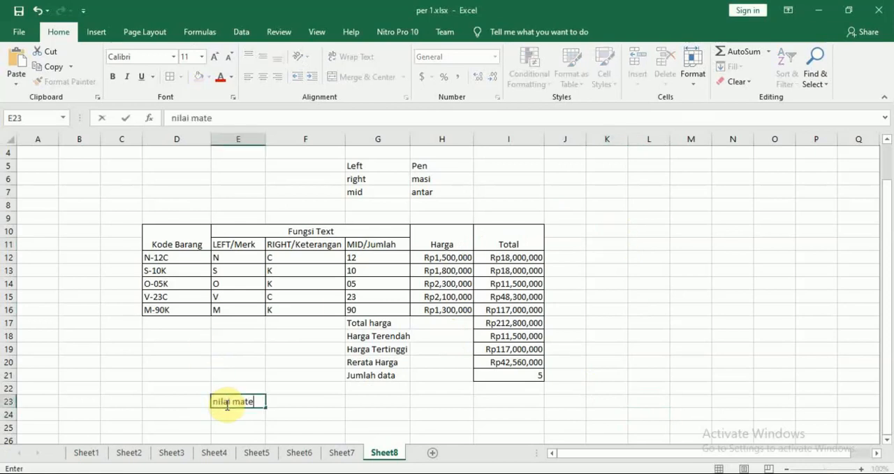
pyautogui.write('matika')
pyautogui.press('Tab')
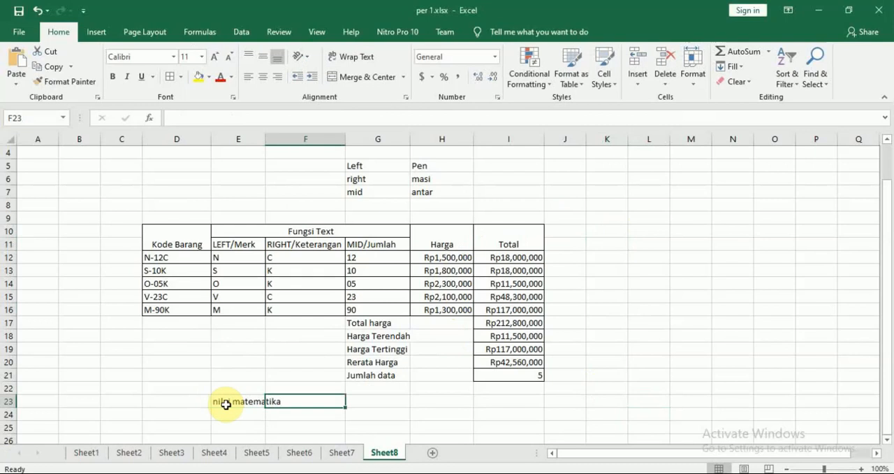
# Enter the label "keterangan" in E26, three rows below the "nilai matematika" label
pyautogui.press('Down')
pyautogui.press('Left')
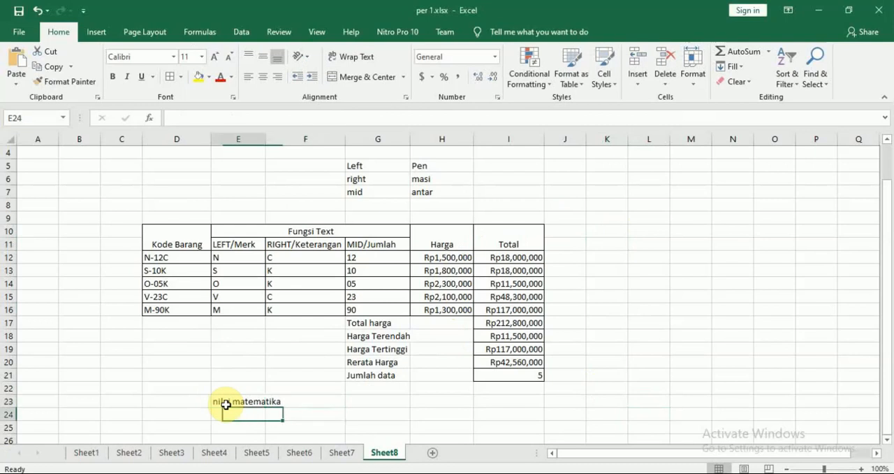
pyautogui.press('Down')
pyautogui.press('Down')
pyautogui.press('Down')
pyautogui.press('Down')
pyautogui.press('Down')
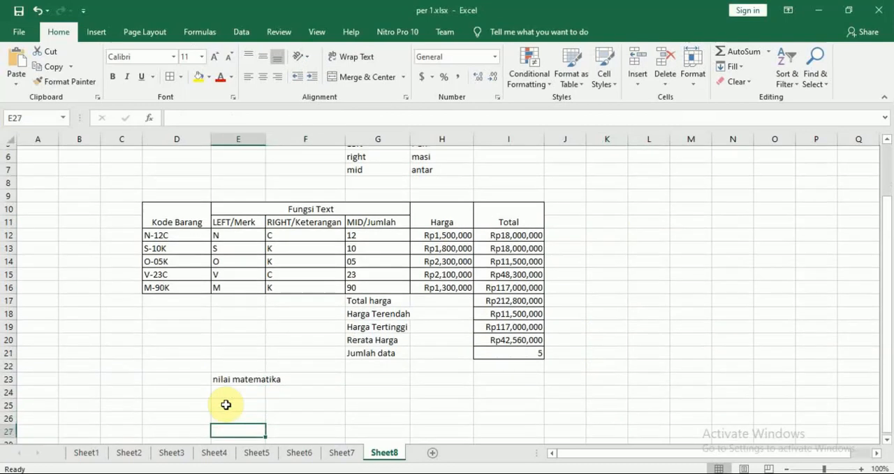
pyautogui.press('Up')
pyautogui.press('Up')
pyautogui.press('Up')
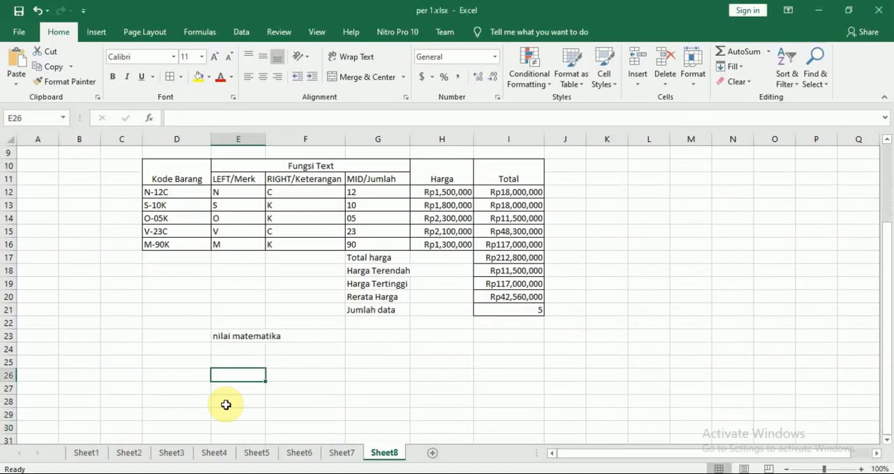
pyautogui.write('keterangan')
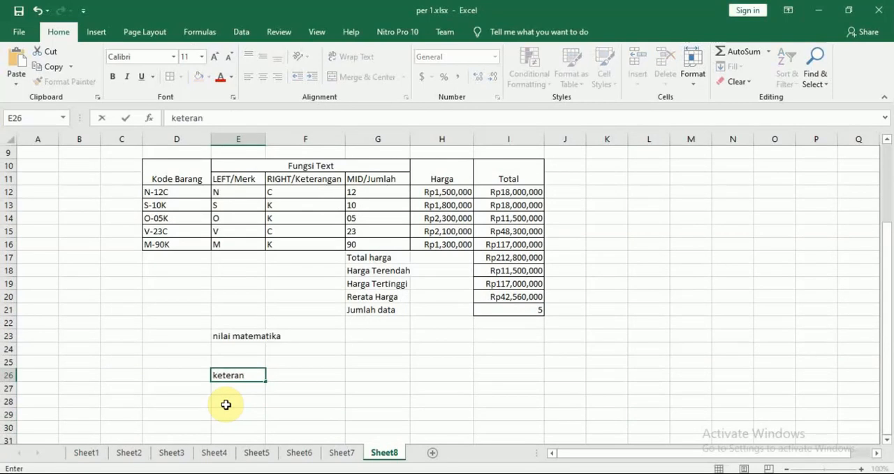
pyautogui.press('Return')
# Enter the grade 80 in E24 under "nilai matematika"
pyautogui.press('Up')
pyautogui.press('Up')
pyautogui.press('Up')
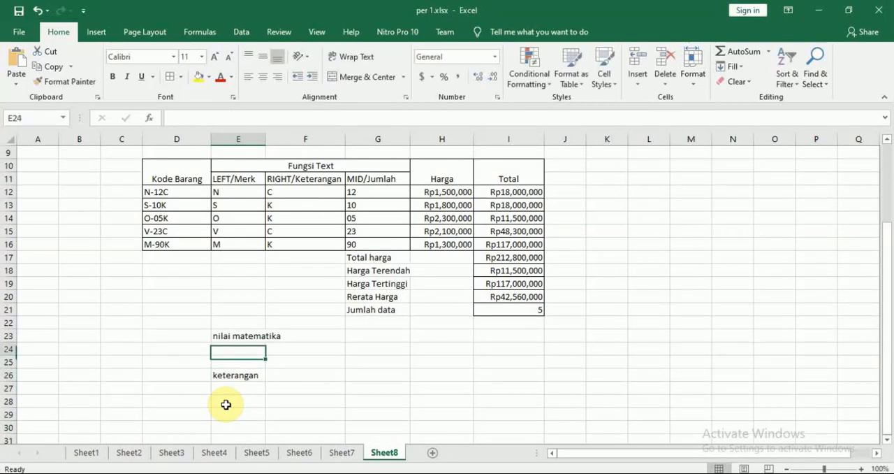
pyautogui.press('Right')
pyautogui.press('Right')
pyautogui.press('Left')
pyautogui.press('Left')
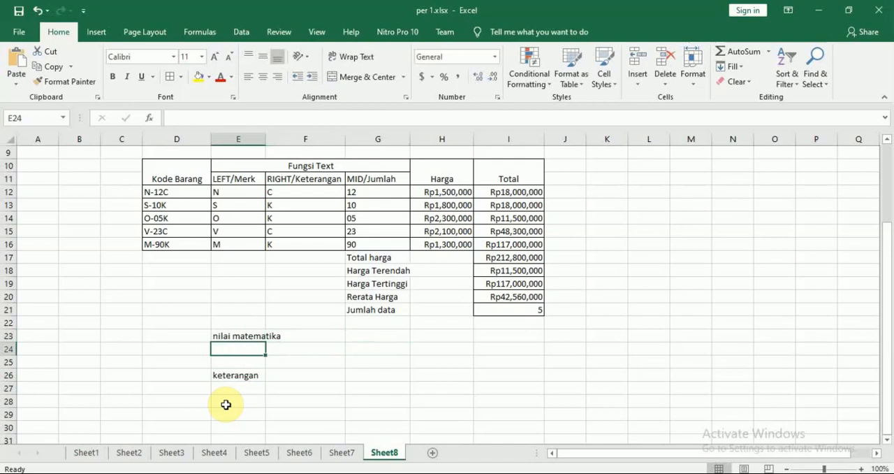
pyautogui.write('80')
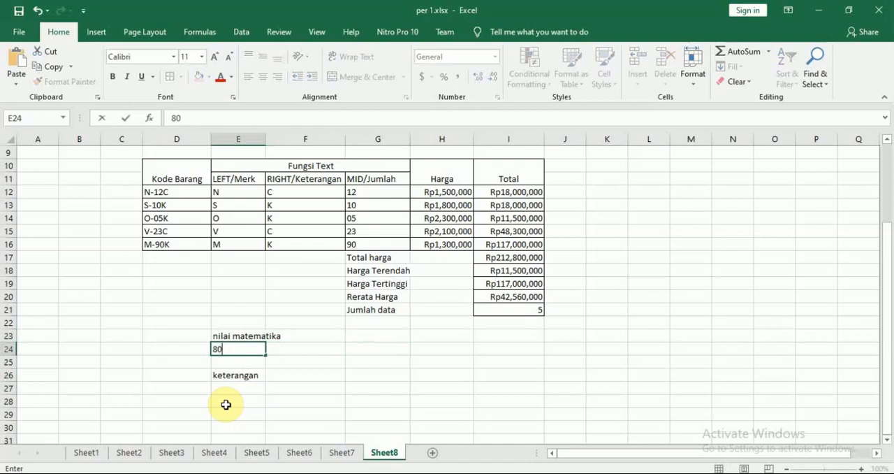
pyautogui.press('Return')
# Start an IF formula in E27 under "keterangan" with the logical test E24>=80
pyautogui.press('Down')
pyautogui.press('Down')
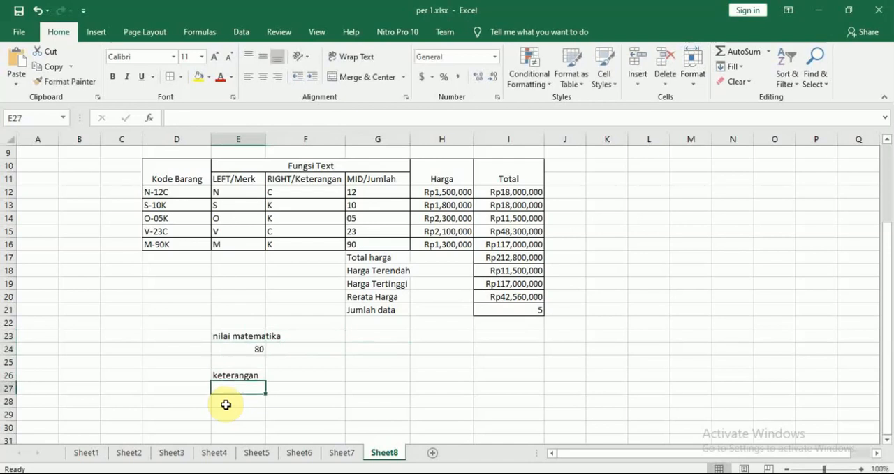
pyautogui.write('=if')
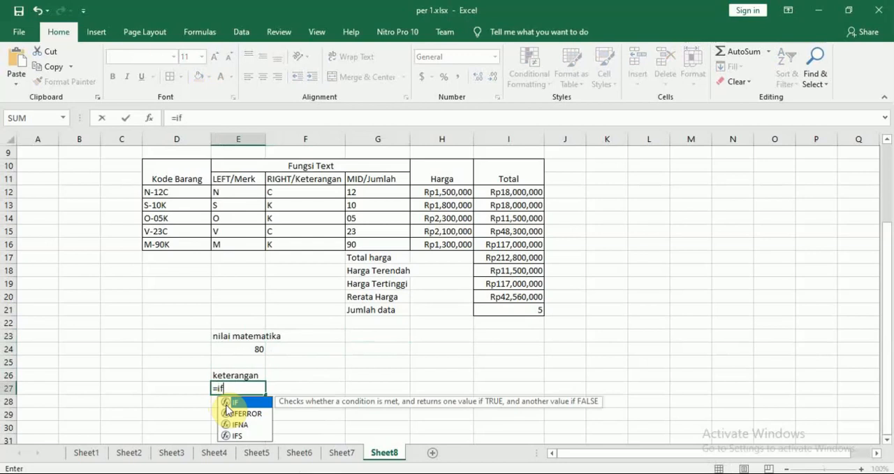
pyautogui.press('Tab')
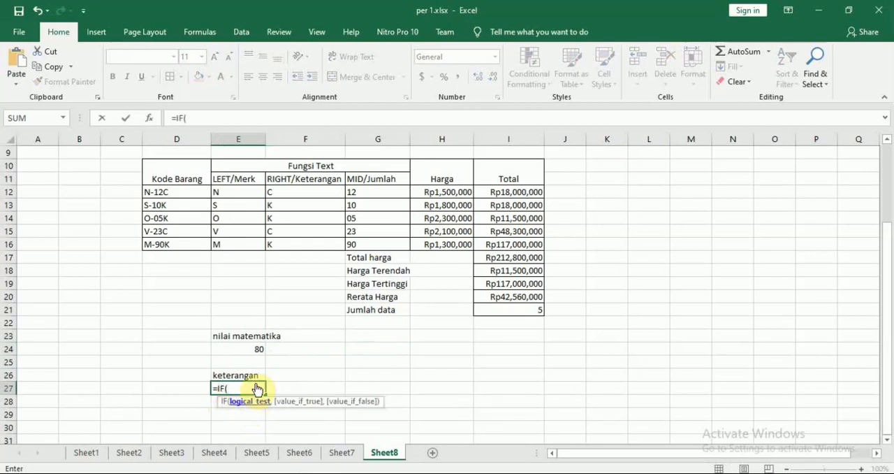
pyautogui.click(250, 349)
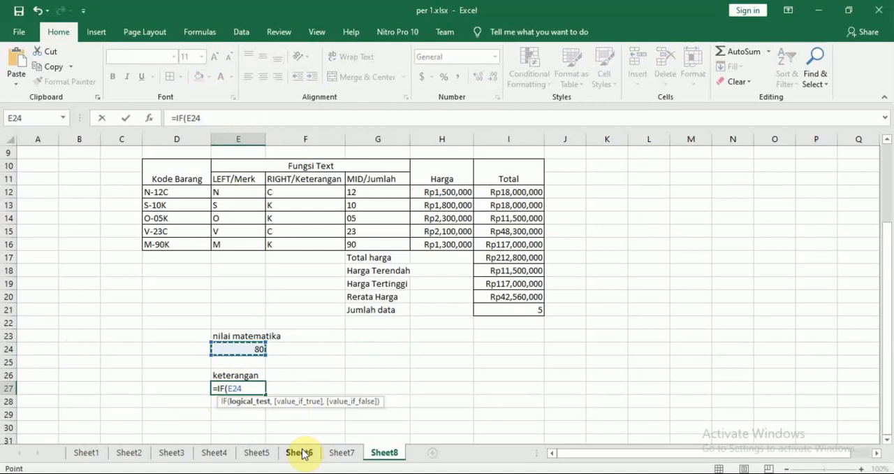
pyautogui.write('>=80')
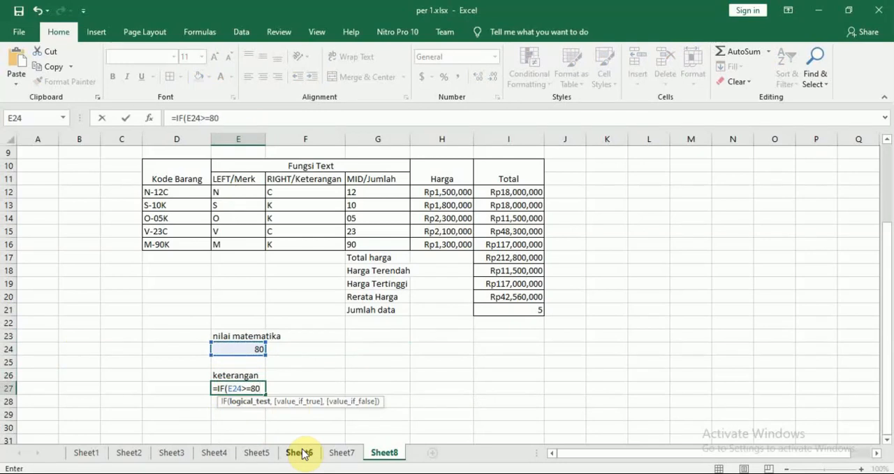
pyautogui.write(',')
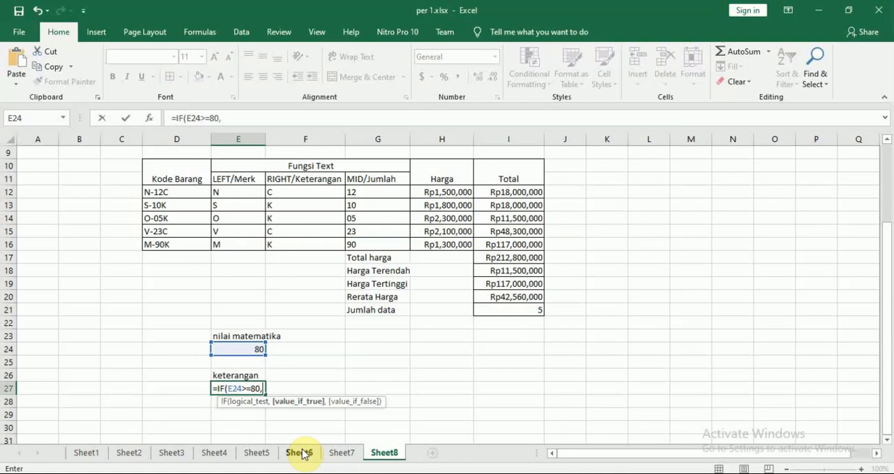
pyautogui.press('BackSpace')
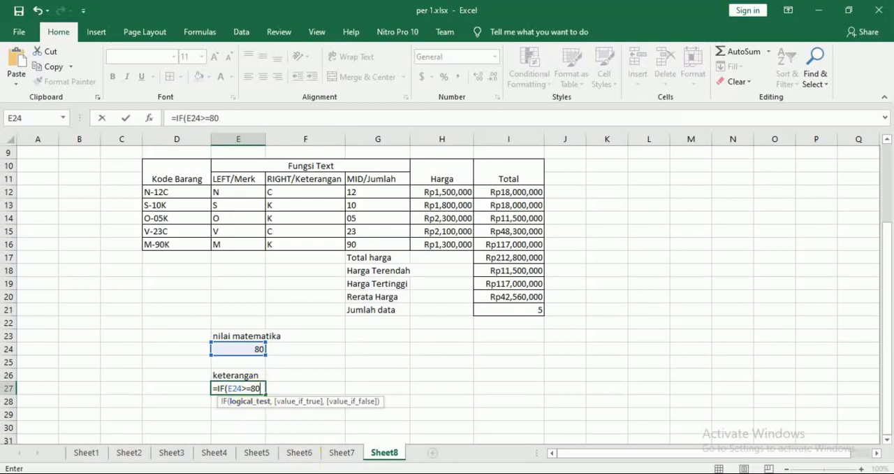
pyautogui.write(',')
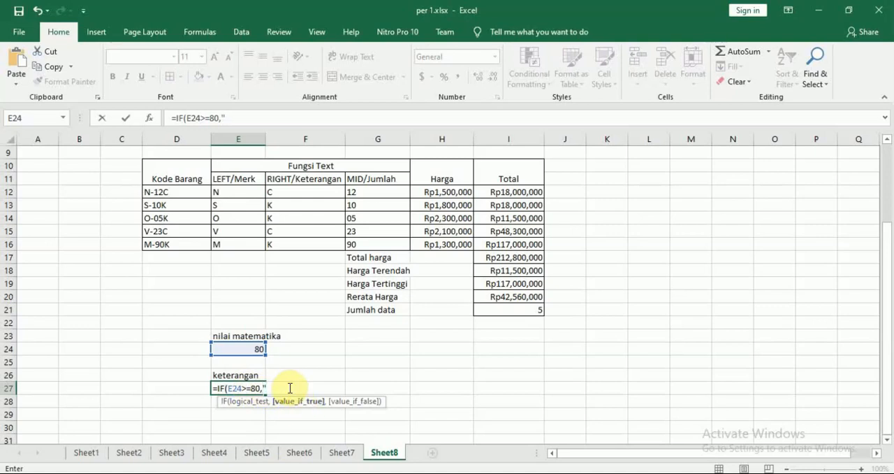
# Add "LULUS" in double quotes as the IF formula's value if true
pyautogui.write('"LULUS"')
pyautogui.press('BackSpace')
pyautogui.press('BackSpace')
pyautogui.press('BackSpace')
pyautogui.press('BackSpace')
pyautogui.press('BackSpace')
pyautogui.press('BackSpace')
pyautogui.press('BackSpace')
pyautogui.write('"')
pyautogui.press('BackSpace')
pyautogui.write("''")
pyautogui.write('LULUS')
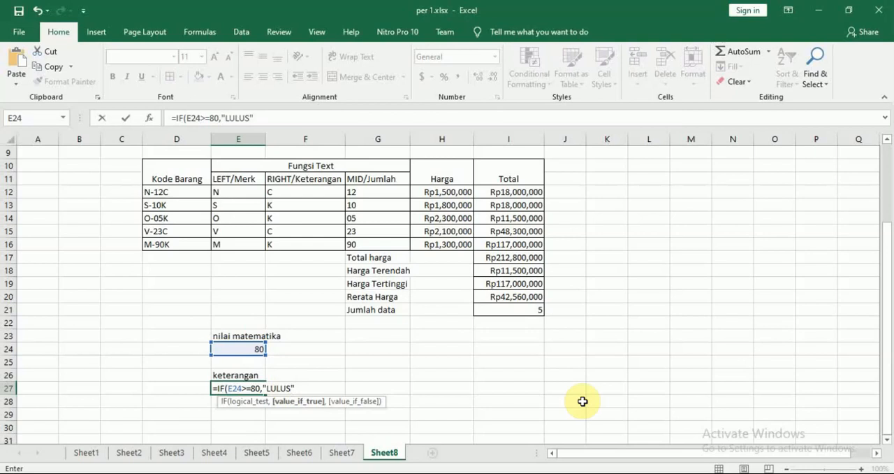
pyautogui.write('"')
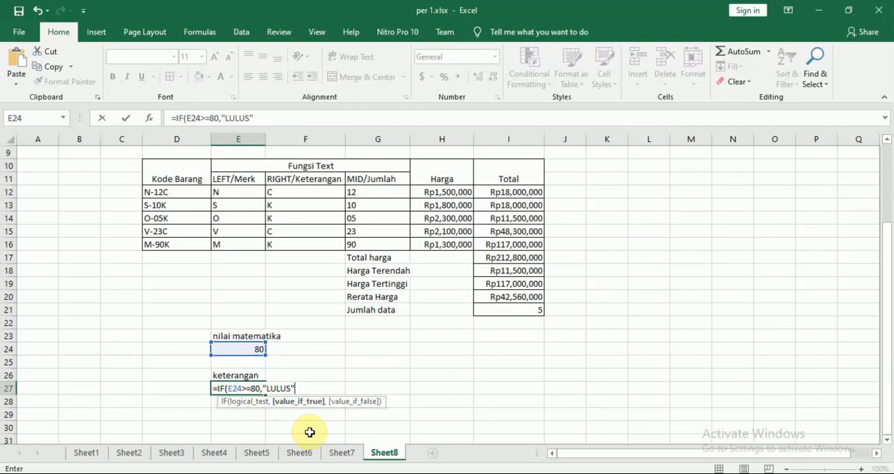
# Add "GAGAL" as the value if false and complete the formula =IF(E24>=80,"LULUS","GAGAL") in E27
pyautogui.write(',')
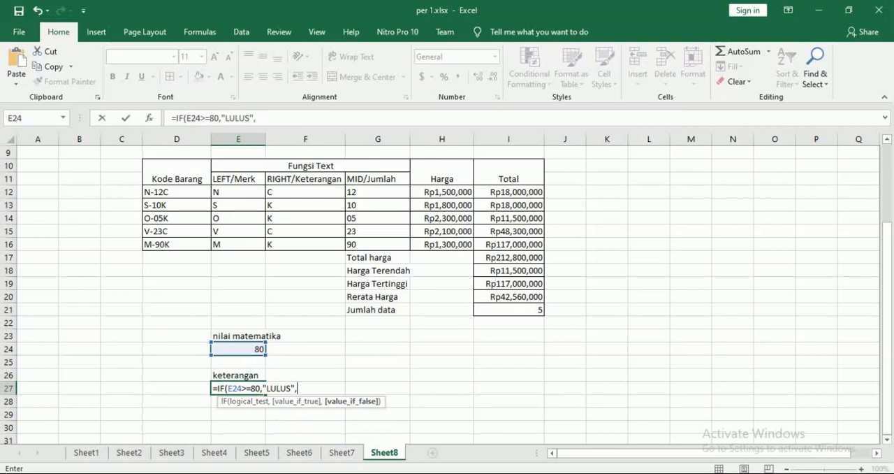
pyautogui.write('"GAGAL')
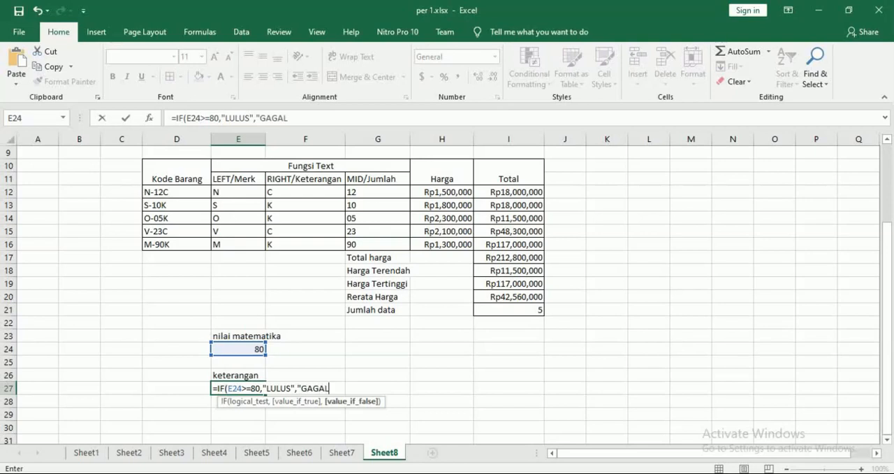
pyautogui.write('"')
pyautogui.write(')')
pyautogui.press('Return')
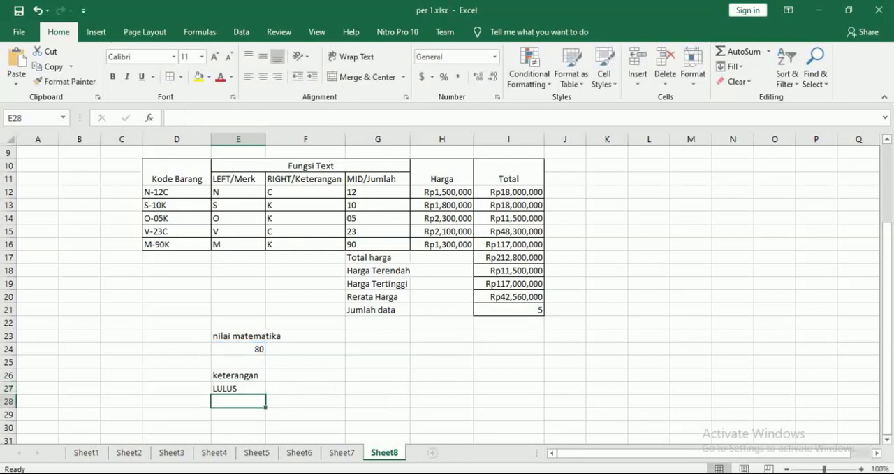
# Change the grade in E24 under "nilai matematika" to 79 to test the IF formula
pyautogui.press('Up')
pyautogui.press('Up')
pyautogui.press('Up')
pyautogui.press('Up')
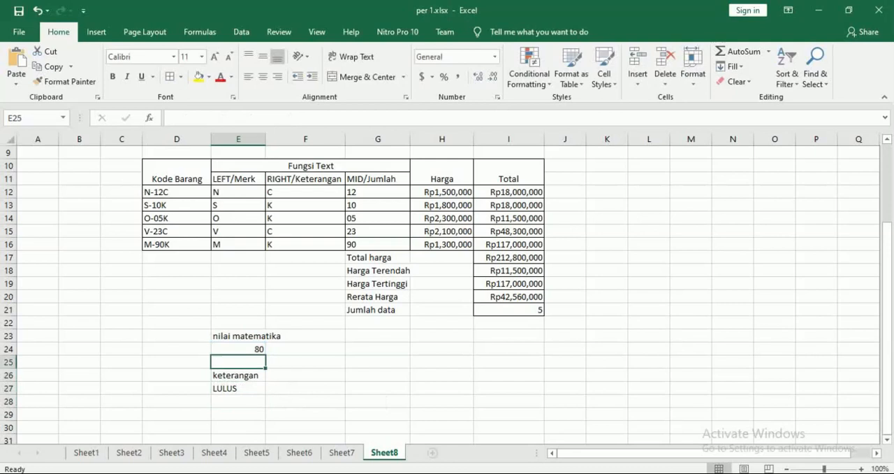
pyautogui.press('Down')
pyautogui.press('Down')
pyautogui.press('Up')
pyautogui.press('Up')
pyautogui.press('Up')
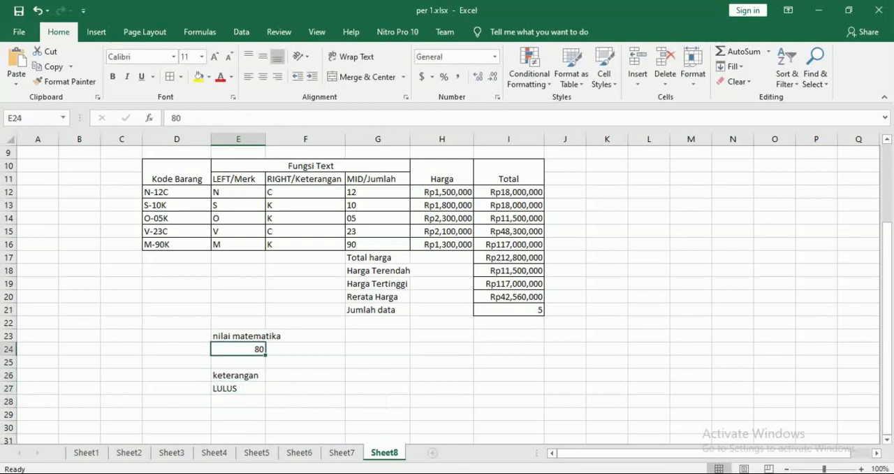
pyautogui.press('BackSpace')
pyautogui.write('79')
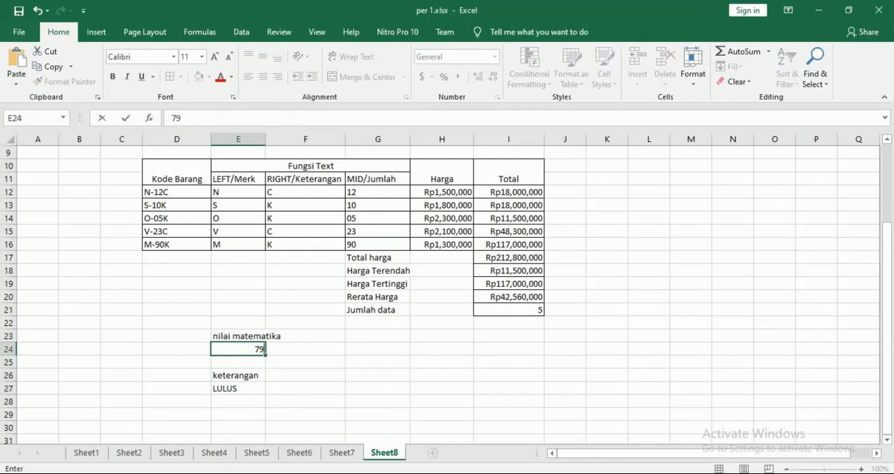
pyautogui.press('Return')
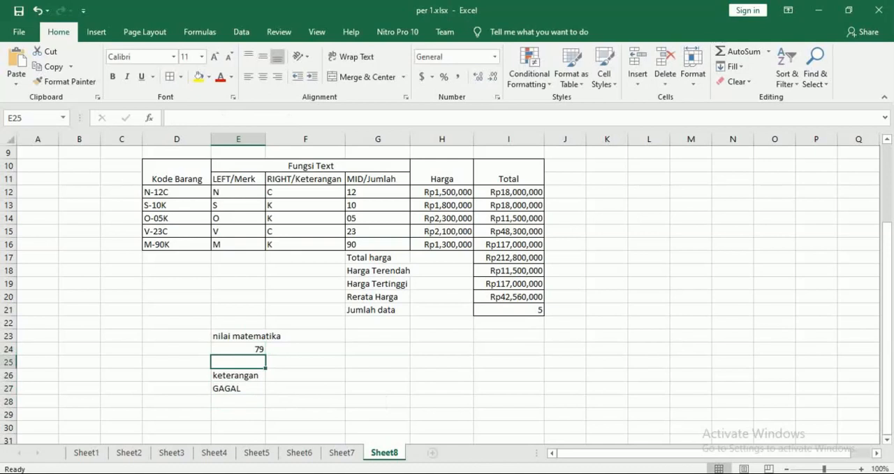
# Test the IF formula with two more grades in E24, first 87 and finally 50
pyautogui.press('Down')
pyautogui.press('Up')
pyautogui.press('Up')
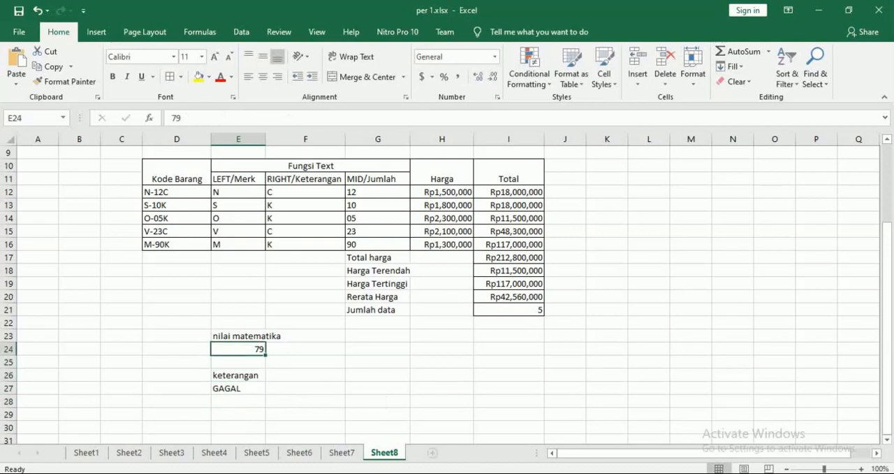
pyautogui.write('87')
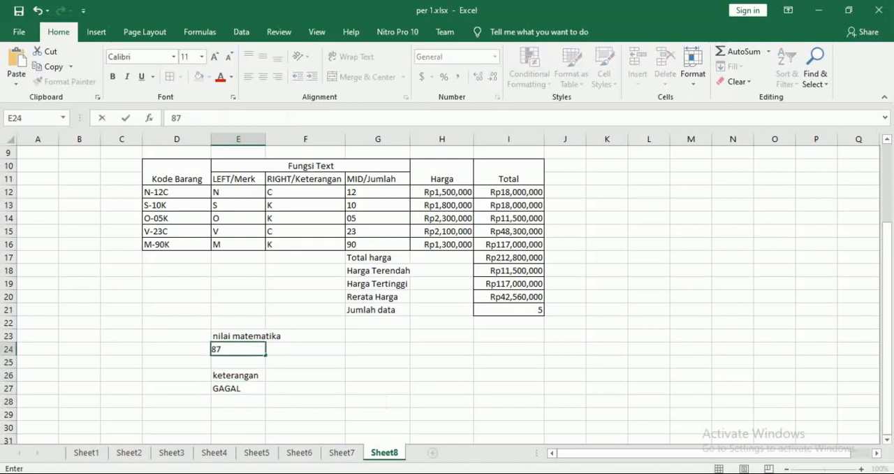
pyautogui.press('Return')
pyautogui.press('Up')
pyautogui.write('50')
pyautogui.press('Return')
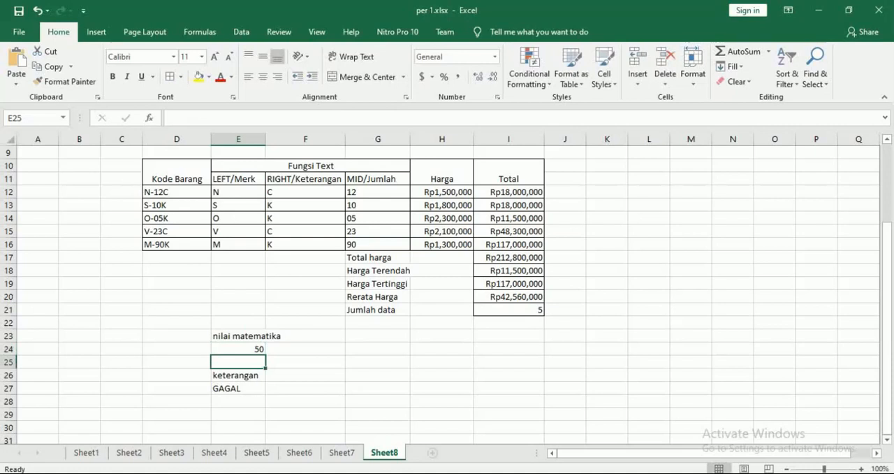
# Clear the whole "nilai matematika" and "keterangan" example from E23:E27
pyautogui.press('Up')
pyautogui.press('Up')
pyautogui.hotkey('shift', 'Down')
pyautogui.hotkey('shift', 'Down')
pyautogui.hotkey('shift', 'Down')
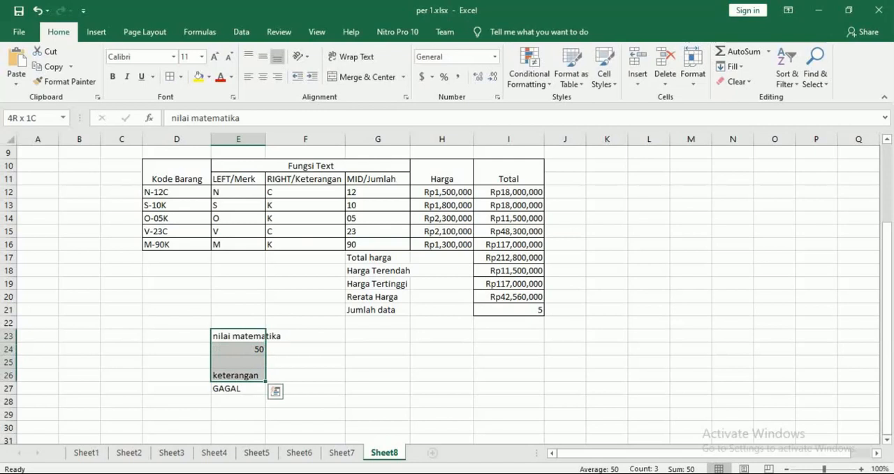
pyautogui.hotkey('shift', 'Down')
pyautogui.press('Delete')
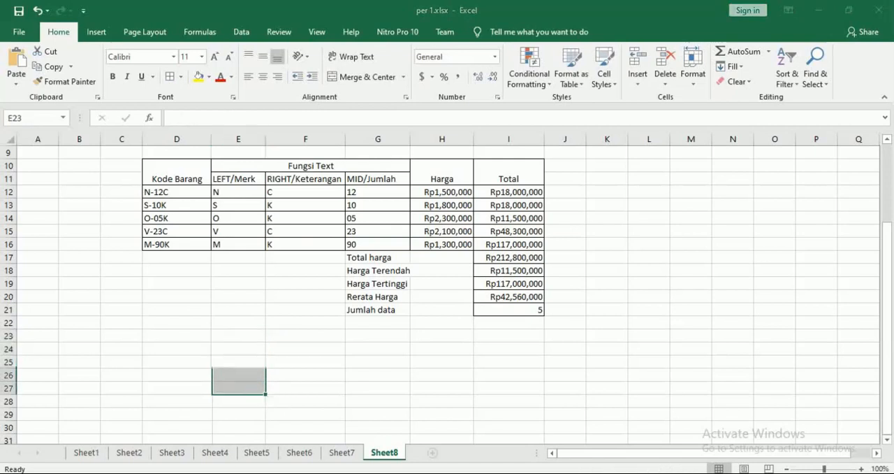
# Switch to the Modul 7 PDF in Nitro Pro and read the next case's table layout and its rules on page 9
pyautogui.hotkey('alt', 'Tab')
pyautogui.scroll(-4, 450, 280)
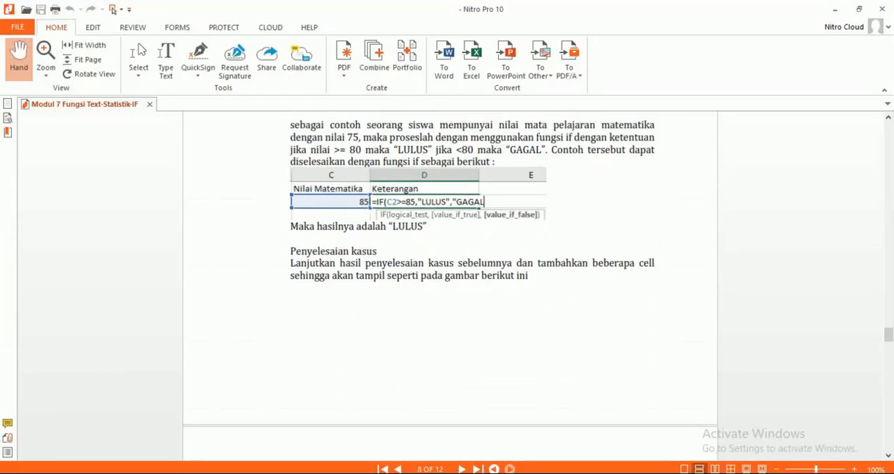
pyautogui.scroll(-15, 450, 279)
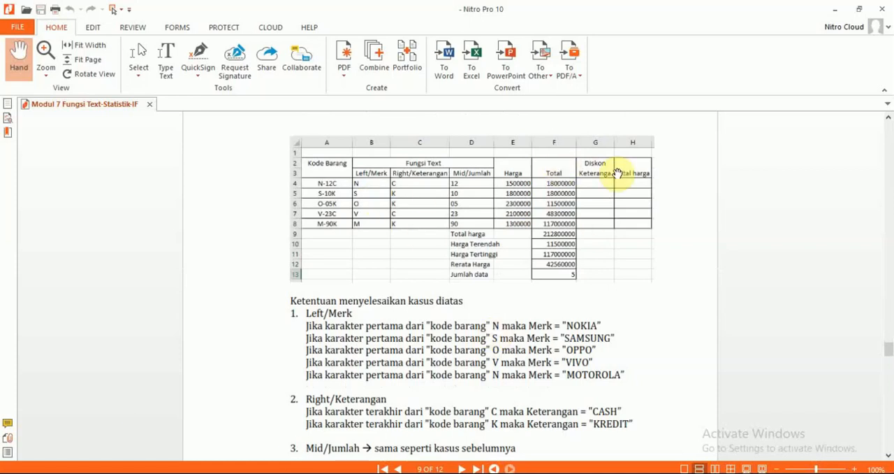
# Return to Excel and enter the column header "Diskon Keterangan" in J10, next to the Total column
pyautogui.hotkey('alt', 'Tab')
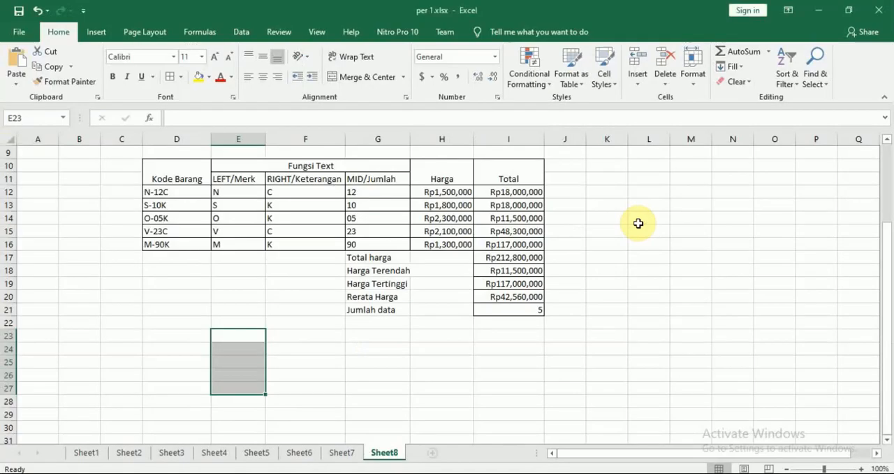
pyautogui.click(571, 165)
pyautogui.write('Disko')
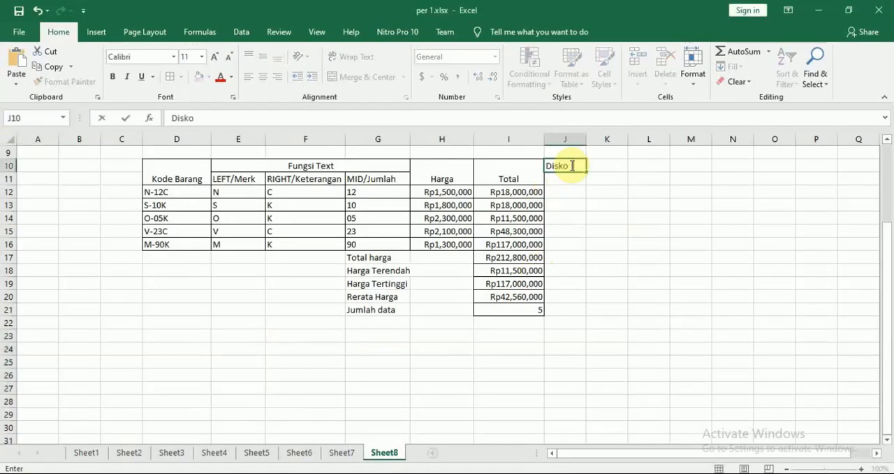
pyautogui.write('n Keterangan')
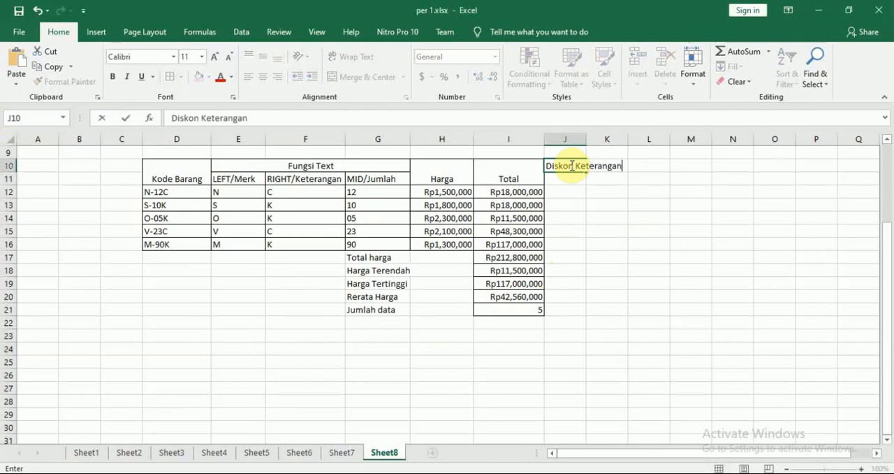
pyautogui.press('Return')
# Enter the column header "Total Harga" in K10, checking its wording against the table in the PDF
pyautogui.press('Right')
pyautogui.press('Up')
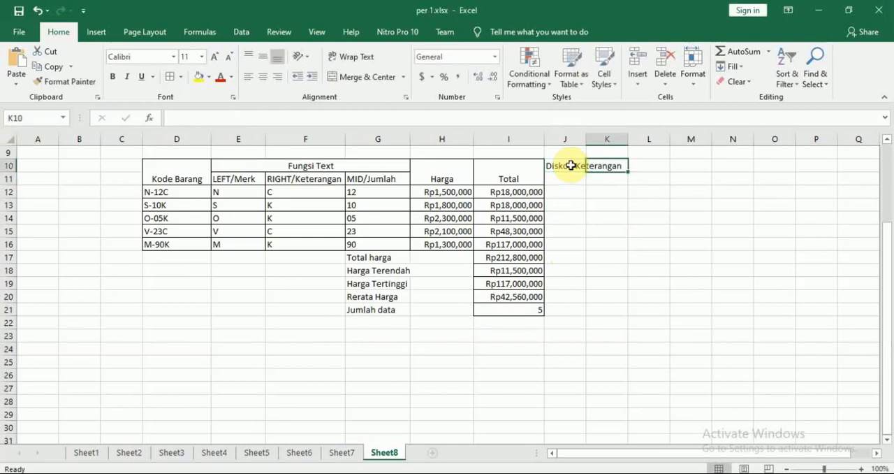
pyautogui.write('Total')
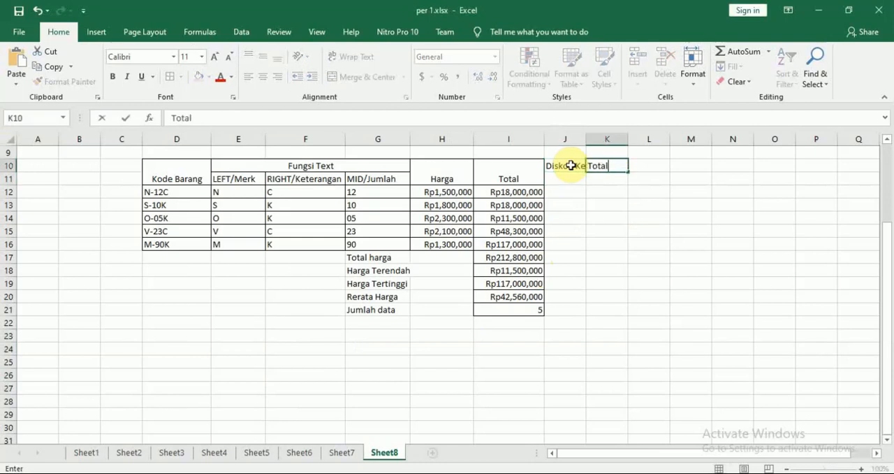
pyautogui.press('Tab')
pyautogui.press('Left')
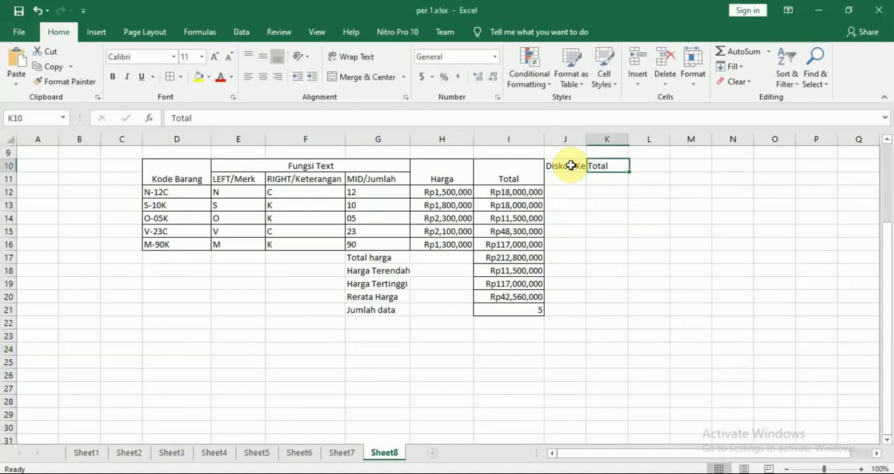
pyautogui.hotkey('alt', 'Tab')
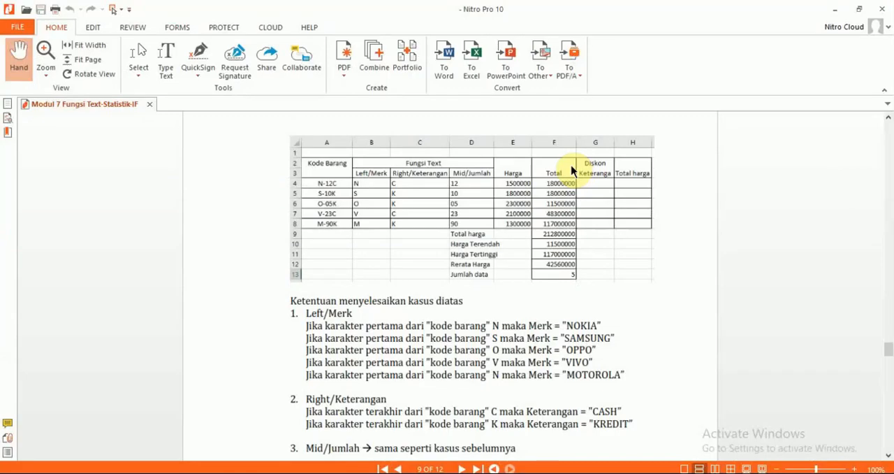
pyautogui.hotkey('alt', 'Tab')
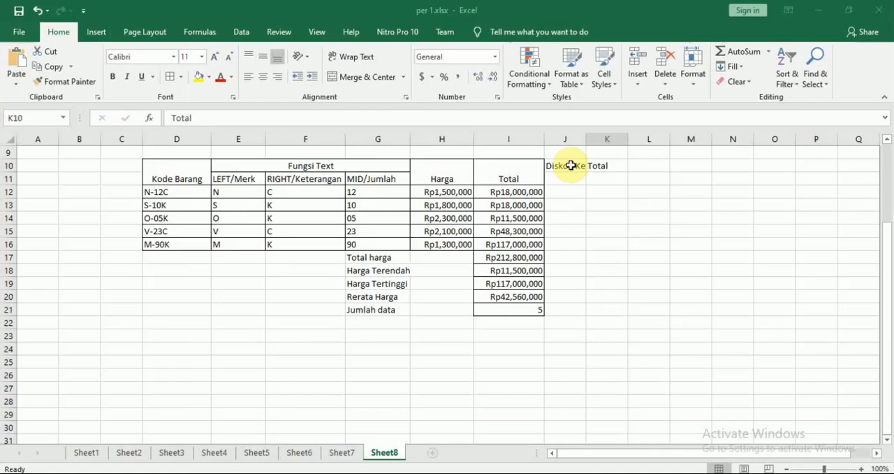
pyautogui.write('Total Har')
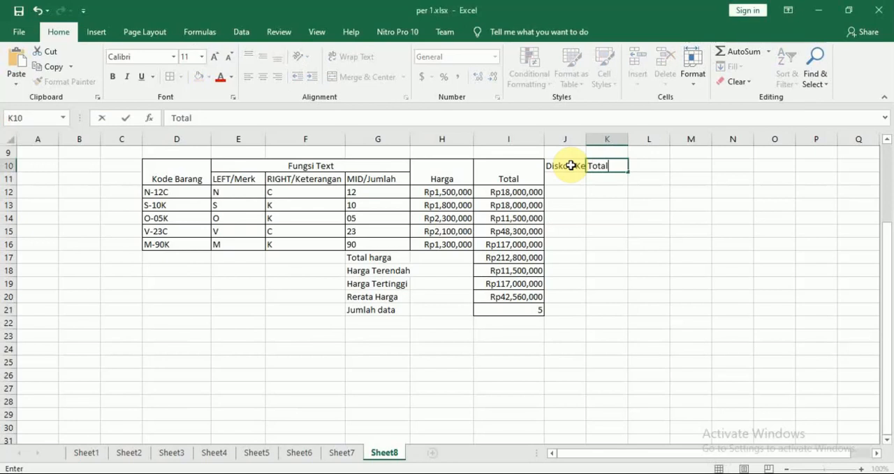
pyautogui.write('ga')
pyautogui.press('Return')
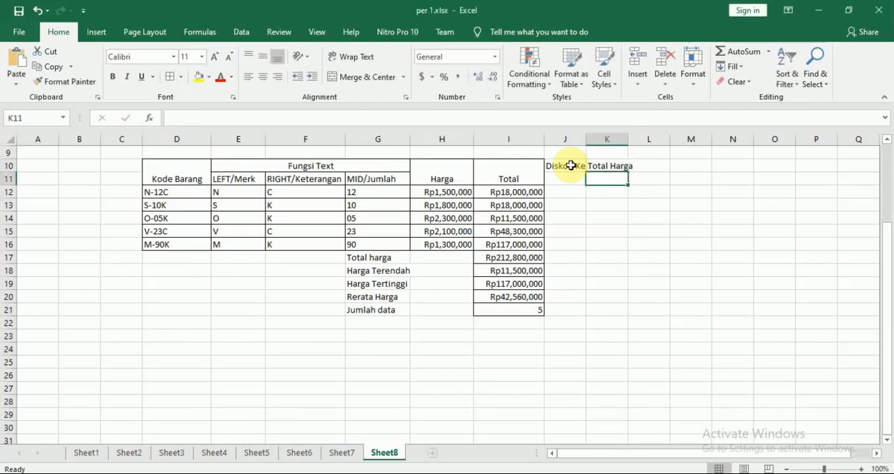
# Merge and center J10:J11 for the "Diskon Keterangan" header, wrap its text, and widen column J to fit it
pyautogui.click(571, 165)
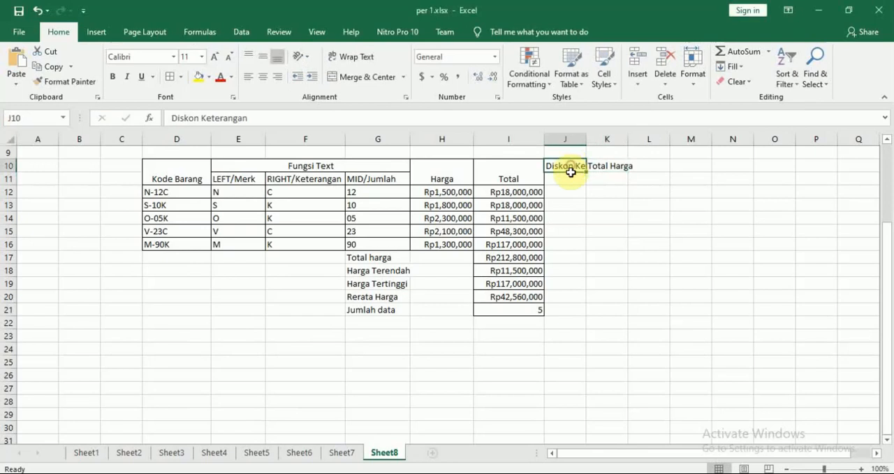
pyautogui.moveTo(572, 165); pyautogui.dragTo(571, 177)
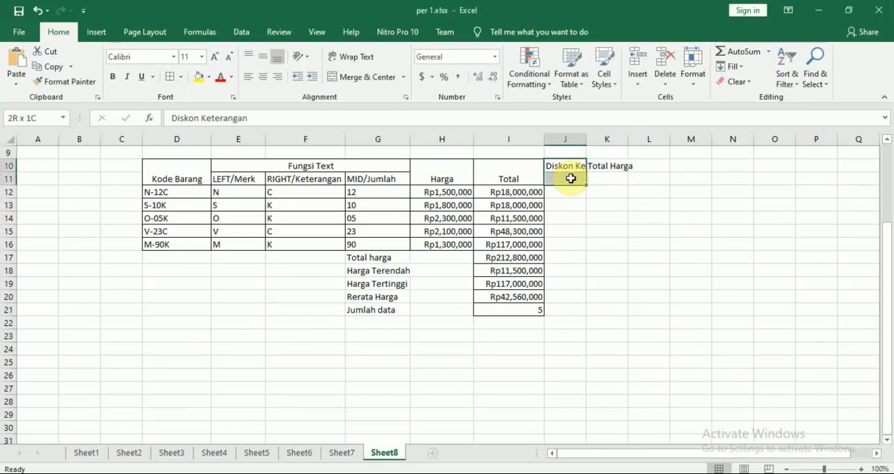
pyautogui.click(359, 77)
pyautogui.hotkey('alt', 'Tab')
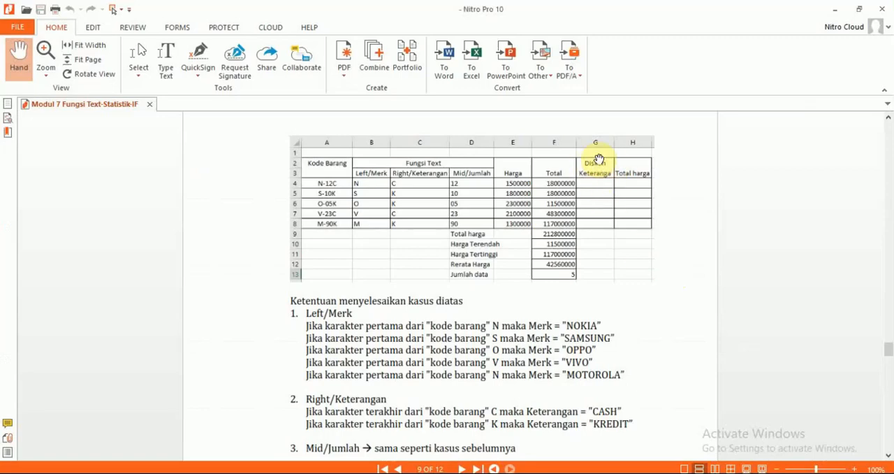
pyautogui.hotkey('alt', 'Tab')
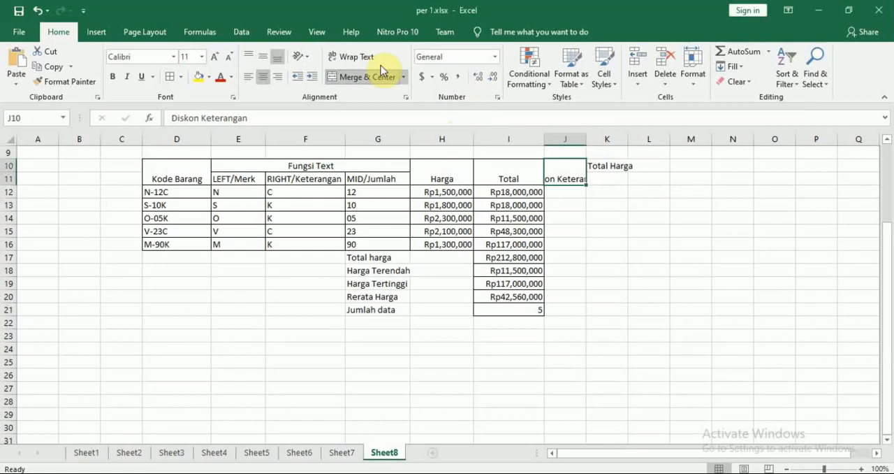
pyautogui.click(359, 57)
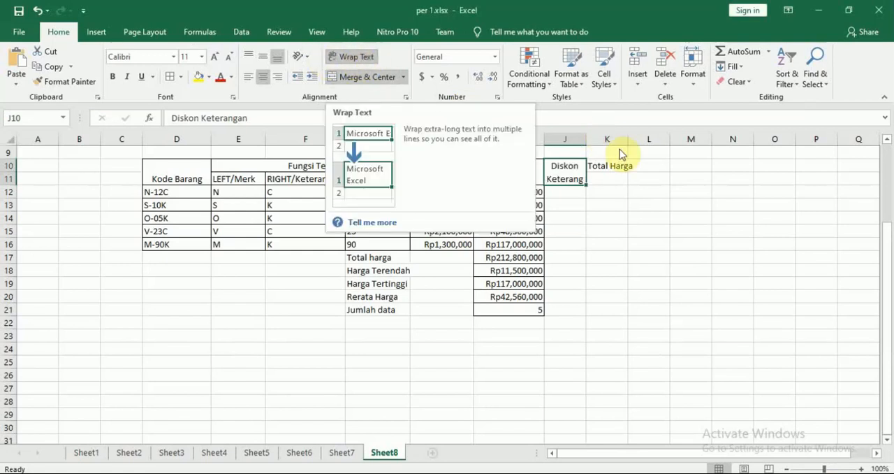
pyautogui.moveTo(587, 139); pyautogui.dragTo(599, 139)
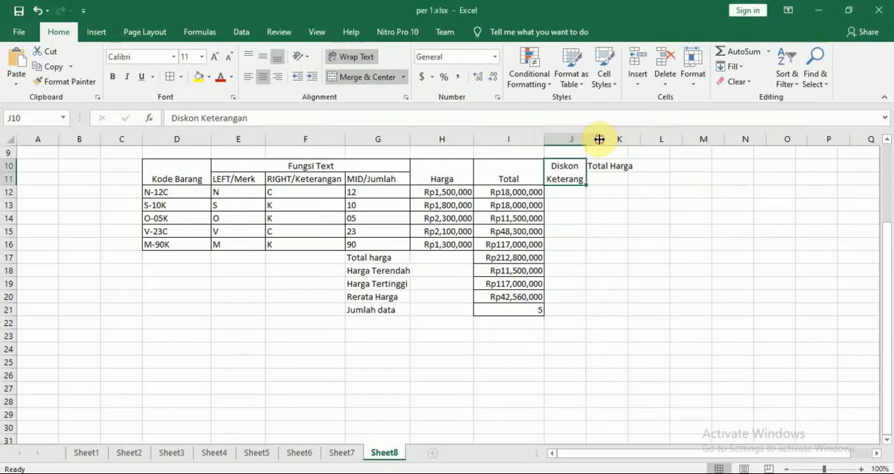
# Merge and center K10:K11 for the "Total Harga" header, and widen columns K and J slightly beyond their headers
pyautogui.click(629, 168)
pyautogui.moveTo(623, 168); pyautogui.dragTo(621, 179)
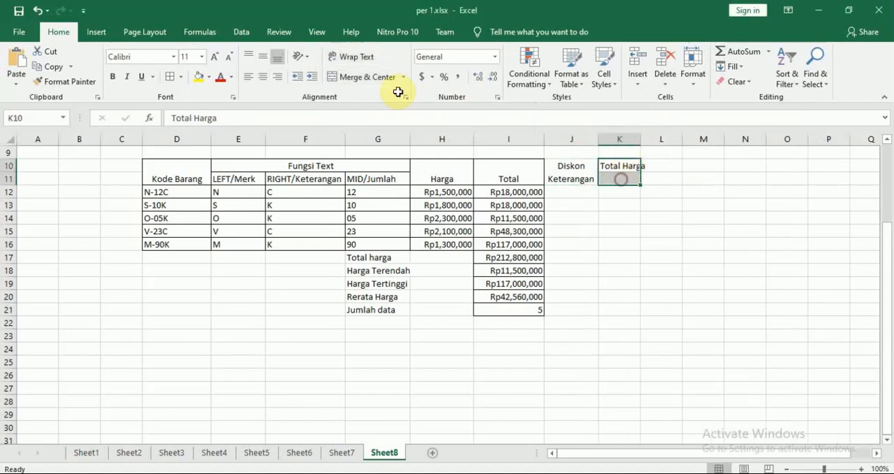
pyautogui.click(353, 79)
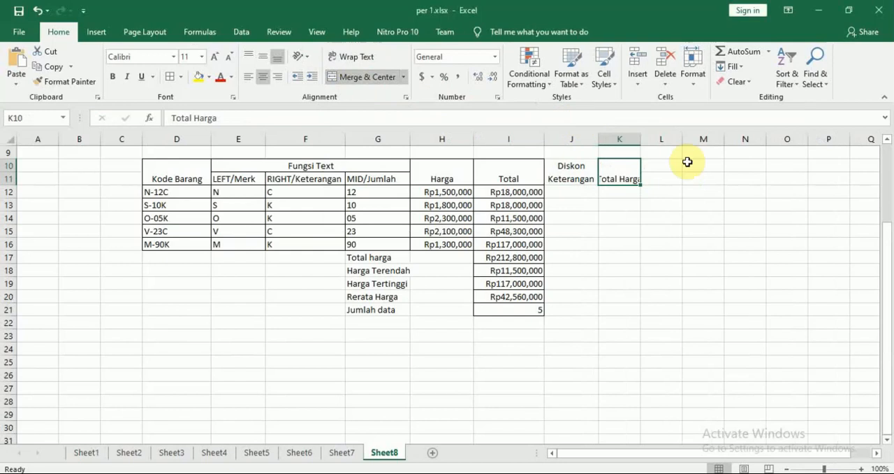
pyautogui.moveTo(639, 135); pyautogui.dragTo(661, 134)
pyautogui.moveTo(601, 138); pyautogui.dragTo(608, 137)
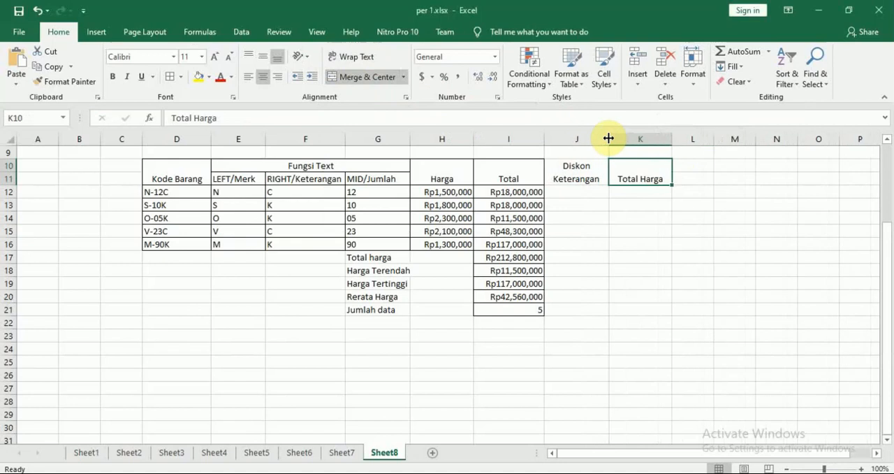
pyautogui.moveTo(672, 140); pyautogui.dragTo(680, 140)
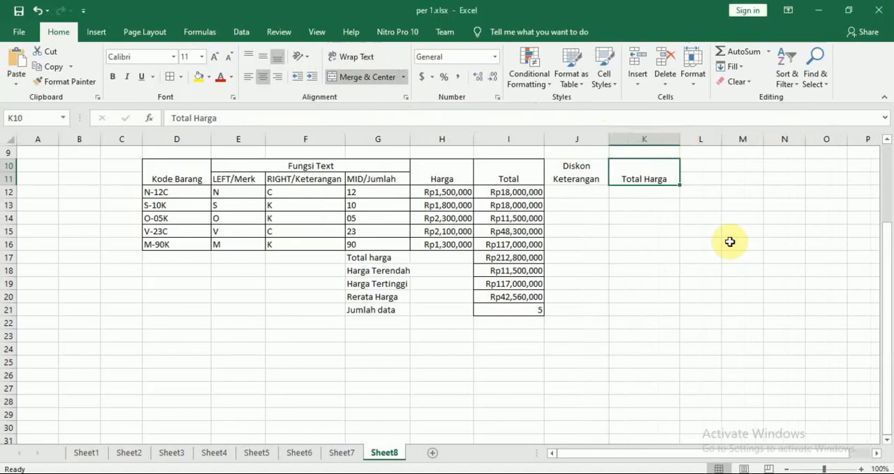
pyautogui.click(732, 240)
# Switch to the Modul 7 PDF in Nitro Pro and read the case's rules for Merk, Keterangan, Diskon Keterangan and Total harga
pyautogui.click(598, 195)
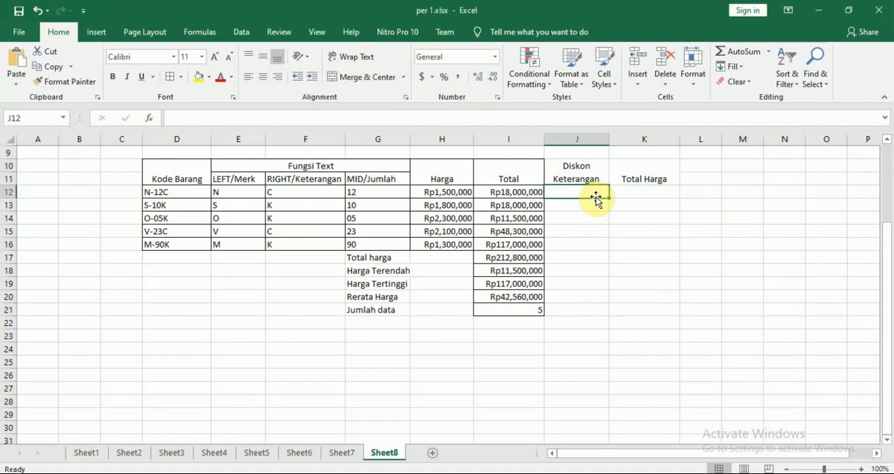
pyautogui.hotkey('alt', 'Tab')
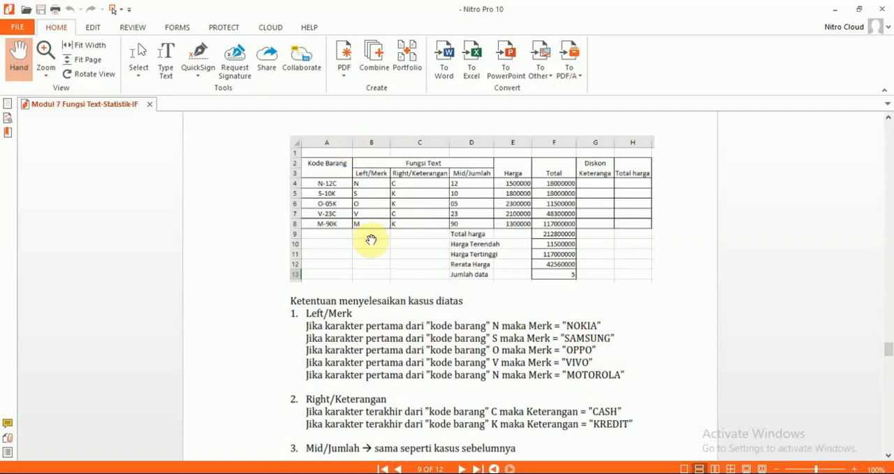
pyautogui.scroll(-10, 416, 343)
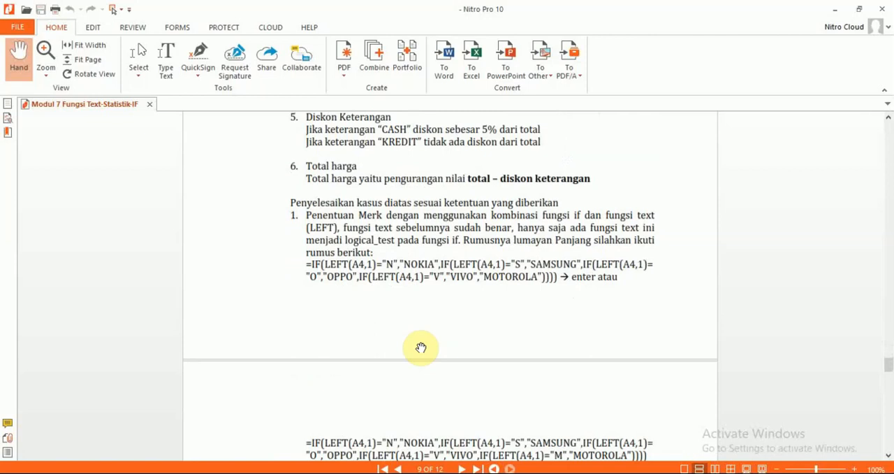
pyautogui.scroll(2, 421, 347)
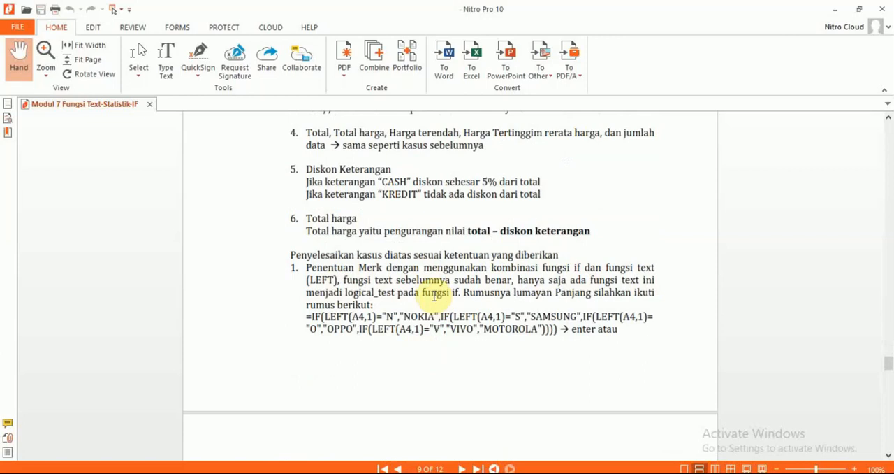
pyautogui.scroll(5, 434, 296)
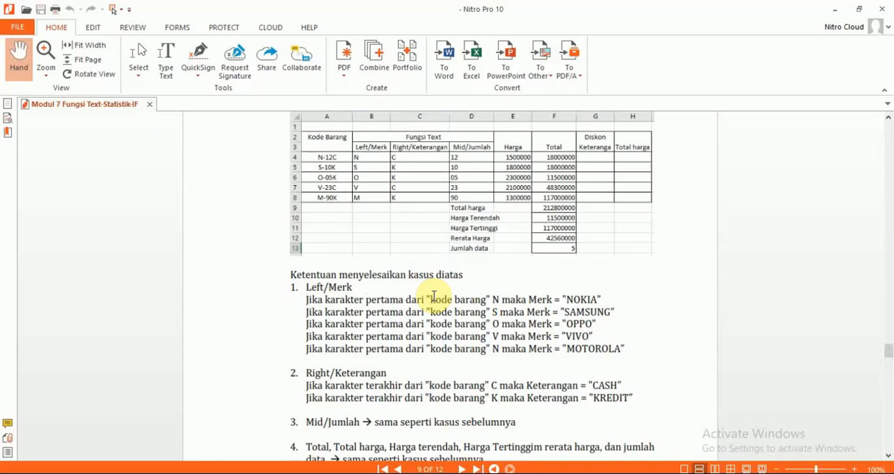
# Return to Excel and delete the existing LEFT formula from E12 in the LEFT/Merk column
pyautogui.hotkey('alt', 'Tab')
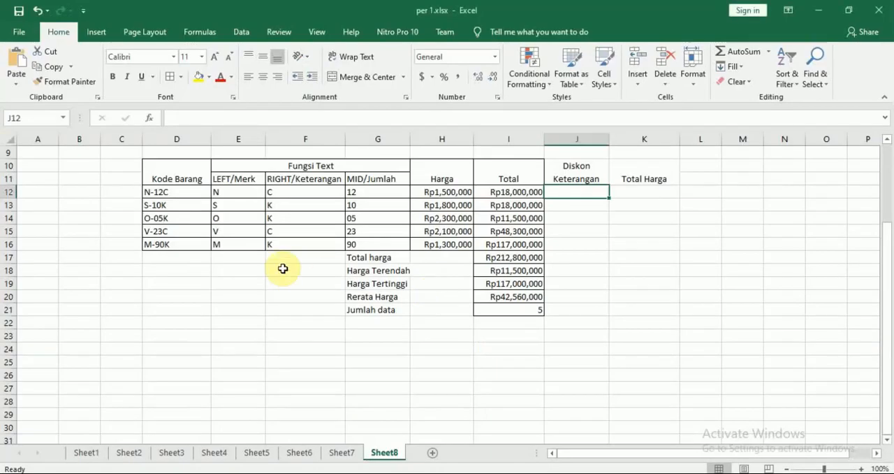
pyautogui.moveTo(284, 282); pyautogui.dragTo(274, 256)
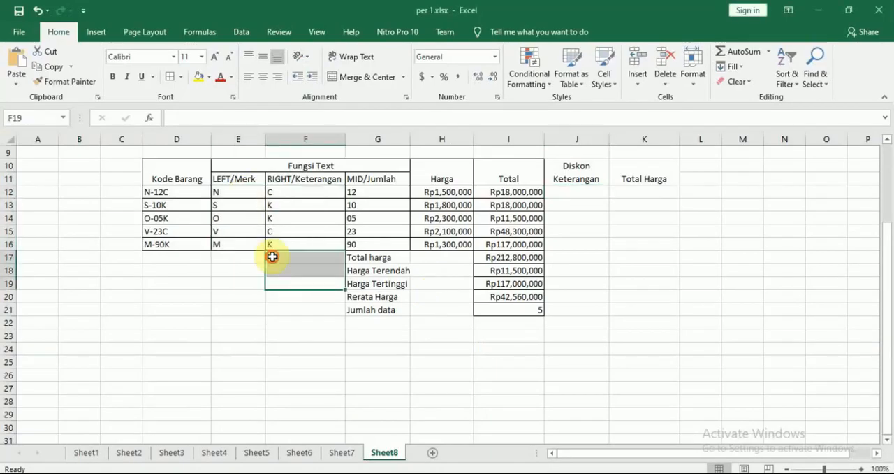
pyautogui.click(274, 256)
pyautogui.click(230, 189)
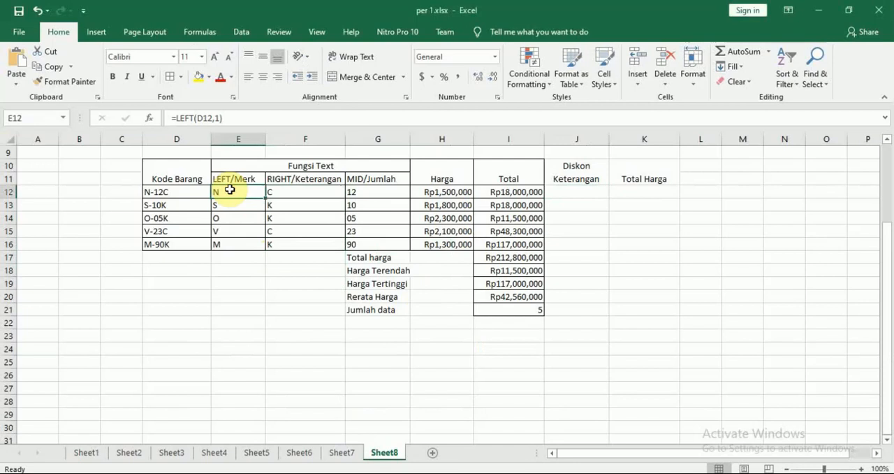
pyautogui.doubleClick(230, 189)
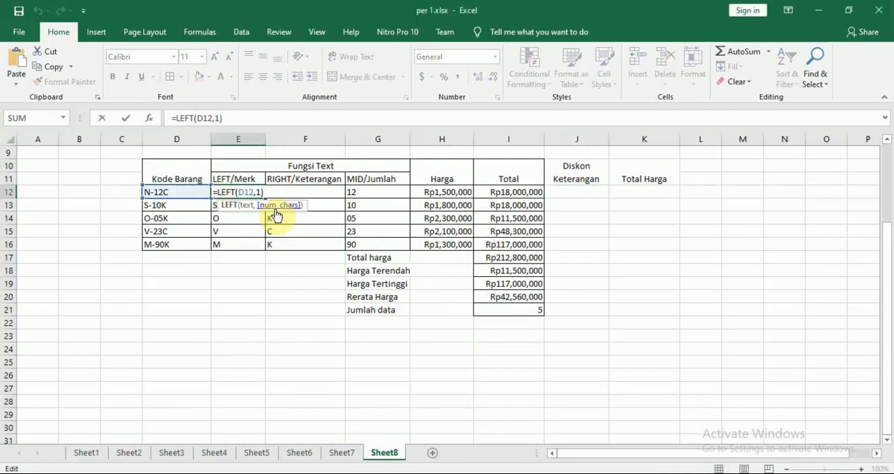
pyautogui.press('BackSpace')
pyautogui.press('BackSpace')
pyautogui.press('BackSpace')
pyautogui.press('BackSpace')
pyautogui.press('BackSpace')
pyautogui.press('BackSpace')
pyautogui.press('BackSpace')
pyautogui.press('BackSpace')
pyautogui.press('BackSpace')
pyautogui.press('BackSpace')
pyautogui.press('BackSpace')
pyautogui.press('BackSpace')
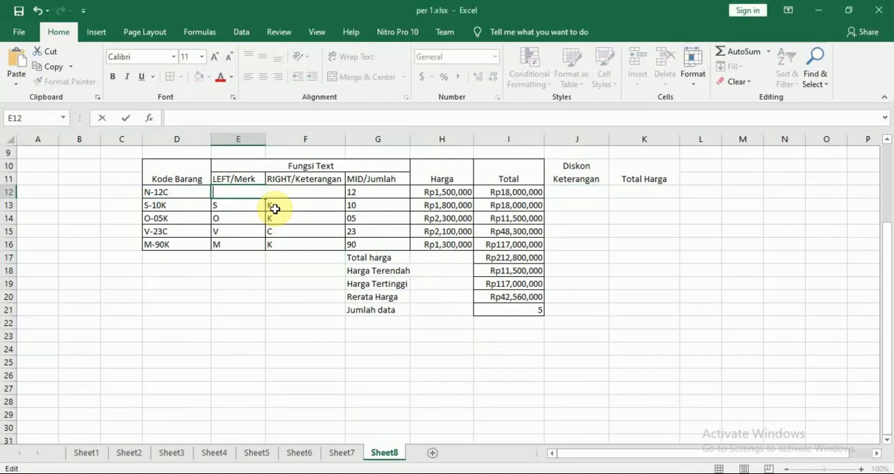
# Compare the PDF's Left/Merk rules with the Kode Barang entries in Excel, looking at which first letter maps to which brand
pyautogui.hotkey('alt', 'Tab')
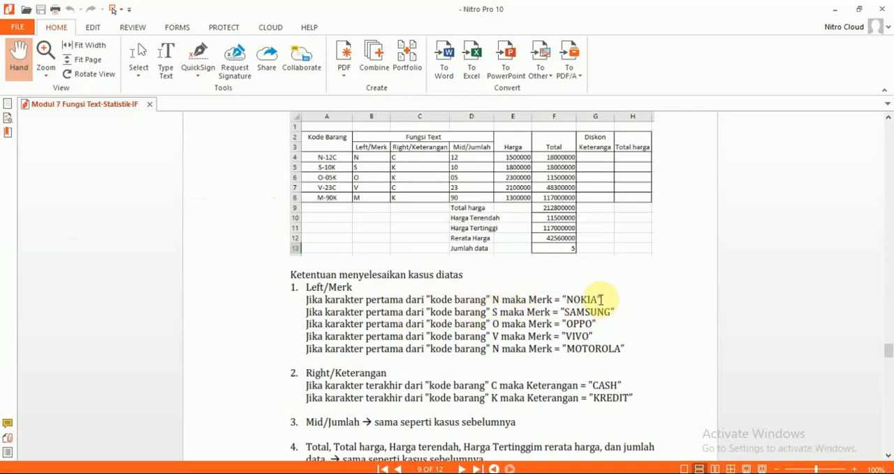
pyautogui.hotkey('alt', 'Tab')
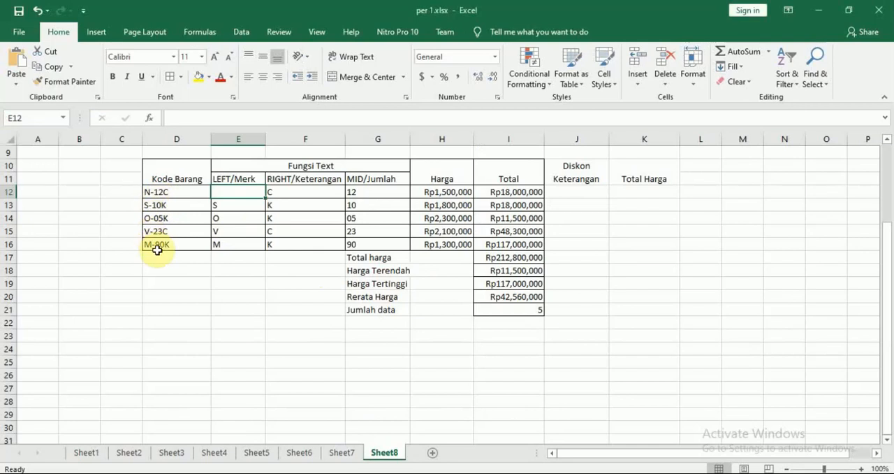
pyautogui.hotkey('alt', 'Tab')
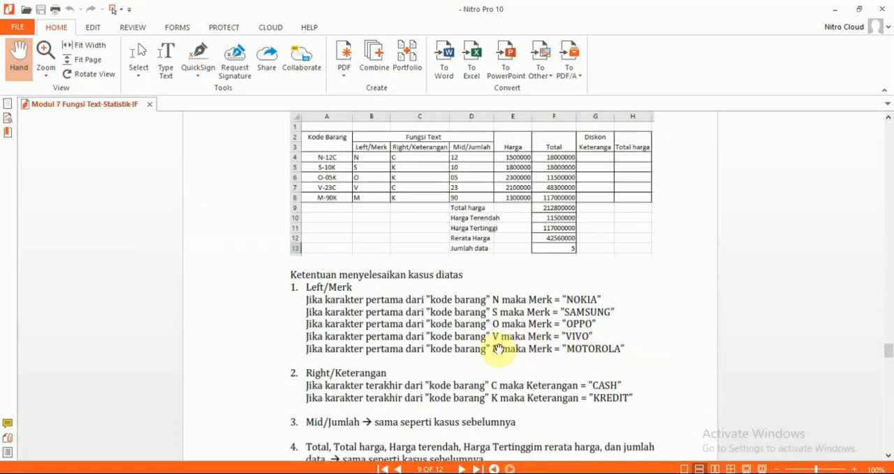
pyautogui.hotkey('alt', 'Tab')
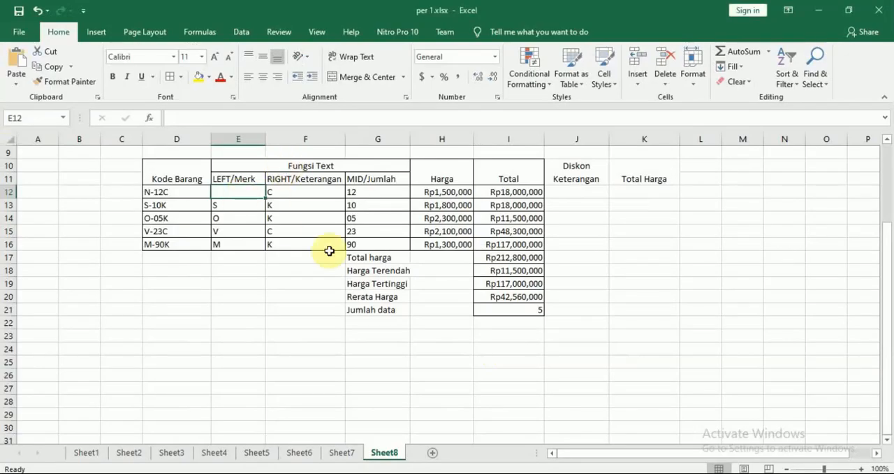
# Enter =LEFT(D12,1) in E12 to extract the first character of the Kode Barang
pyautogui.write('=')
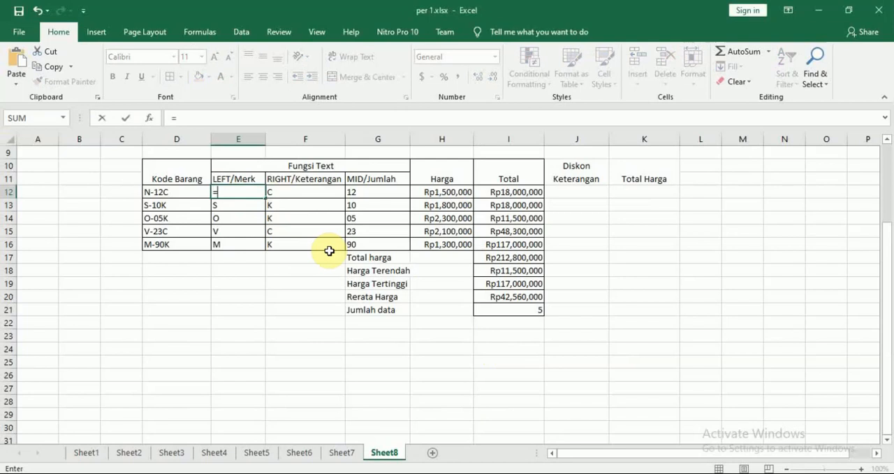
pyautogui.write('LEFT(')
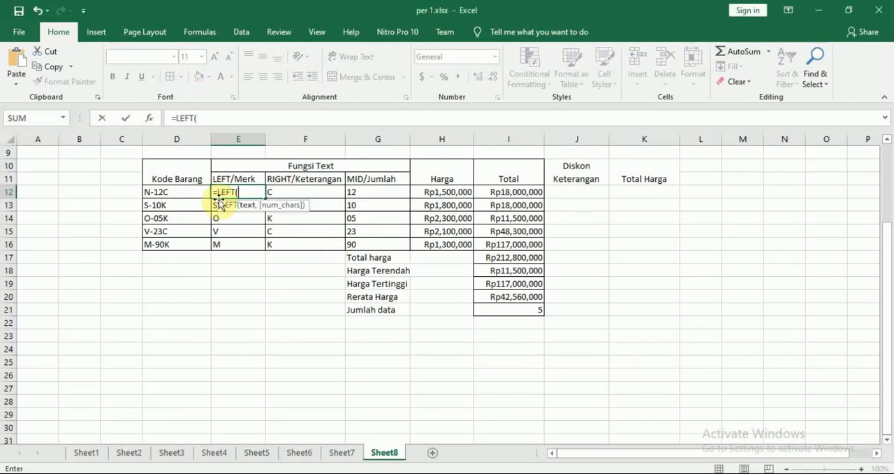
pyautogui.click(179, 193)
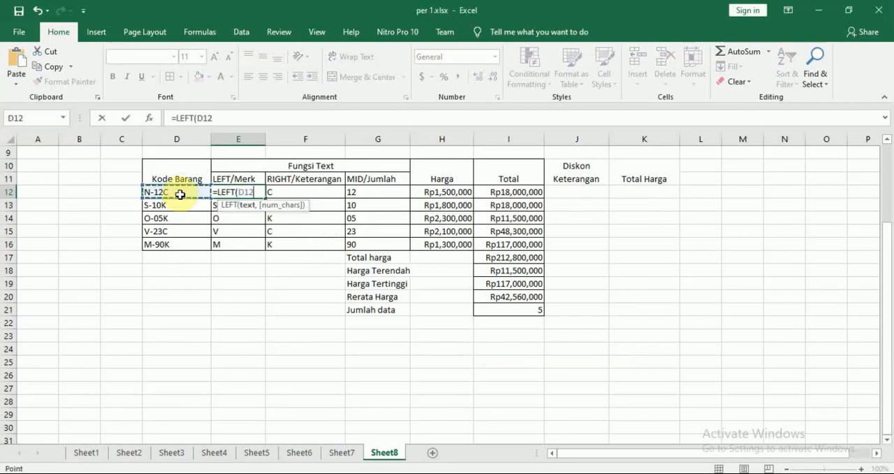
pyautogui.write(',1')
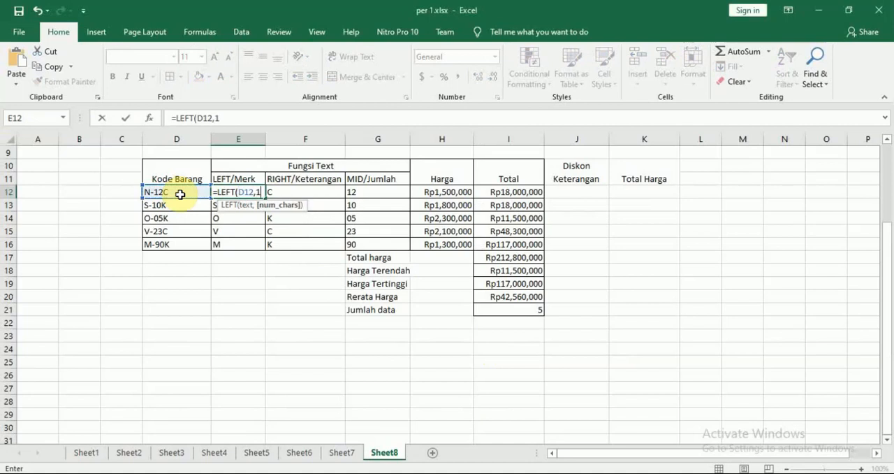
pyautogui.hotkey('ctrl', 'Return')
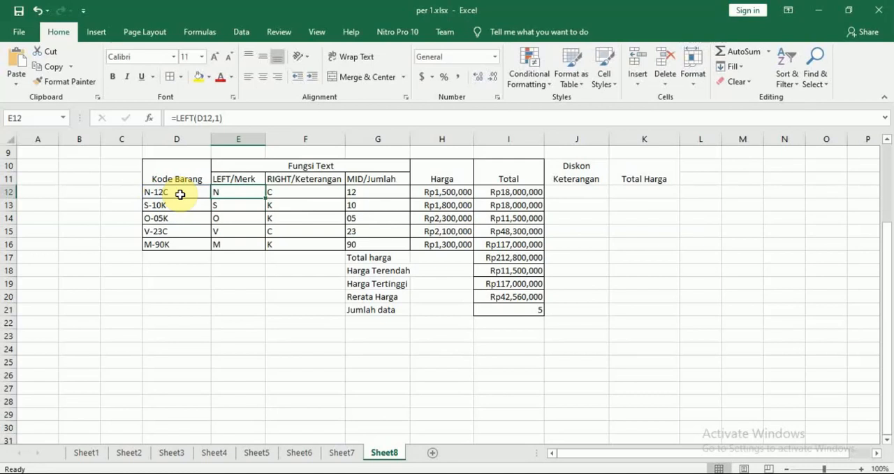
# Begin a new formula in E12 with IF and the logical test LEFT(D12,1)="N" on the Kode Barang
pyautogui.write('=')
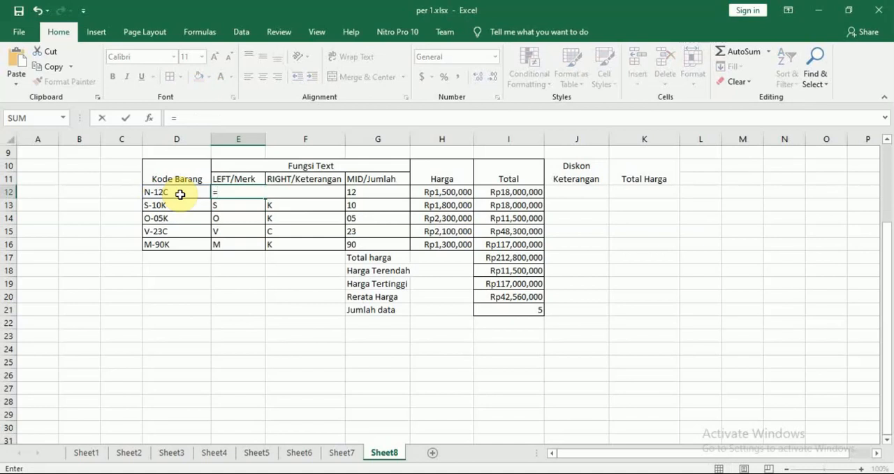
pyautogui.write('IF(')
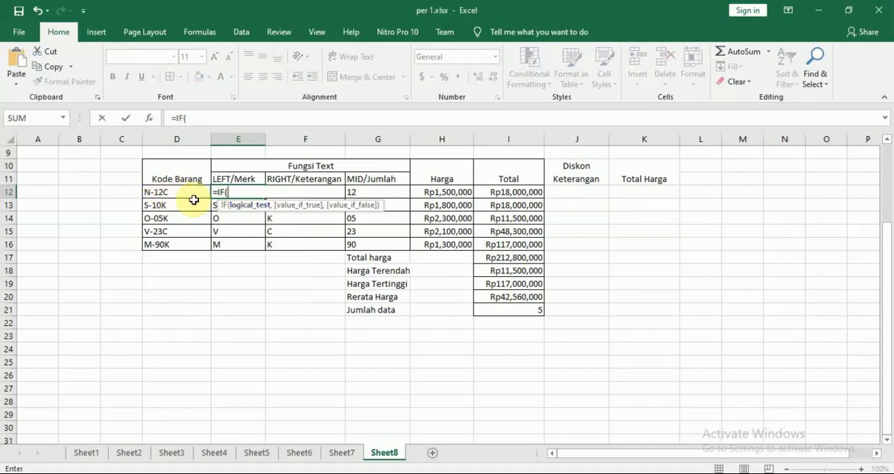
pyautogui.write('lef')
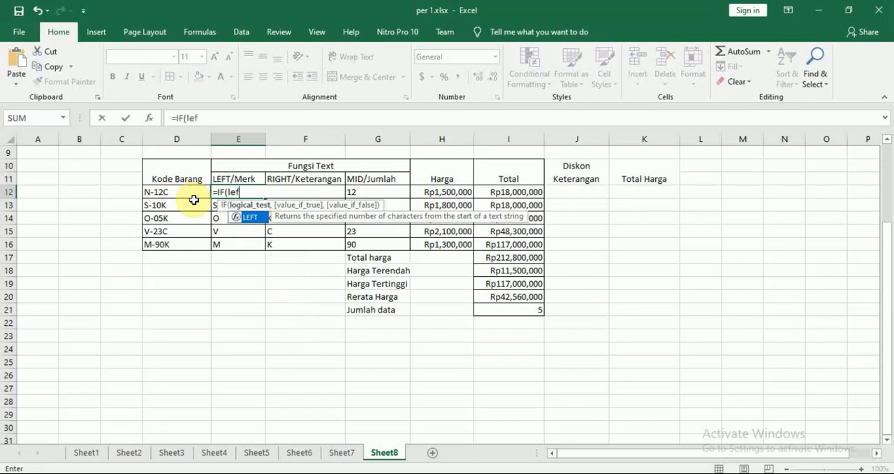
pyautogui.press('Tab')
pyautogui.click(176, 193)
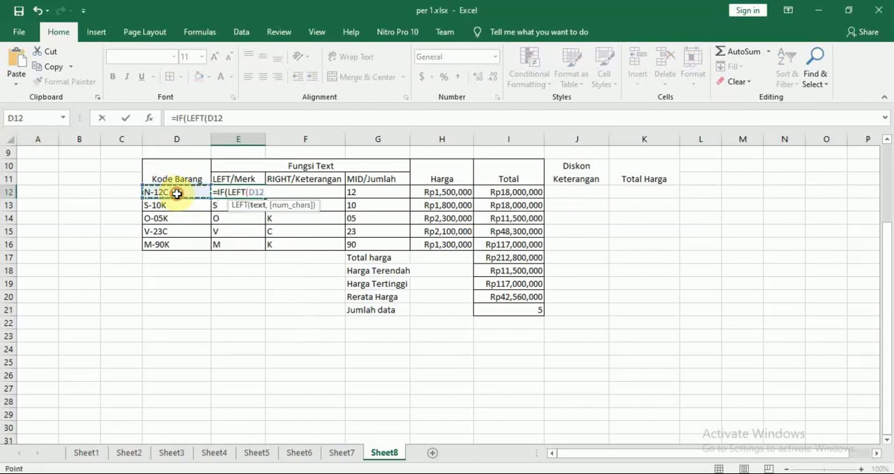
pyautogui.write(',')
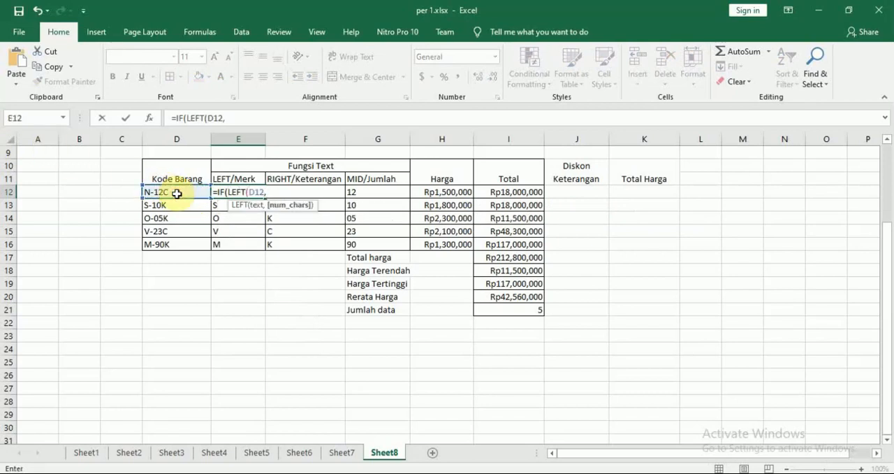
pyautogui.write('1)')
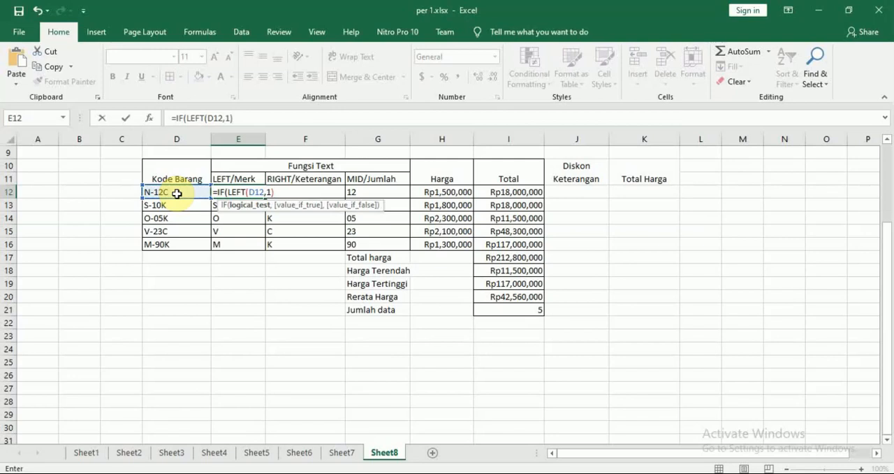
pyautogui.write('="N"')
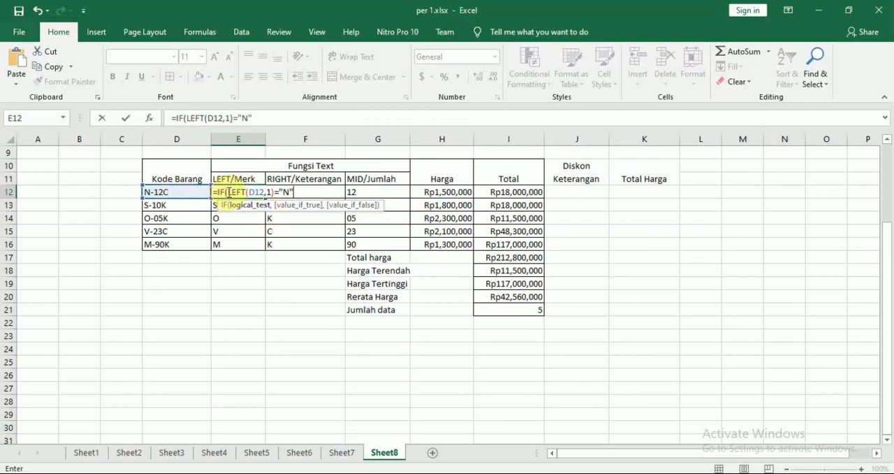
# Review the LEFT test in the E12 formula and add "NOKIA" as its value if true
pyautogui.moveTo(226, 191); pyautogui.dragTo(273, 192)
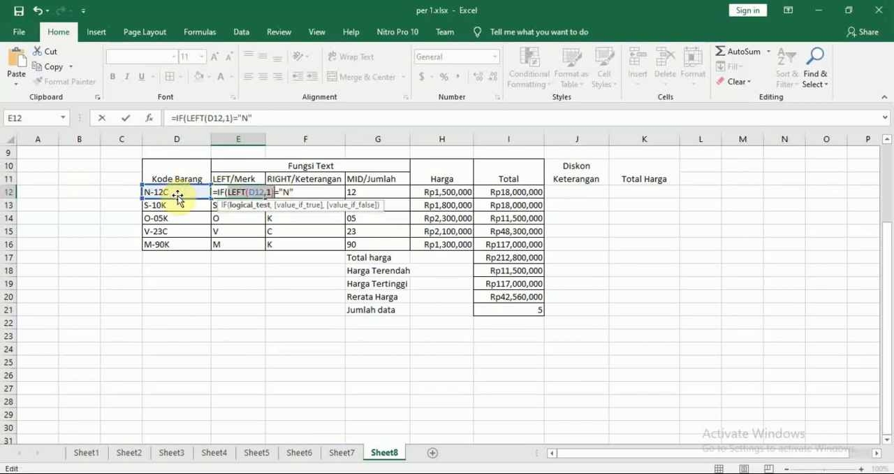
pyautogui.click(297, 192)
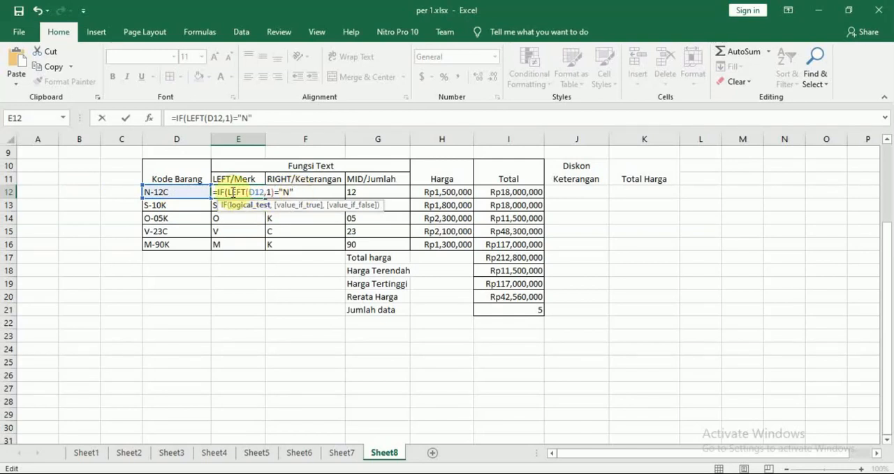
pyautogui.moveTo(227, 192); pyautogui.dragTo(274, 192)
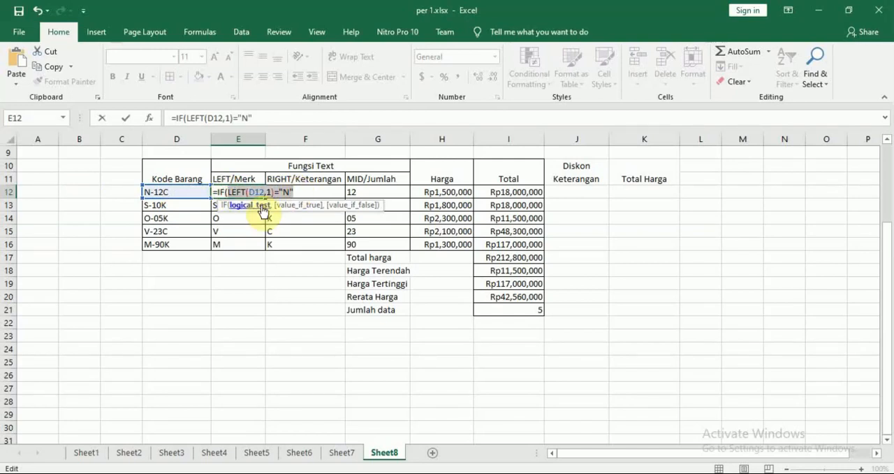
pyautogui.click(299, 189)
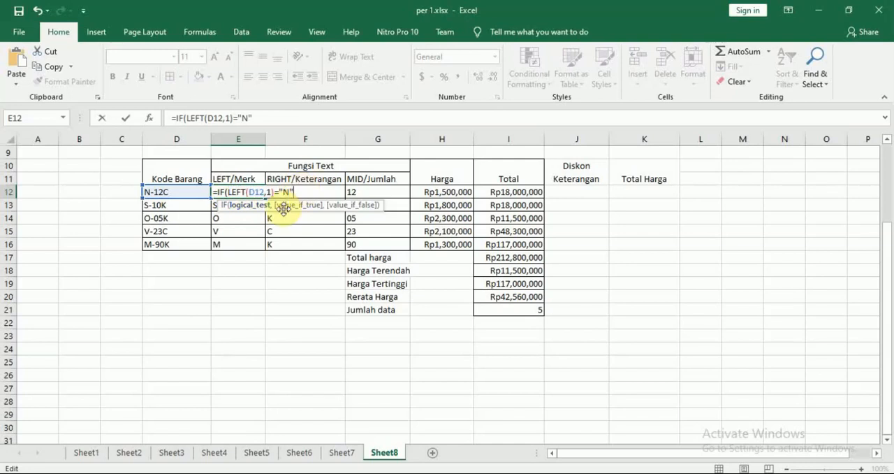
pyautogui.write(',')
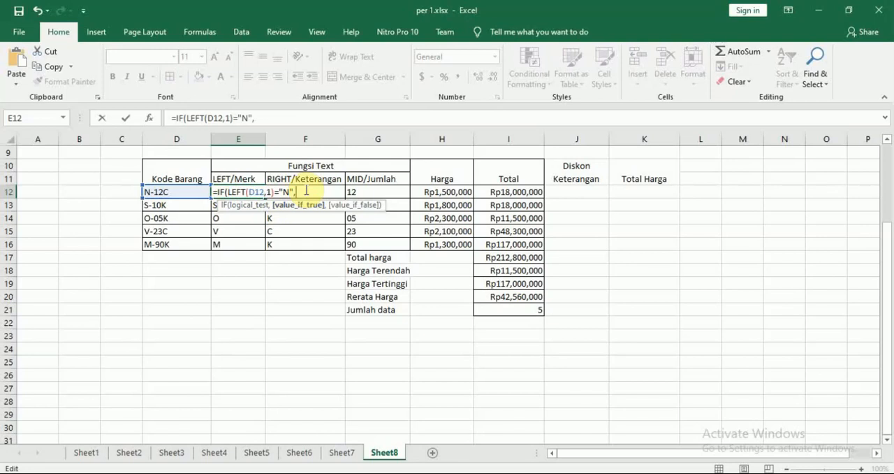
pyautogui.write('"NOKIA"')
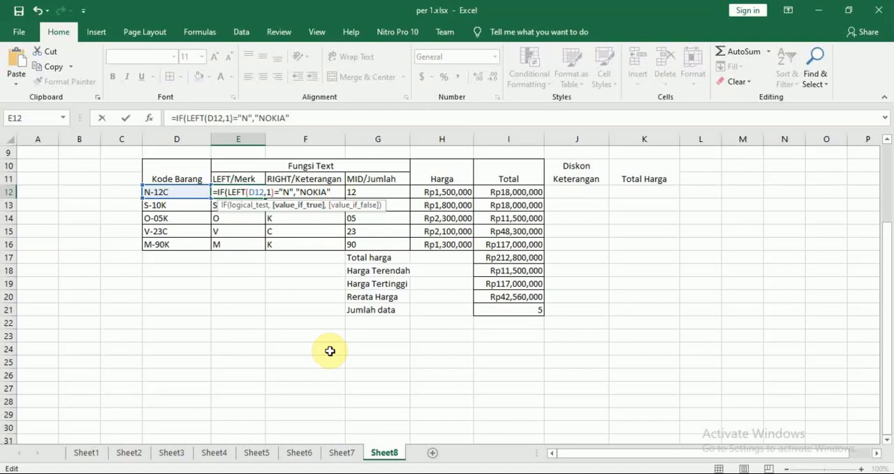
# Nest a second IF as the value if false, testing LEFT(D12,1)="S" after checking the Left/Merk rules in the Modul 7 PDF
pyautogui.write(',')
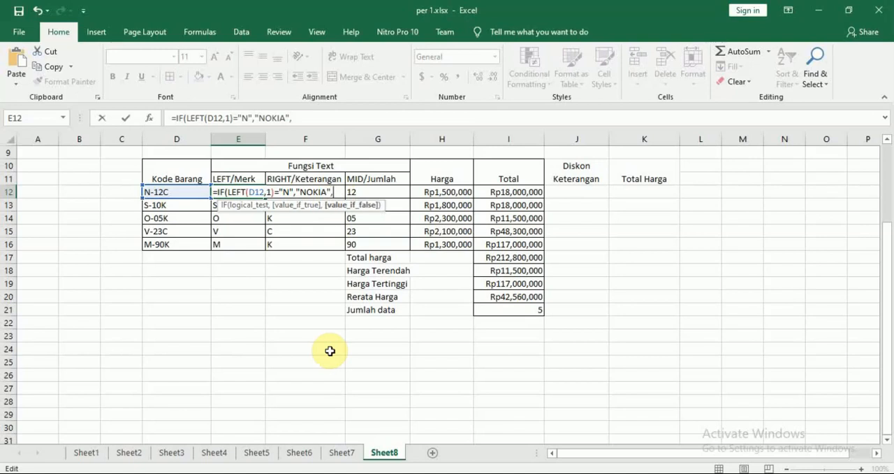
pyautogui.write('if')
pyautogui.press('Tab')
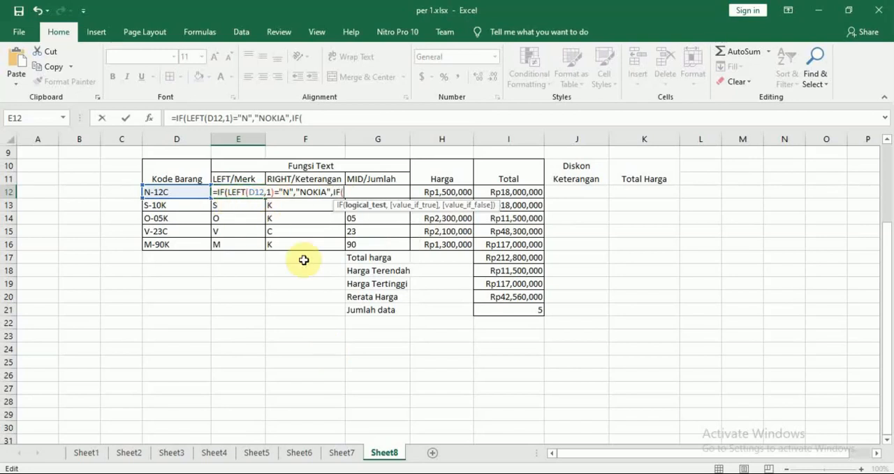
pyautogui.write('lef')
pyautogui.press('Tab')
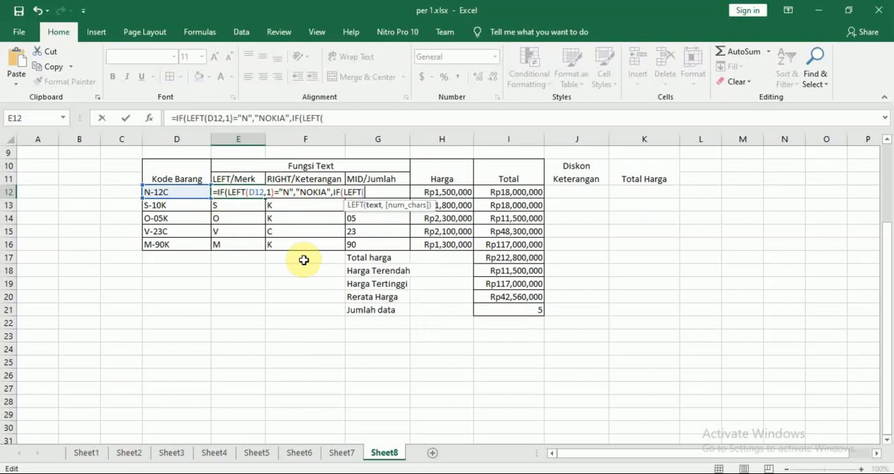
pyautogui.click(174, 191)
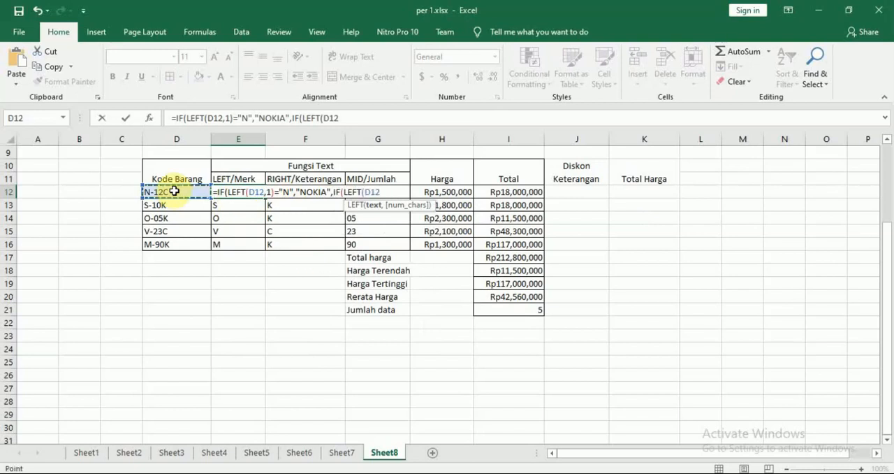
pyautogui.write(',1')
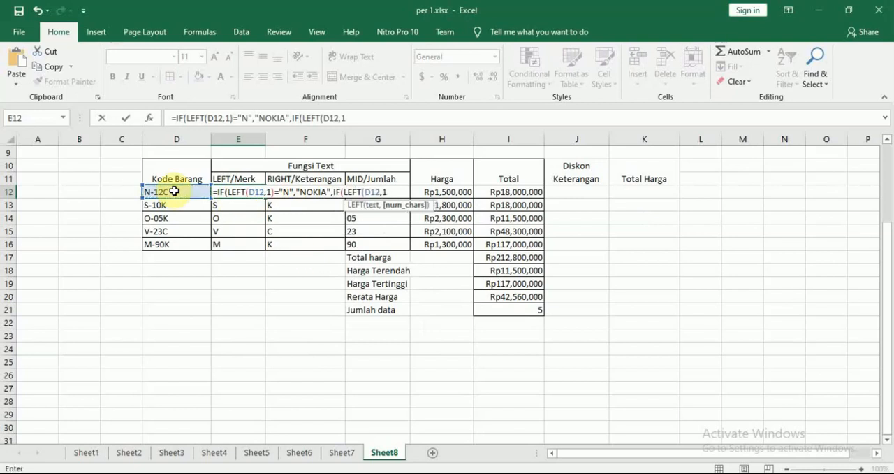
pyautogui.write(')=')
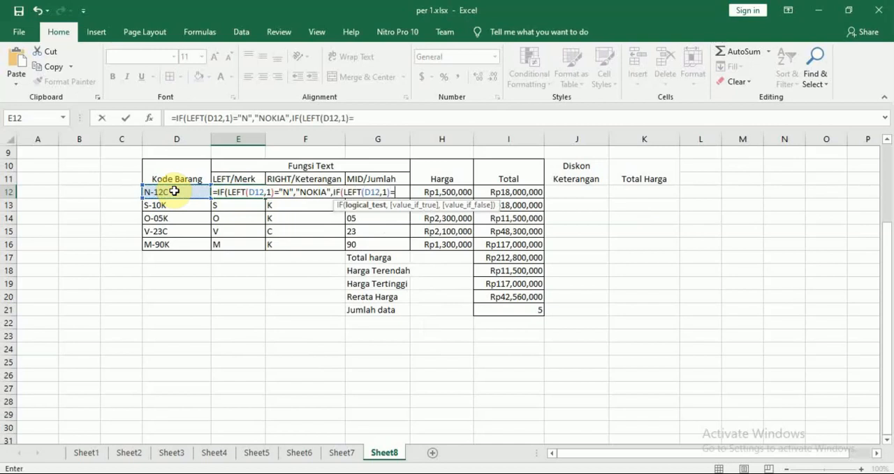
pyautogui.hotkey('alt', 'Tab')
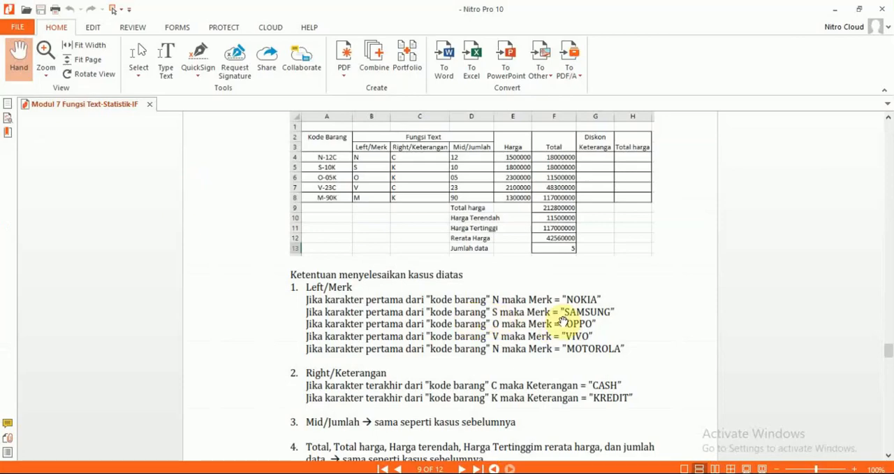
pyautogui.hotkey('alt', 'Tab')
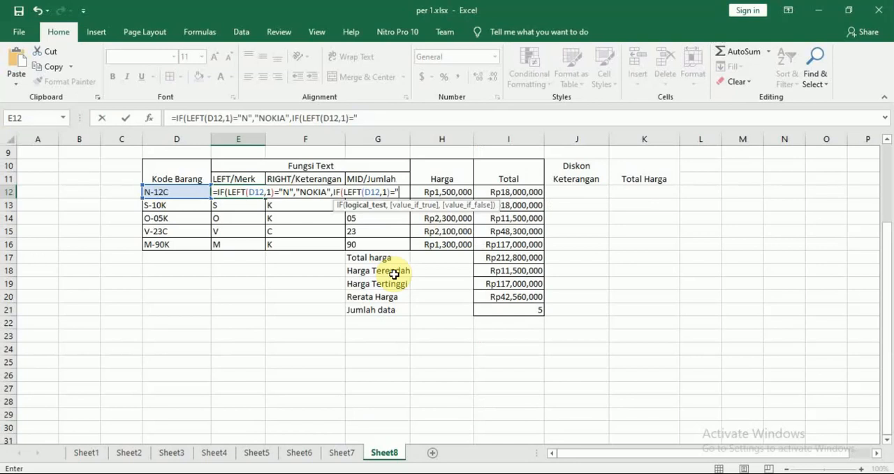
pyautogui.write('S",')
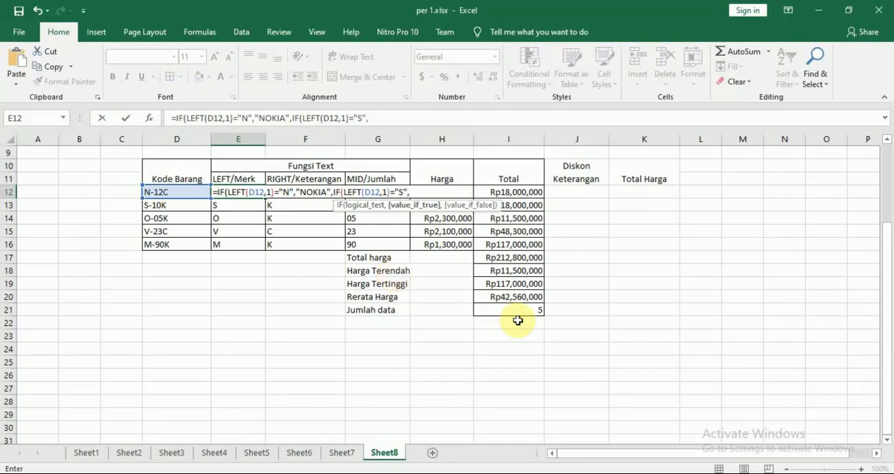
pyautogui.write('"SAMSU')
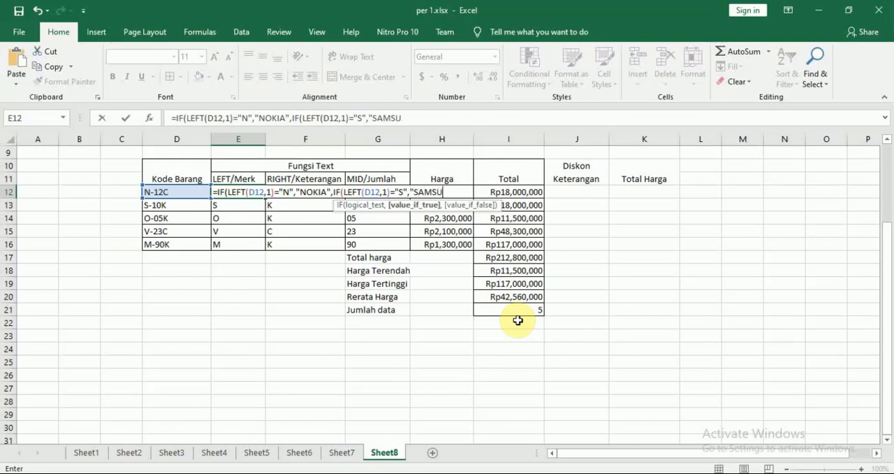
pyautogui.write('NG"')
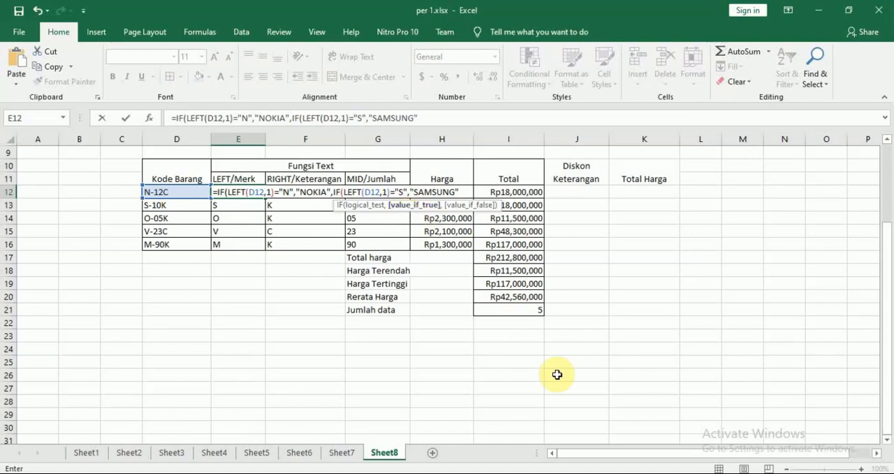
# Nest a third IF in E12 testing LEFT(D12,1)="O", checking the letter against the PDF's Left/Merk rules
pyautogui.write(',IF(')
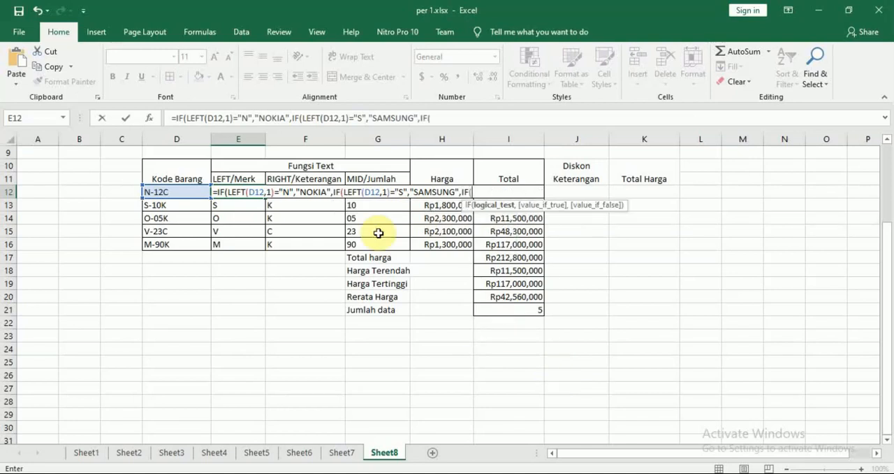
pyautogui.write('LEFT(')
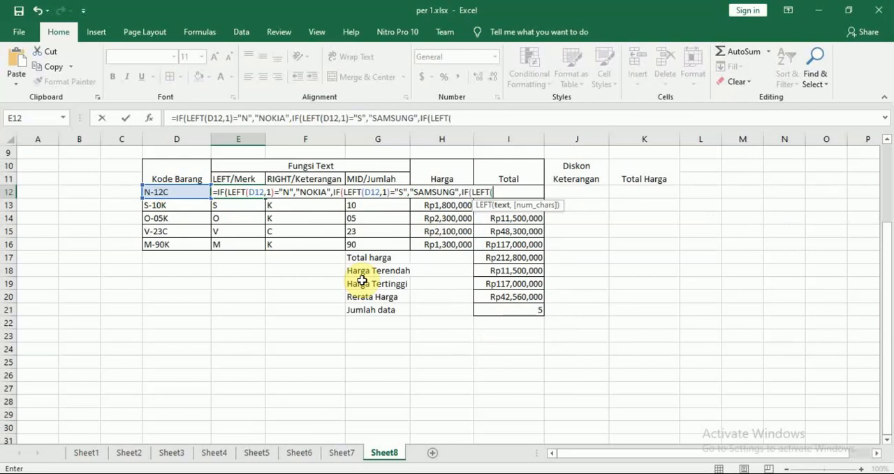
pyautogui.click(192, 191)
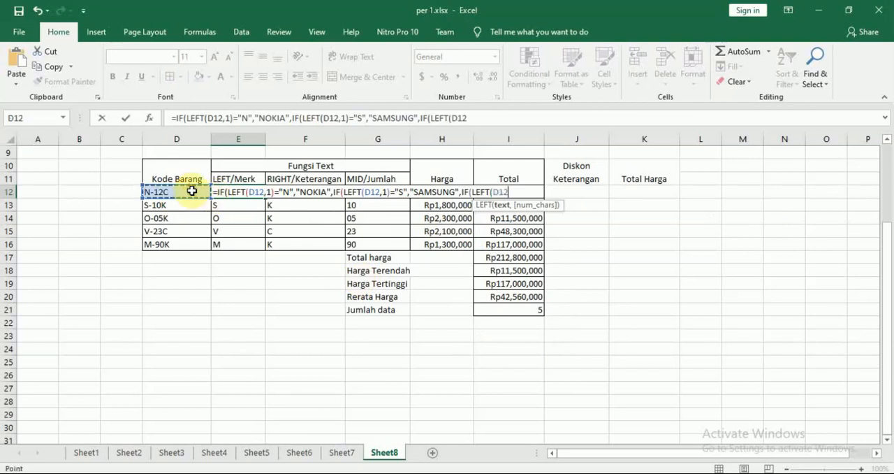
pyautogui.write(',')
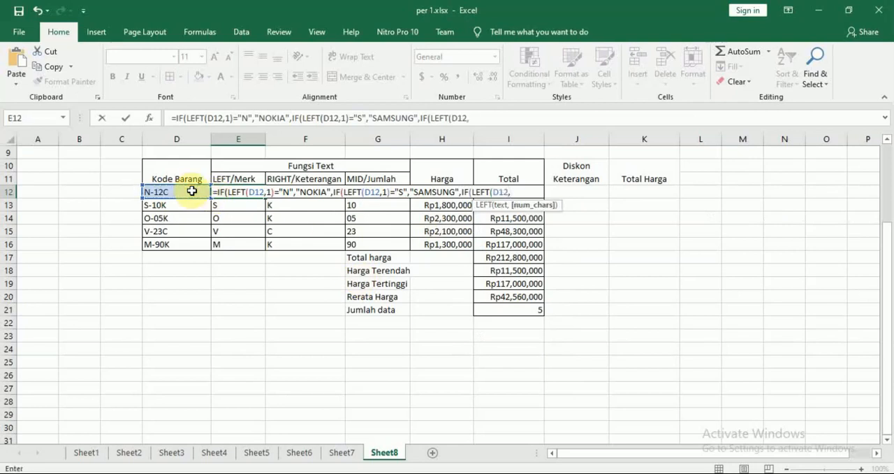
pyautogui.write('1)=')
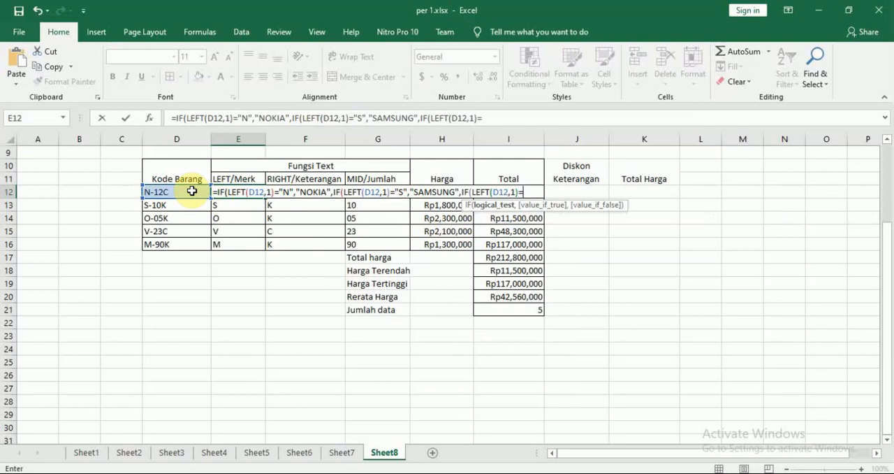
pyautogui.write('"')
pyautogui.hotkey('alt', 'Tab')
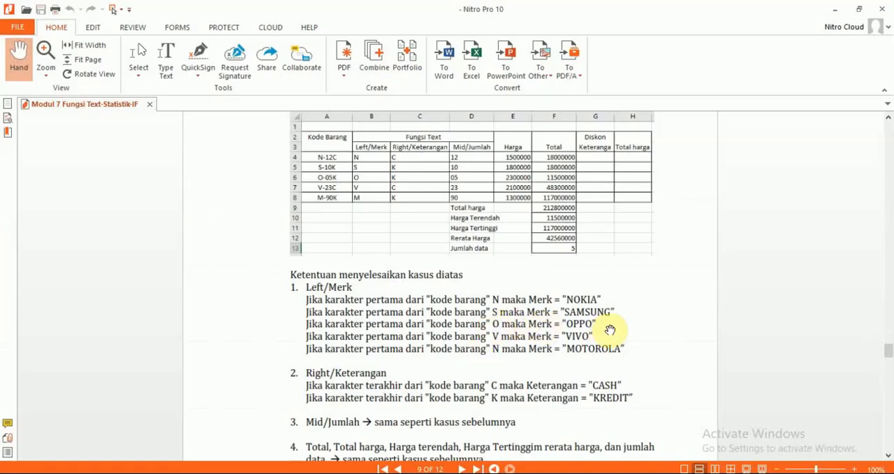
pyautogui.hotkey('alt', 'Tab')
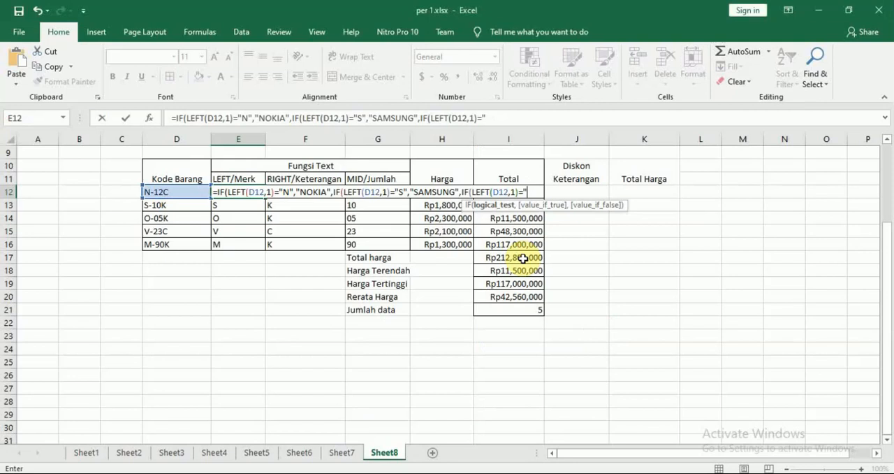
pyautogui.write('O",')
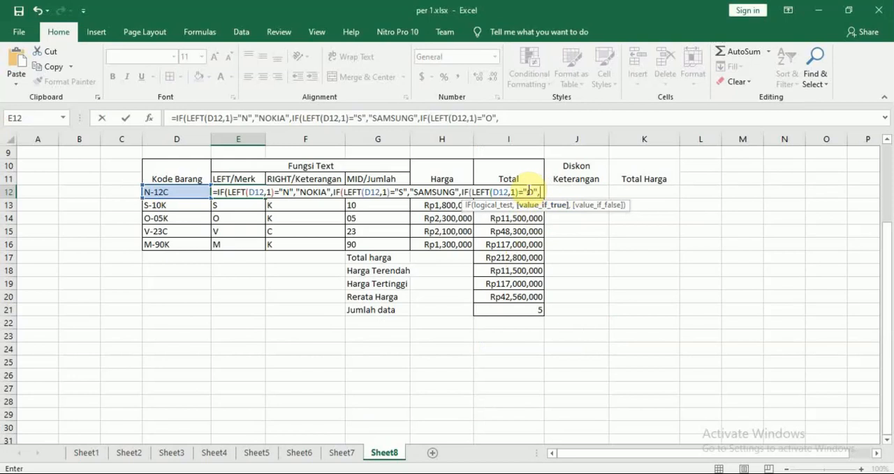
pyautogui.write('"')
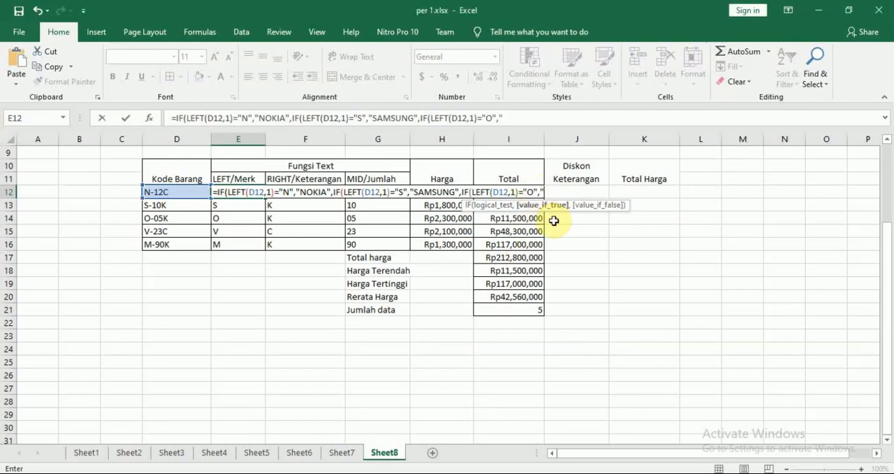
pyautogui.write('OPPO",')
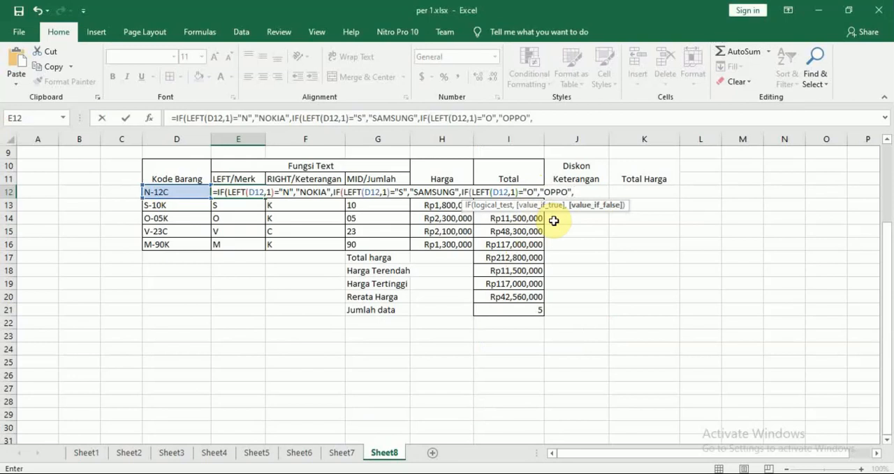
# Add "OPPO" as the third IF's value if true, and switch to the Modul 7 PDF to check the following brand rule
pyautogui.hotkey('alt', 'Tab')
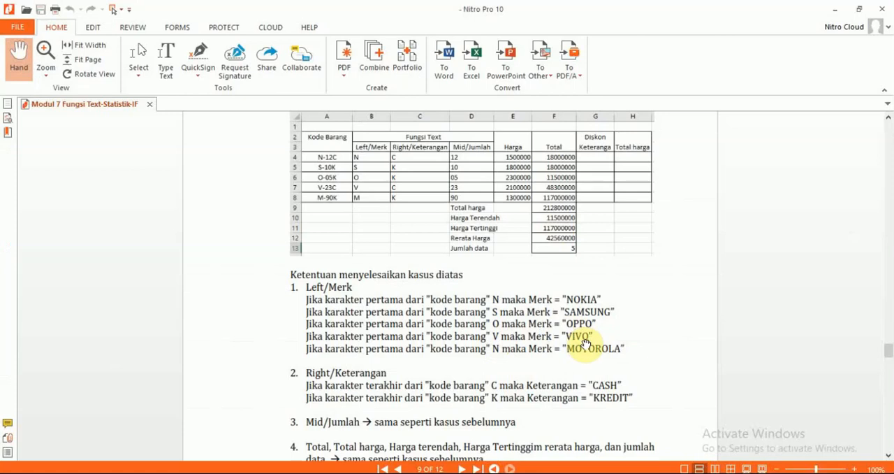
# Switch back to the Excel workbook and begin a fourth nested IF after "OPPO" in the E12 formula
pyautogui.hotkey('alt', 'Tab')
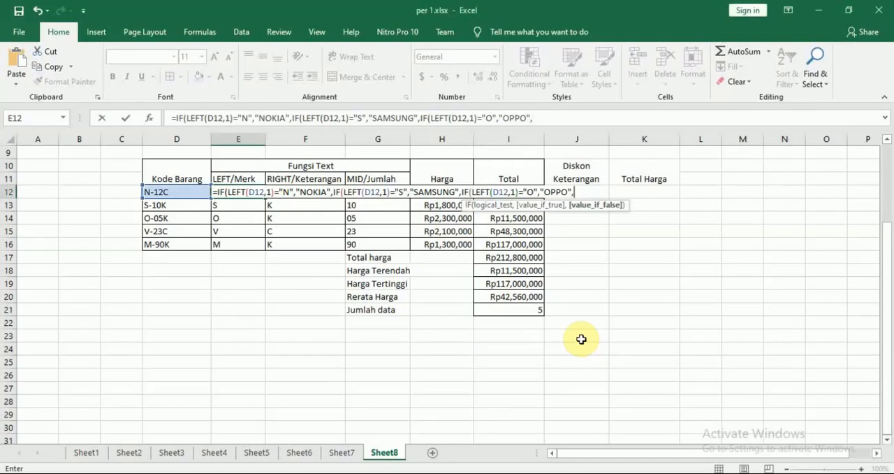
pyautogui.write('IF(')
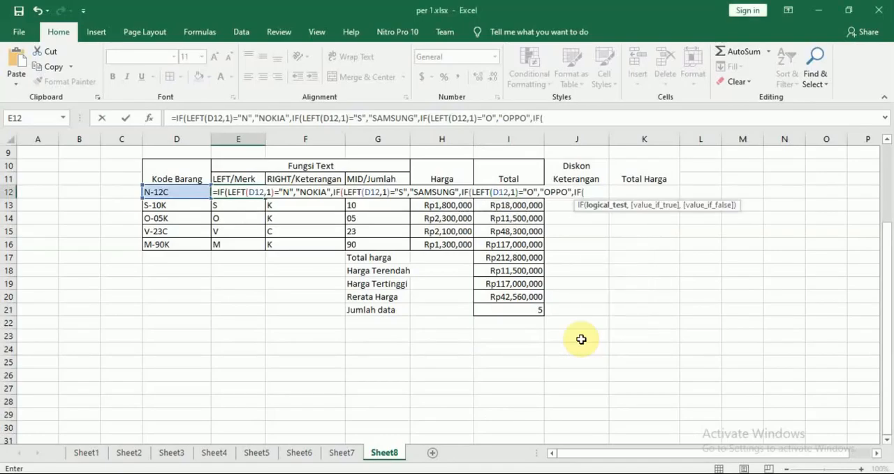
pyautogui.click(178, 194)
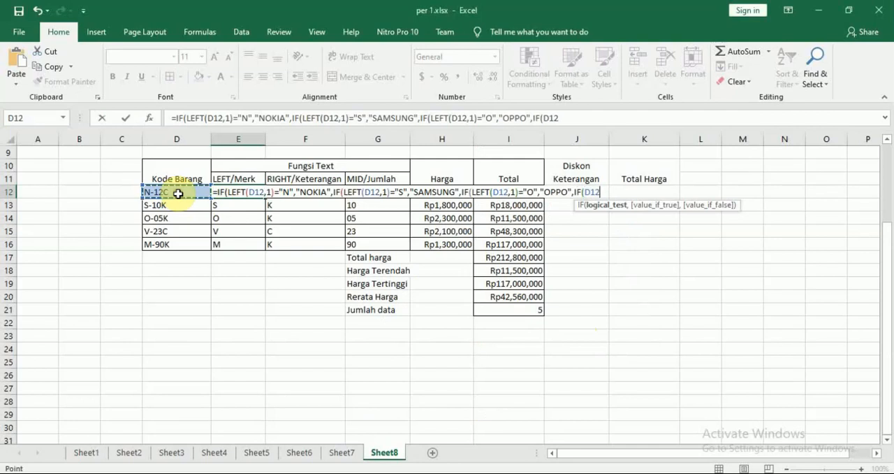
pyautogui.write(',')
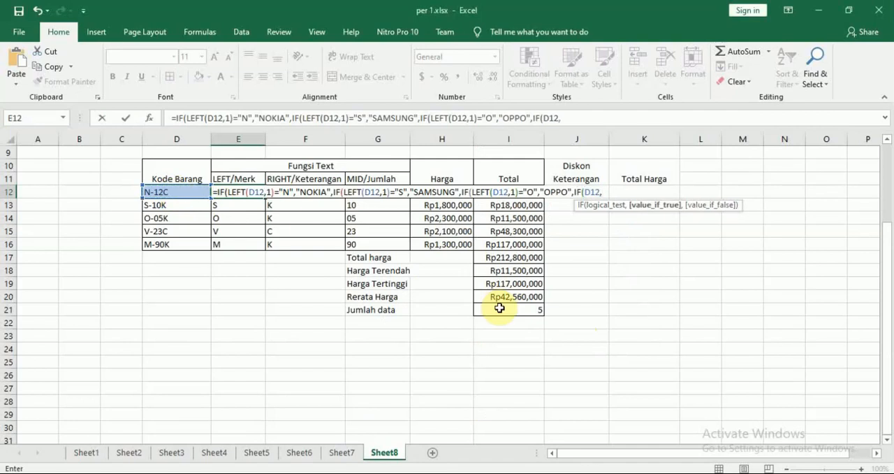
pyautogui.write('1')
pyautogui.press('BackSpace')
pyautogui.press('BackSpace')
pyautogui.press('BackSpace')
pyautogui.press('BackSpace')
pyautogui.press('BackSpace')
# Enter LEFT(D12,1)="V" as the logical test of the fourth IF in the E12 formula
pyautogui.write('L')
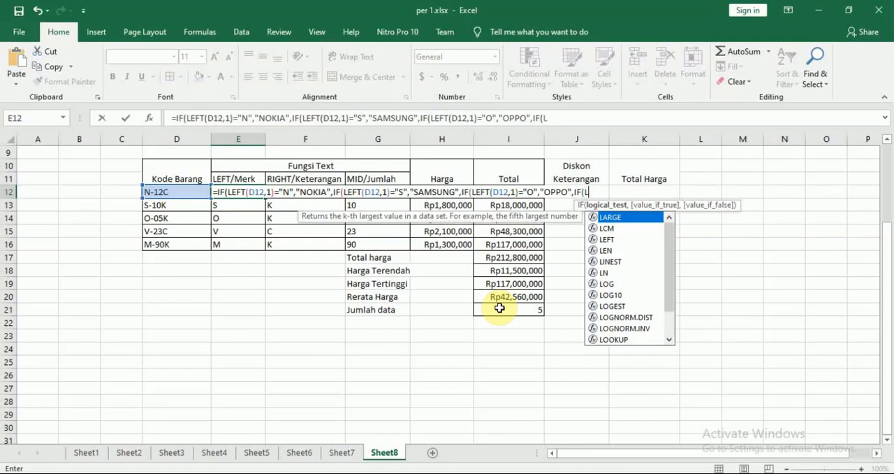
pyautogui.write('EFT(')
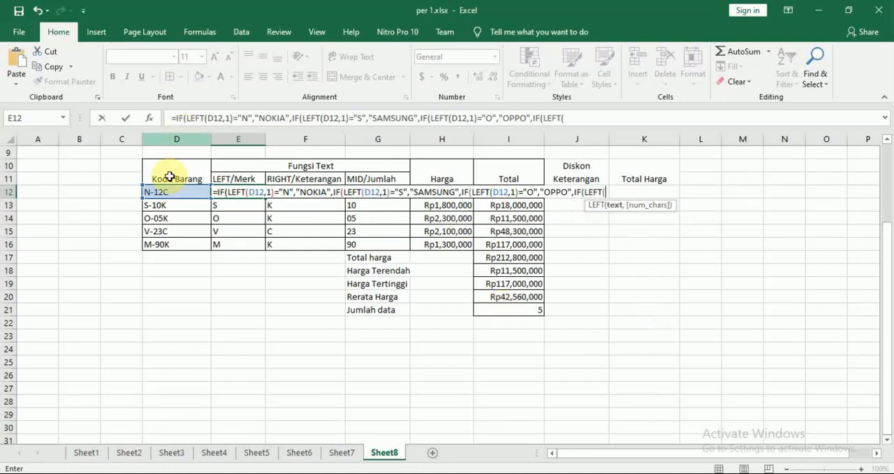
pyautogui.click(170, 192)
pyautogui.write(',')
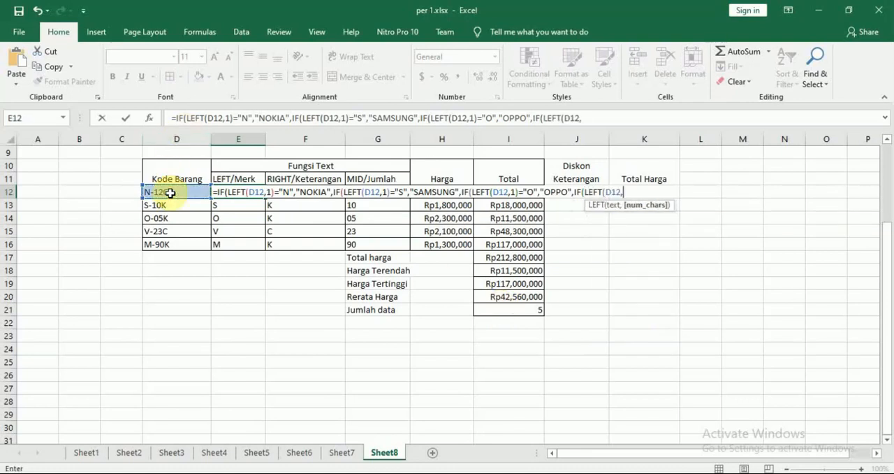
pyautogui.write('1)')
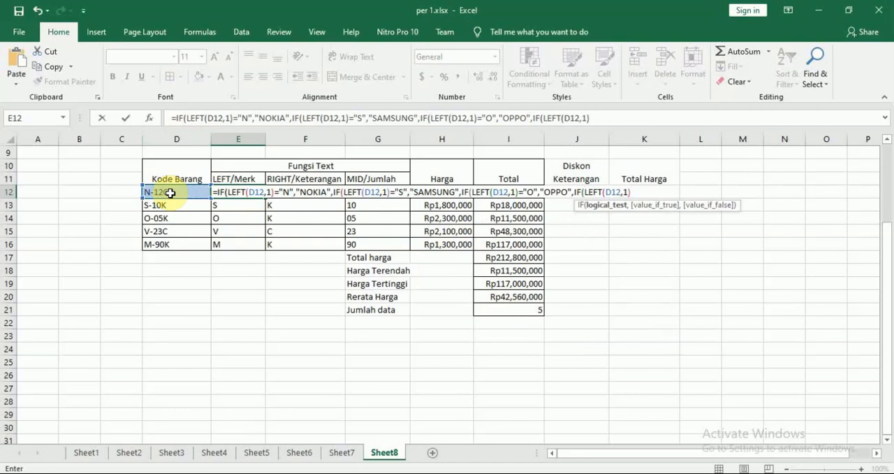
pyautogui.write('="V",')
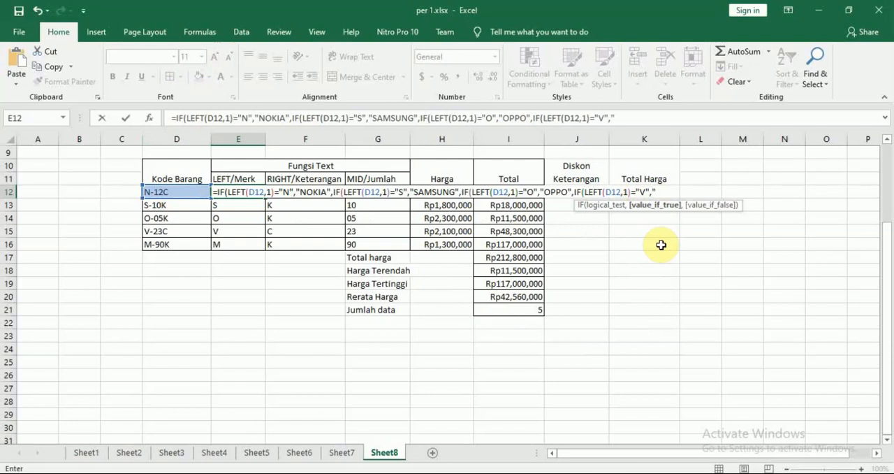
# Add "VIVO" as the fourth IF's value if true and continue to its value-if-false argument
pyautogui.write('"VIVO","m')
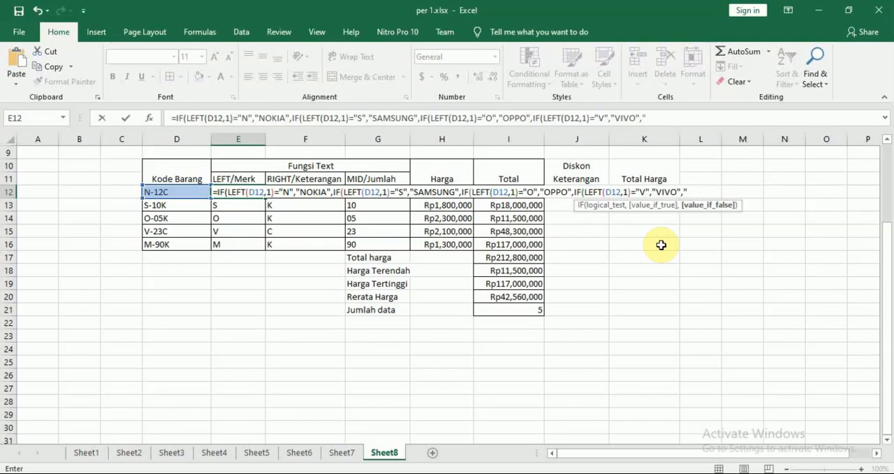
# Add "MOTOROLA" as the fourth IF's value if false and commit the E12 formula, accepting the suggested closing-parenthesis correction
pyautogui.write('m')
pyautogui.press('BackSpace')
pyautogui.write('MOTOROLA')
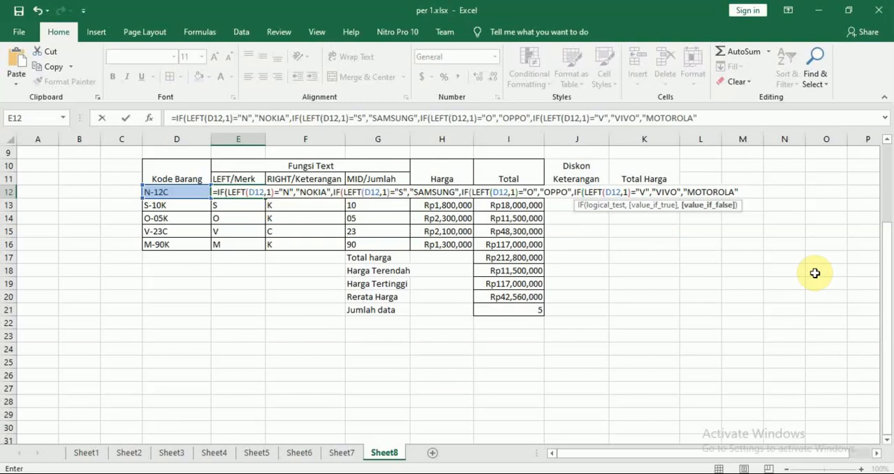
pyautogui.press('Return')
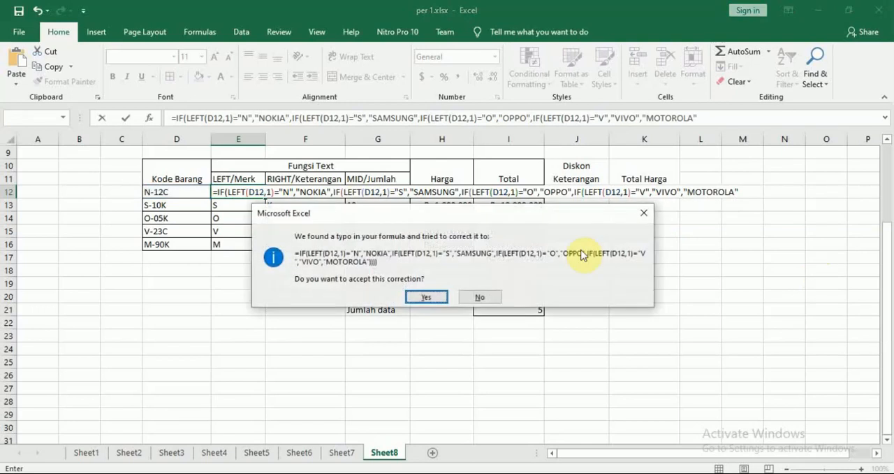
pyautogui.moveTo(471, 210); pyautogui.dragTo(493, 210)
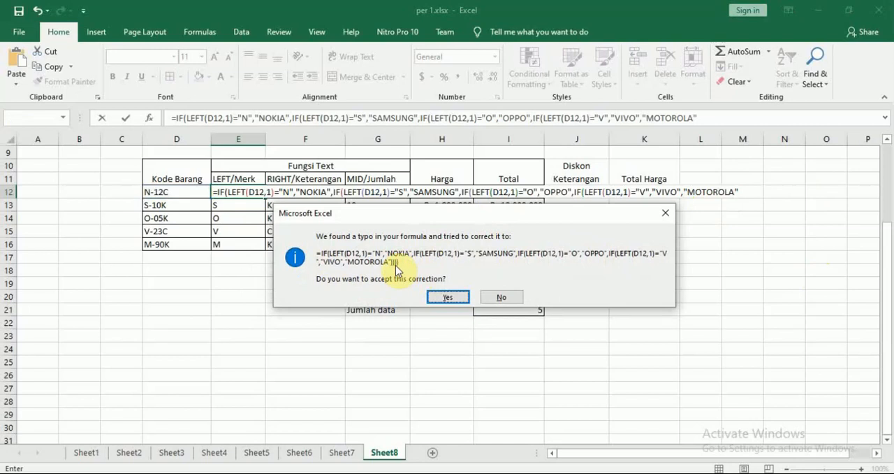
pyautogui.click(448, 296)
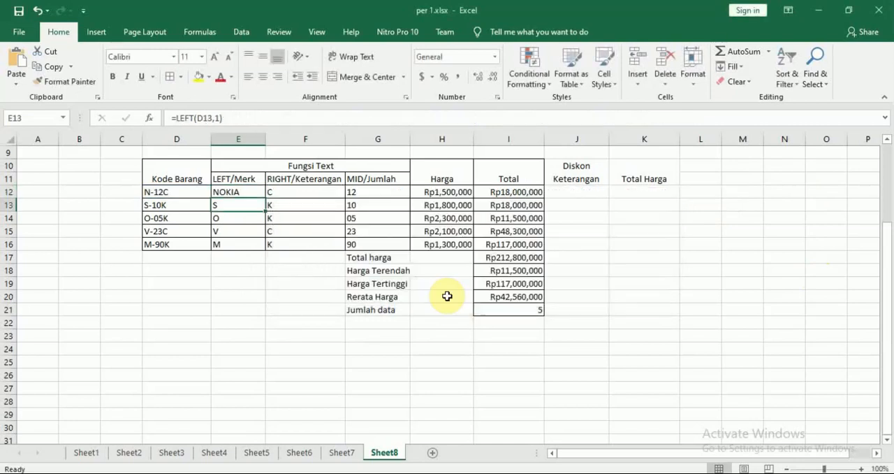
# Fill the E12 formula down through E16 and undo the fill
pyautogui.click(235, 193)
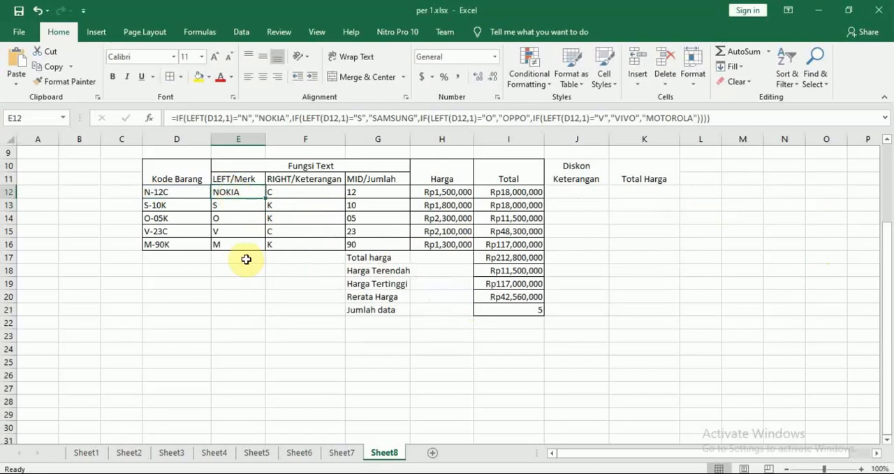
pyautogui.moveTo(268, 196); pyautogui.dragTo(266, 244)
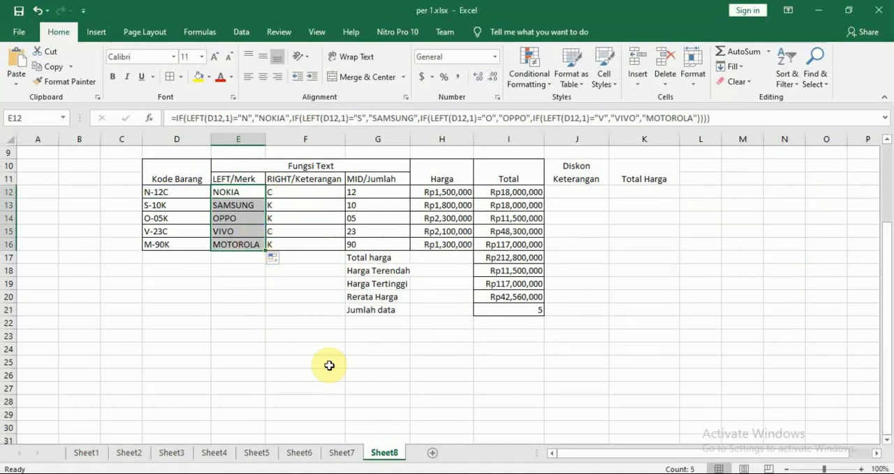
pyautogui.hotkey('ctrl', 'z')
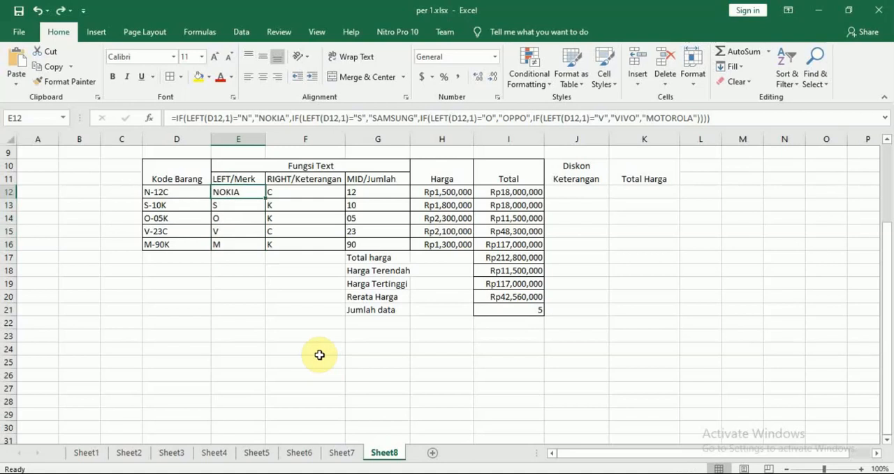
# Insert a fifth nested IF beginning with LEFT( directly before "MOTOROLA" in the E12 formula
pyautogui.doubleClick(240, 193)
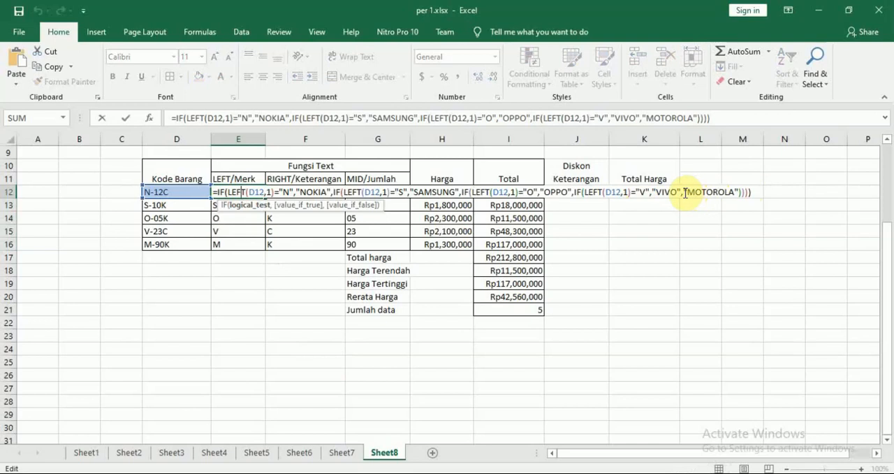
pyautogui.click(684, 192)
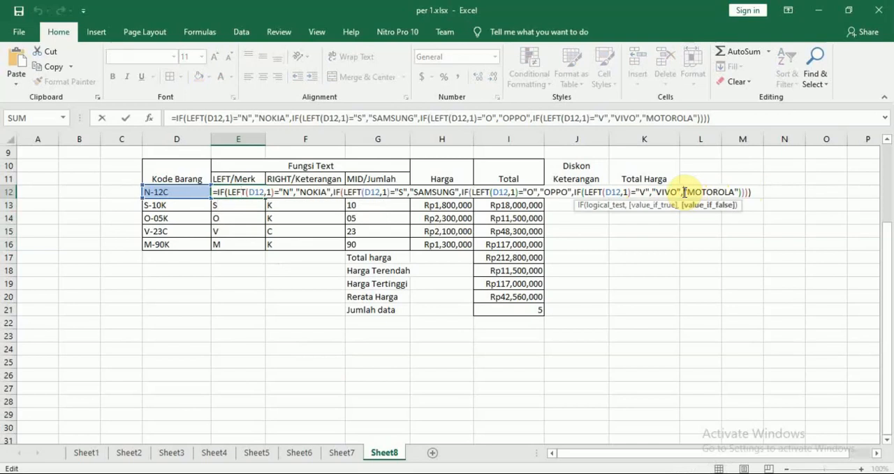
pyautogui.write('IF(')
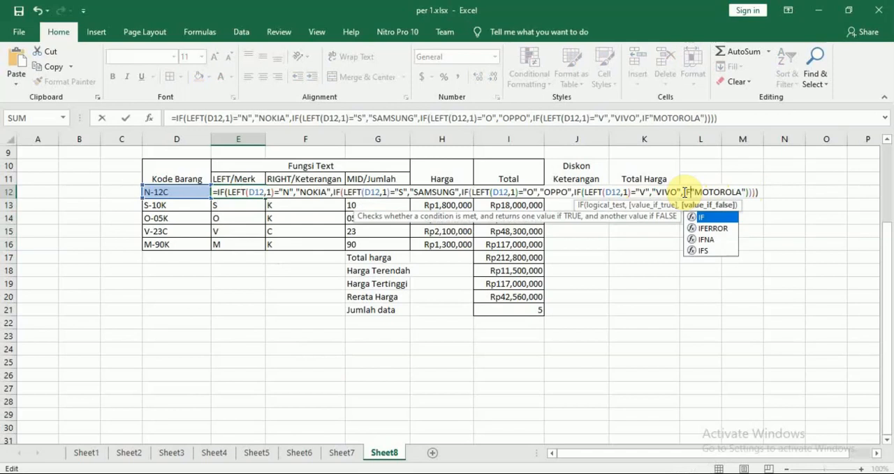
pyautogui.click(182, 189)
pyautogui.write('LEF')
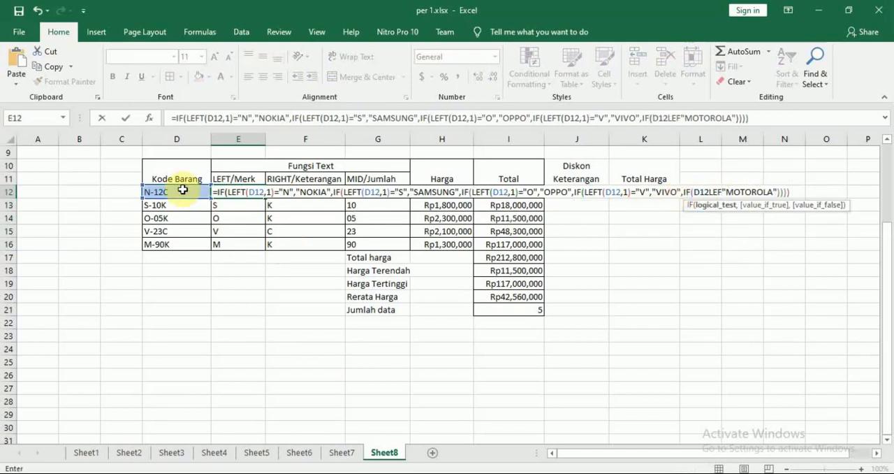
pyautogui.press('BackSpace')
pyautogui.press('BackSpace')
pyautogui.press('BackSpace')
pyautogui.press('BackSpace')
pyautogui.press('BackSpace')
pyautogui.press('BackSpace')
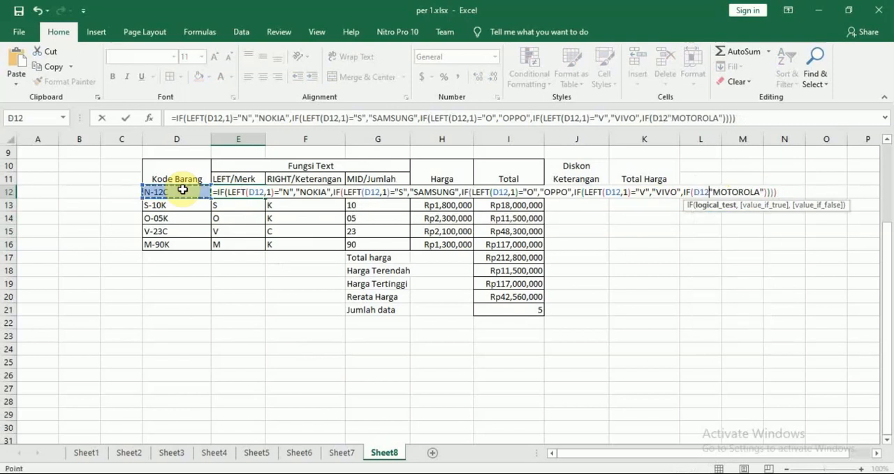
pyautogui.write('LEFT(')
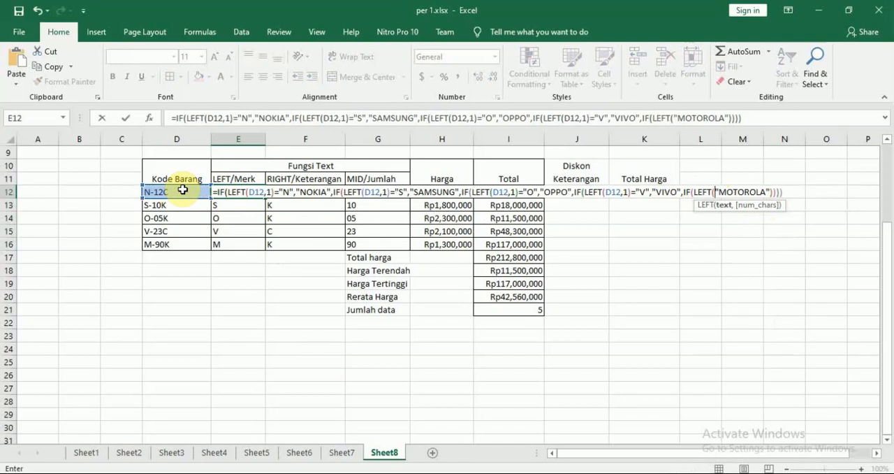
# Complete the fifth IF's logical test as LEFT(D12,1)="M", separated by a comma from "MOTOROLA"
pyautogui.click(182, 190)
pyautogui.write(',')
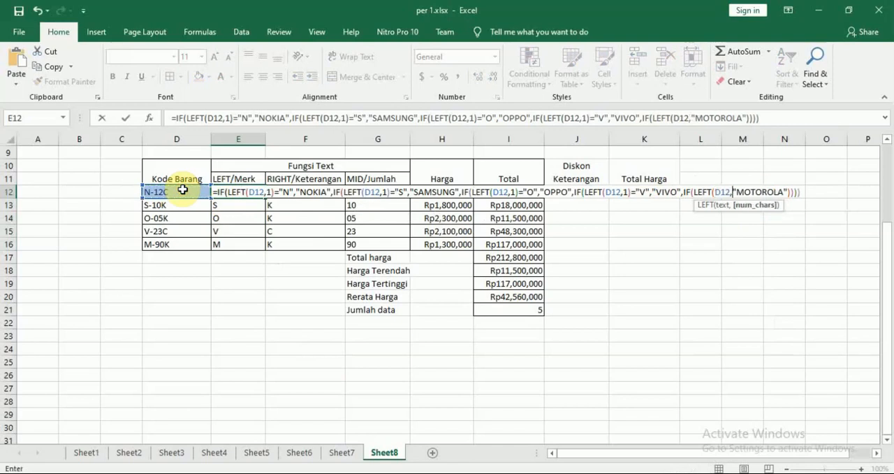
pyautogui.write('1)')
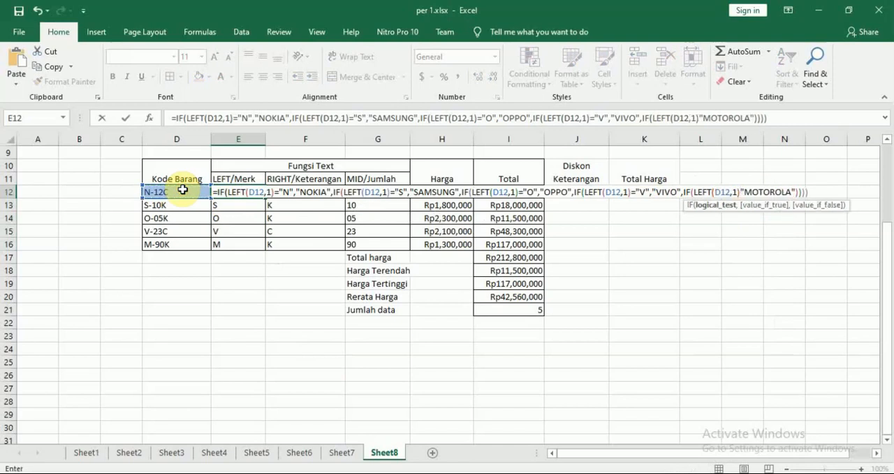
pyautogui.write('="')
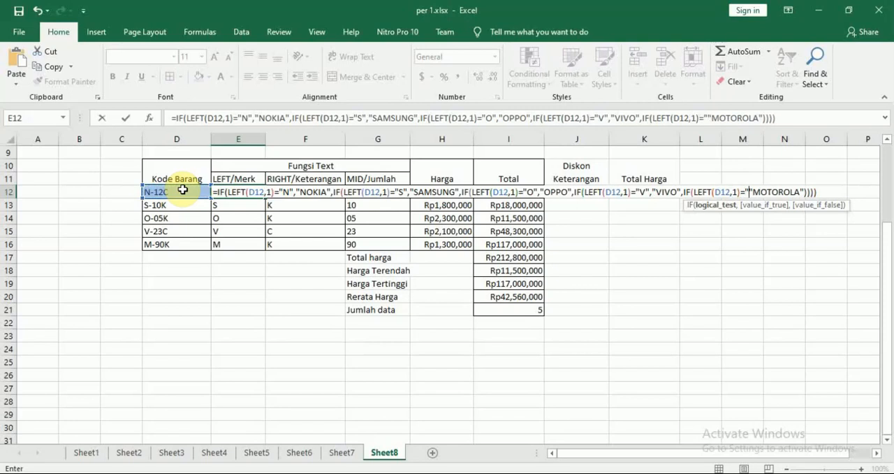
pyautogui.write('m')
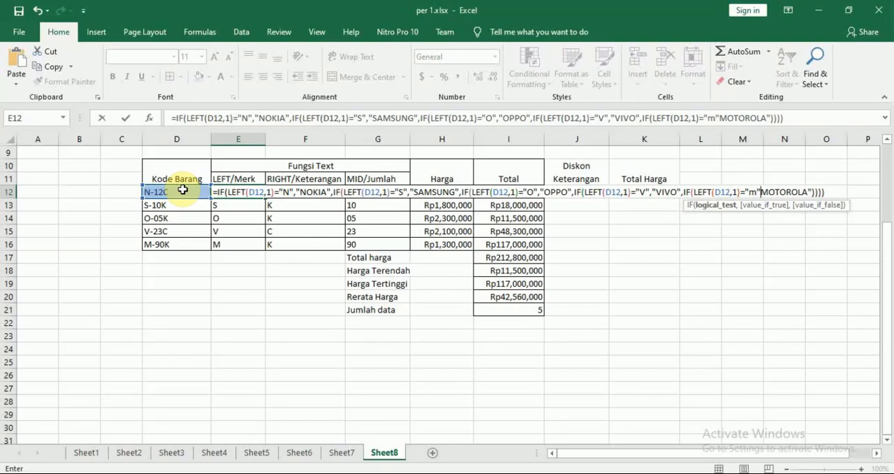
pyautogui.press('BackSpace')
pyautogui.write('M",')
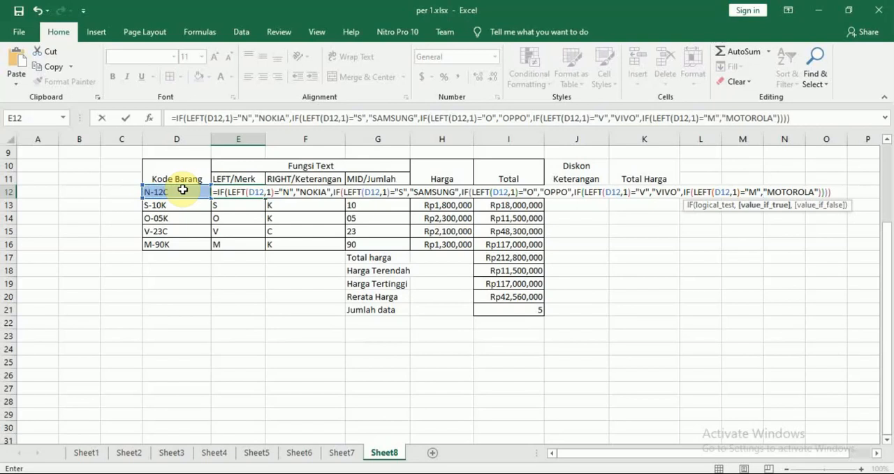
# Commit the E12 formula with the suggested parenthesis correction and fill it down through E16
pyautogui.press('Return')
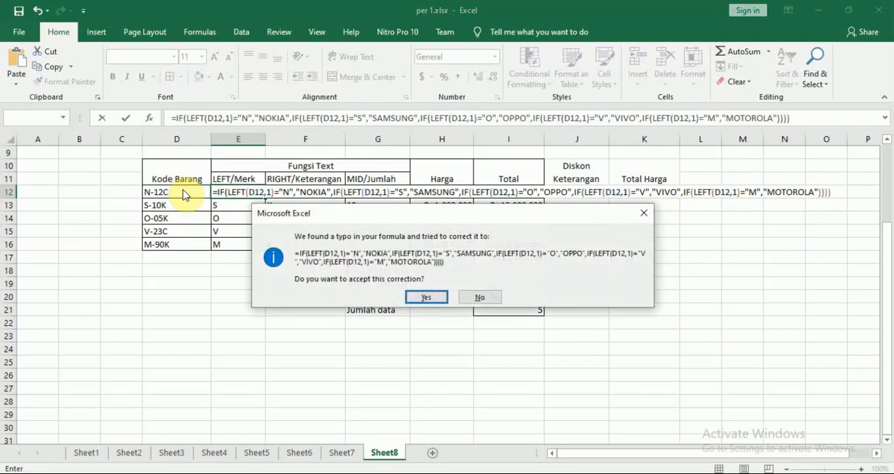
pyautogui.press('Return')
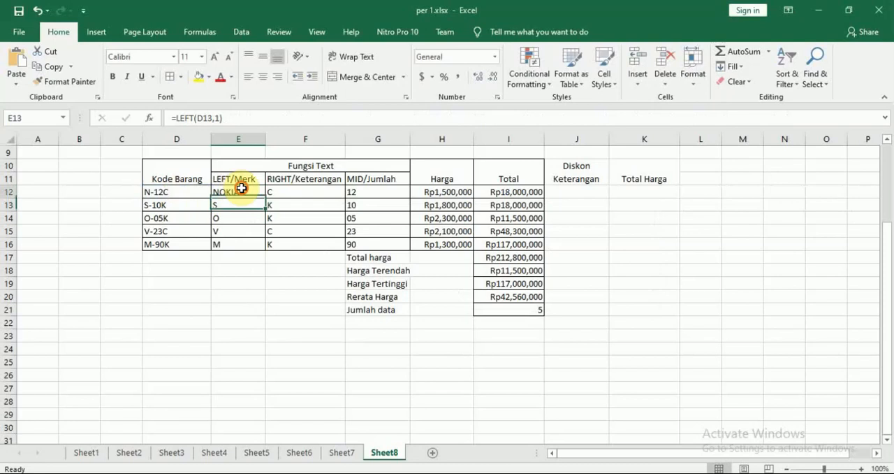
pyautogui.click(241, 187)
pyautogui.moveTo(264, 199); pyautogui.dragTo(261, 246)
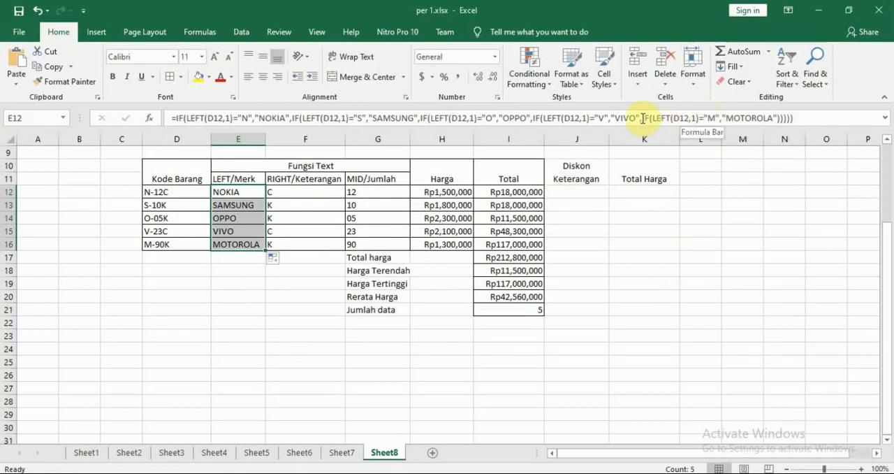
# Remove IF(LEFT(D12,1)="M", from the E12 formula and commit it with the suggested parenthesis correction
pyautogui.moveTo(642, 118); pyautogui.dragTo(720, 122)
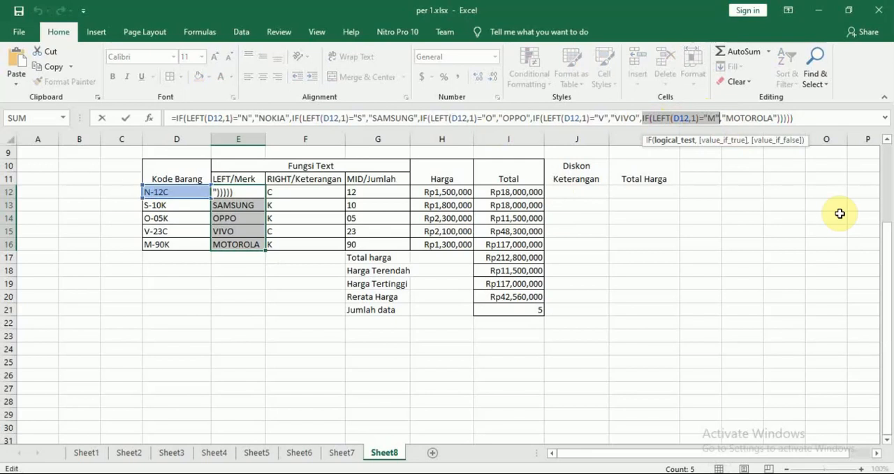
pyautogui.press('Delete')
pyautogui.press('BackSpace')
pyautogui.press('Return')
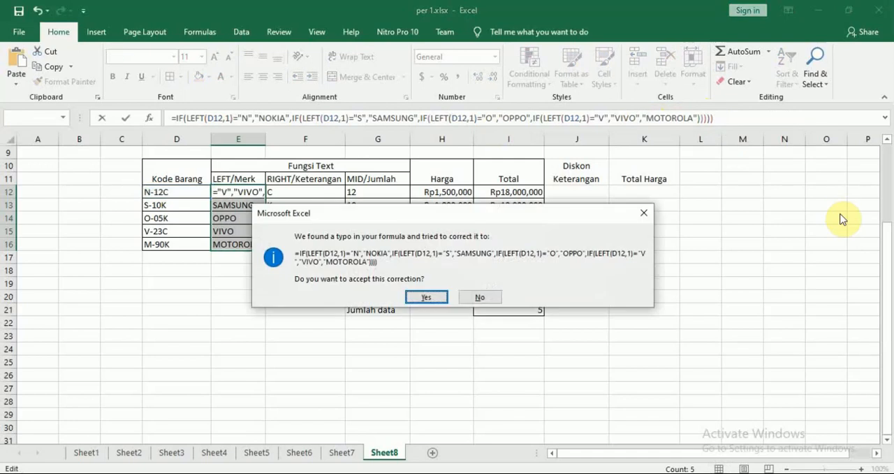
pyautogui.press('Return')
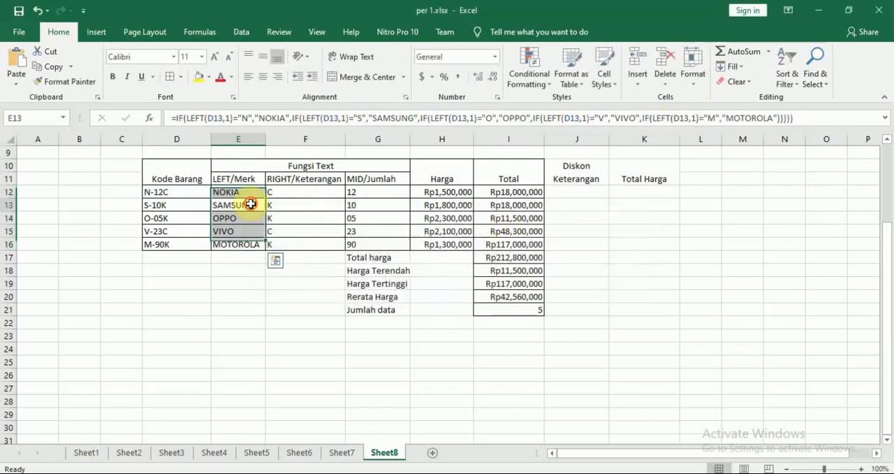
# Fill the four-IF brand formula in E12 down through E16
pyautogui.click(251, 192)
pyautogui.moveTo(267, 197); pyautogui.dragTo(266, 246)
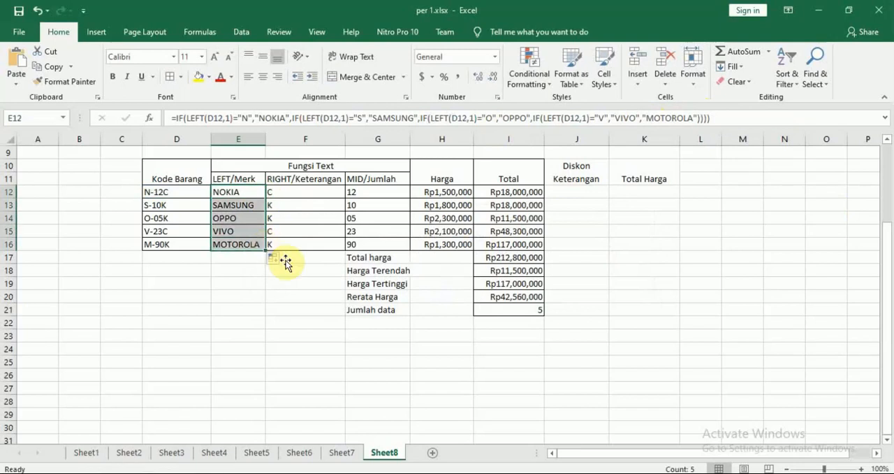
pyautogui.click(322, 308)
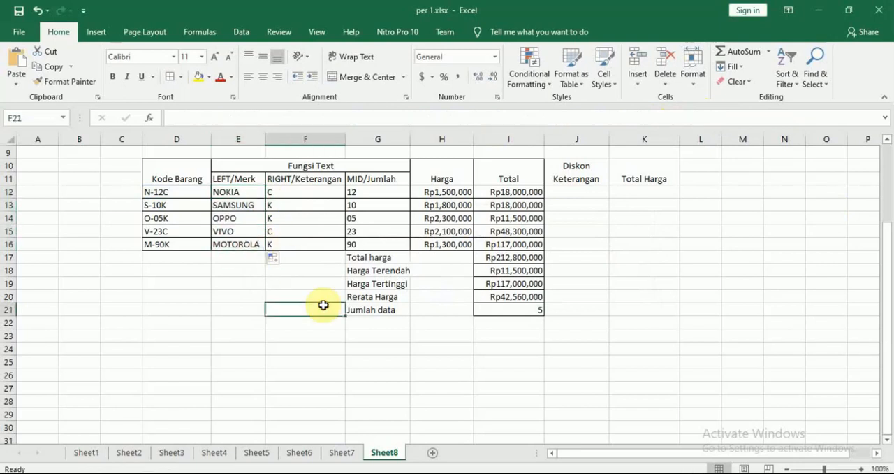
# Switch to the Modul 7 PDF in Nitro Pro and read the Right/Keterangan rules
pyautogui.click(240, 193)
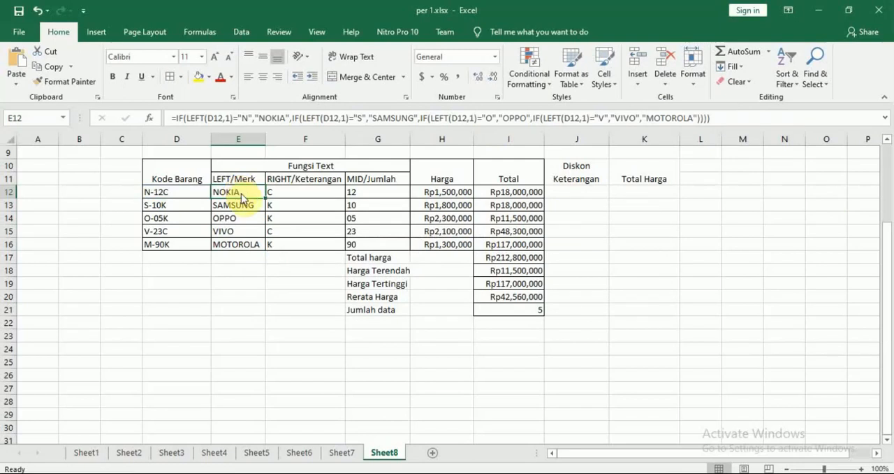
pyautogui.hotkey('alt', 'Tab')
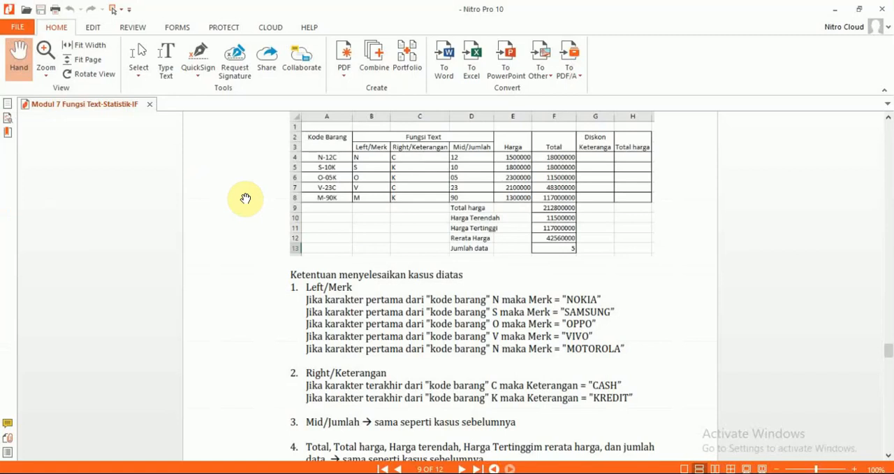
pyautogui.scroll(-2, 245, 199)
pyautogui.scroll(-1, 245, 198)
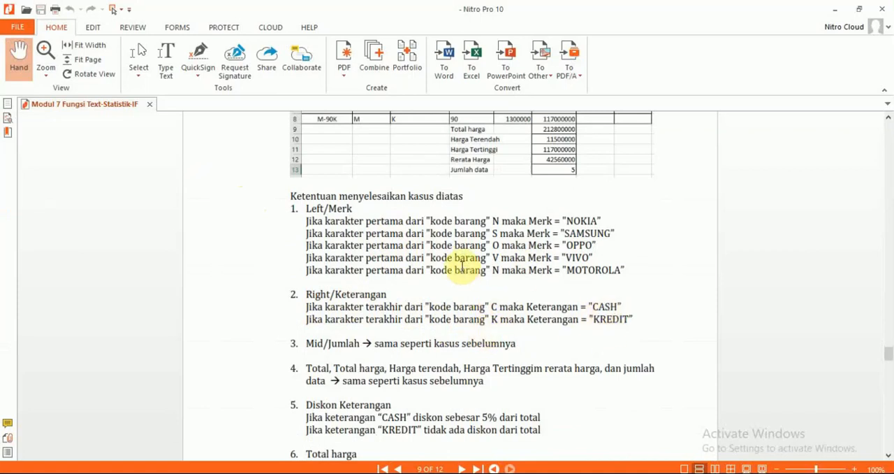
# Switch to Excel and start a replacement formula in F12 with =IF(RIGHT(D12,1)
pyautogui.hotkey('alt', 'Tab')
pyautogui.click(287, 192)
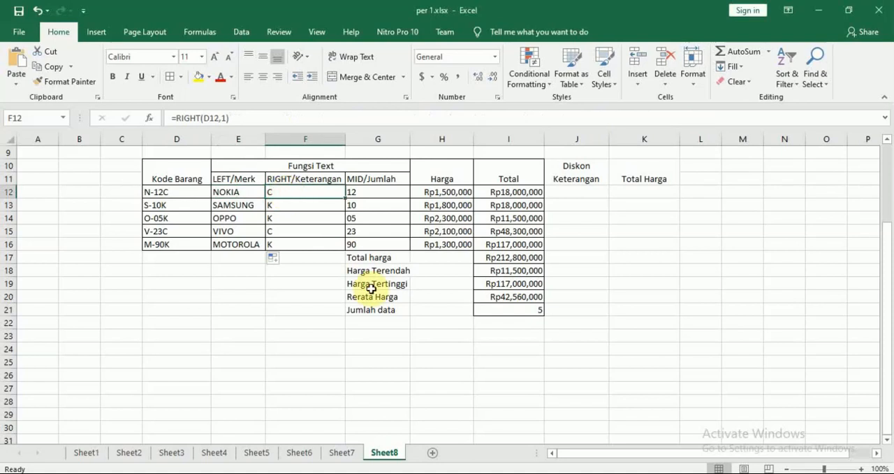
pyautogui.click(234, 192)
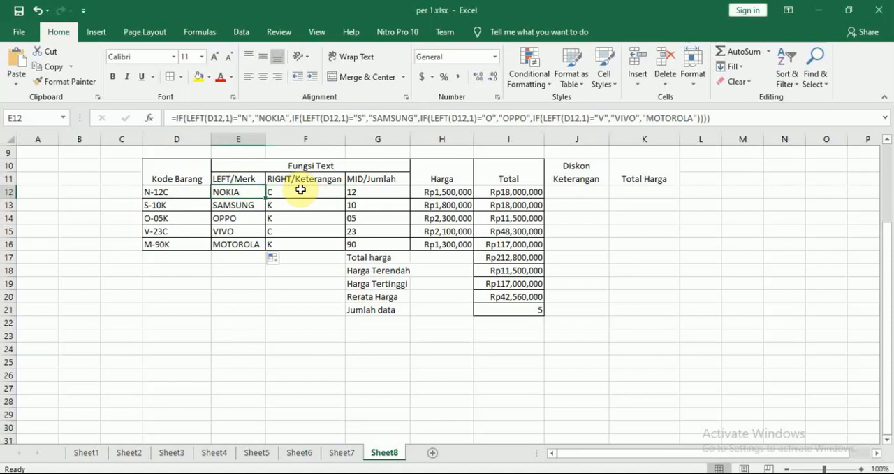
pyautogui.click(301, 191)
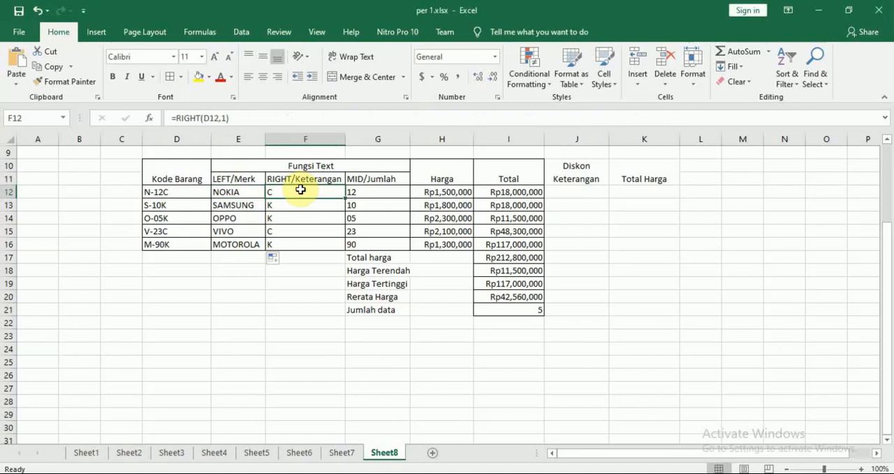
pyautogui.write('=')
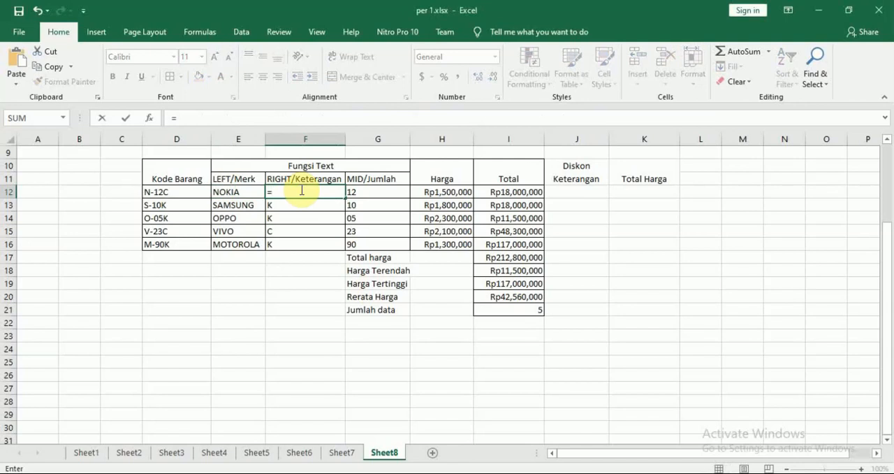
pyautogui.write('IF(')
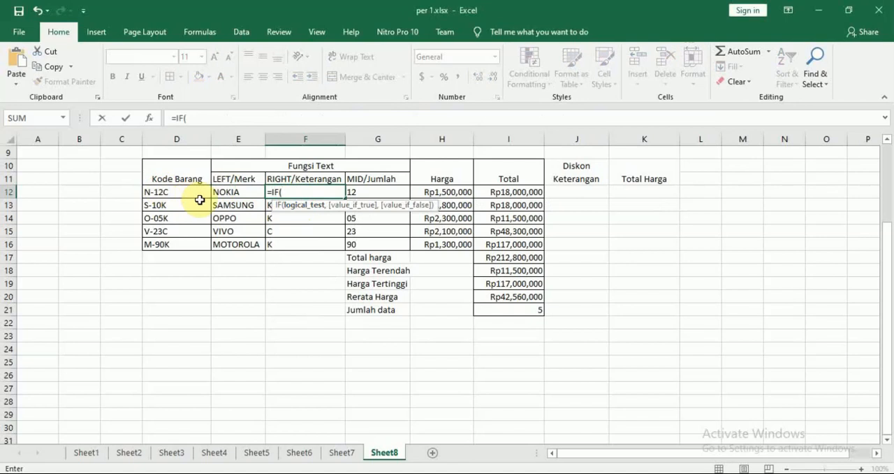
pyautogui.write('RIG')
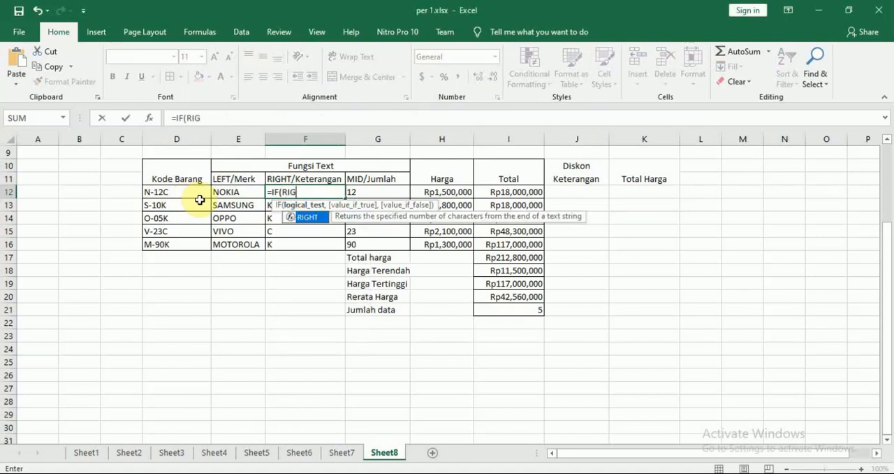
pyautogui.press('Tab')
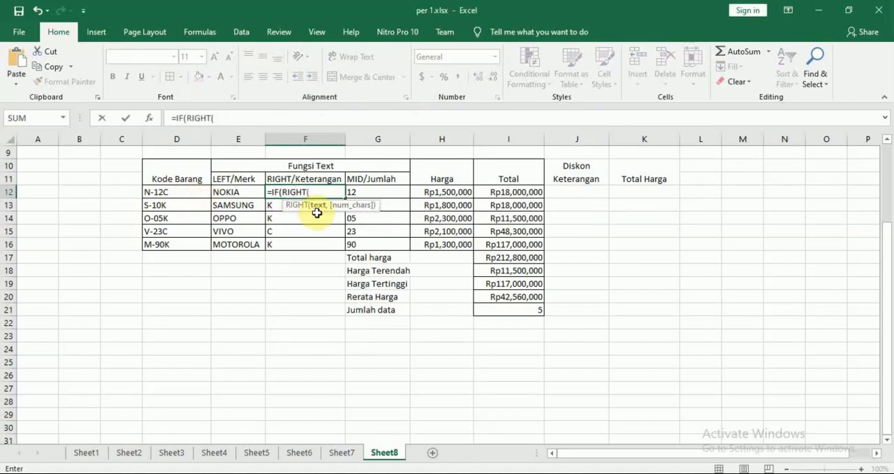
pyautogui.click(181, 191)
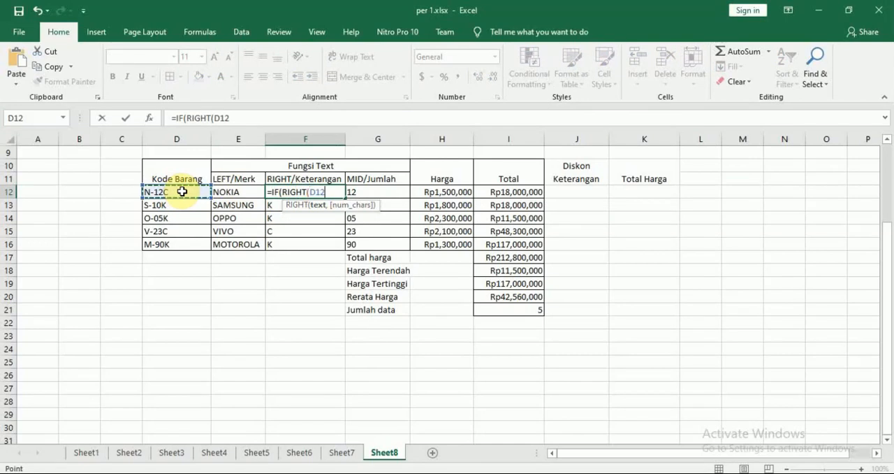
pyautogui.write(',1')
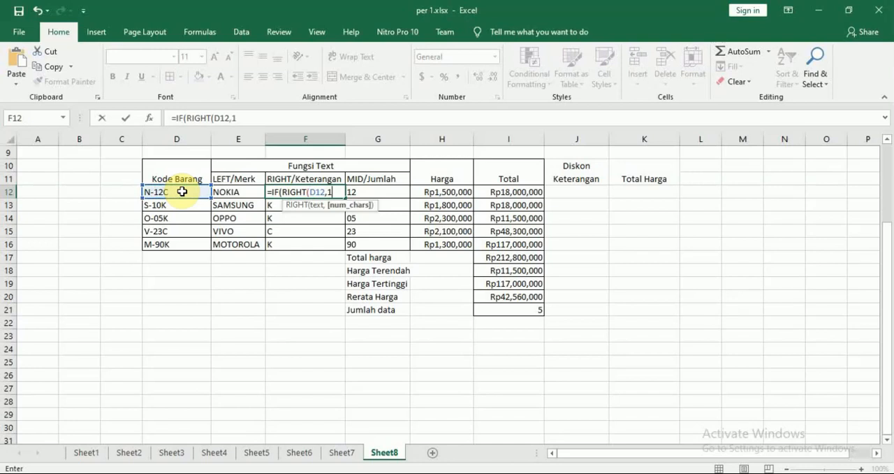
pyautogui.write(')')
# Check the Right/Keterangan rule in the Nitro Pro PDF and extend the F12 formula in Excel with the condition ="C",
pyautogui.hotkey('alt', 'Tab')
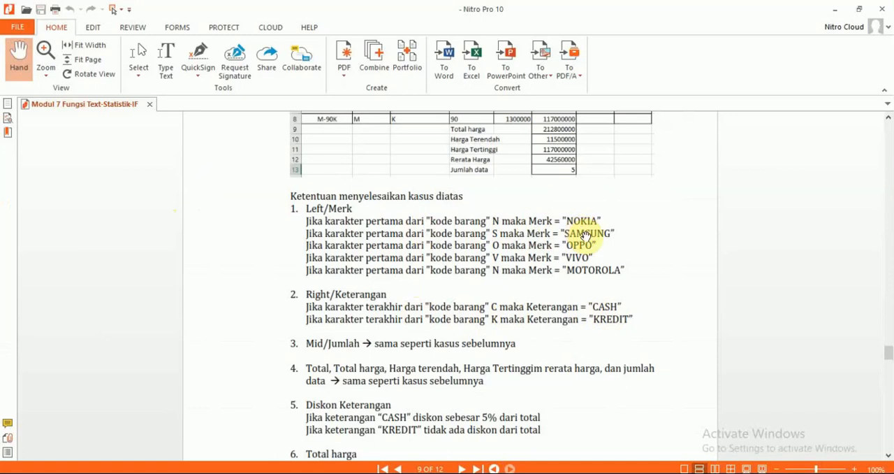
pyautogui.scroll(3, 591, 231)
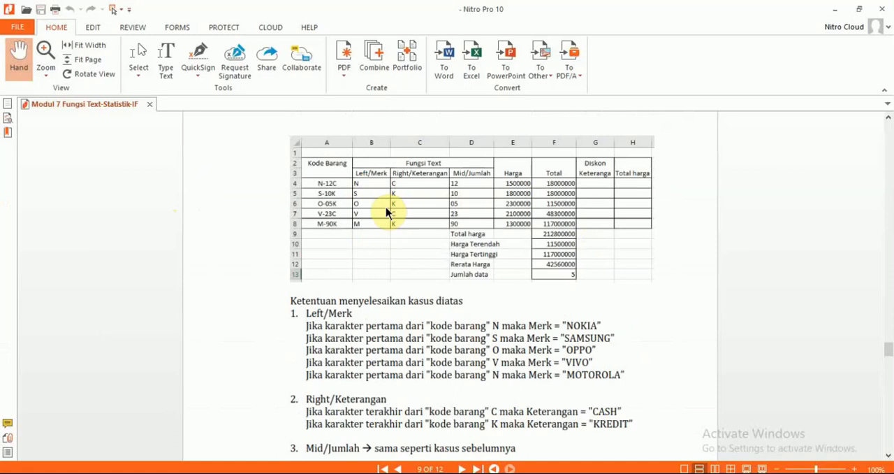
pyautogui.scroll(-3, 387, 213)
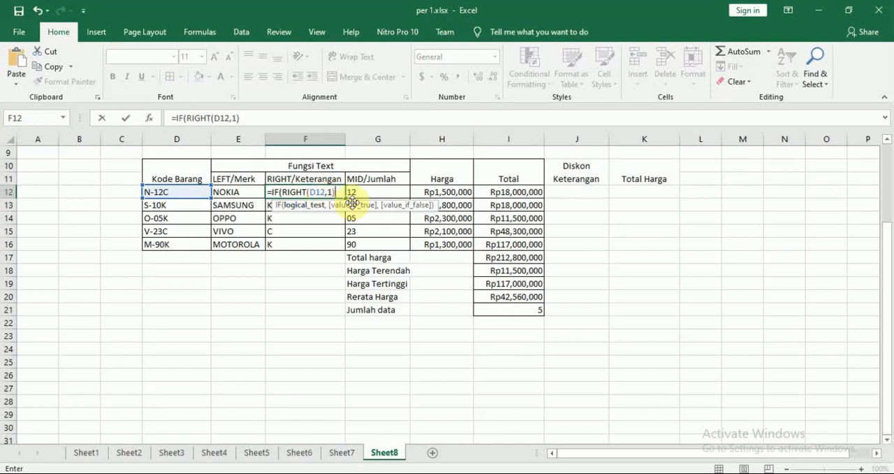
pyautogui.write('="C",')
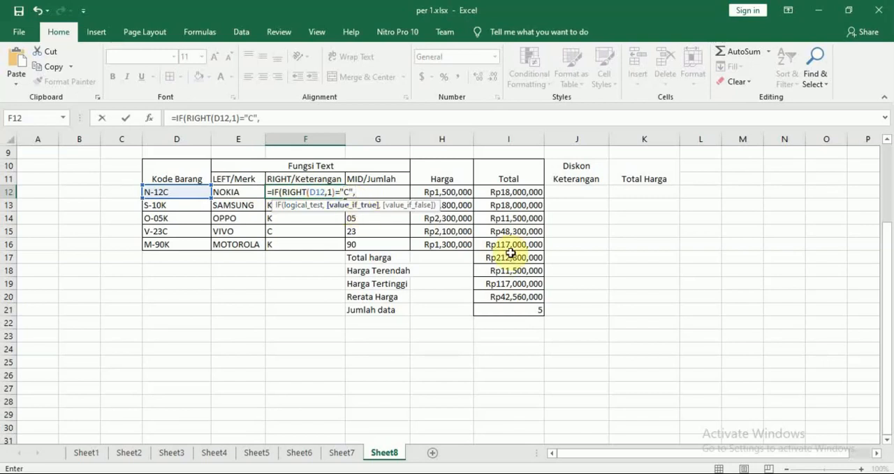
pyautogui.write('"CASH",')
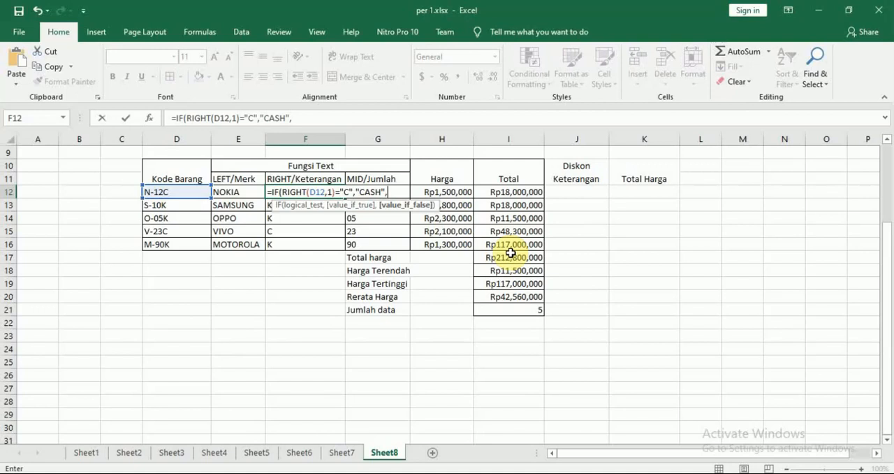
# Complete the F12 formula with "CASH","KREDIT") and fill it down through F16
pyautogui.write('"KREDIT')
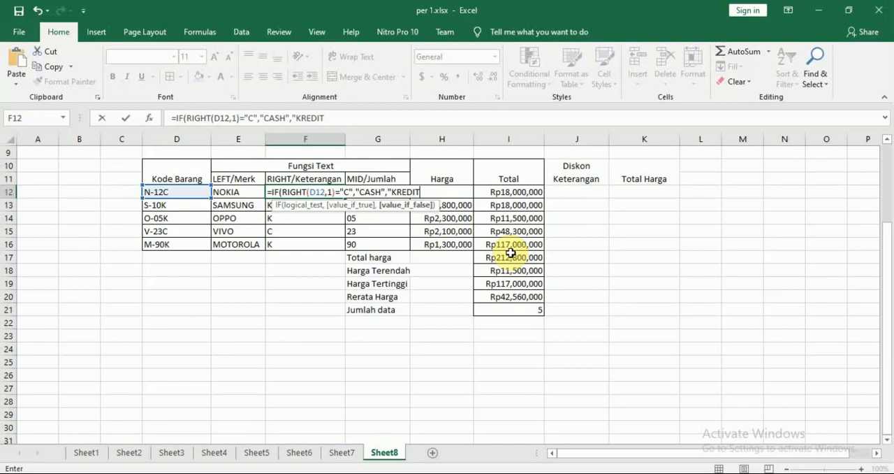
pyautogui.write('")')
pyautogui.press('Return')
pyautogui.press('Up')
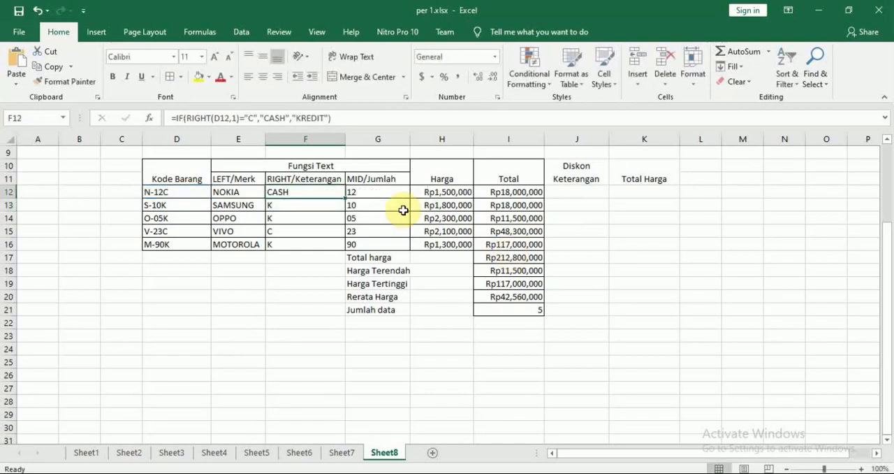
pyautogui.moveTo(345, 198); pyautogui.dragTo(341, 245)
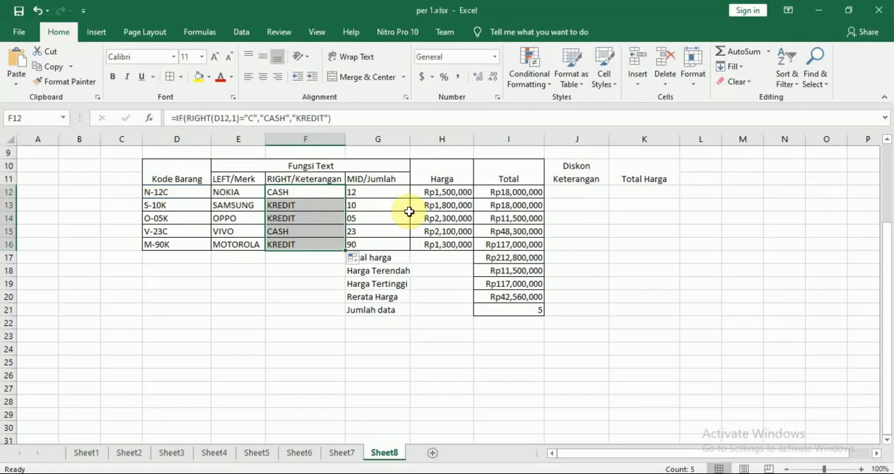
# Read the PDF's Mid/Jumlah, Total, Diskon Keterangan and Total harga rules in Nitro Pro and compare them with the Excel table
pyautogui.hotkey('alt', 'Tab')
pyautogui.scroll(-2, 450, 218)
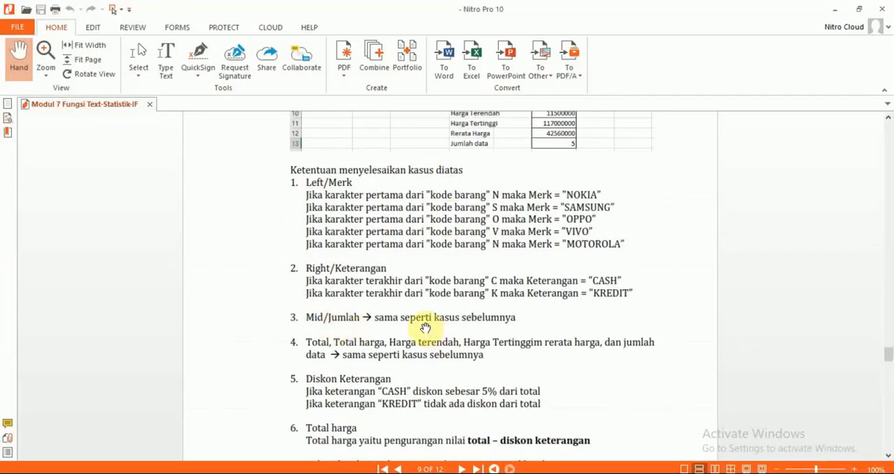
pyautogui.hotkey('alt', 'Tab')
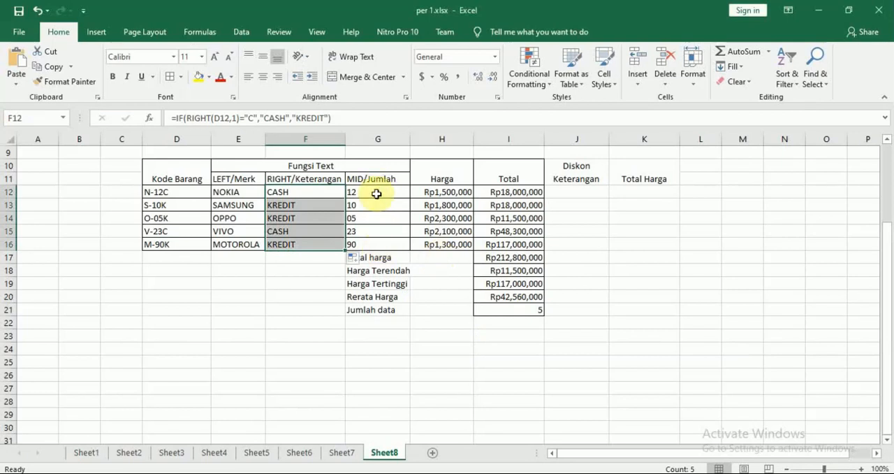
pyautogui.hotkey('alt', 'Tab')
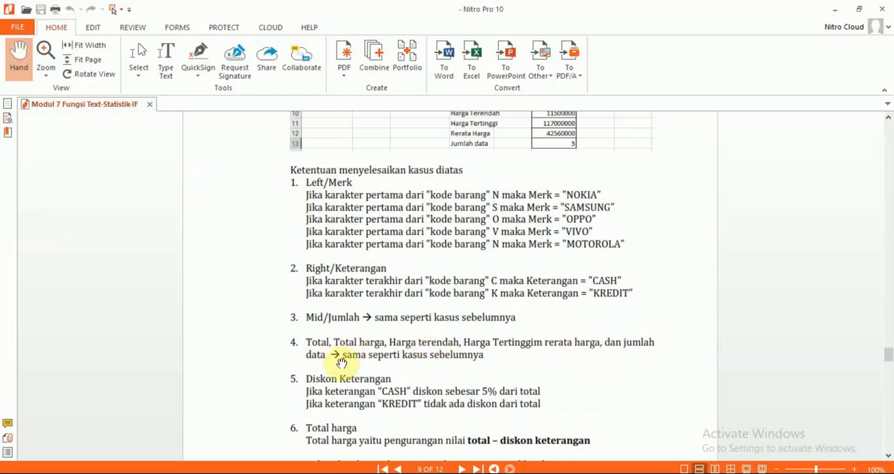
pyautogui.hotkey('alt', 'Tab')
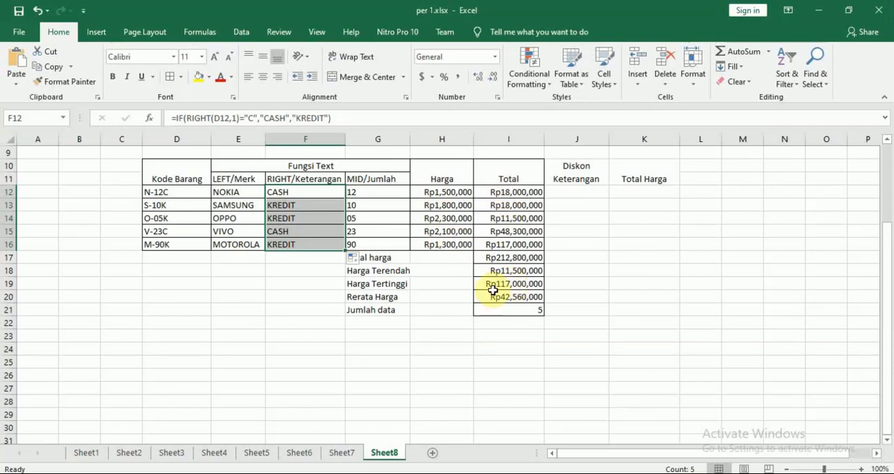
pyautogui.hotkey('alt', 'Tab')
pyautogui.scroll(-3, 561, 213)
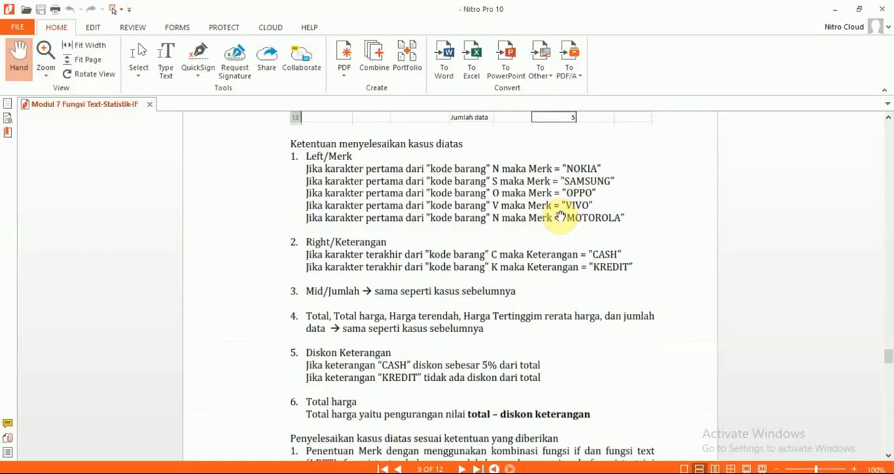
pyautogui.scroll(-1, 561, 216)
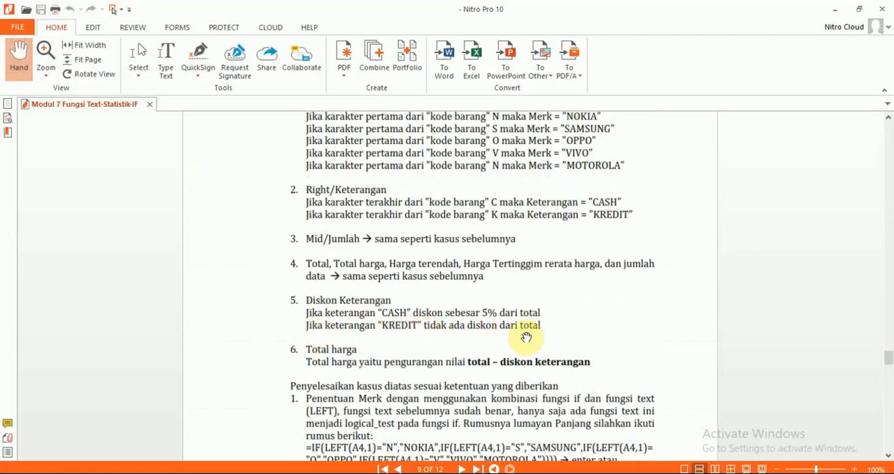
# Switch to Excel and apply all borders to the Diskon Keterangan and Total Harga columns, J10:K16
pyautogui.hotkey('alt', 'Tab')
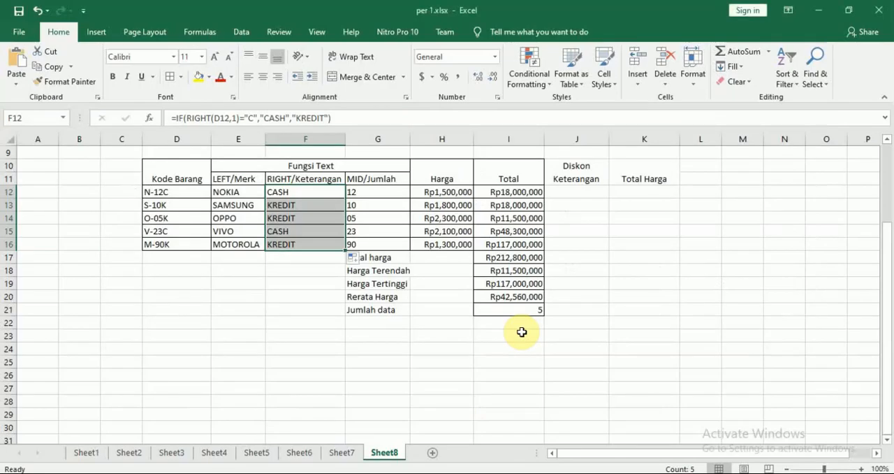
pyautogui.click(575, 193)
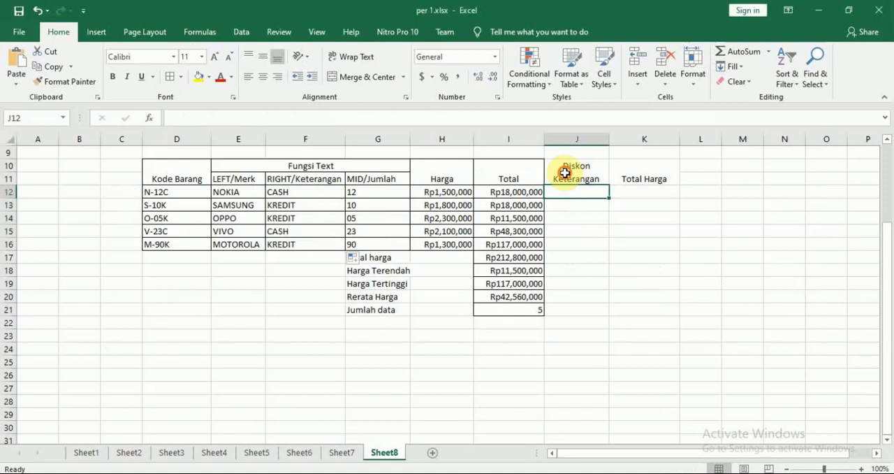
pyautogui.moveTo(565, 172); pyautogui.dragTo(641, 238)
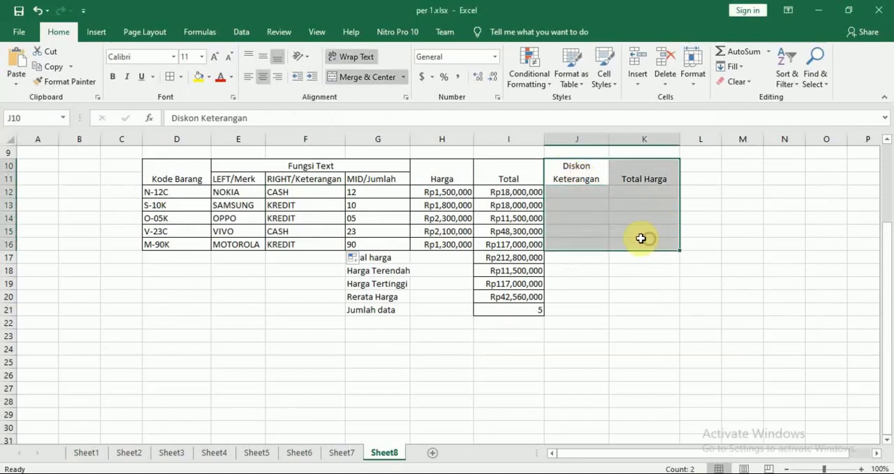
pyautogui.click(183, 78)
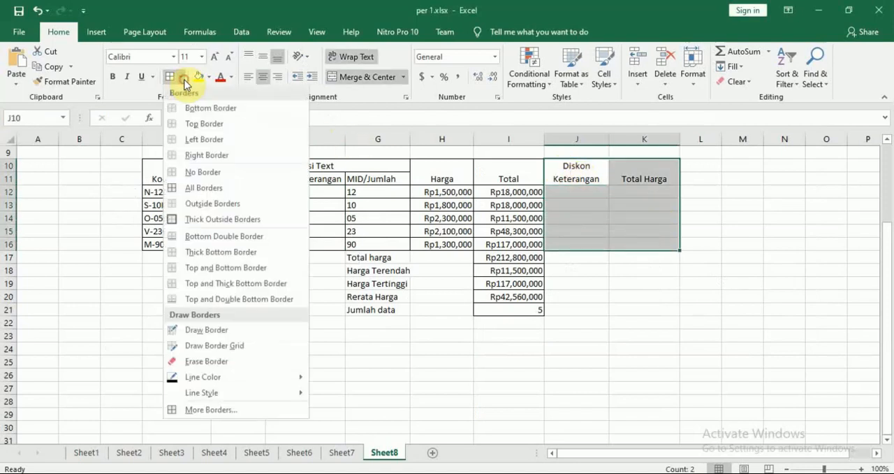
pyautogui.click(230, 189)
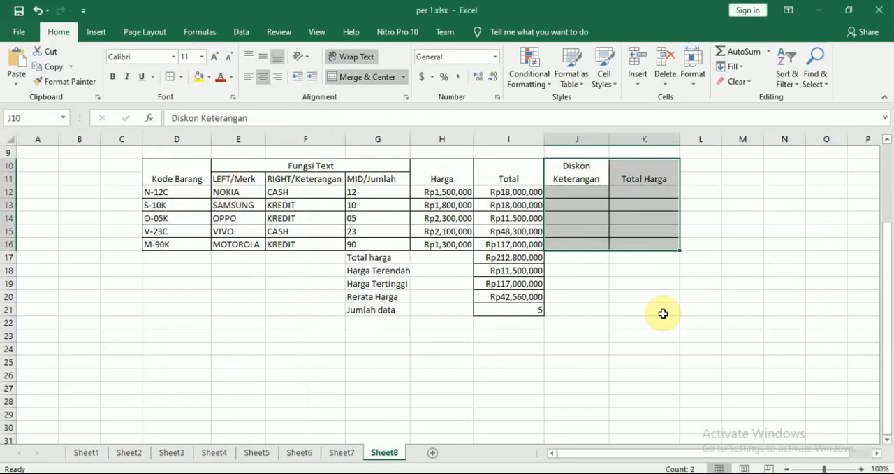
pyautogui.click(743, 340)
# Check the PDF's Diskon Keterangan rule in Nitro Pro and start the J12 formula in Excel with =IF(F12="CASH",
pyautogui.click(585, 193)
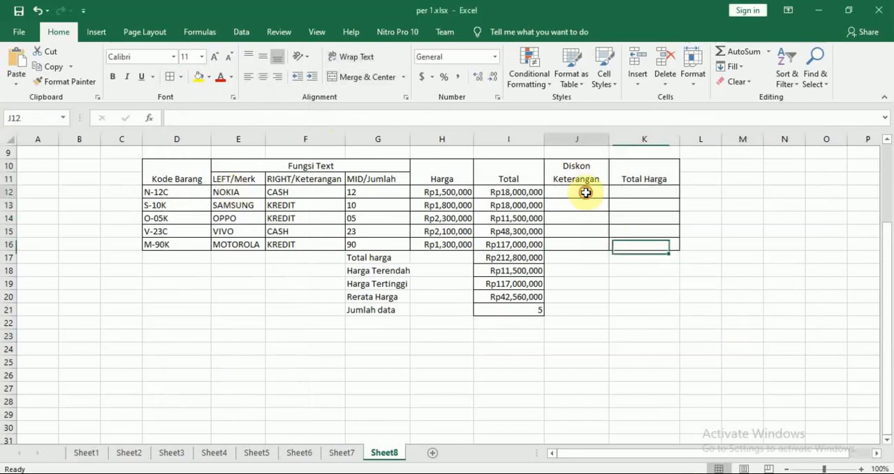
pyautogui.hotkey('alt', 'Tab')
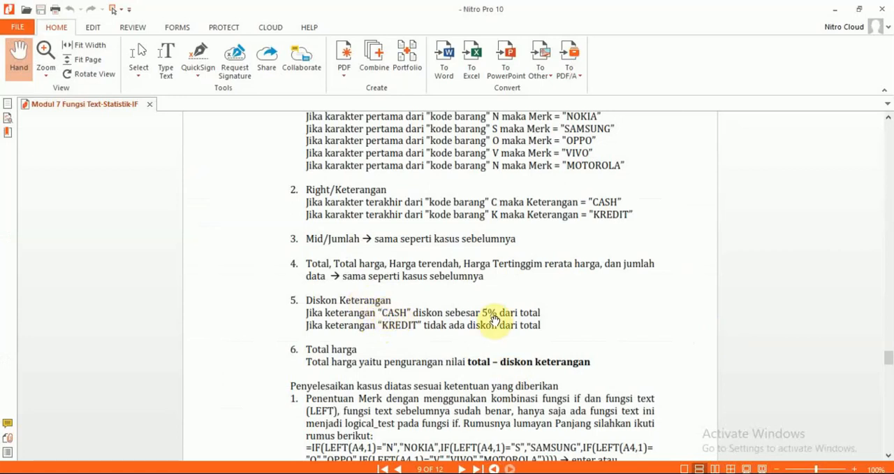
pyautogui.hotkey('alt', 'Tab')
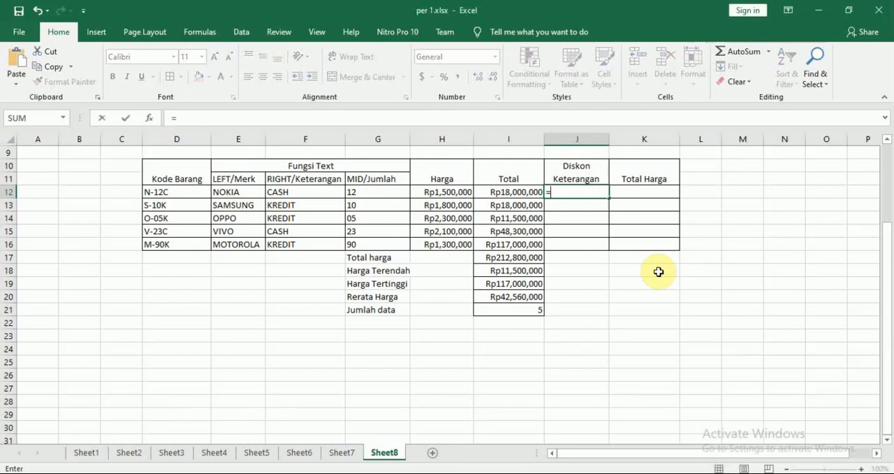
pyautogui.write('=i')
pyautogui.press('Tab')
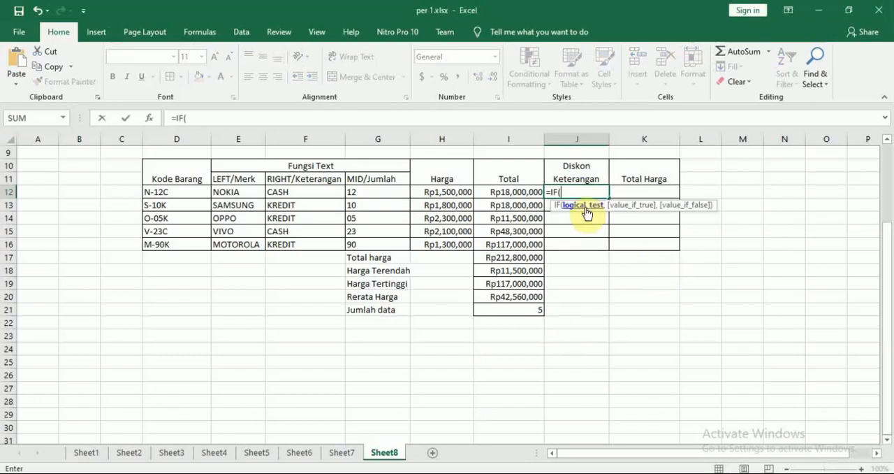
pyautogui.click(297, 193)
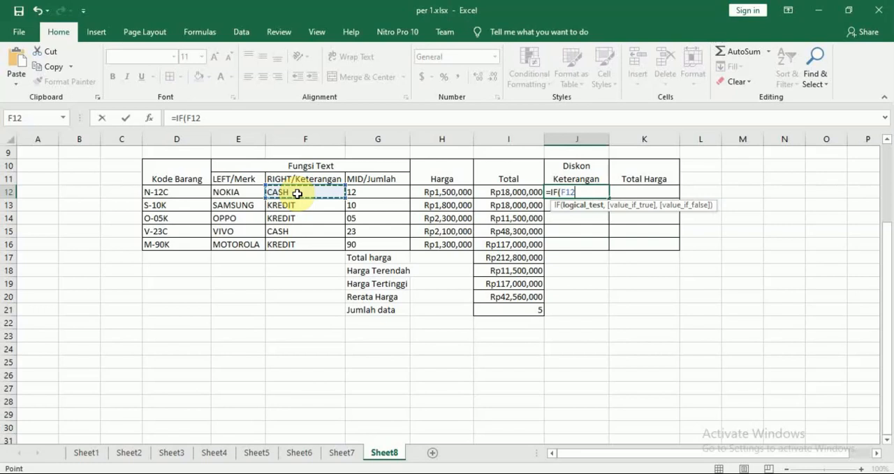
pyautogui.write('="CASH')
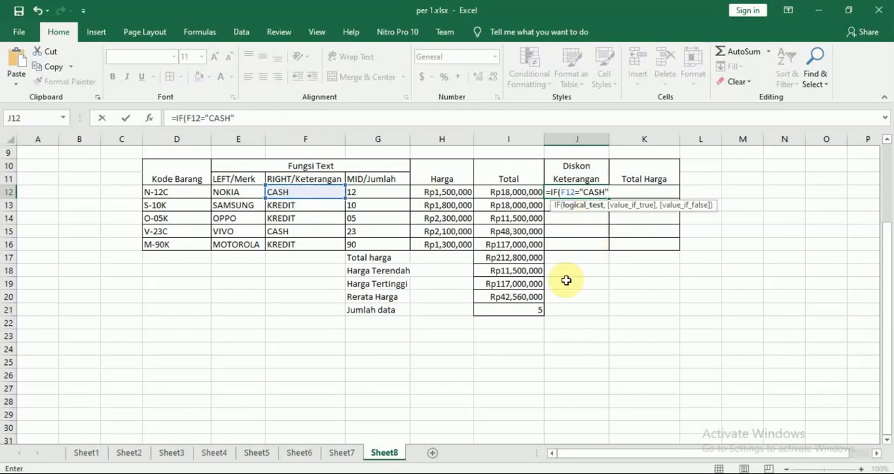
pyautogui.write(',')
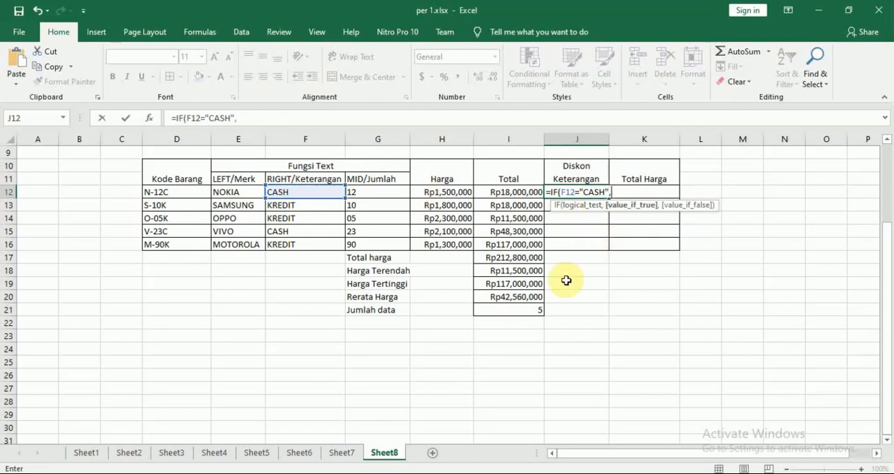
pyautogui.click(515, 192)
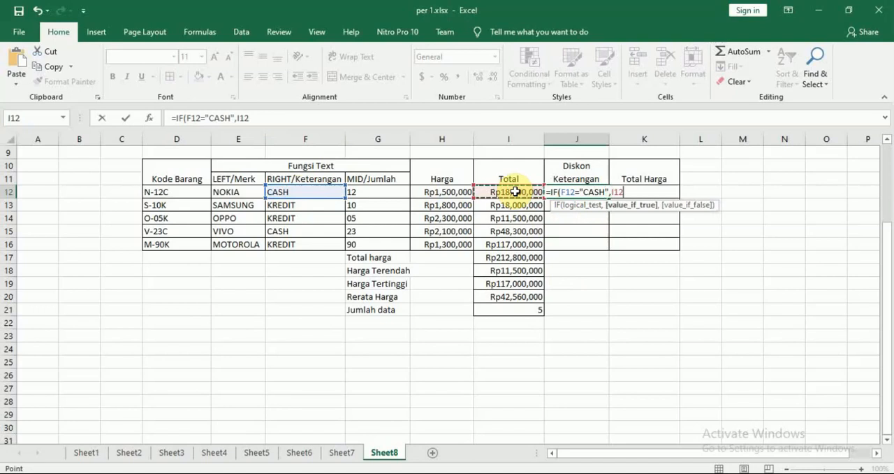
pyautogui.write('*')
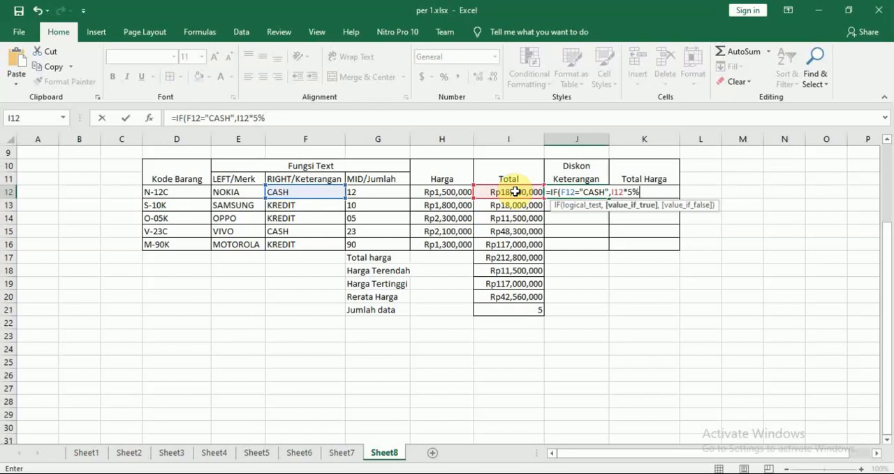
pyautogui.hotkey('alt', 'Tab')
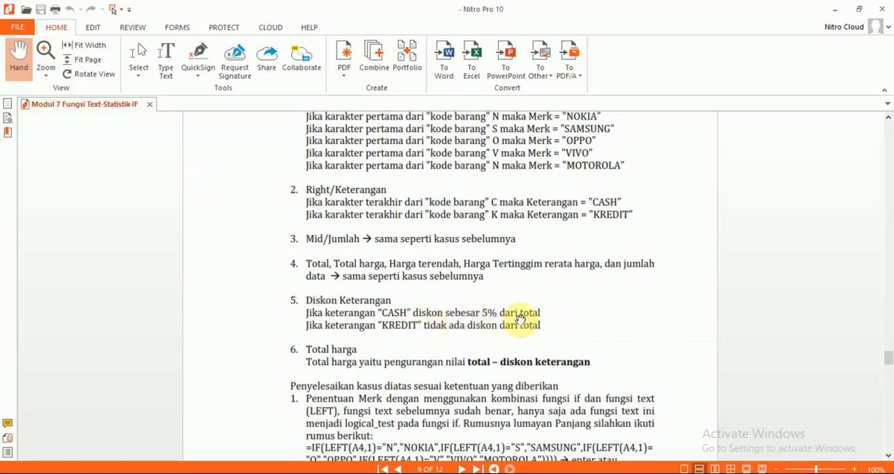
pyautogui.hotkey('alt', 'Tab')
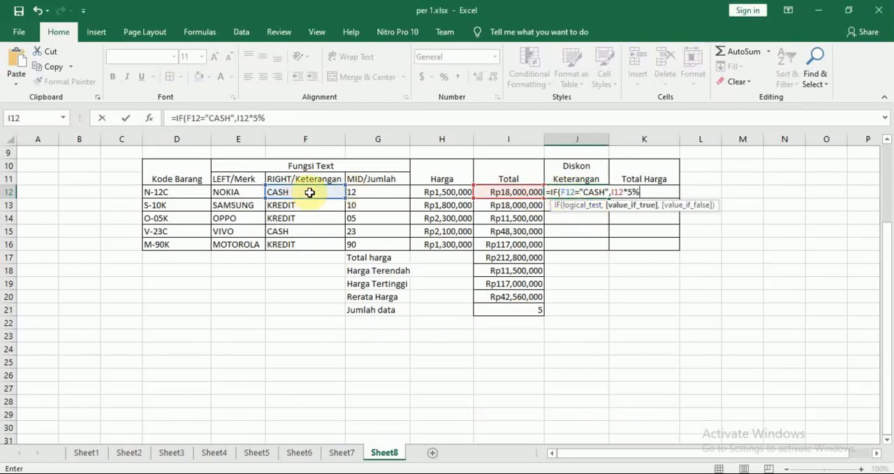
pyautogui.click(596, 192)
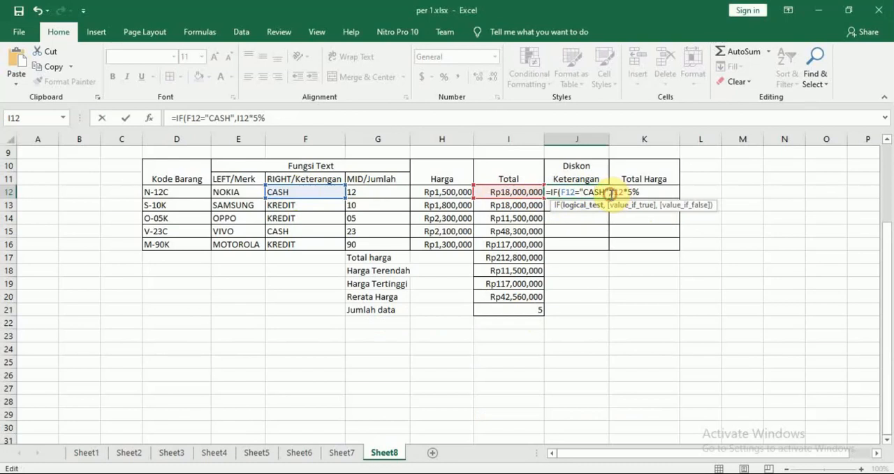
pyautogui.moveTo(611, 194); pyautogui.dragTo(640, 192)
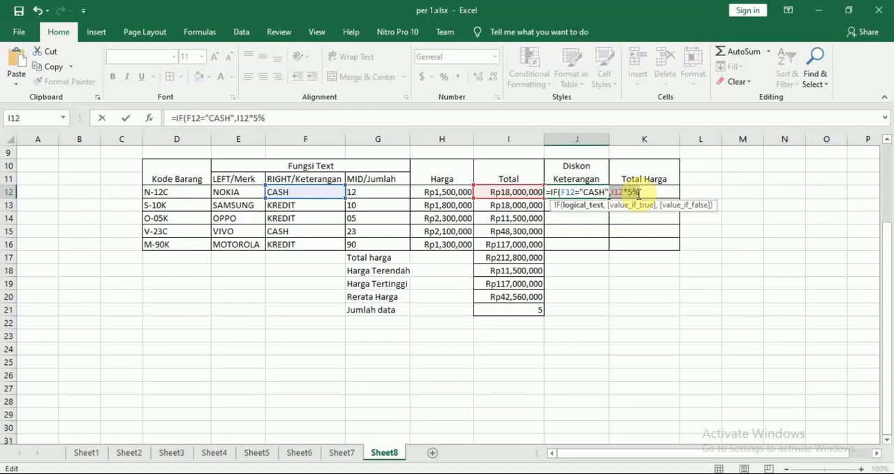
pyautogui.click(640, 192)
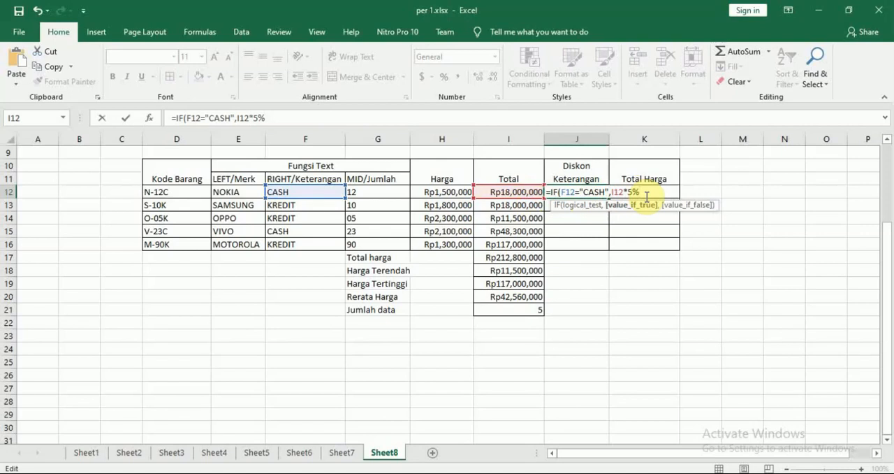
pyautogui.press('BackSpace')
pyautogui.press('BackSpace')
pyautogui.press('BackSpace')
pyautogui.press('BackSpace')
pyautogui.press('BackSpace')
pyautogui.press('BackSpace')
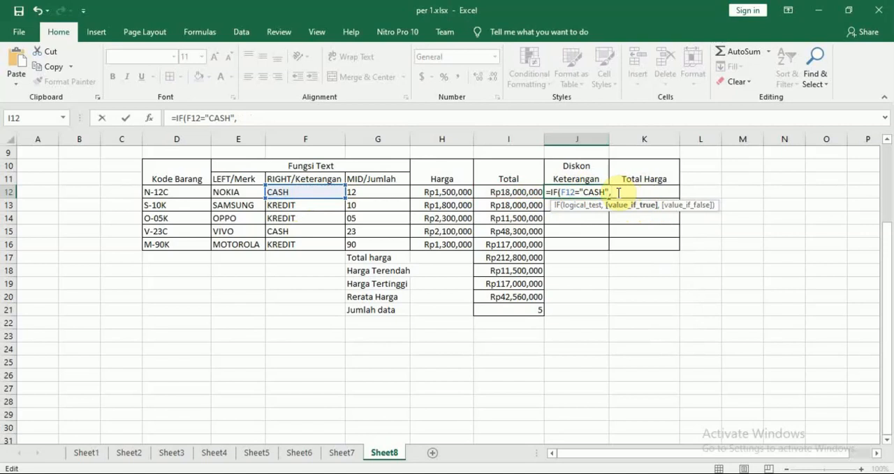
# Recheck the PDF's CASH discount rule in Nitro Pro and add I12*5% as the true value of the J12 formula in Excel
pyautogui.hotkey('alt', 'Tab')
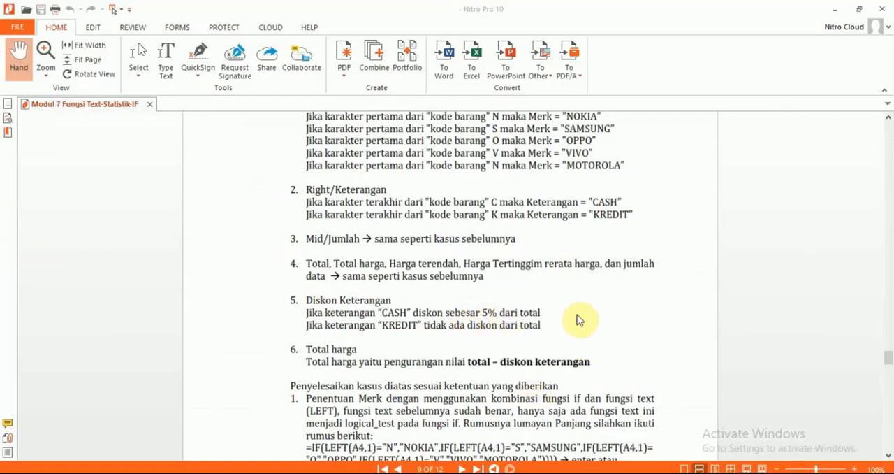
pyautogui.hotkey('alt', 'Tab')
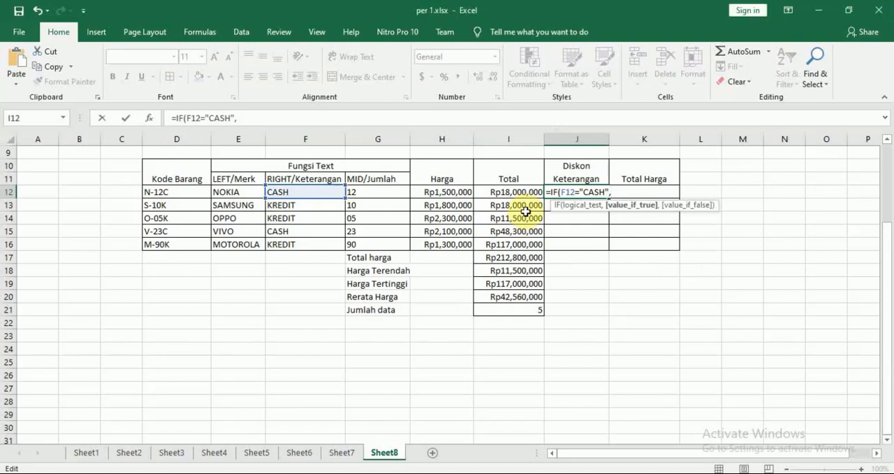
pyautogui.click(515, 193)
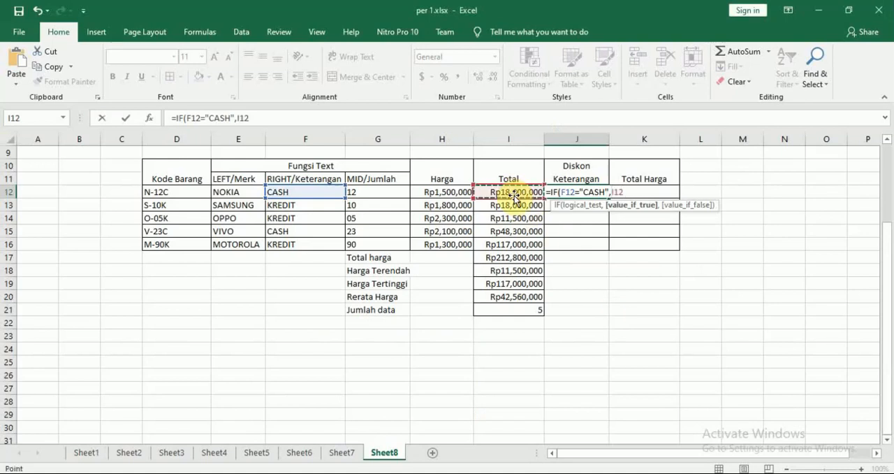
pyautogui.write('*5%')
# Following the PDF's KREDIT rule in Nitro Pro, complete the J12 formula in Excel with ,I12*0%) and fill it down through J16
pyautogui.hotkey('alt', 'Tab')
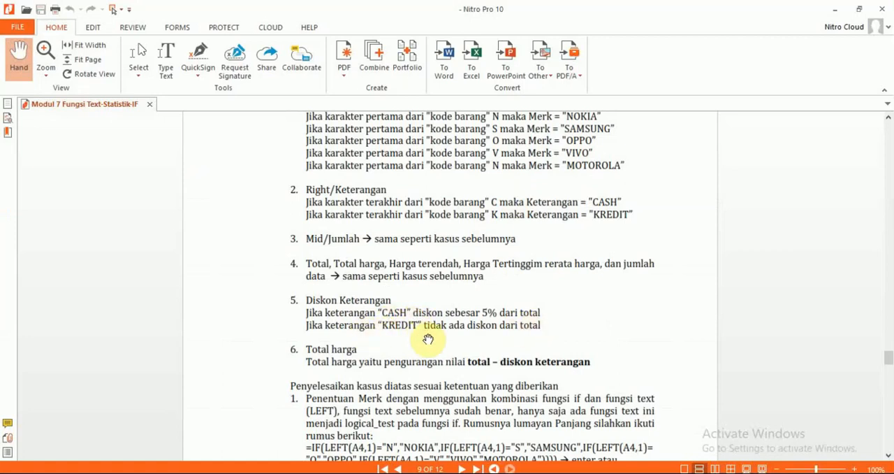
pyautogui.hotkey('alt', 'Tab')
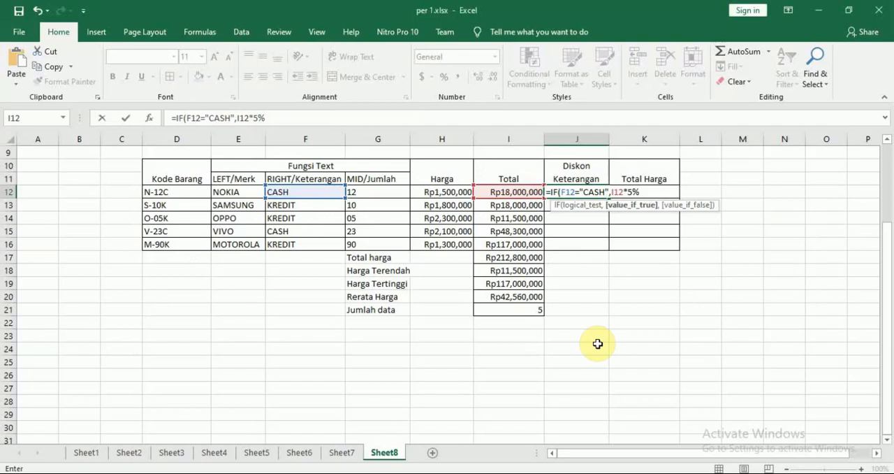
pyautogui.write(',0')
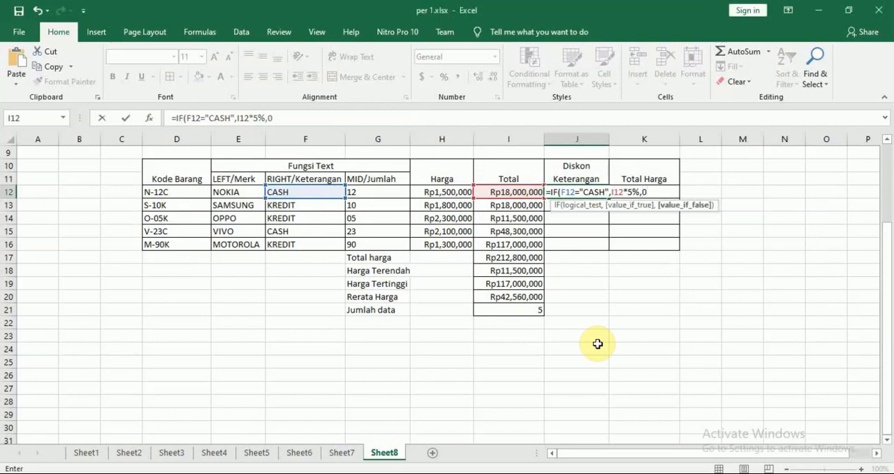
pyautogui.press('BackSpace')
pyautogui.click(503, 190)
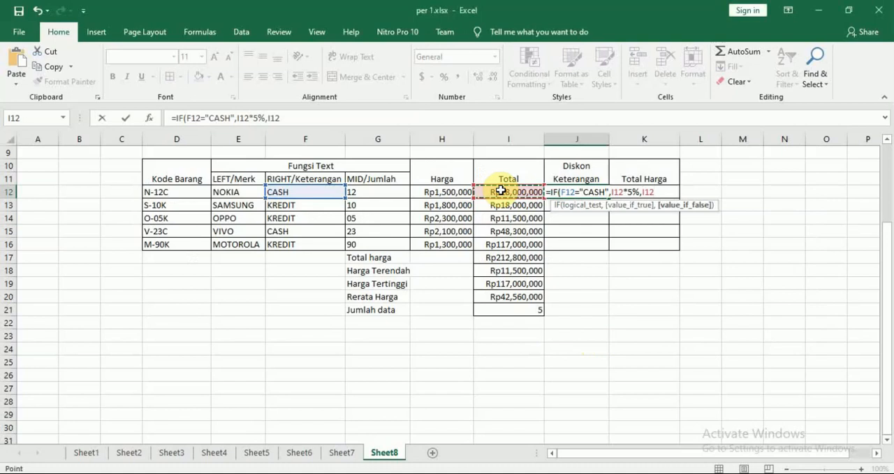
pyautogui.write('*')
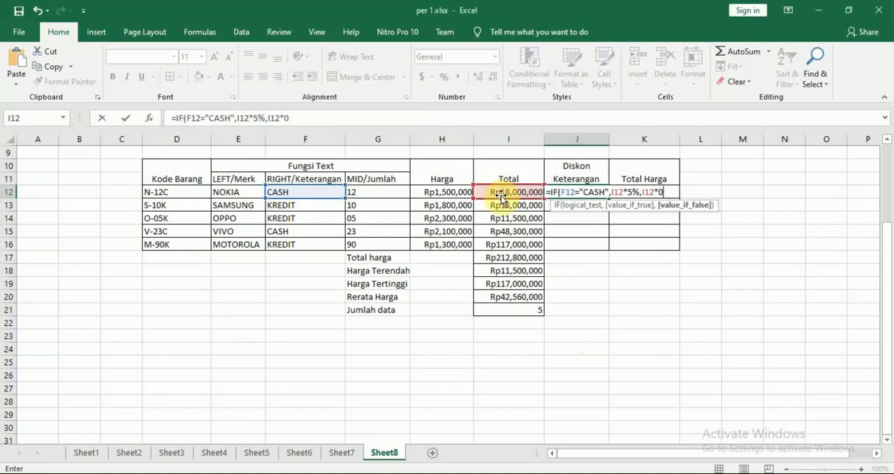
pyautogui.write('0%')
pyautogui.press('Return')
pyautogui.press('Up')
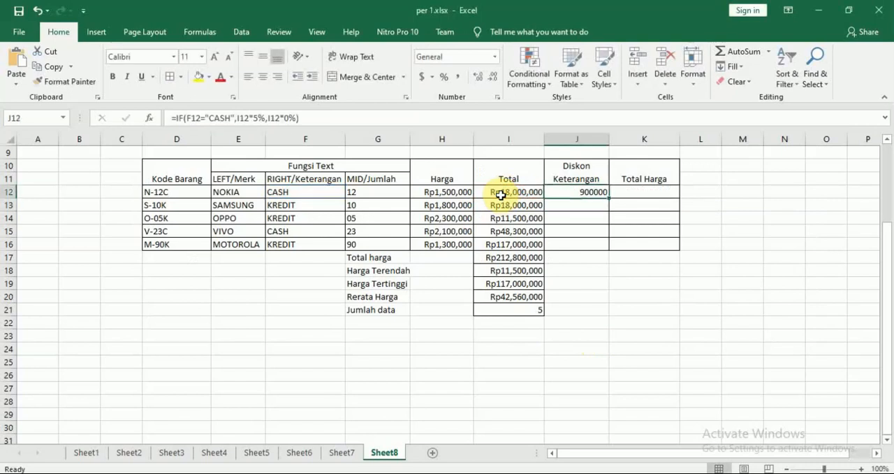
pyautogui.moveTo(609, 199); pyautogui.dragTo(606, 249)
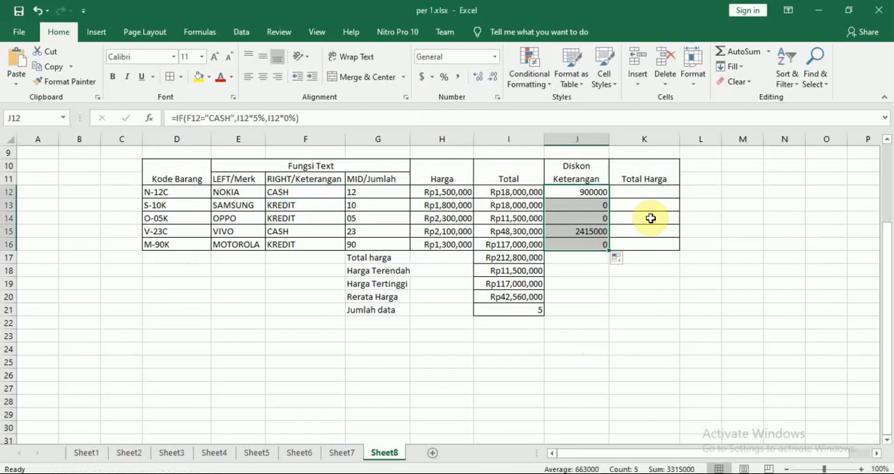
# Compare the Diskon Keterangan results and formulas in J12:J16 with the CASH and KREDIT entries in the Keterangan column
pyautogui.click(575, 193)
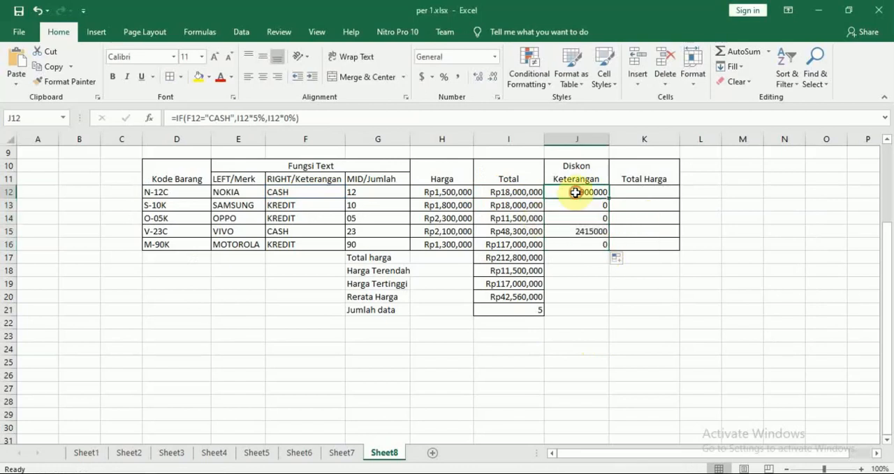
pyautogui.click(318, 191)
pyautogui.click(593, 192)
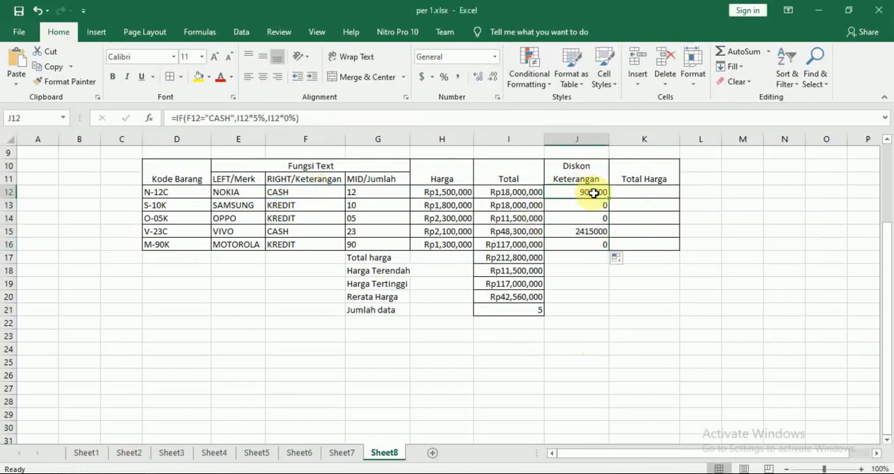
pyautogui.click(305, 206)
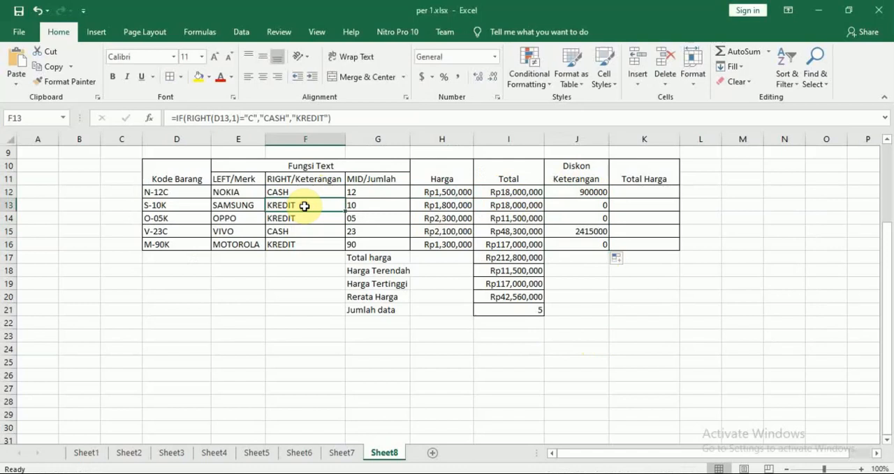
pyautogui.click(589, 205)
pyautogui.click(590, 218)
pyautogui.click(590, 232)
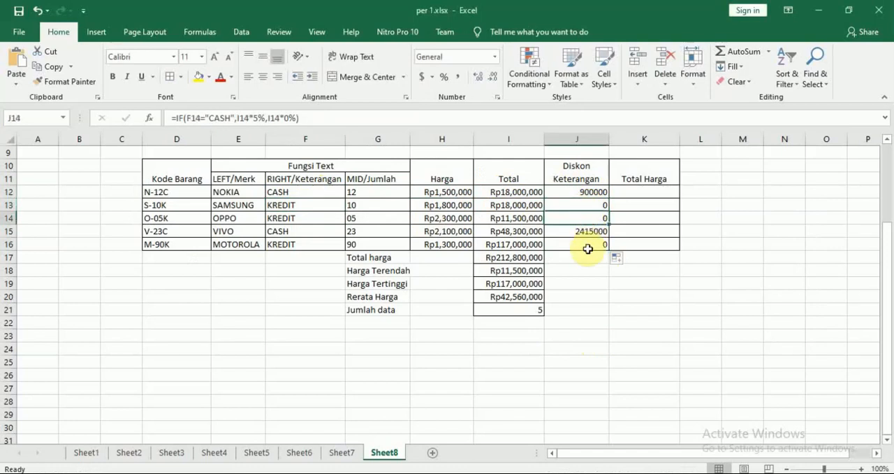
pyautogui.click(588, 245)
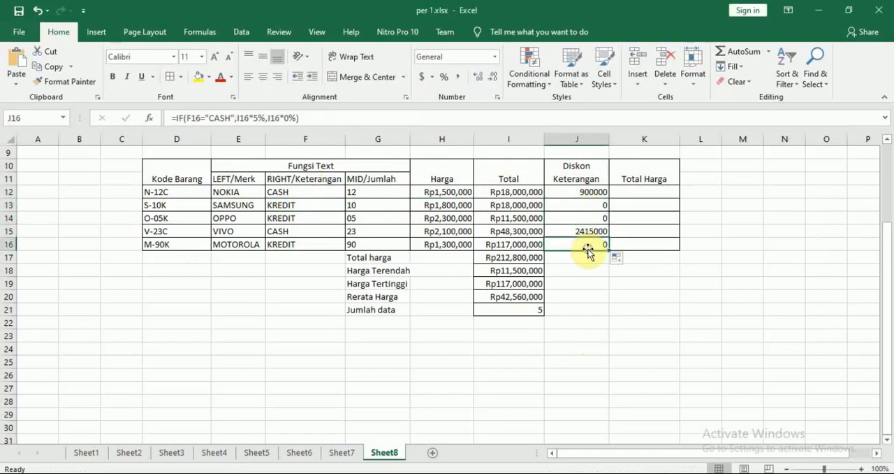
# Check the PDF's Total harga rule in Nitro Pro and enter =I12-J12 in the first Total Harga cell, K12, in Excel
pyautogui.click(646, 193)
pyautogui.hotkey('alt', 'Tab')
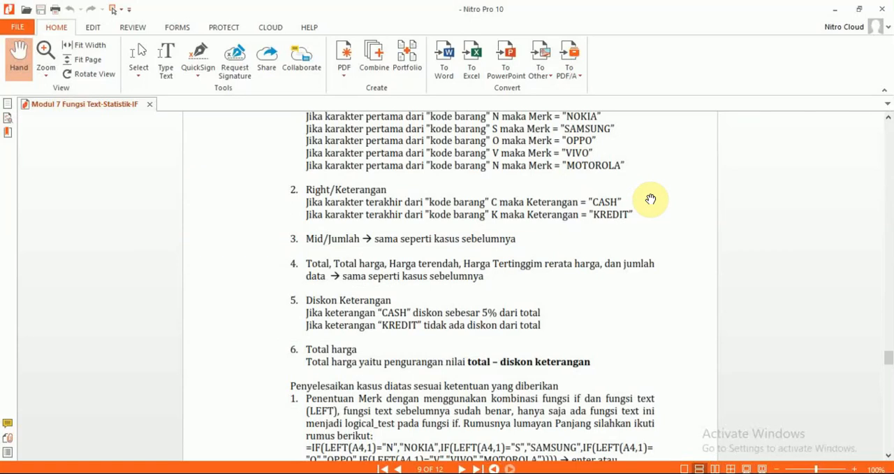
pyautogui.scroll(-2, 651, 200)
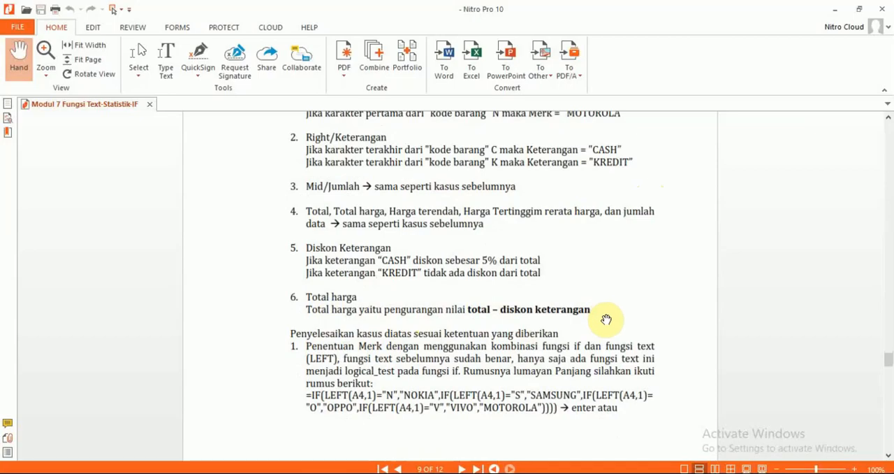
pyautogui.hotkey('alt', 'Tab')
pyautogui.write('=')
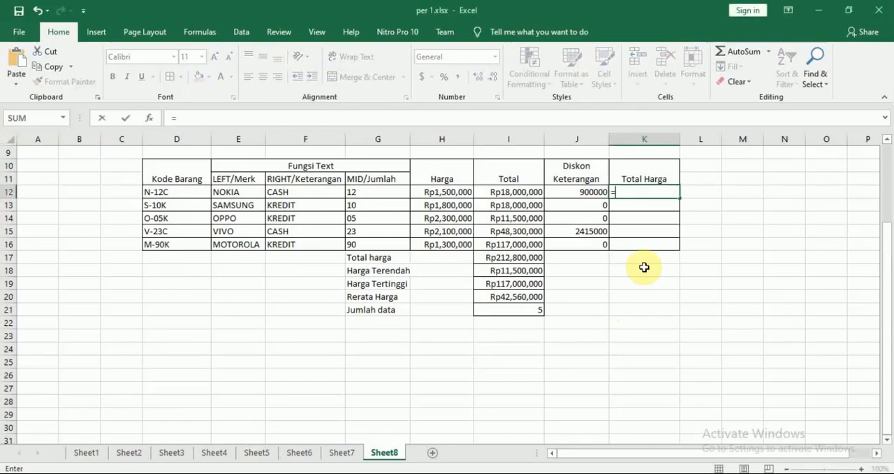
pyautogui.click(516, 194)
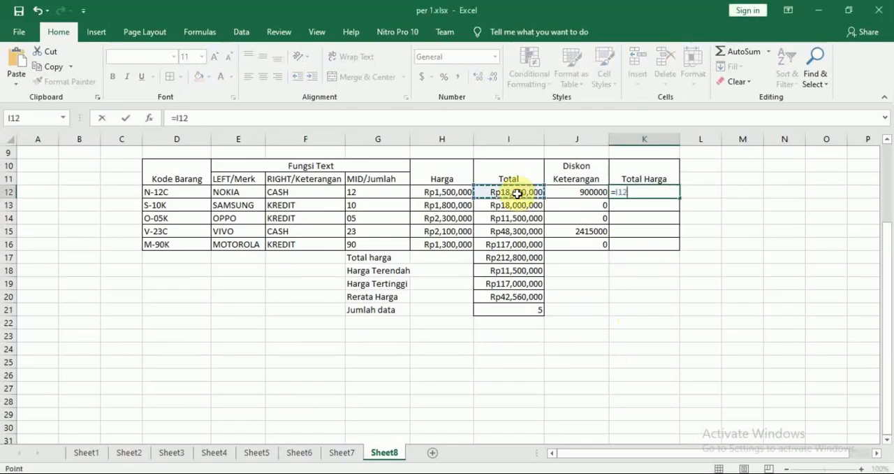
pyautogui.write('-')
pyautogui.click(563, 192)
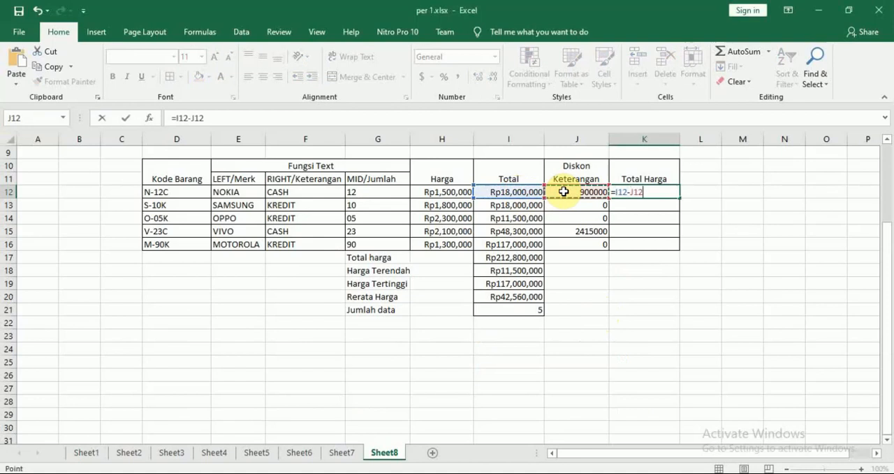
pyautogui.press('Return')
# Fill the Total Harga formula from K12 down through K16
pyautogui.click(657, 191)
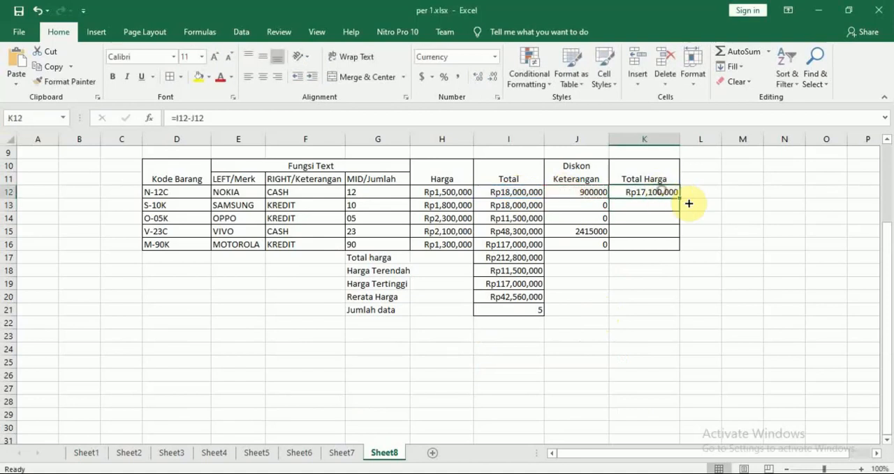
pyautogui.moveTo(679, 198); pyautogui.dragTo(679, 244)
pyautogui.click(736, 242)
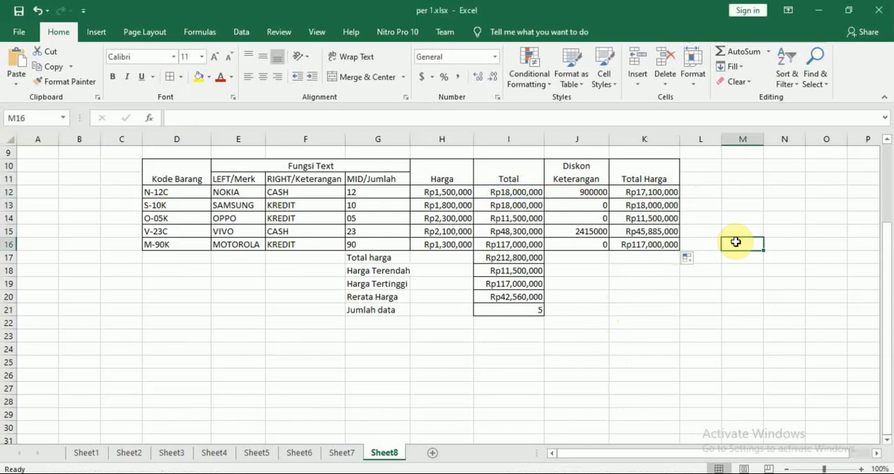
# Review the PDF's worked Total harga solution and the start of the Tugas section in Nitro Pro, and return to the Excel table
pyautogui.hotkey('alt', 'Tab')
pyautogui.scroll(-10, 739, 246)
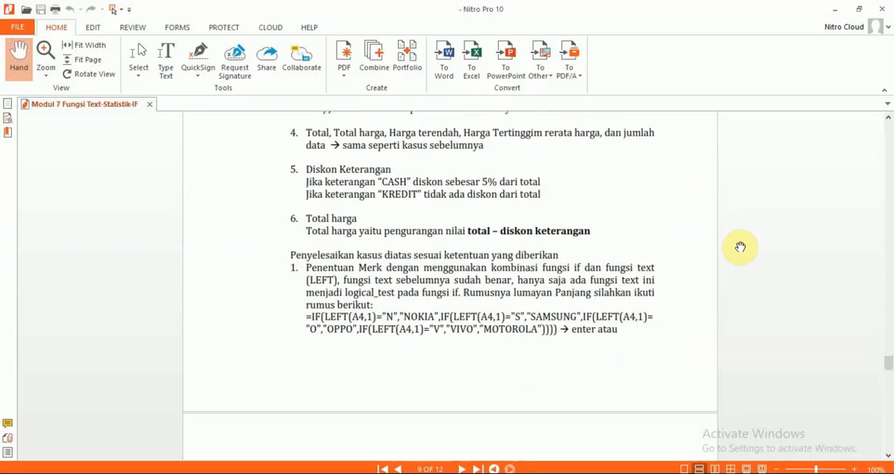
pyautogui.scroll(-15, 740, 246)
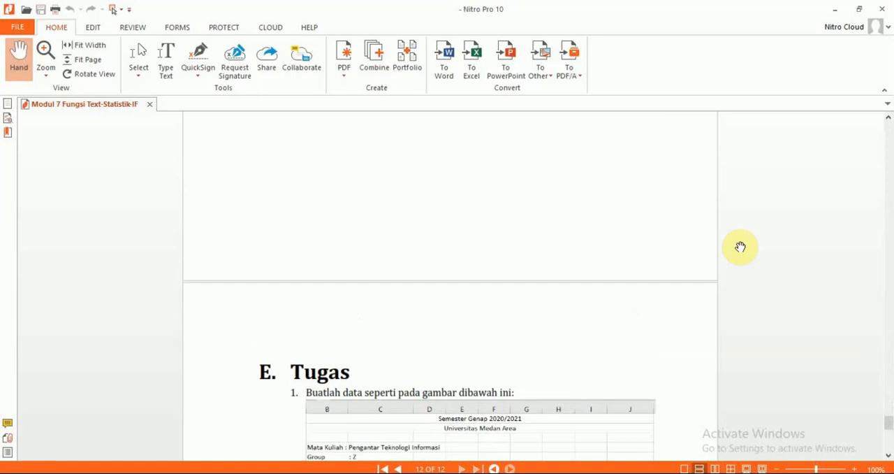
pyautogui.scroll(3, 740, 246)
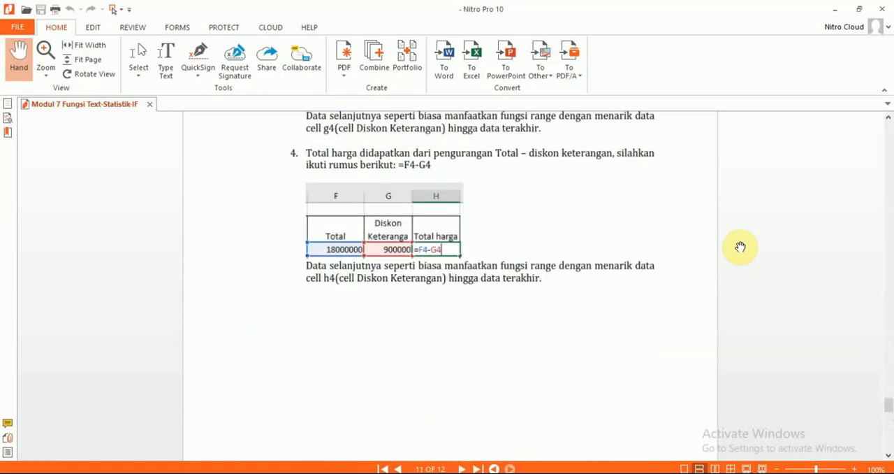
pyautogui.scroll(-5, 740, 246)
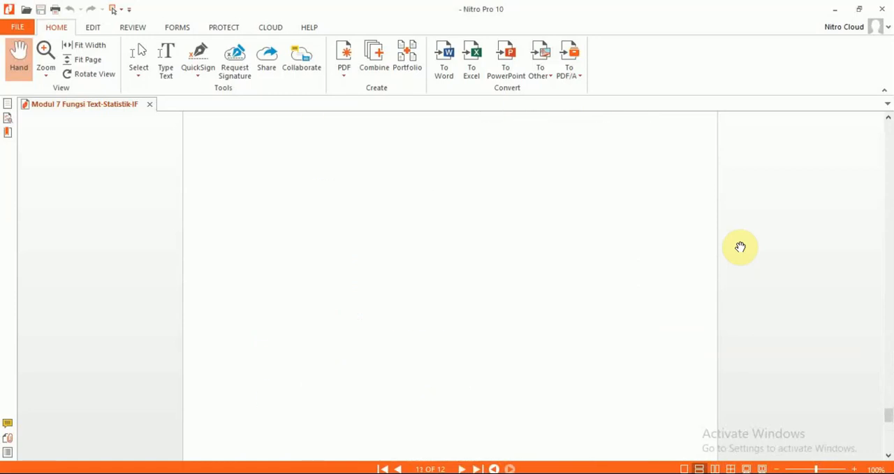
pyautogui.scroll(-3, 739, 246)
pyautogui.scroll(1, 740, 246)
pyautogui.scroll(-7, 740, 246)
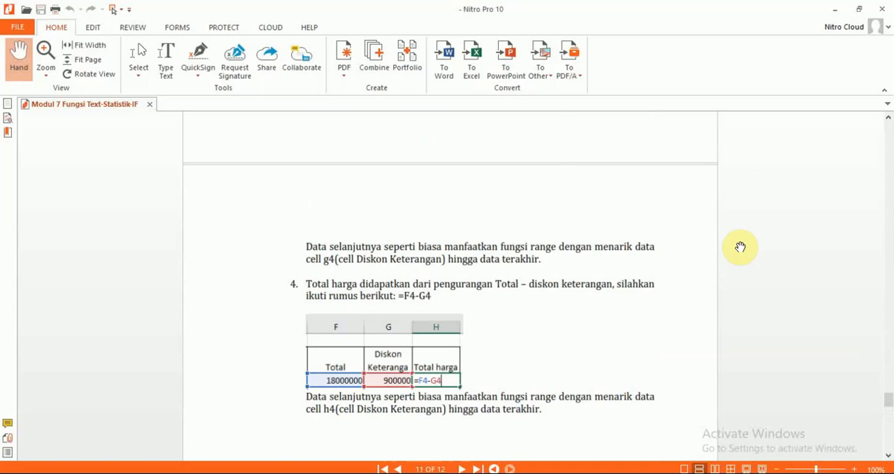
pyautogui.scroll(-10, 740, 245)
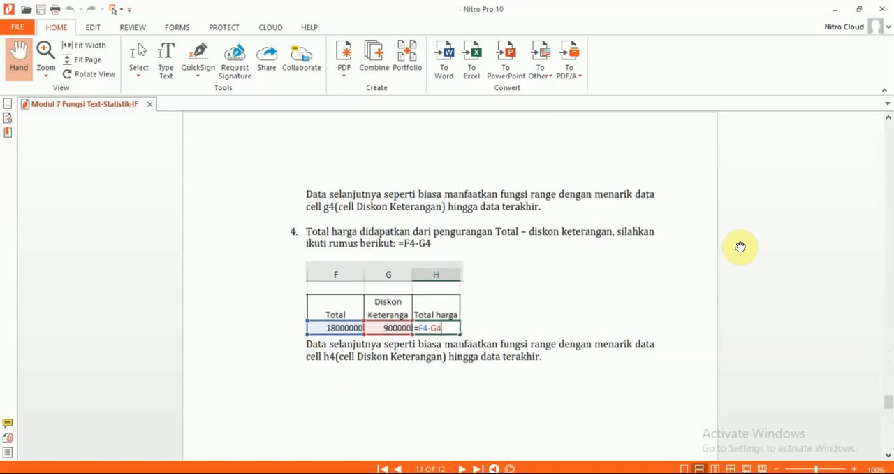
pyautogui.scroll(-5, 740, 246)
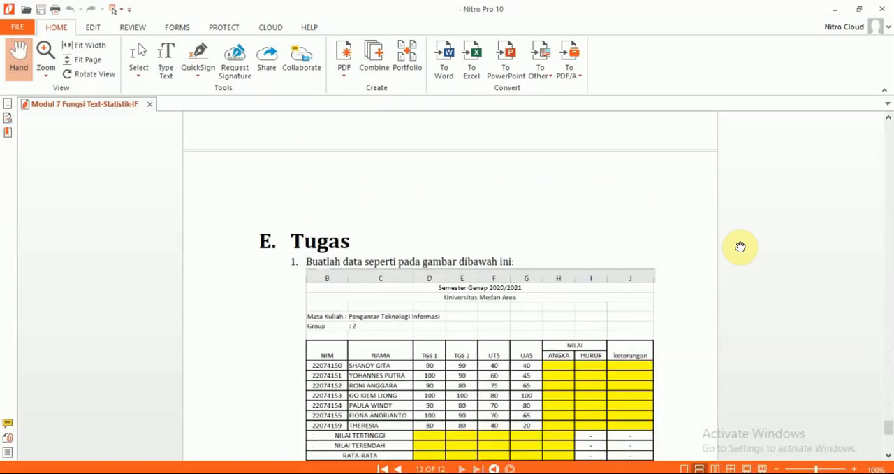
pyautogui.scroll(2, 740, 245)
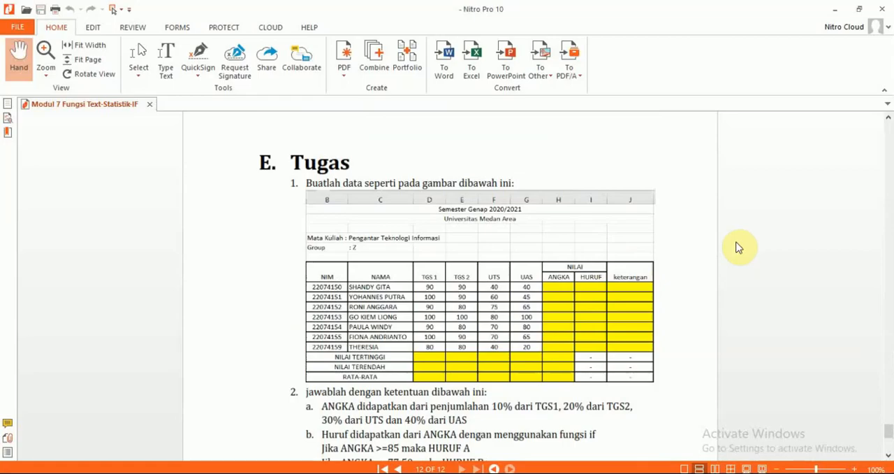
pyautogui.hotkey('alt', 'Tab')
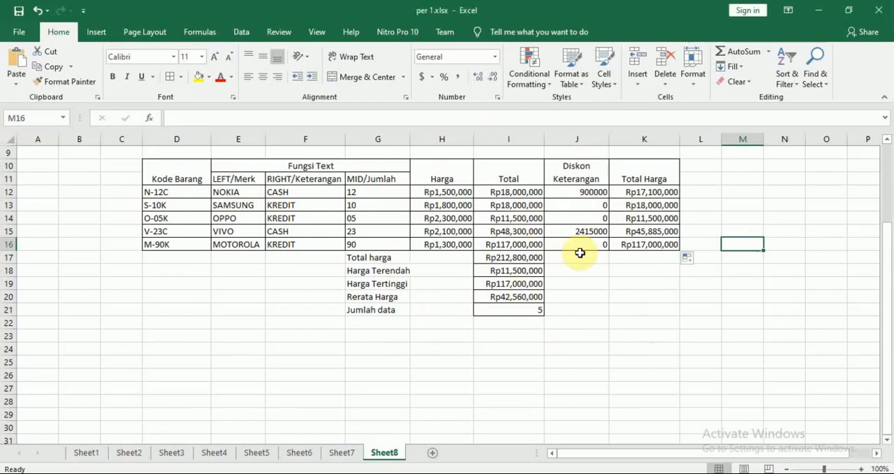
# Read the Tugas assignment in Nitro Pro, covering the grade table, the ANGKA, HURUF and Keterangan rules, and the highest, lowest and average tasks
pyautogui.hotkey('alt', 'Tab')
pyautogui.scroll(-1, 584, 257)
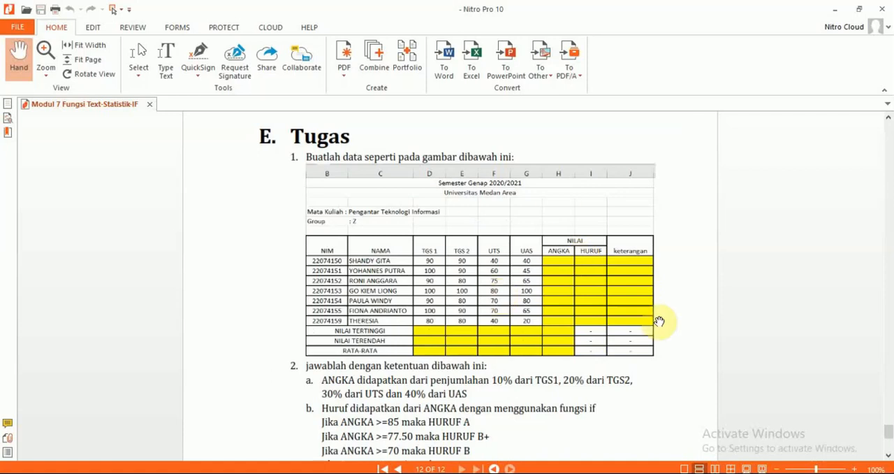
pyautogui.scroll(-1, 361, 265)
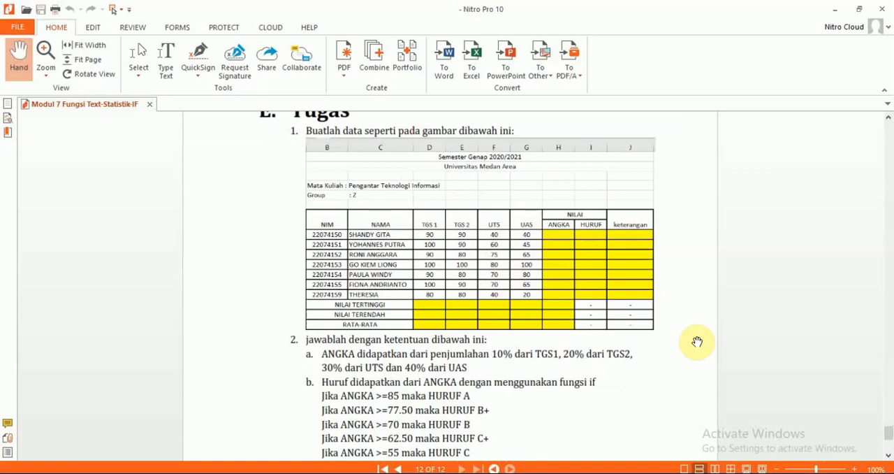
pyautogui.scroll(-1, 713, 372)
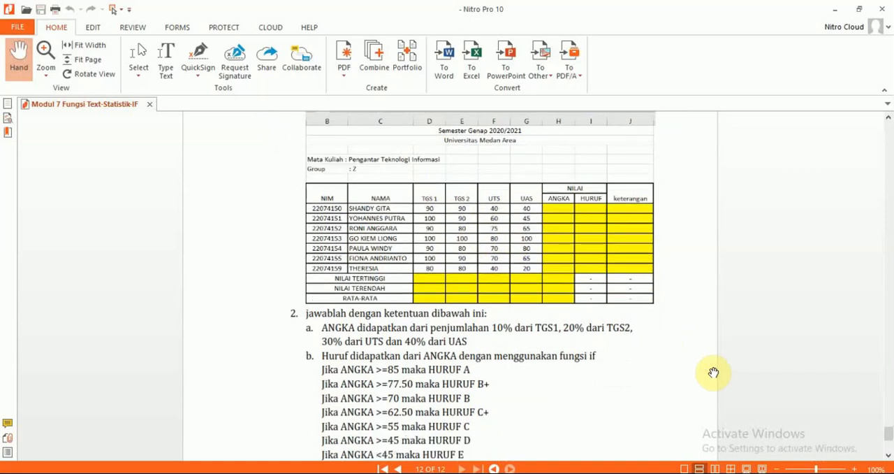
pyautogui.scroll(-2, 713, 373)
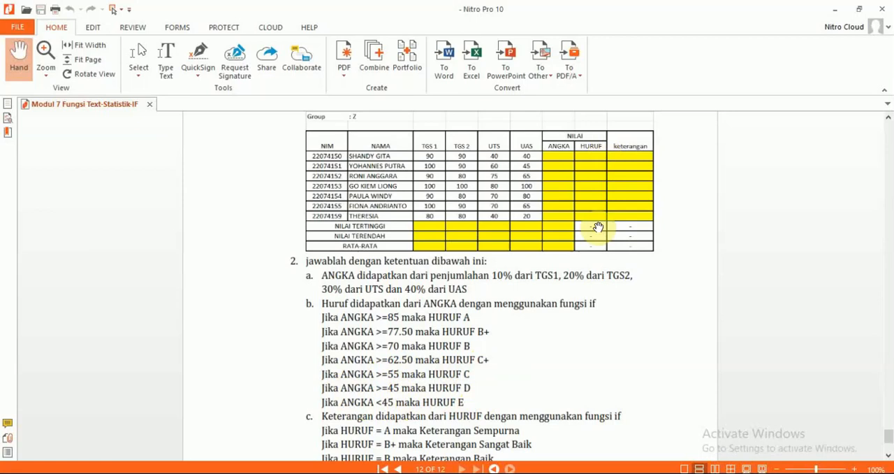
pyautogui.scroll(-4, 627, 267)
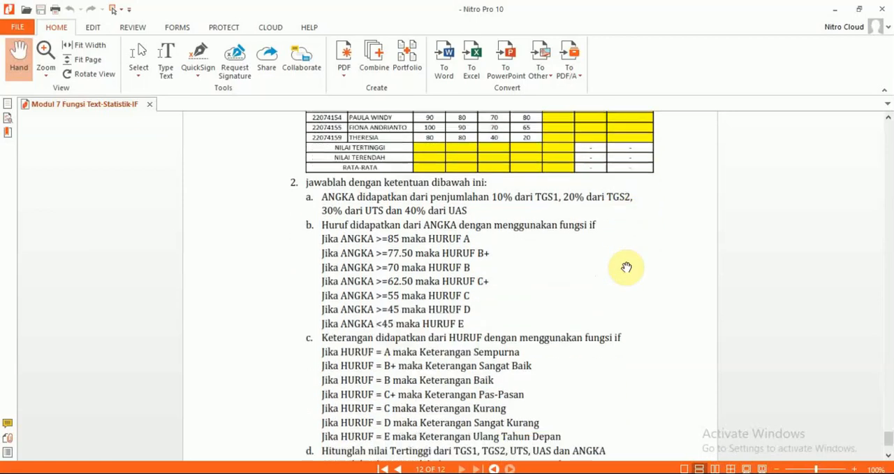
pyautogui.scroll(3, 627, 266)
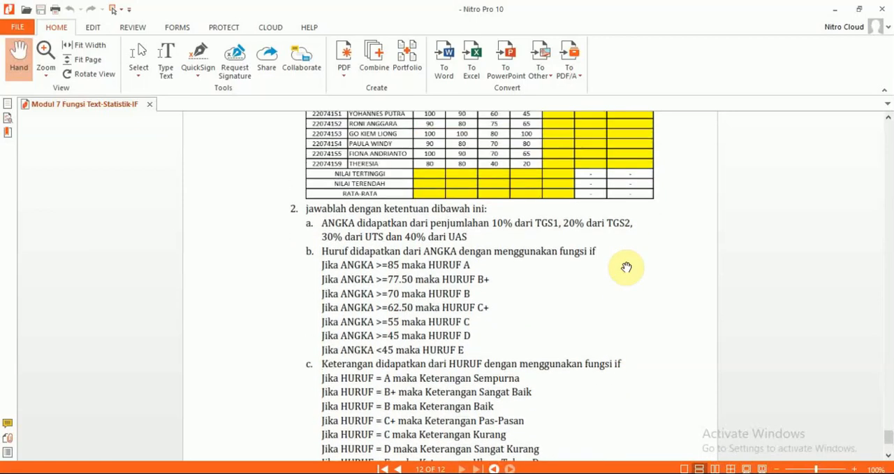
pyautogui.scroll(-1, 627, 267)
pyautogui.scroll(-1, 571, 421)
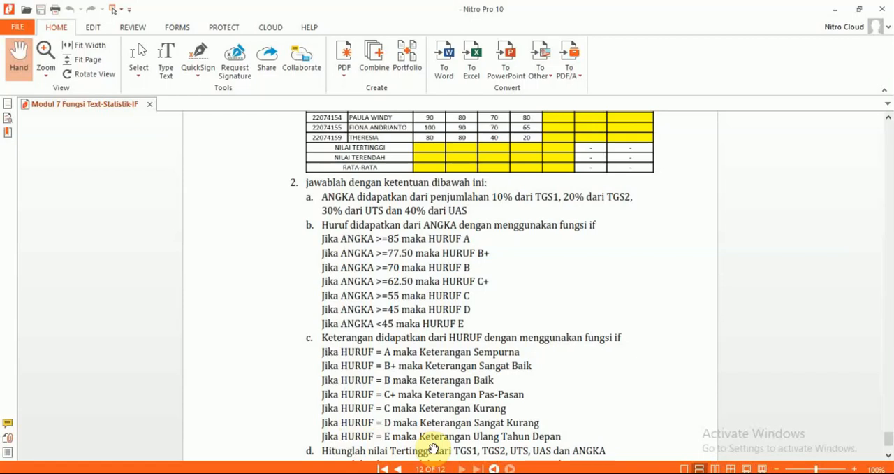
pyautogui.scroll(-3, 433, 448)
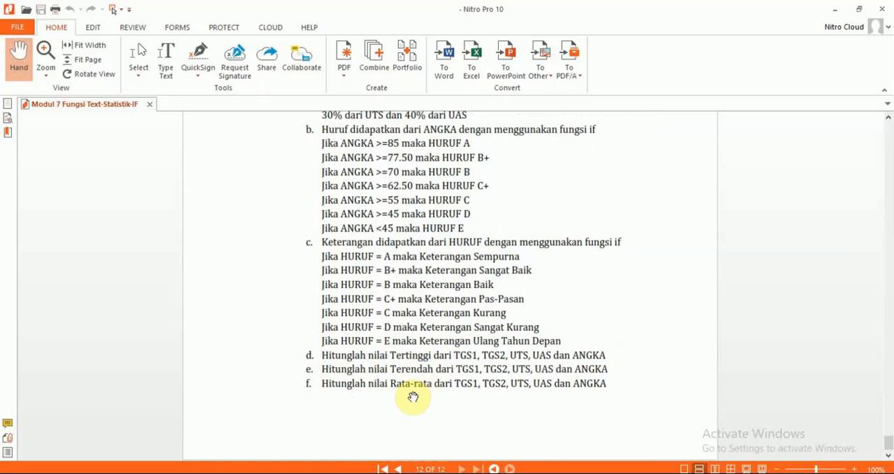
pyautogui.scroll(1, 454, 390)
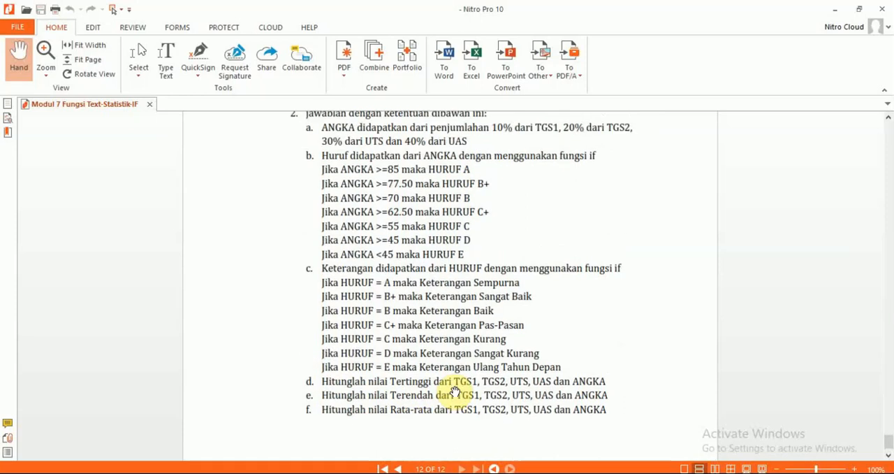
pyautogui.scroll(5, 454, 390)
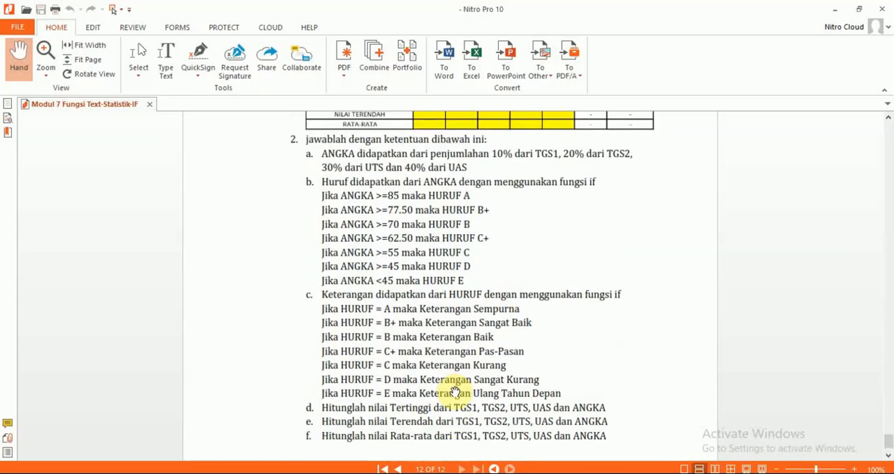